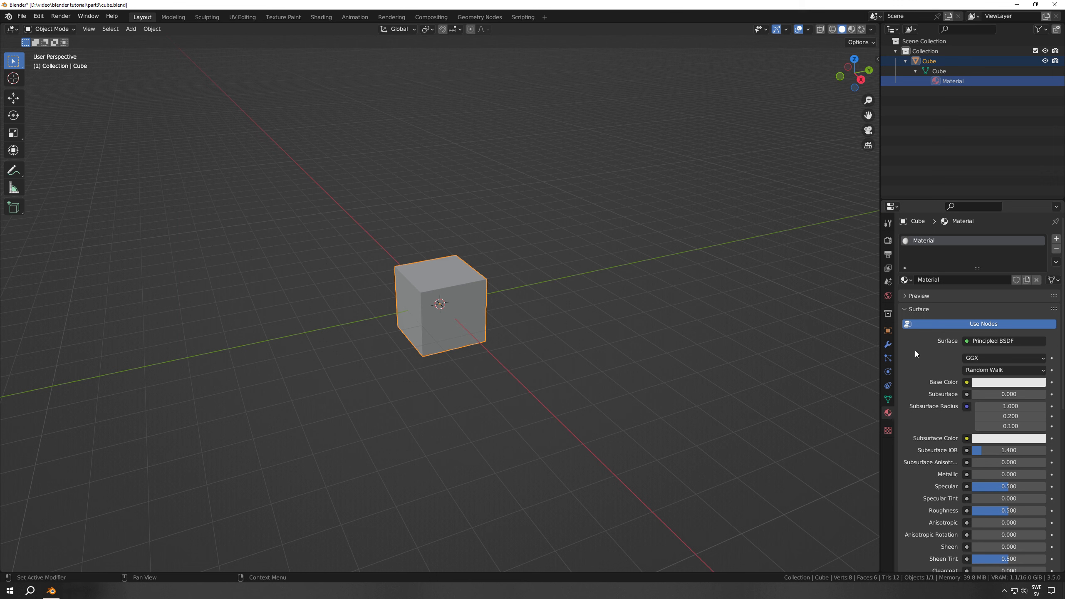
Set the base color of the cube's material to blue
scroll(915, 351, down, 9)
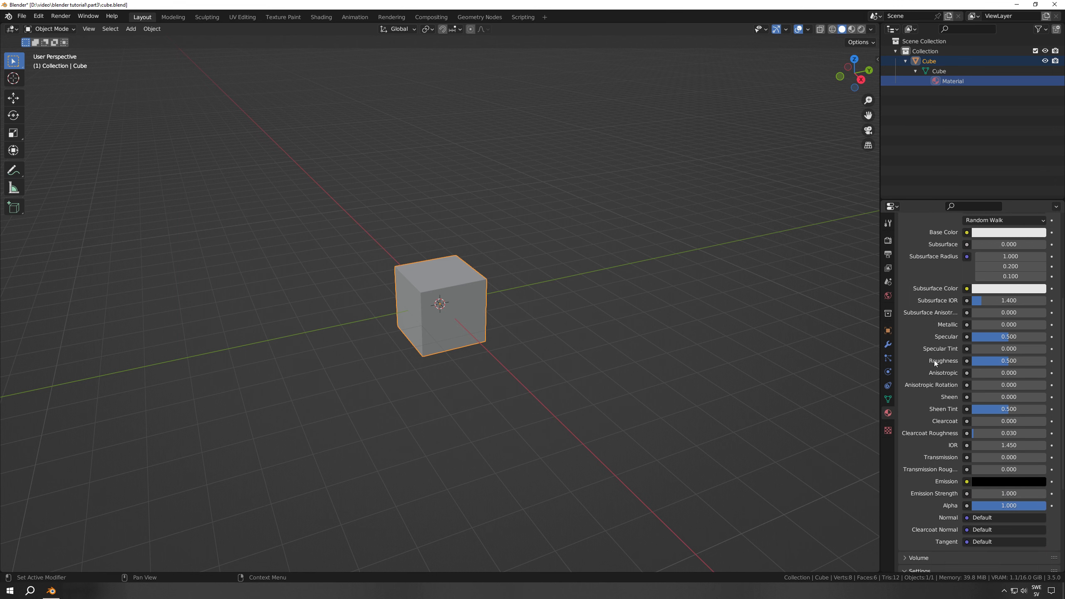
scroll(933, 348, up, 5)
scroll(931, 339, up, 2)
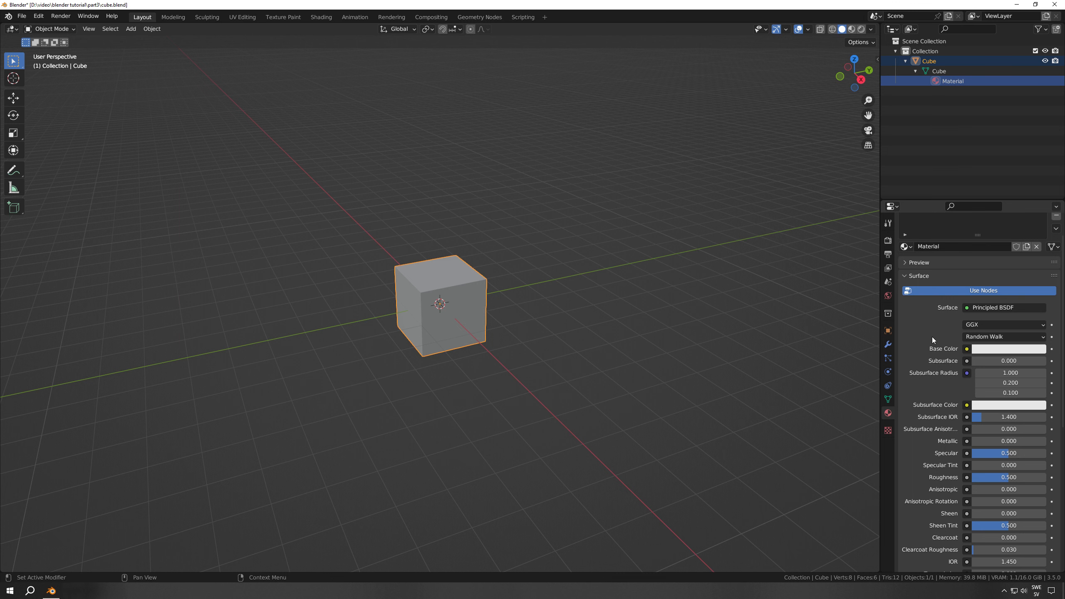
click(1006, 349)
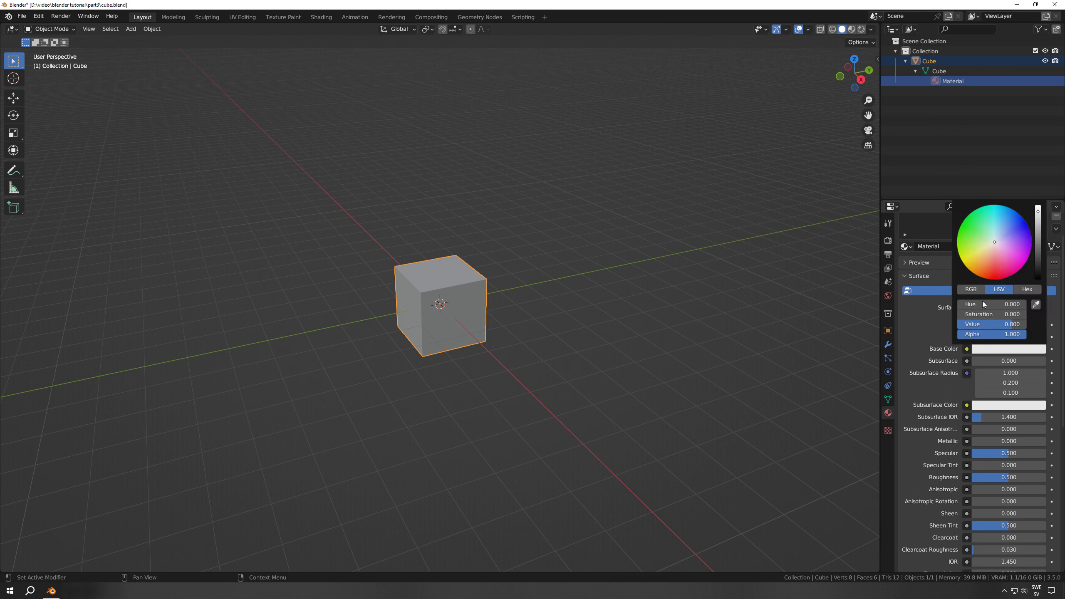
drag(993, 250, 1014, 229)
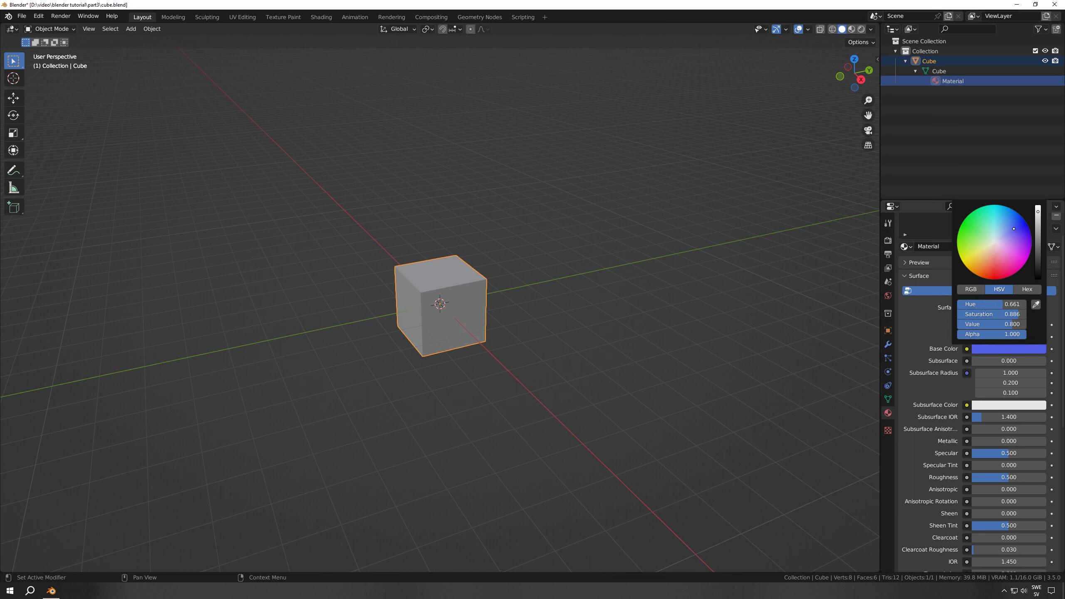
Display the scene in Material Preview shading and view the cube up close
click(851, 29)
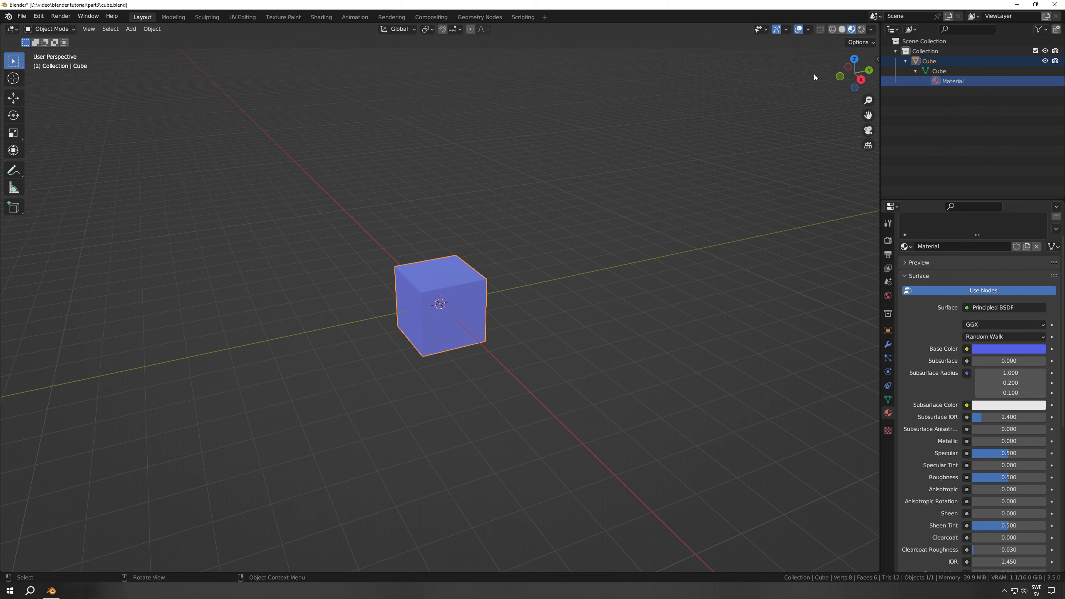
scroll(539, 359, up, 2)
mouse_move(539, 359)
middle_down()
mouse_move(431, 350)
mouse_move(540, 363)
middle_up()
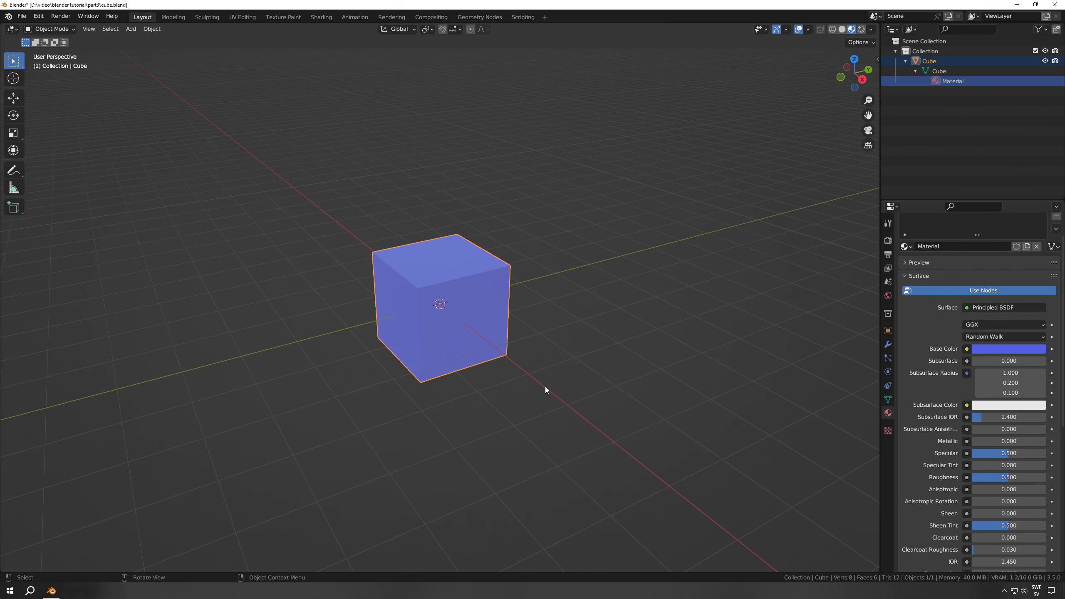
Link an Image Texture to the material's base color and load old-town.png into it
click(966, 349)
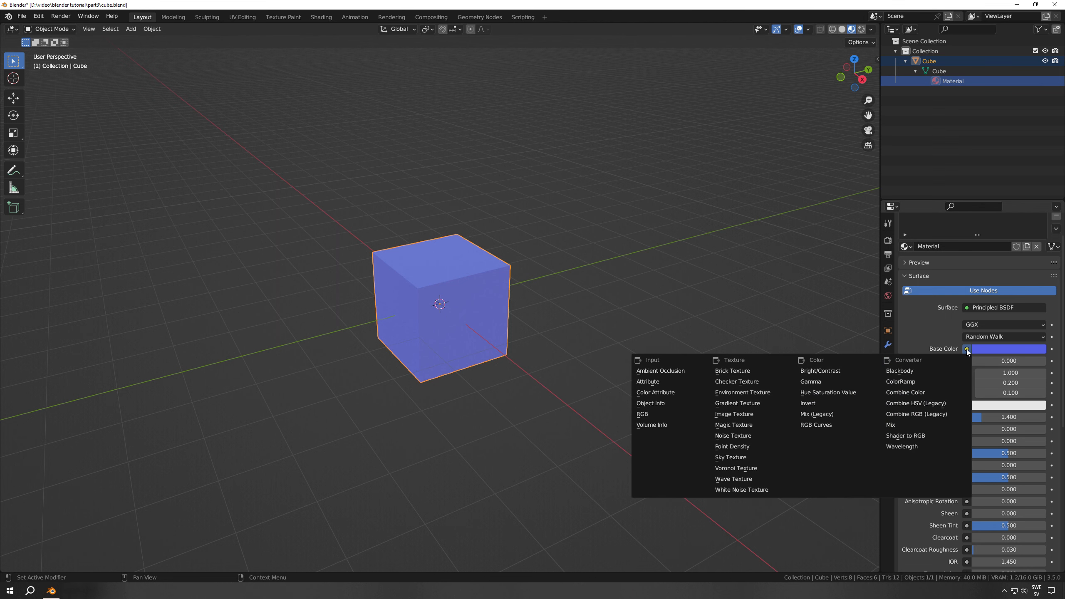
click(731, 413)
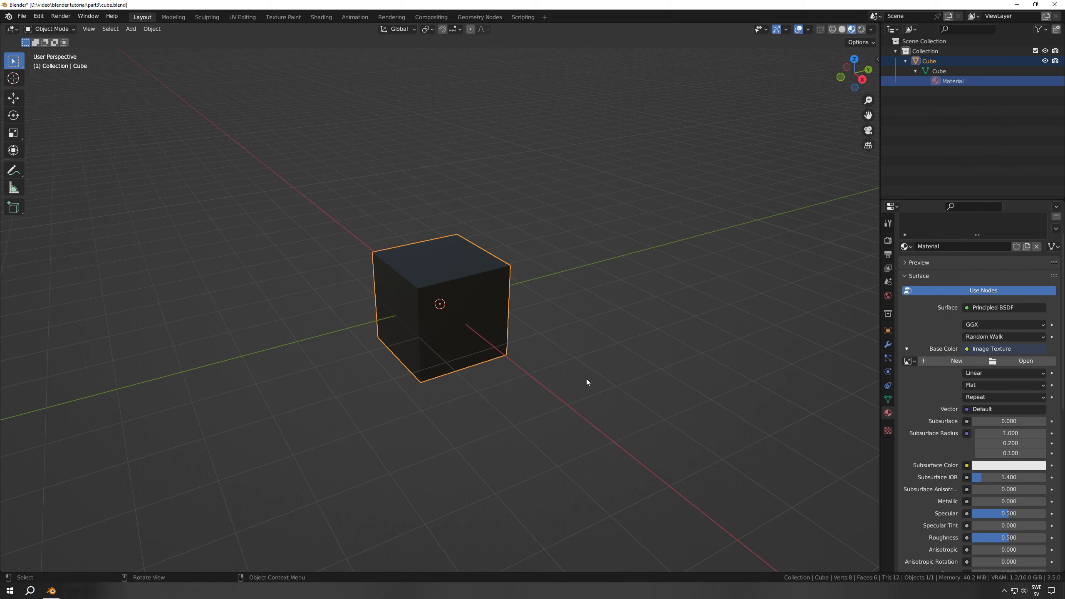
click(1032, 362)
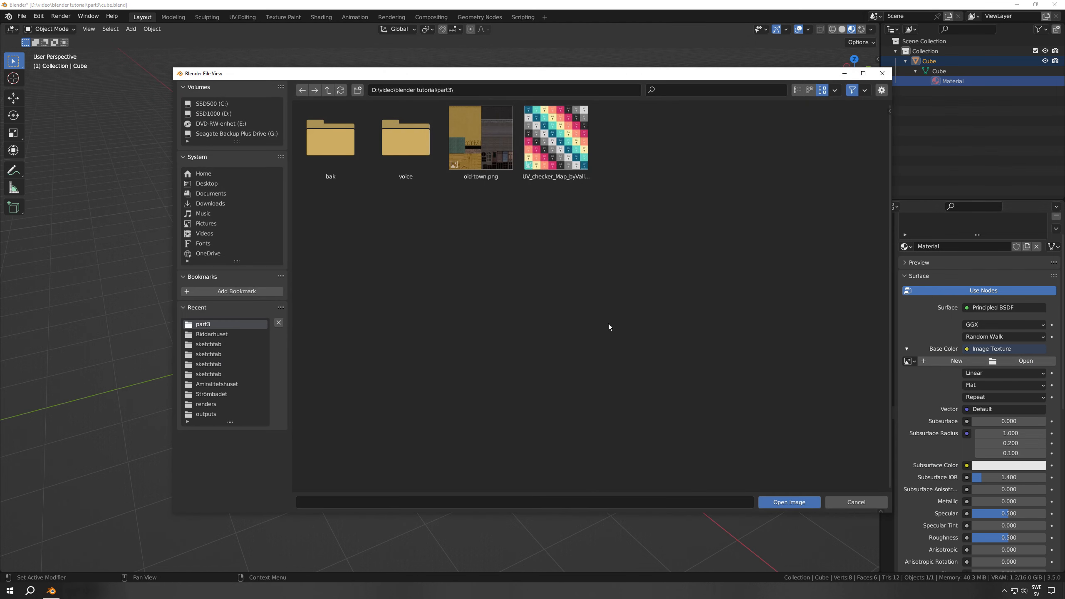
double_click(484, 153)
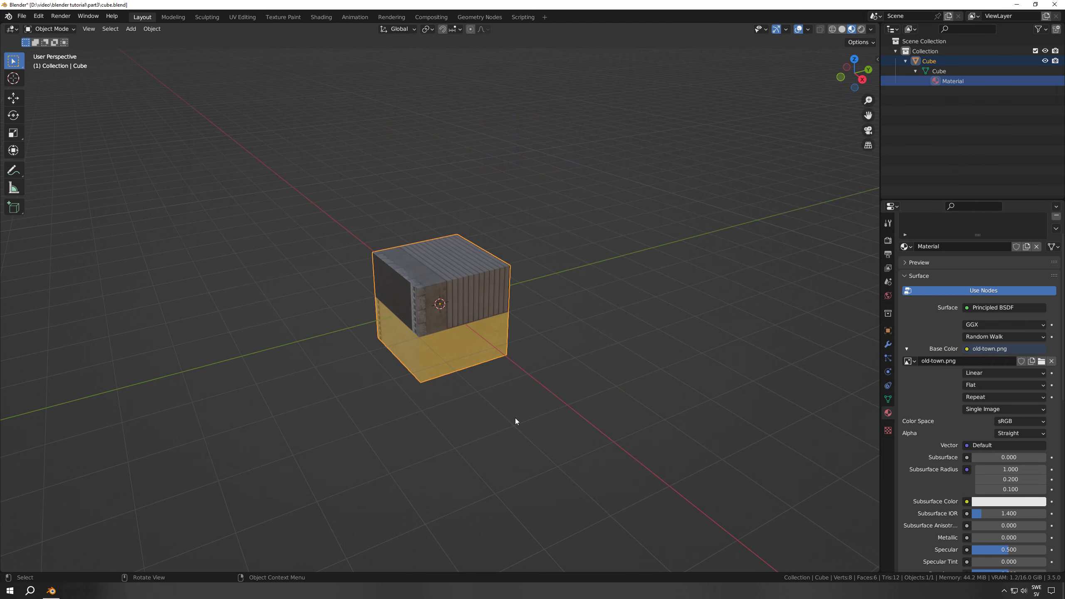
mouse_move(480, 350)
middle_down()
mouse_move(617, 347)
mouse_move(682, 316)
mouse_move(629, 348)
mouse_move(474, 358)
mouse_move(489, 351)
middle_up()
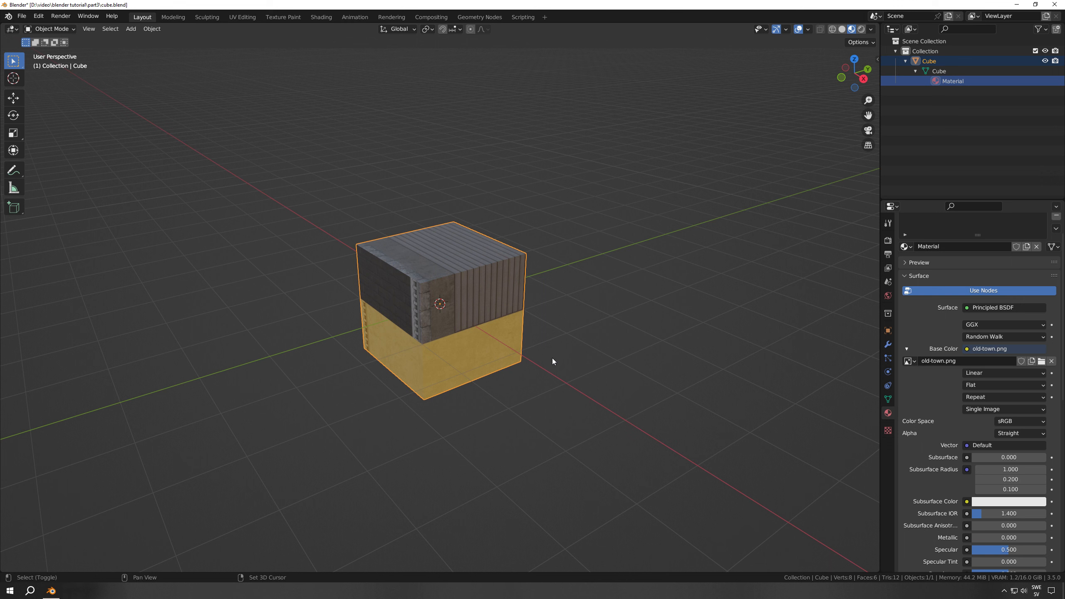
Duplicate the cube about 3.58 m along the Y axis and expand the duplicate's mesh and material entries in the Outliner
key(shift+d)
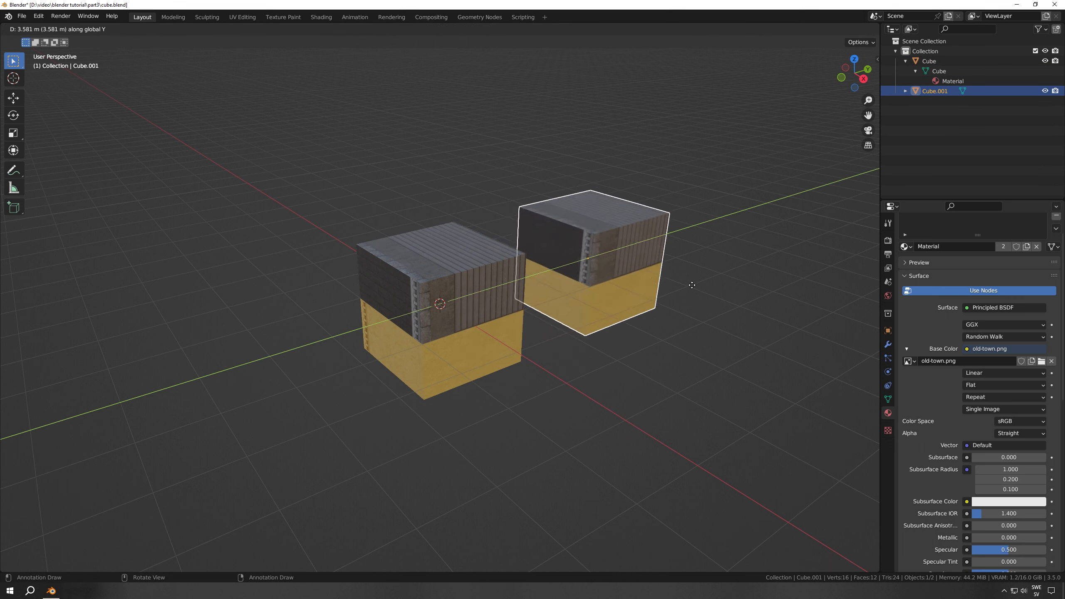
click(703, 310)
click(904, 91)
click(915, 101)
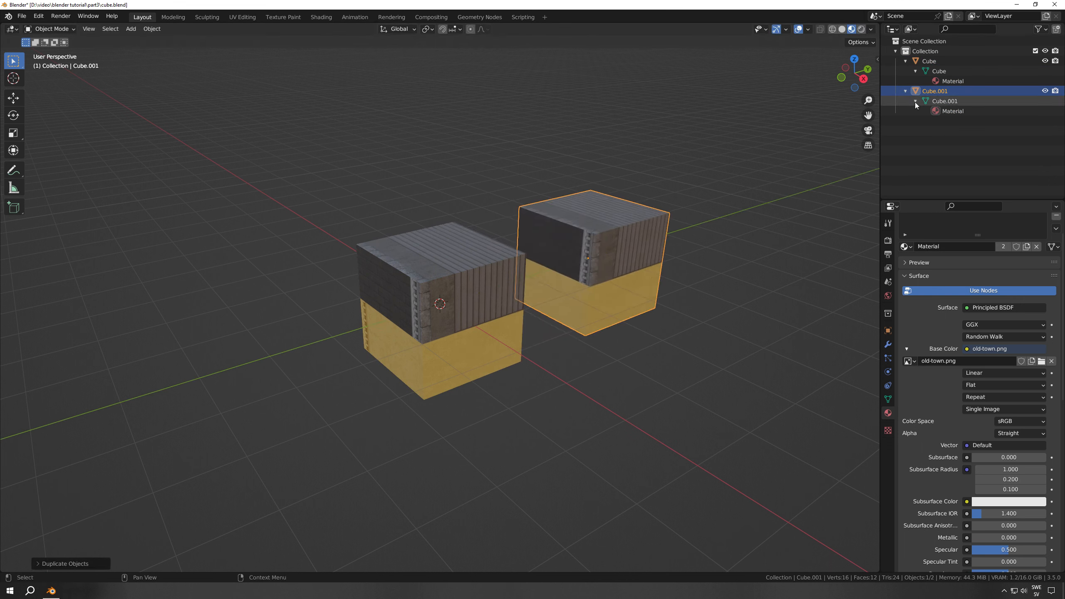
Copy and paste the original cube, move the copy along Y to the opposite side, and expand its Outliner entries down to the material
click(459, 352)
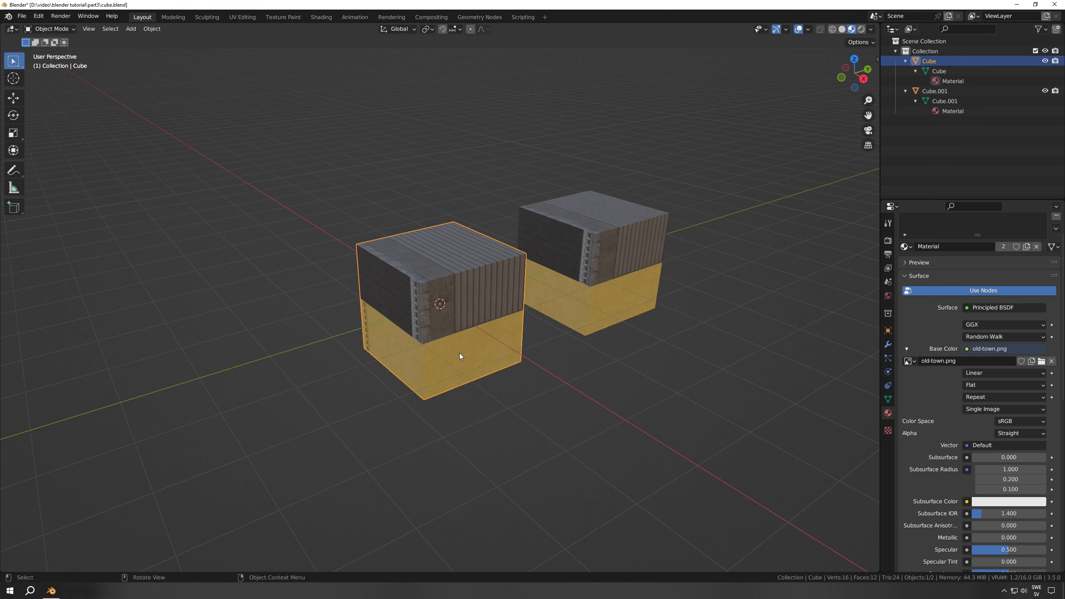
key(ctrl+c)
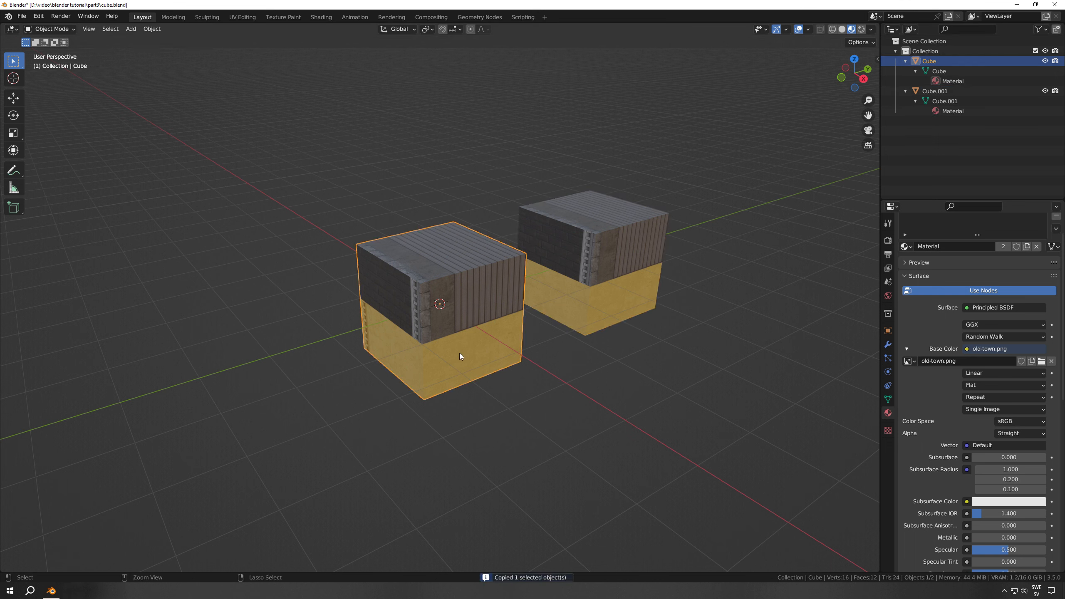
key(ctrl+v)
key(g)
key(y)
click(268, 398)
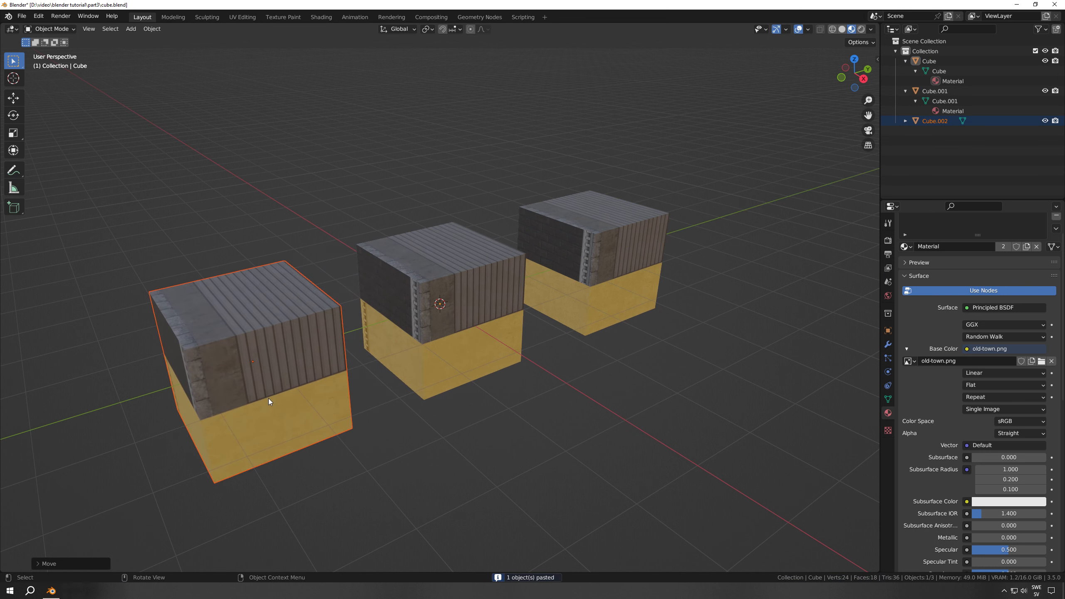
click(905, 121)
click(915, 131)
Add a new mesh cube, move it along the X axis in front of the others, and expand its Outliner entry
scroll(602, 356, down, 3)
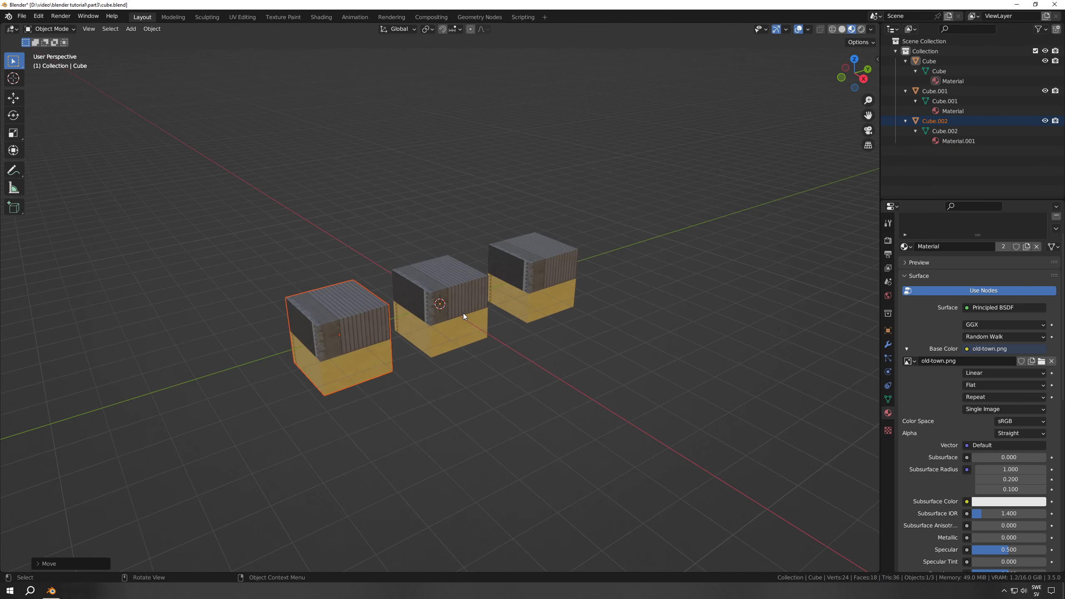
click(548, 397)
key(shift+a)
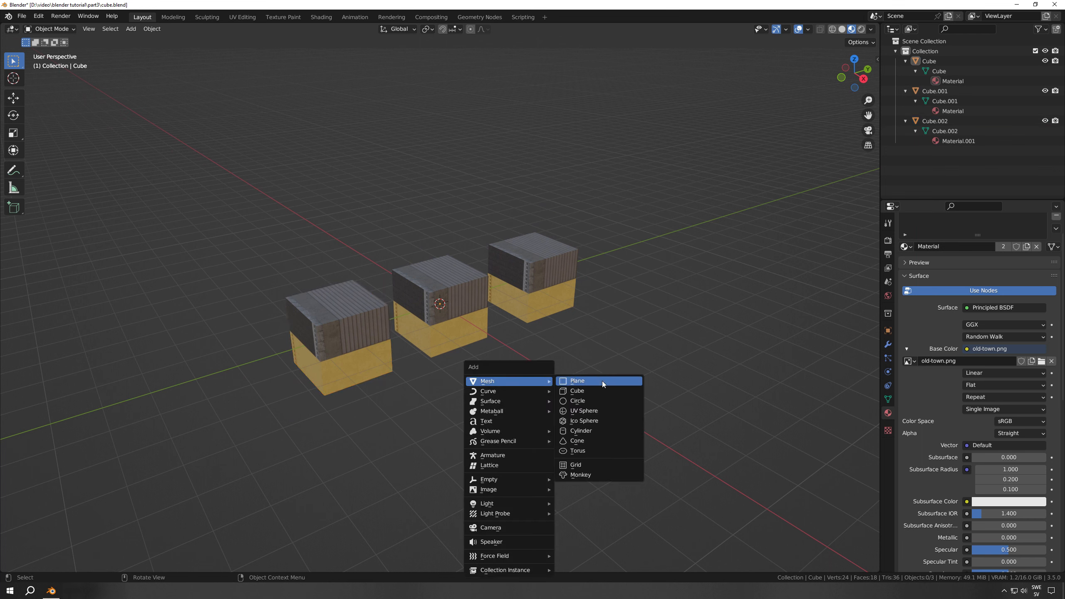
click(599, 391)
key(g)
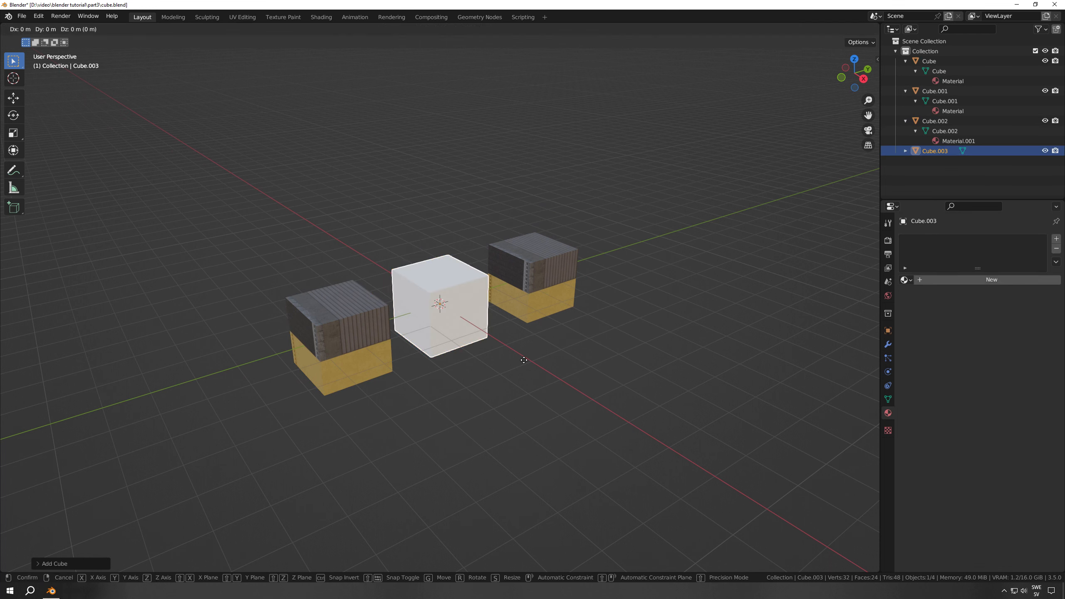
key(x)
click(599, 439)
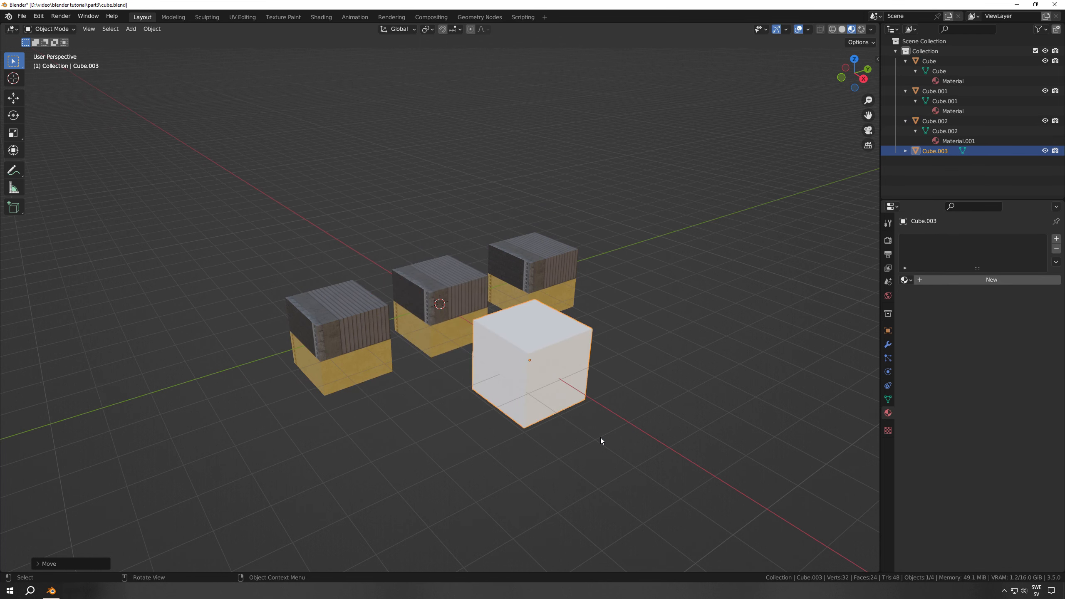
click(905, 151)
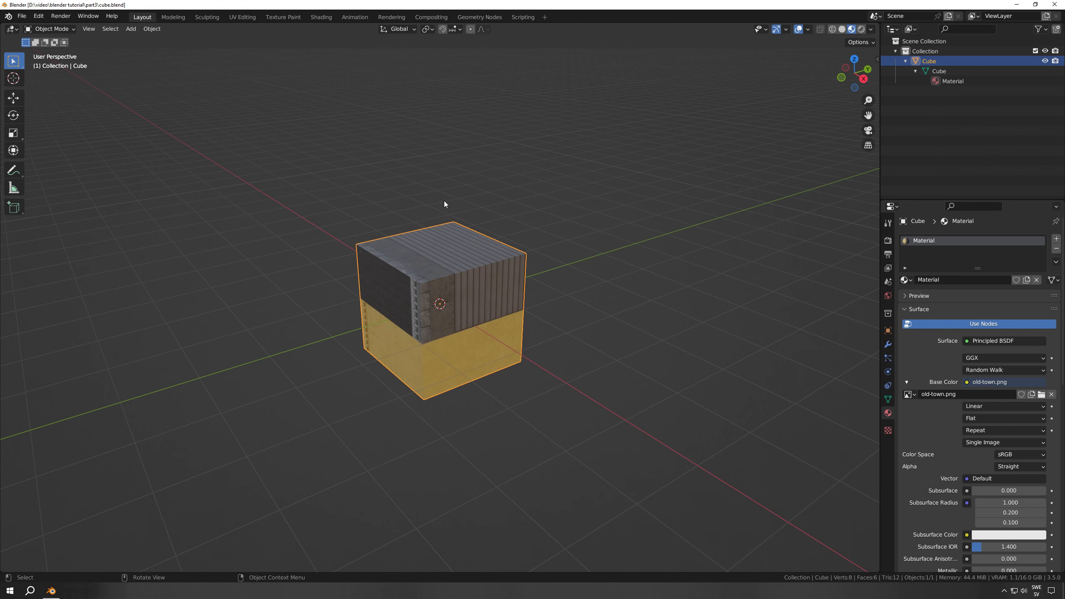
Switch to the UV Editing workspace and set its 3D viewport to Material Preview shading
mouse_move(455, 311)
middle_down()
mouse_move(582, 278)
mouse_move(473, 320)
mouse_move(456, 316)
mouse_move(459, 301)
mouse_move(475, 317)
middle_up()
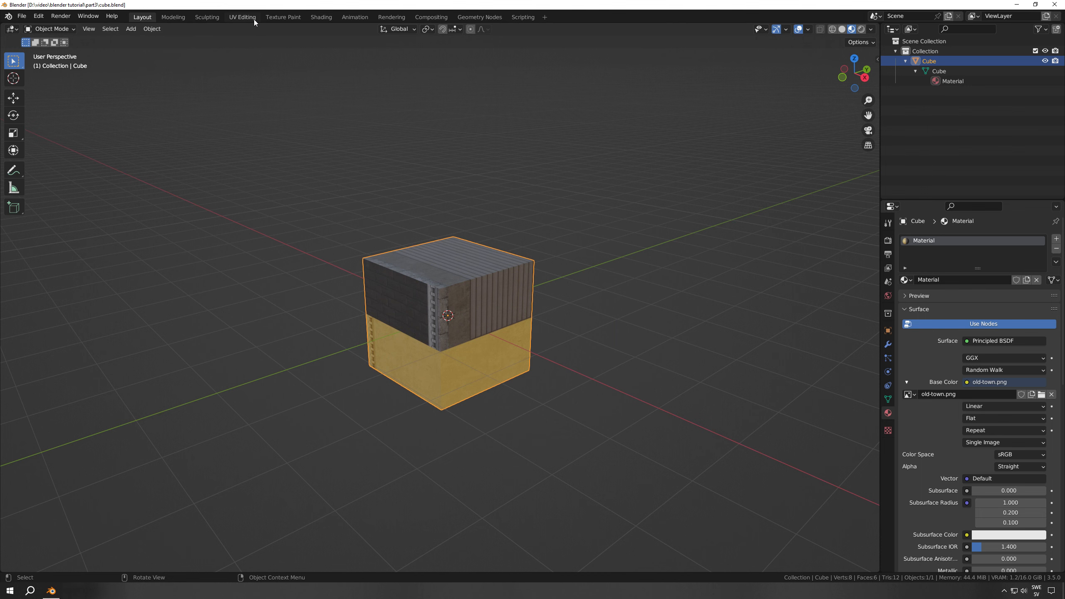
click(241, 17)
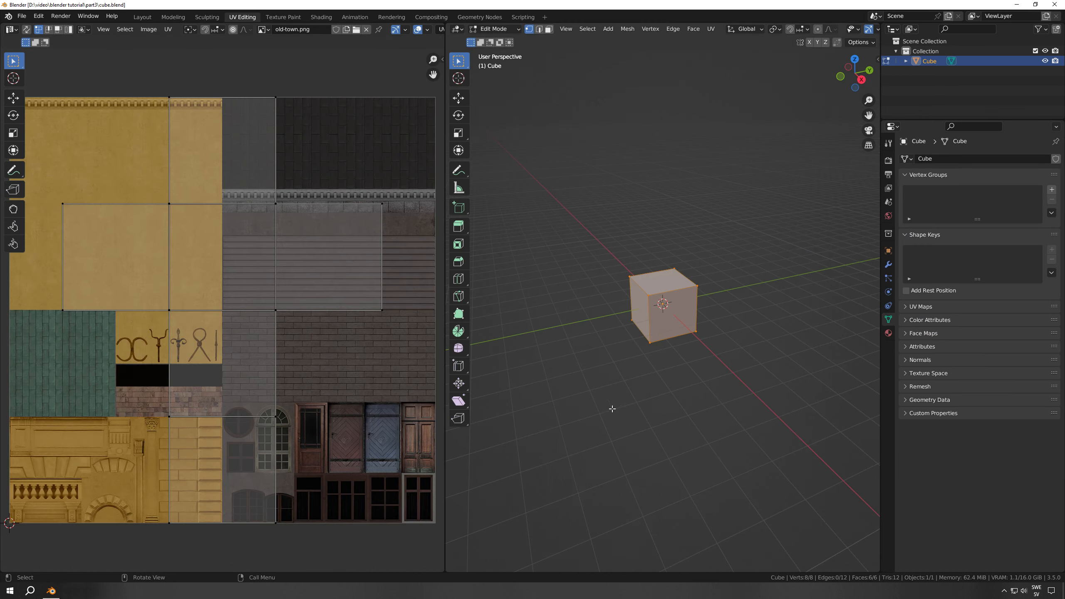
shift+middle_drag(628, 392, 603, 411)
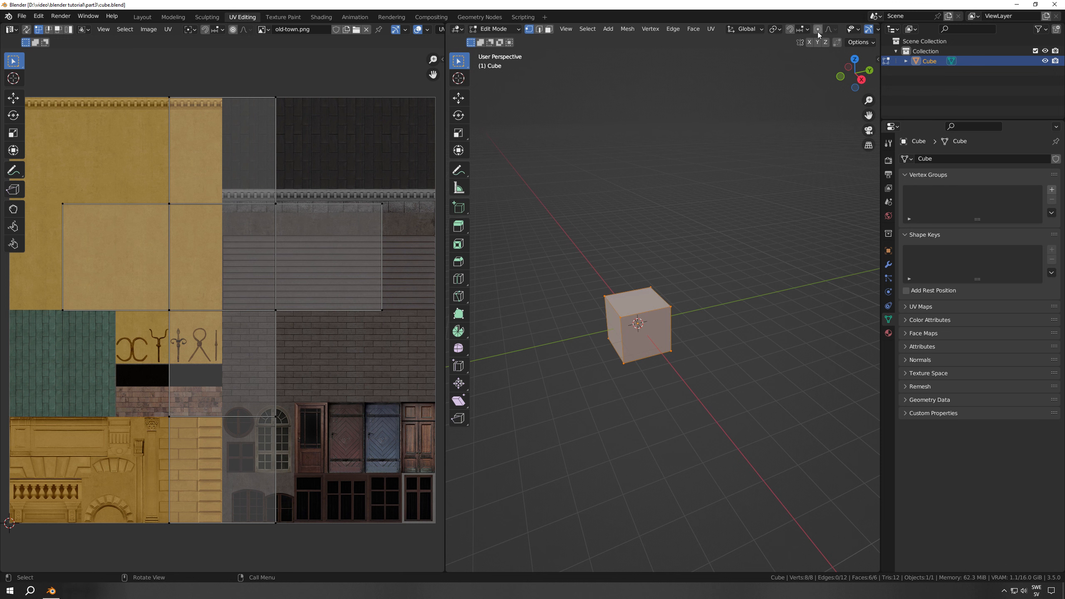
scroll(793, 31, down, 5)
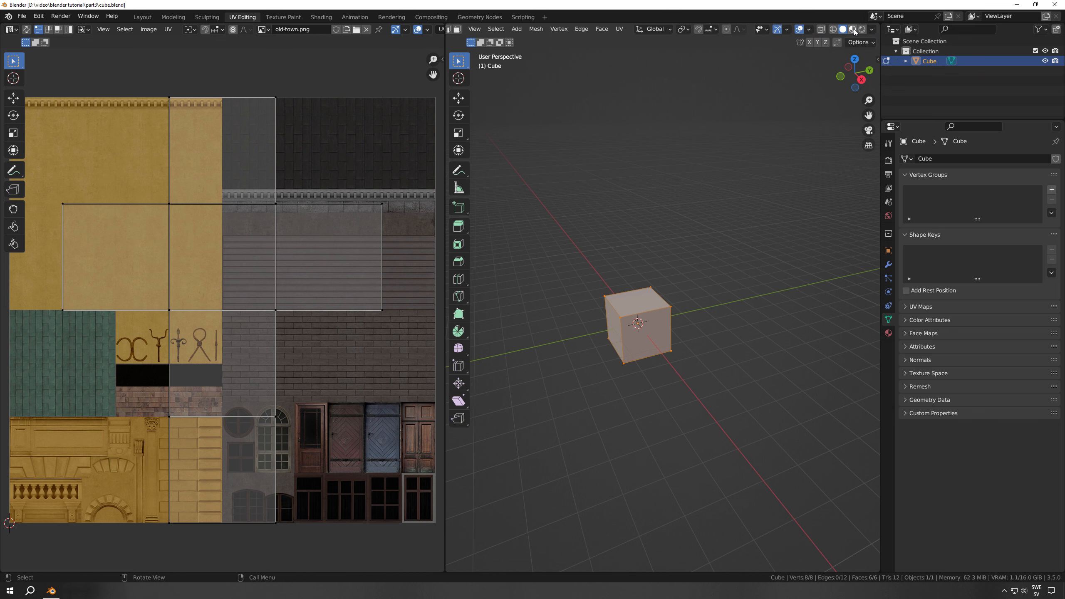
click(852, 29)
scroll(656, 372, up, 3)
middle_drag(656, 373, 702, 342)
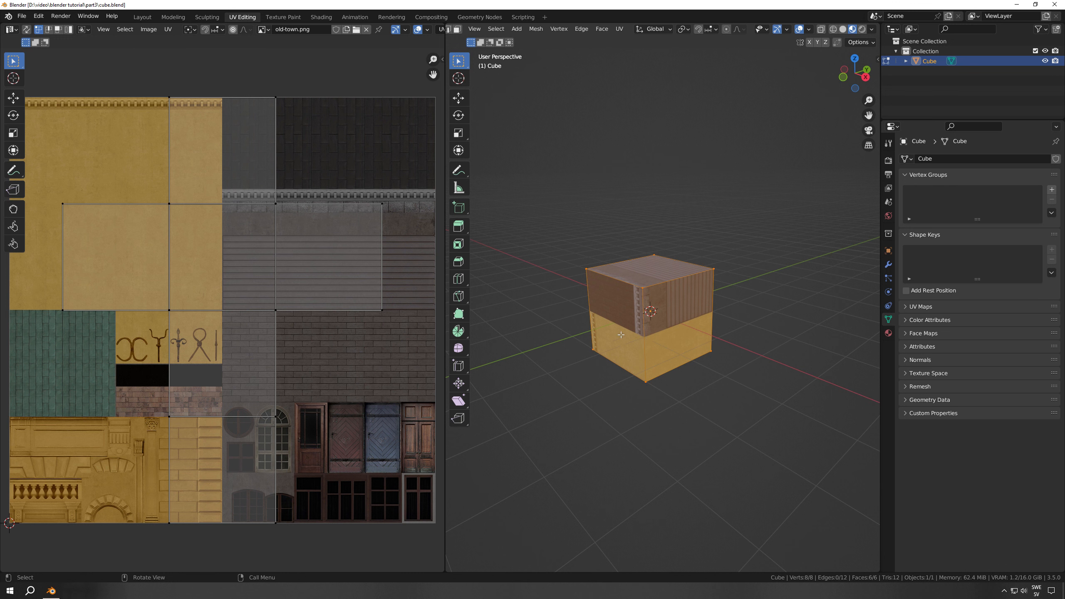
Set old-town.png as the image shown in the UV editor, picking from the loaded images and the file browser
click(269, 29)
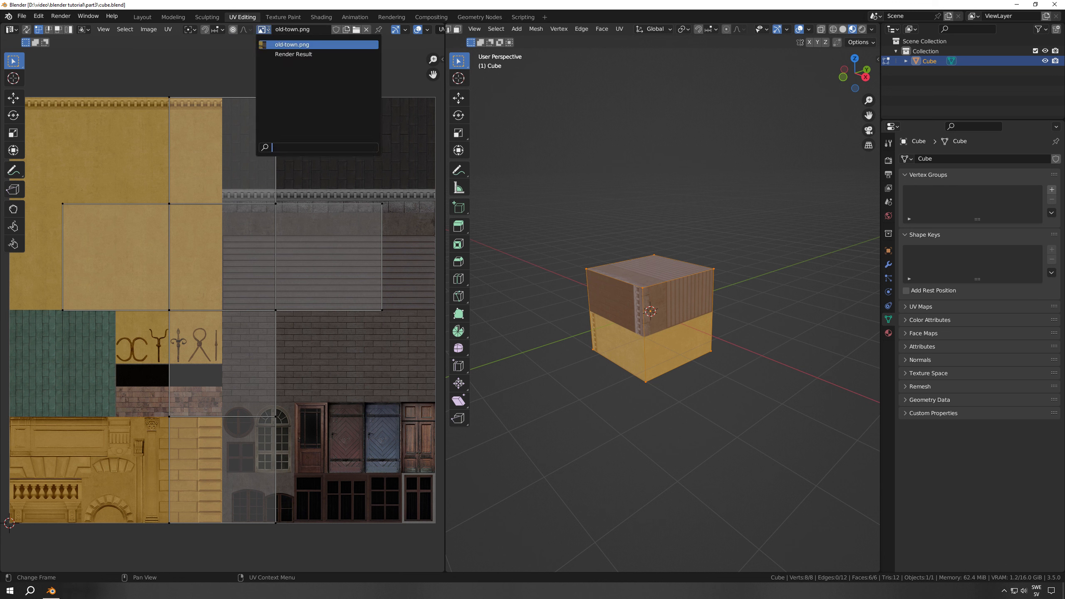
click(300, 44)
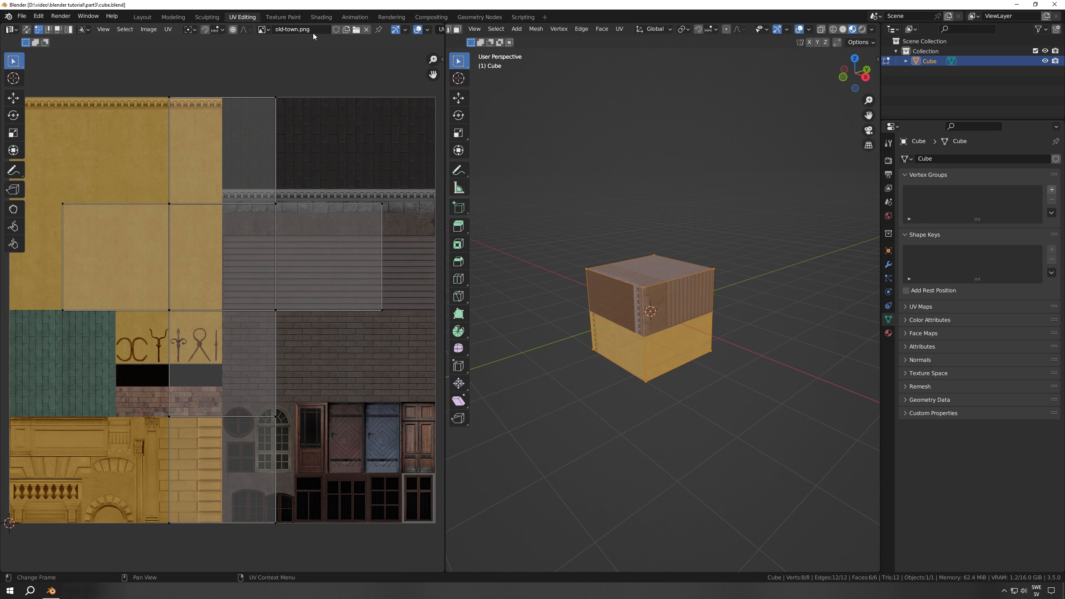
click(358, 30)
double_click(469, 180)
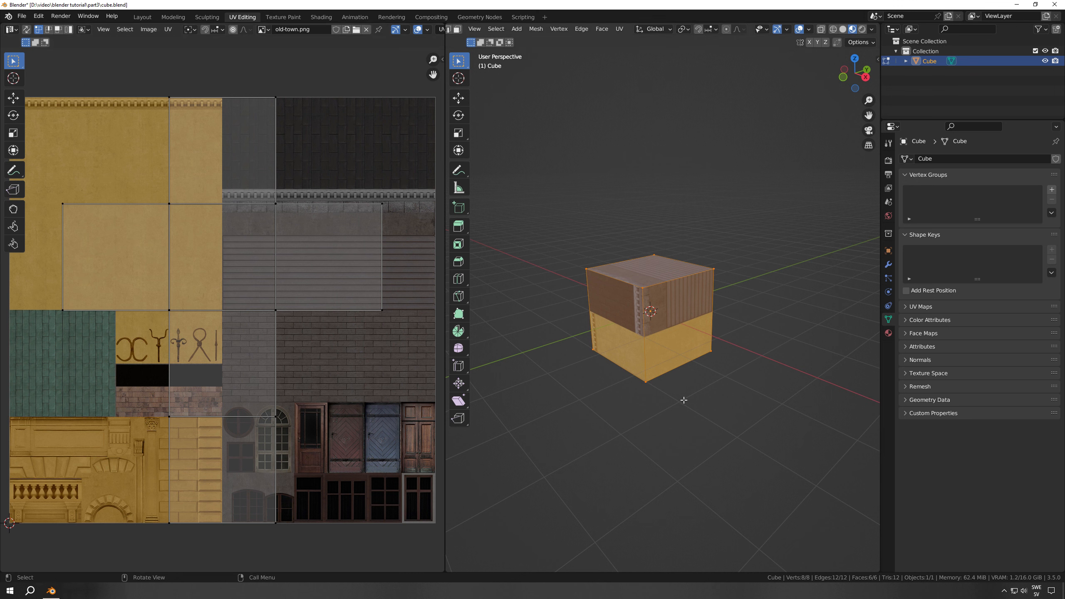
key(a)
key(s)
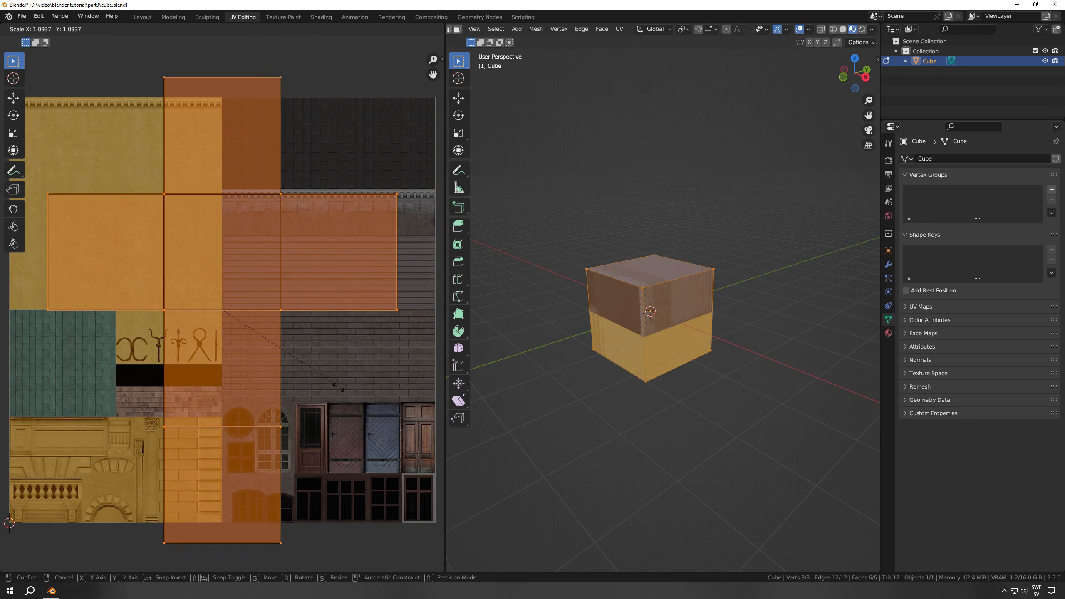
right_click(315, 358)
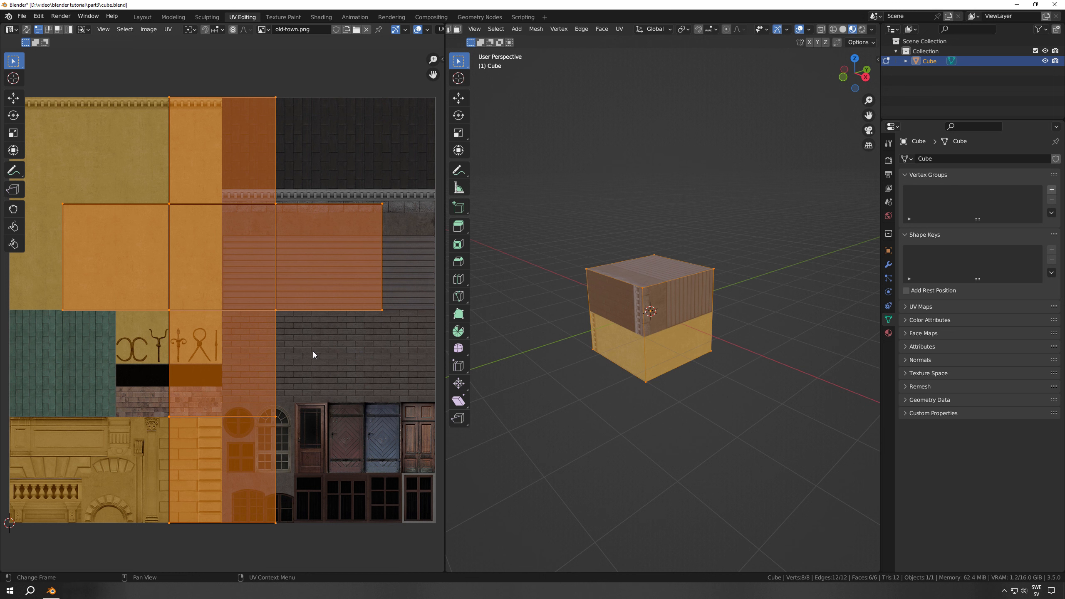
Set the UV editor and 3D viewport to face selection and select one side face of the cube
key(3)
key(3)
click(677, 324)
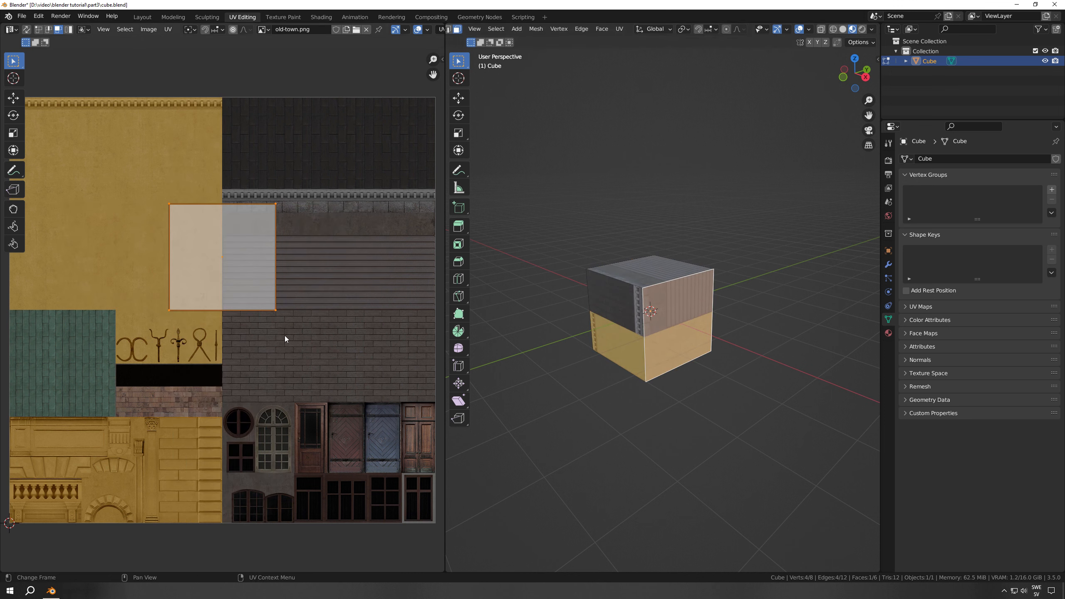
Select other faces of the cube one at a time, including top and bottom, to examine their UV areas on the texture
click(618, 318)
middle_drag(617, 318, 643, 322)
click(649, 306)
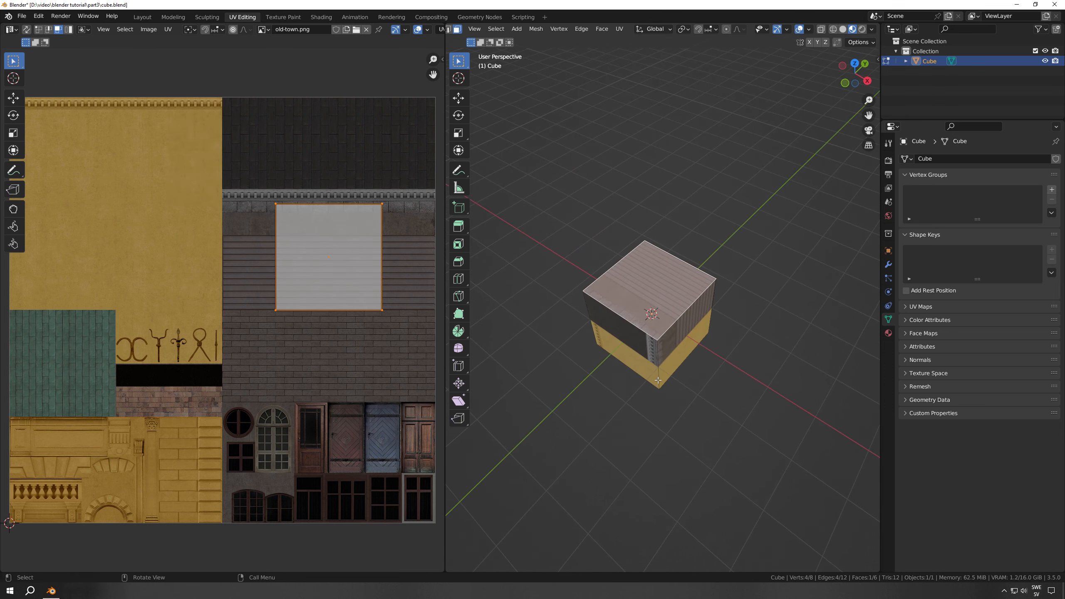
middle_drag(657, 380, 650, 341)
click(669, 321)
click(650, 341)
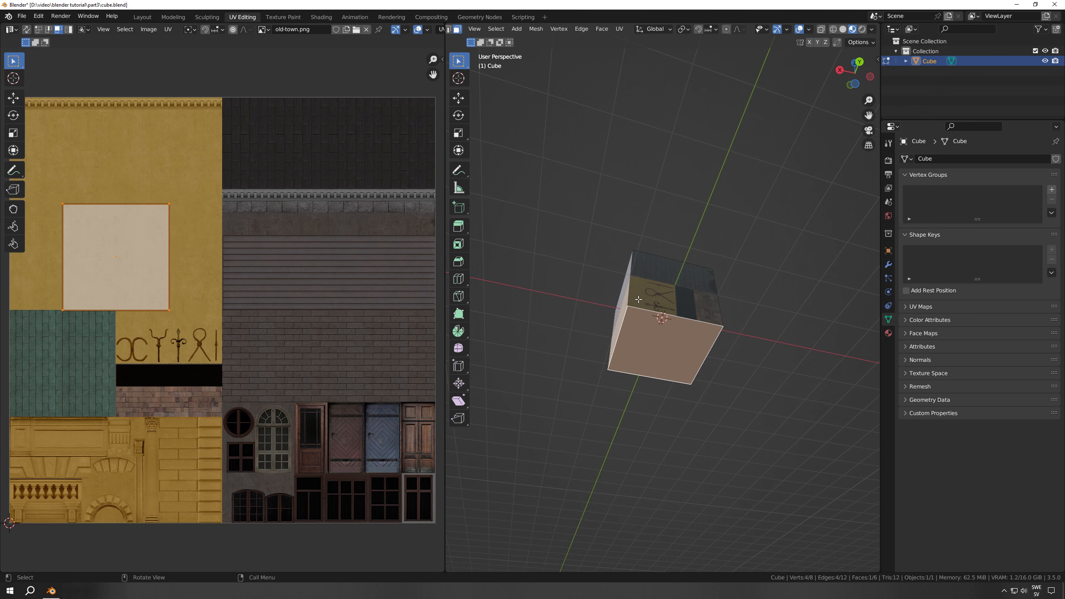
middle_drag(638, 299, 696, 399)
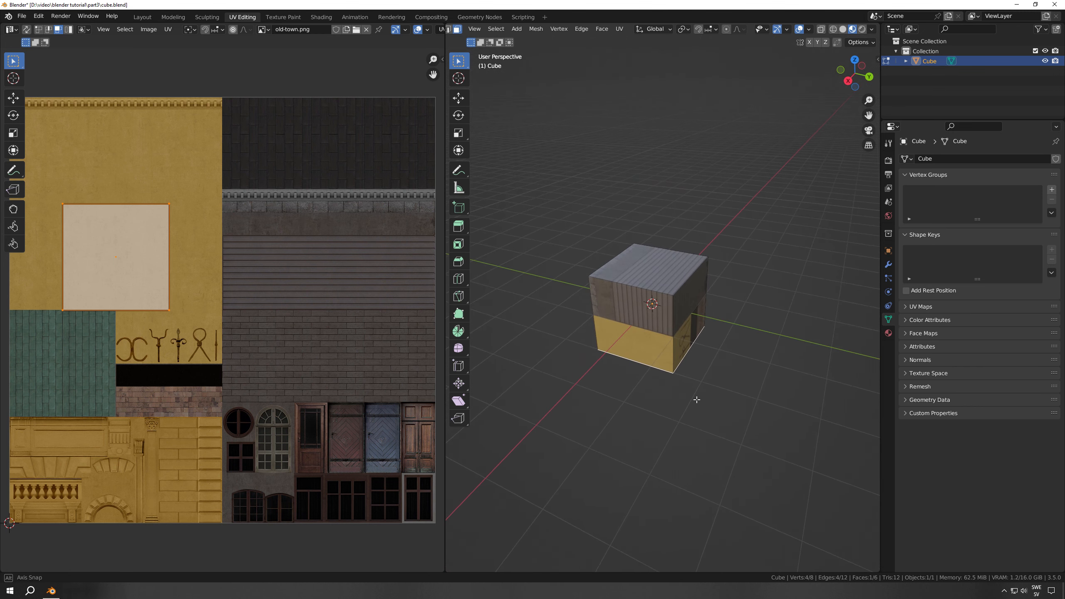
Switch the cube out of Edit Mode and back again, select one side face, and select all faces
click(639, 319)
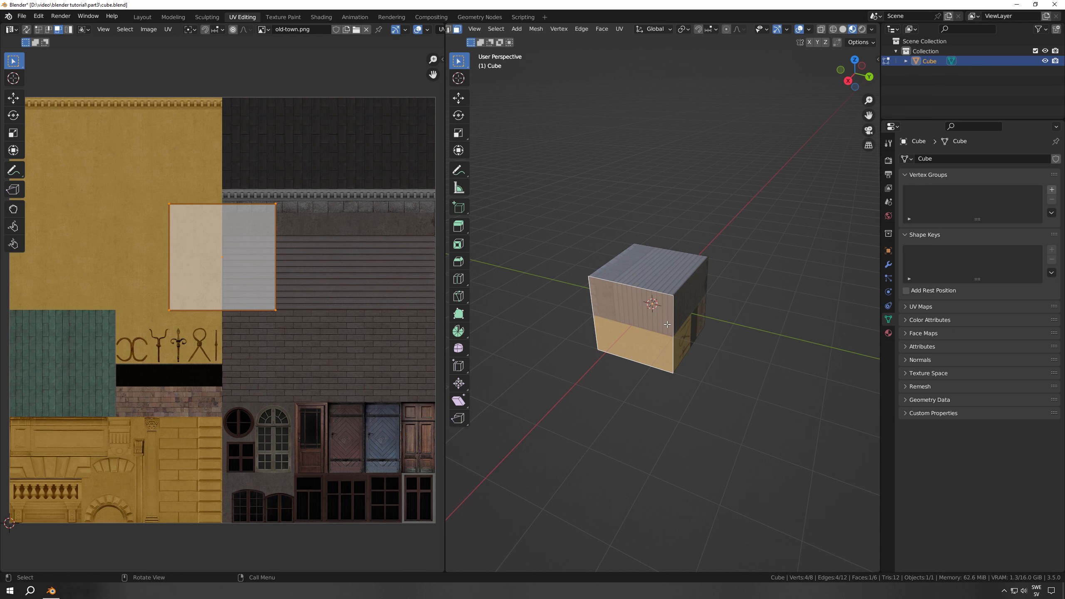
key(Tab)
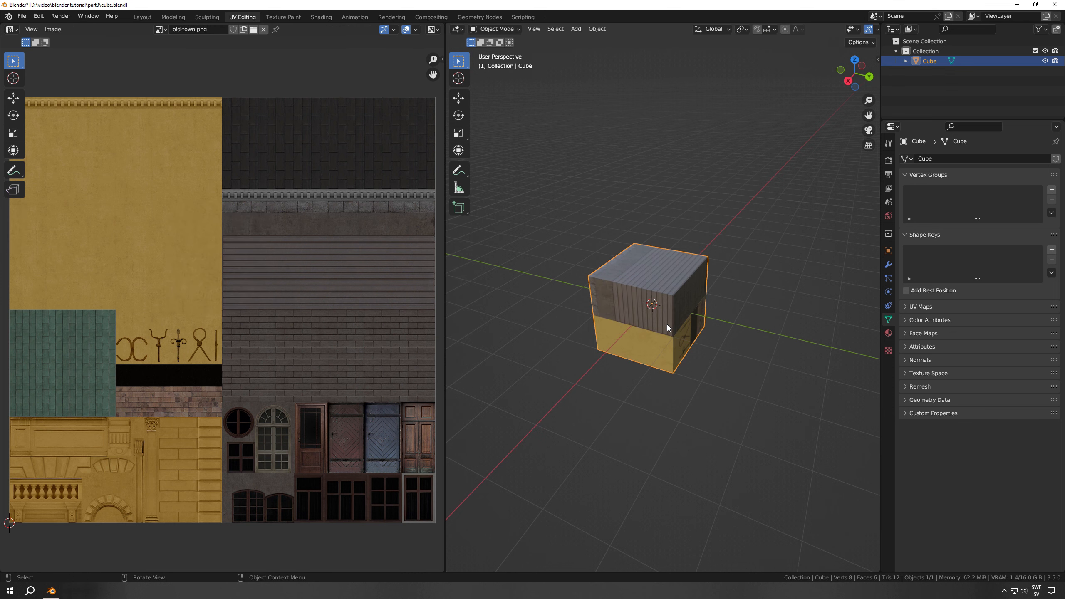
key(Tab)
key(a)
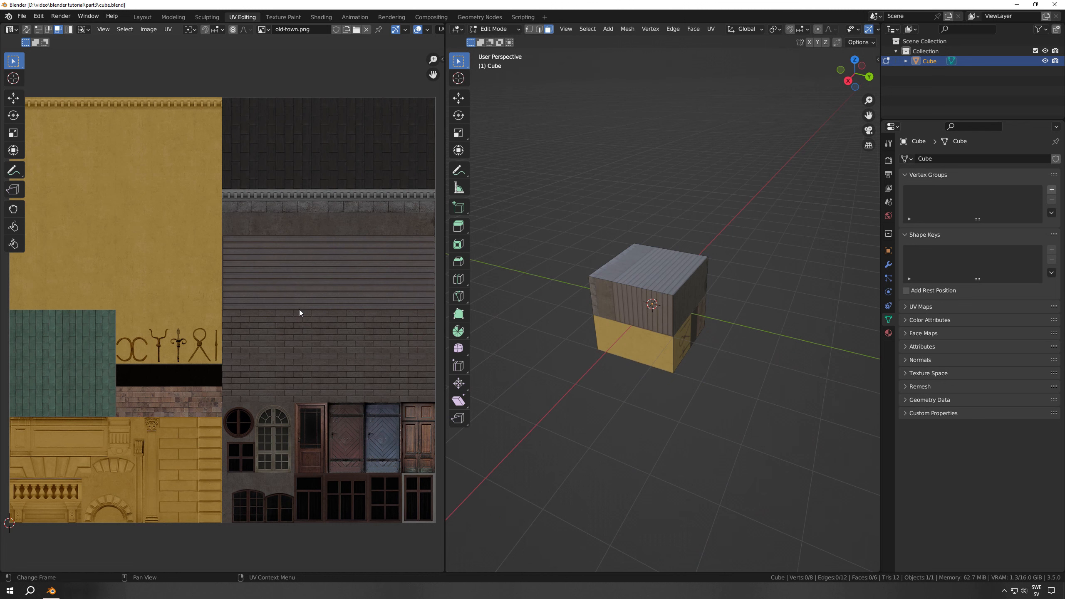
click(645, 287)
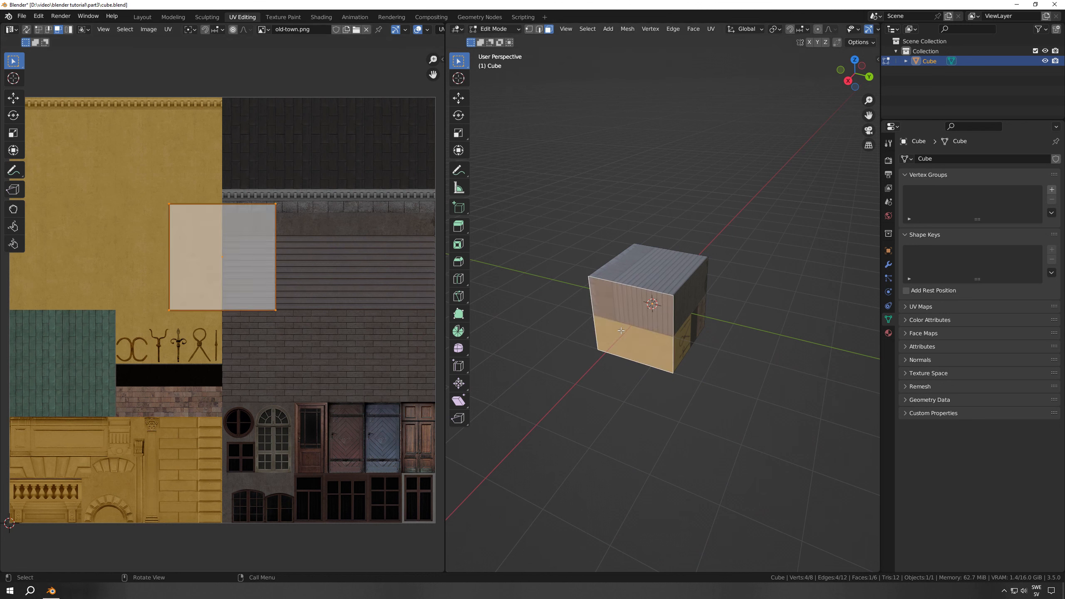
key(a)
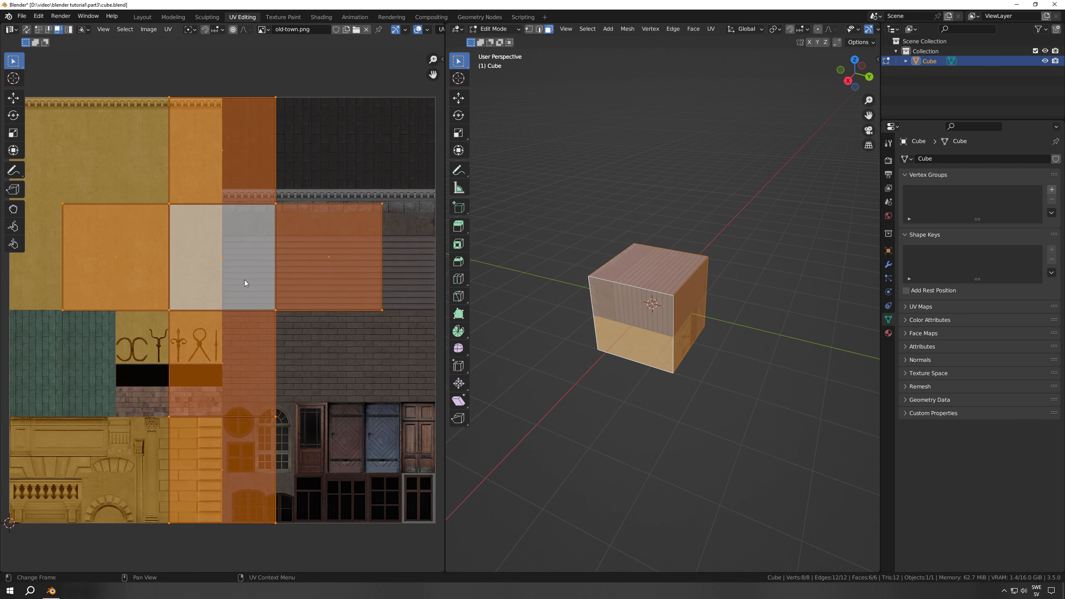
Try moving, rotating and scaling the cube's whole UV layout over the texture
key(g)
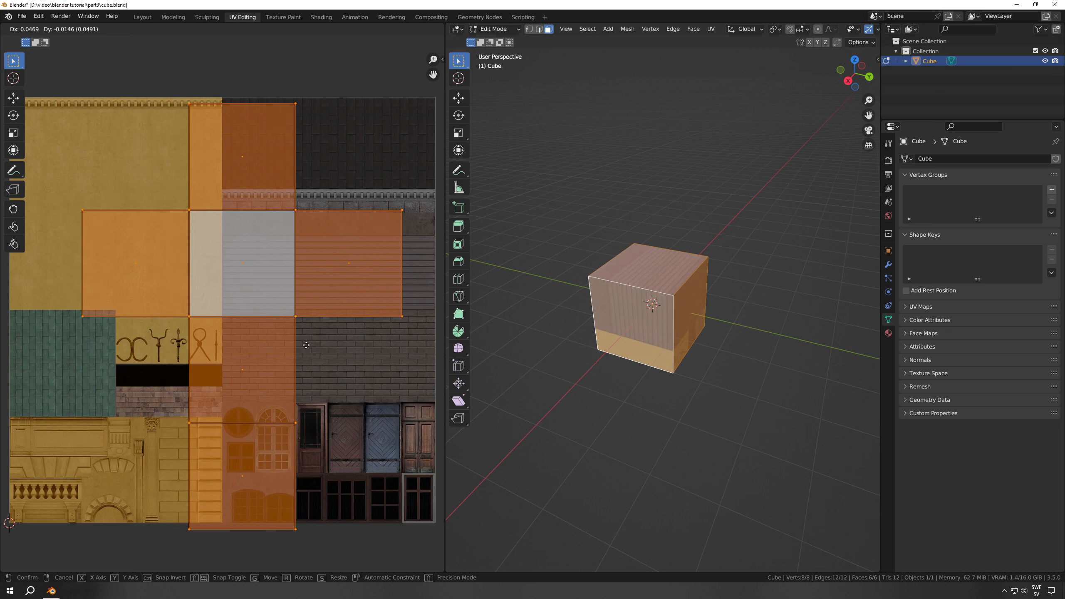
key(r)
right_click(329, 360)
key(s)
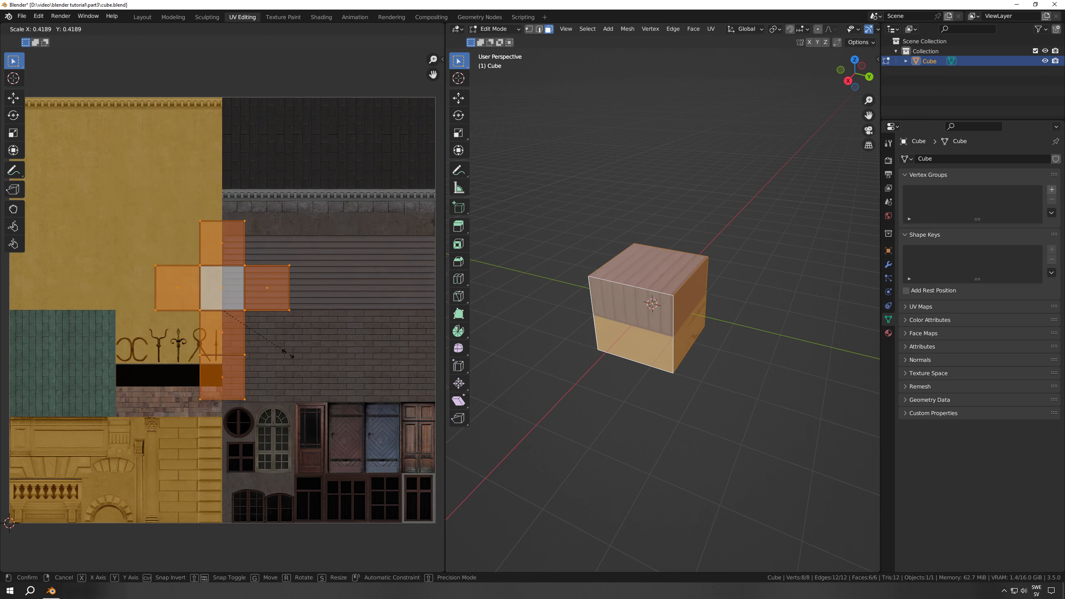
right_click(311, 381)
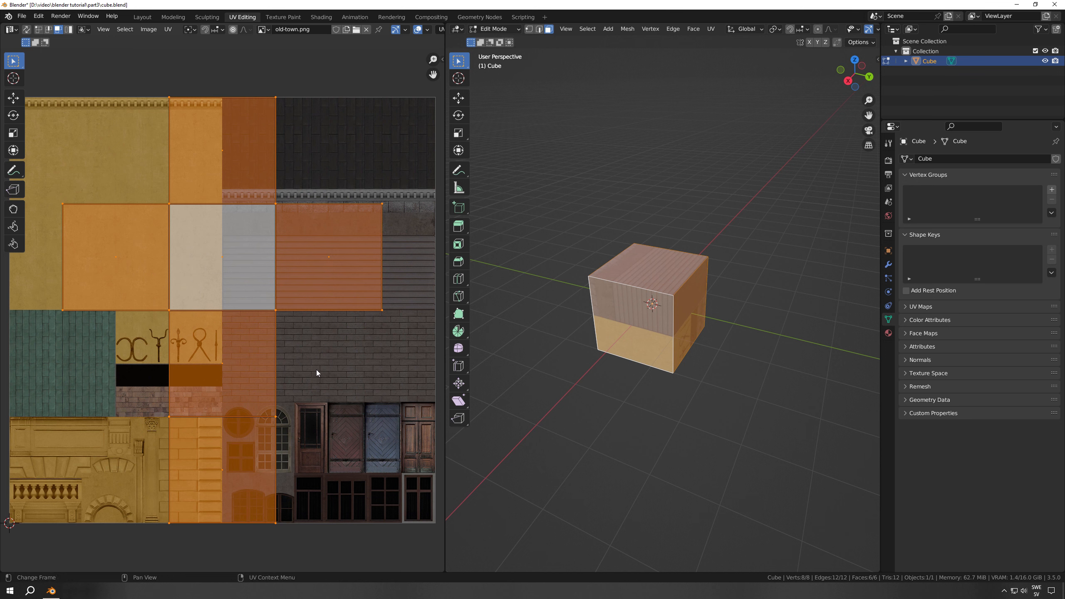
Set the UV editor to vertex selection and try moving one inner corner of the UV layout
key(1)
click(284, 317)
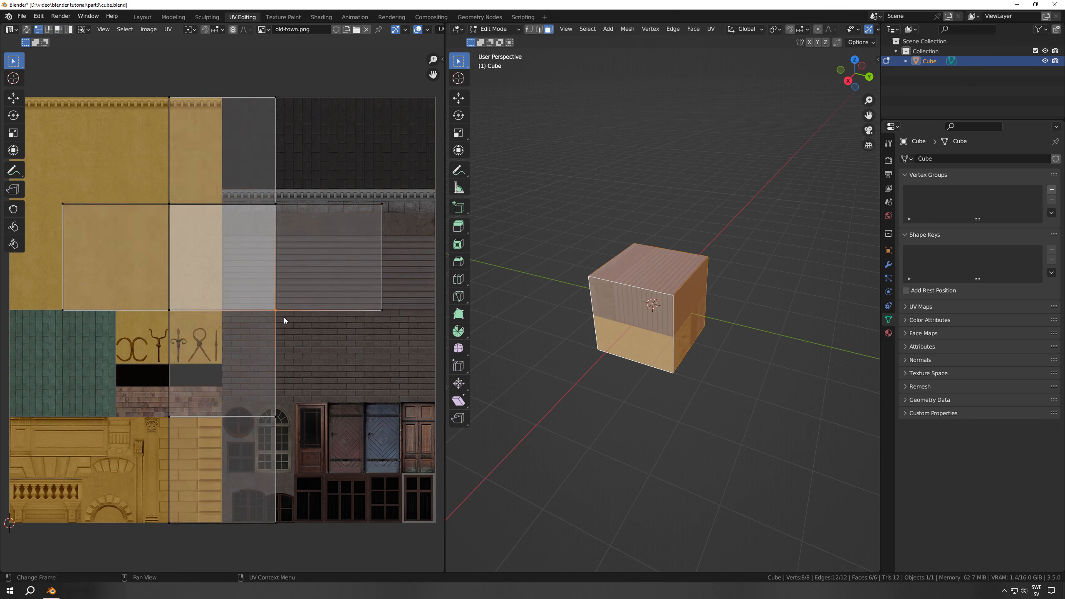
key(g)
right_click(278, 318)
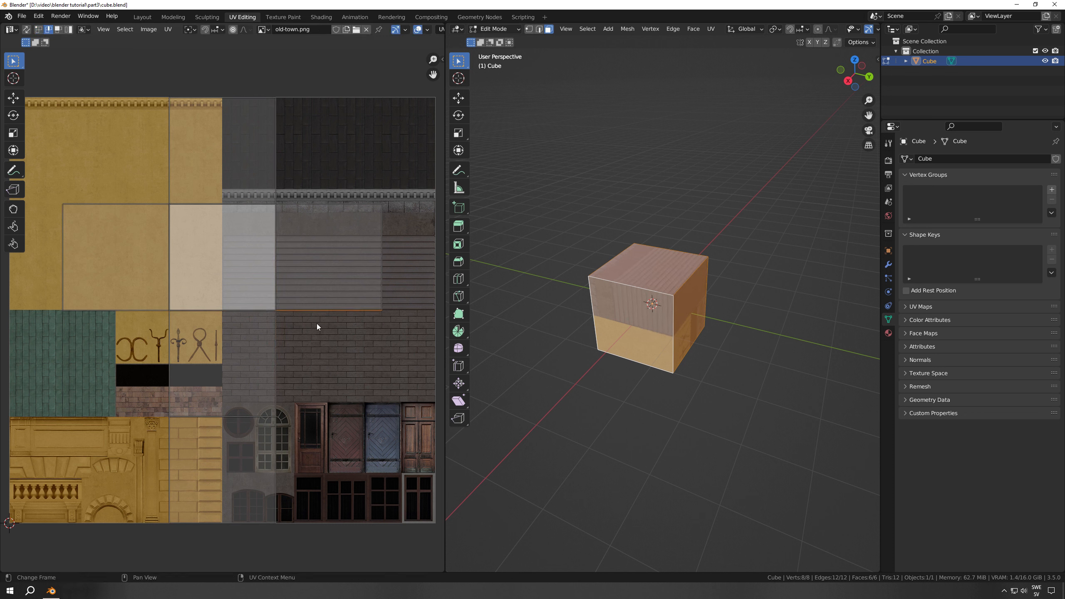
Select the whole UV layout and try moving it constrained to the X axis and to the Y axis
key(1)
key(a)
key(g)
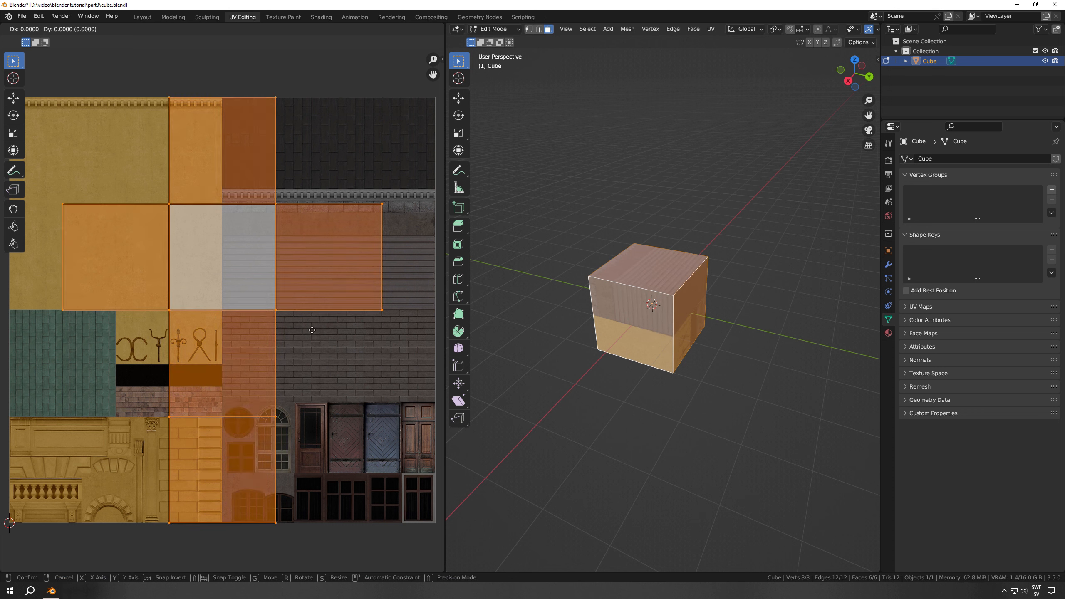
key(x)
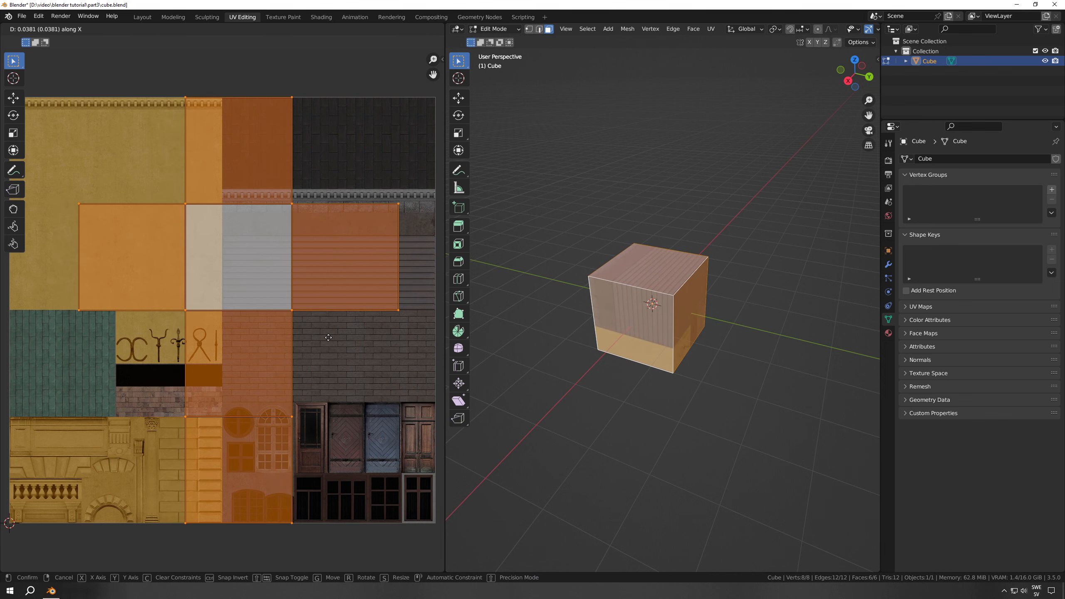
key(y)
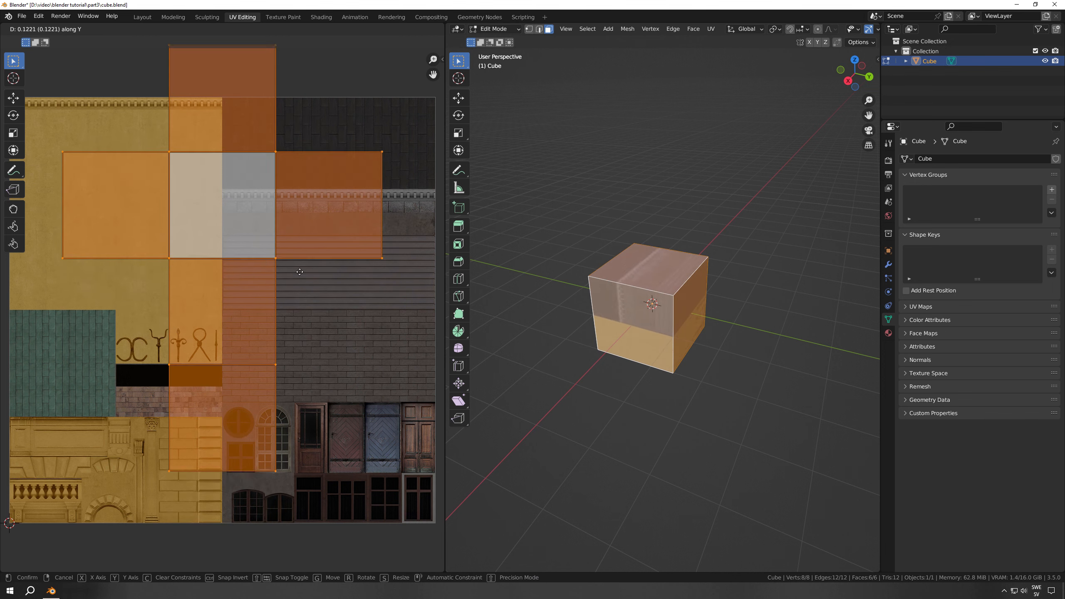
click(298, 334)
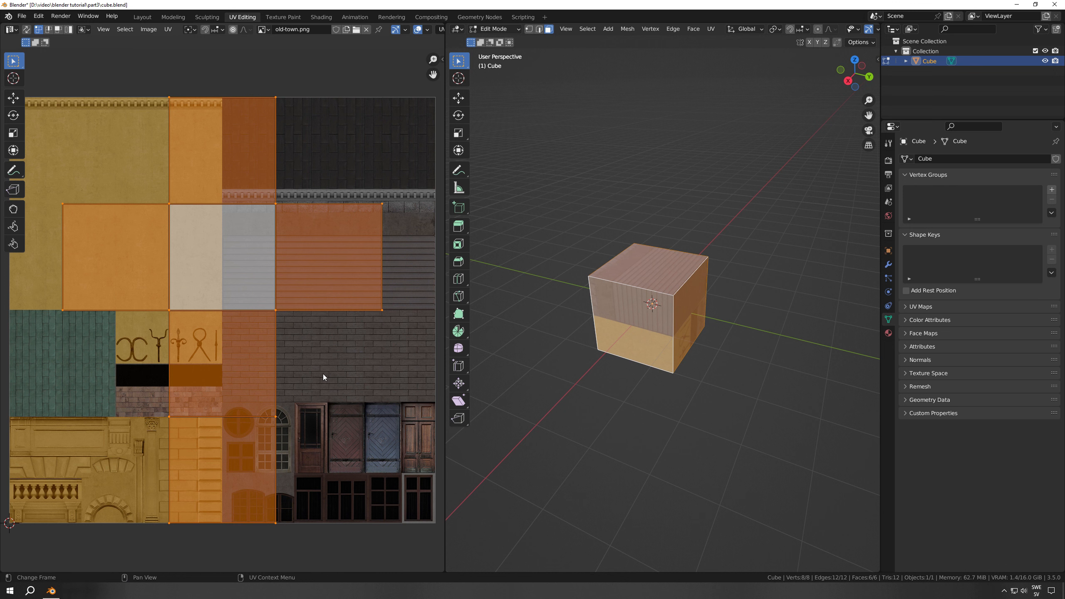
Set the UV editor's sticky selection mode to Disabled and try moving the central face's UVs separately with face selection
click(89, 33)
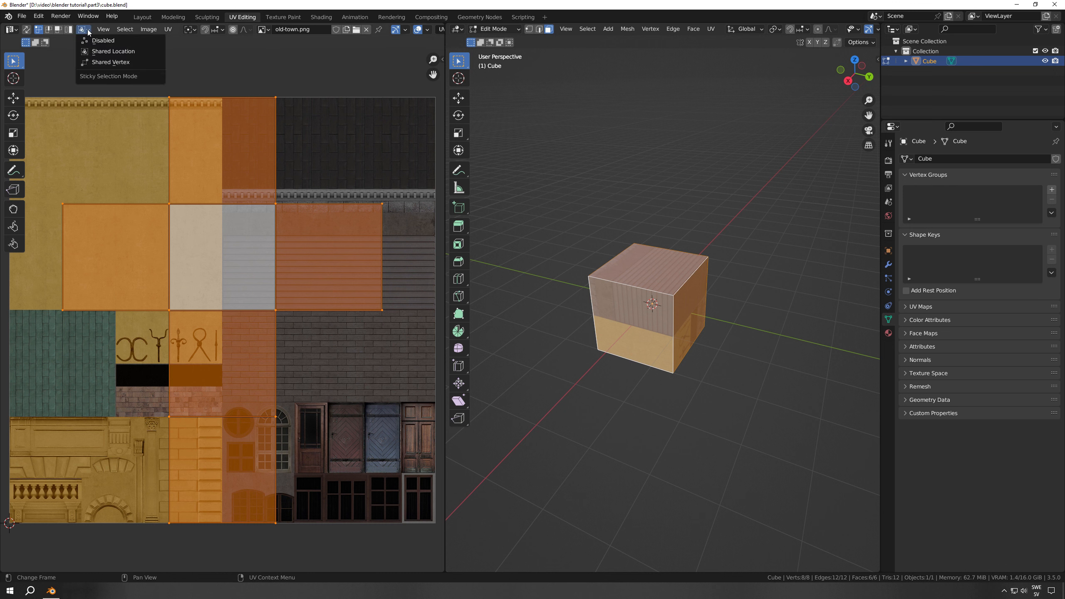
click(113, 41)
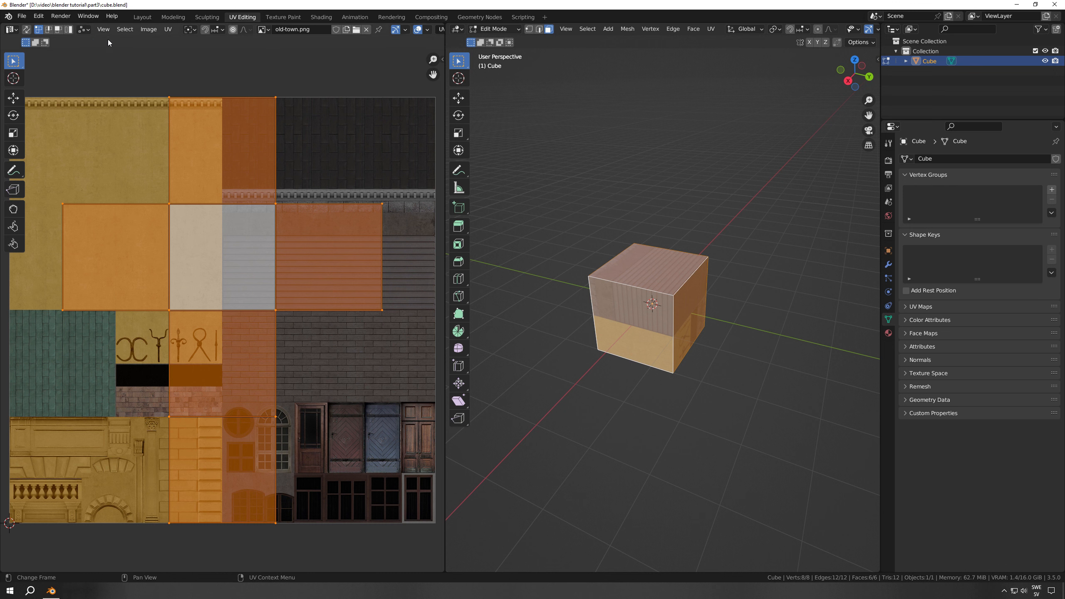
key(3)
click(226, 255)
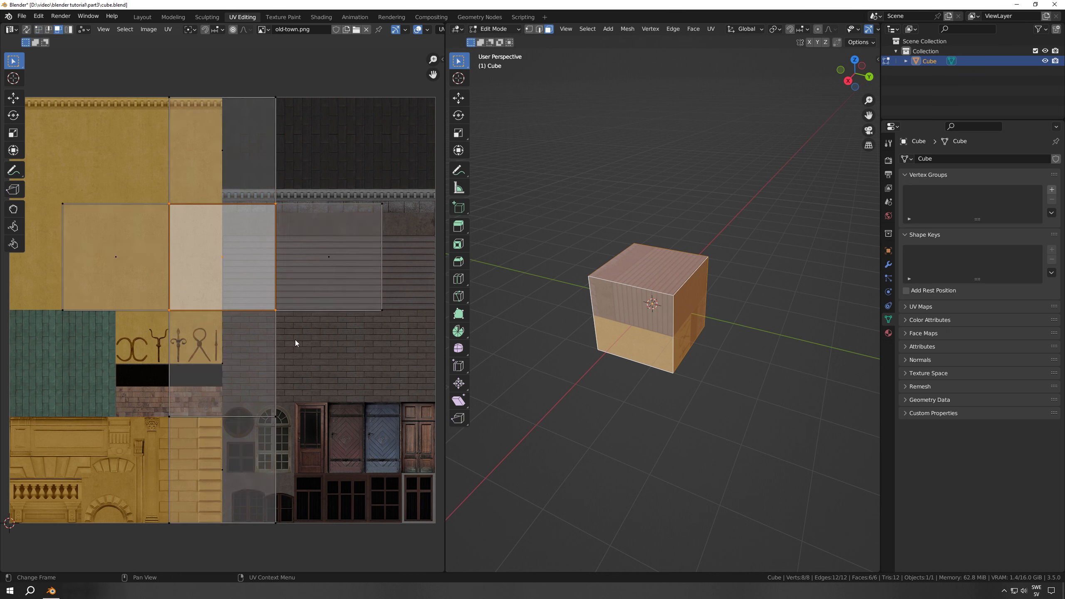
key(g)
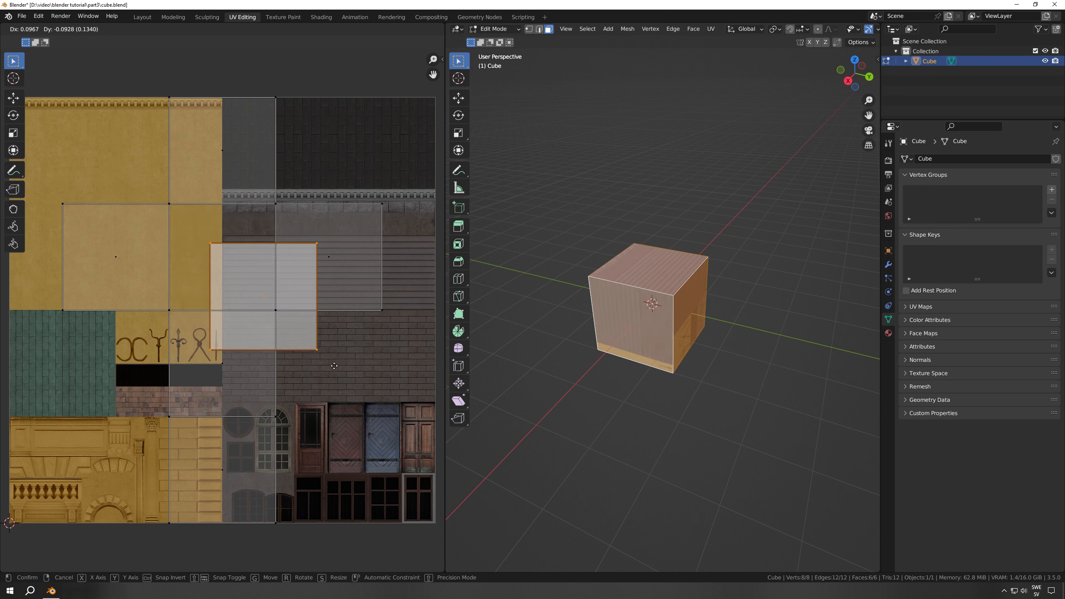
click(335, 368)
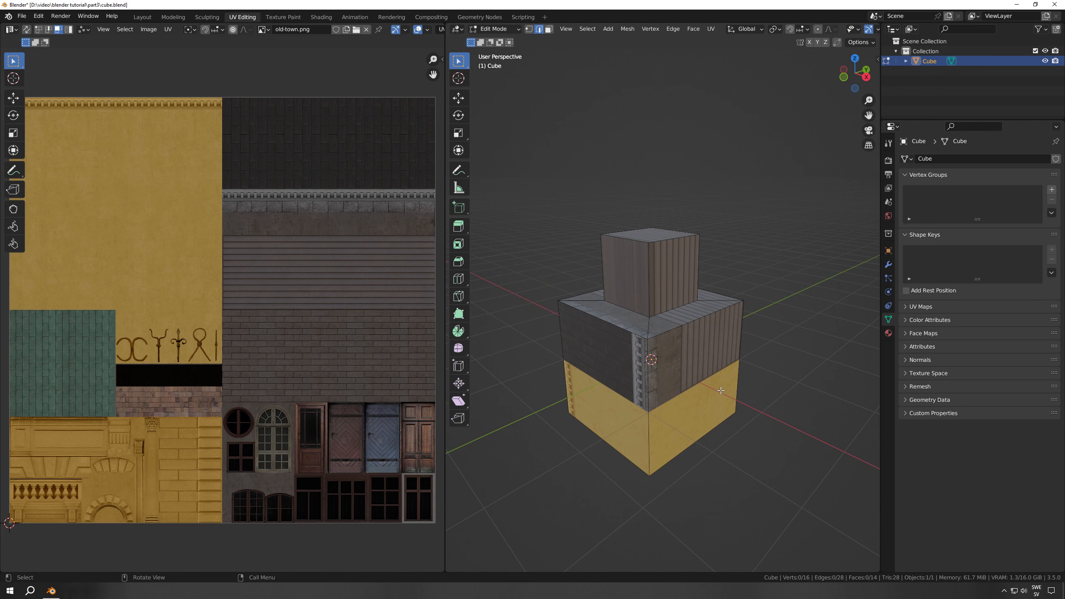
Select the edge loop running down one corner of the extruded cube and mark it as a seam
middle_drag(721, 391, 657, 406)
alt+click(657, 403)
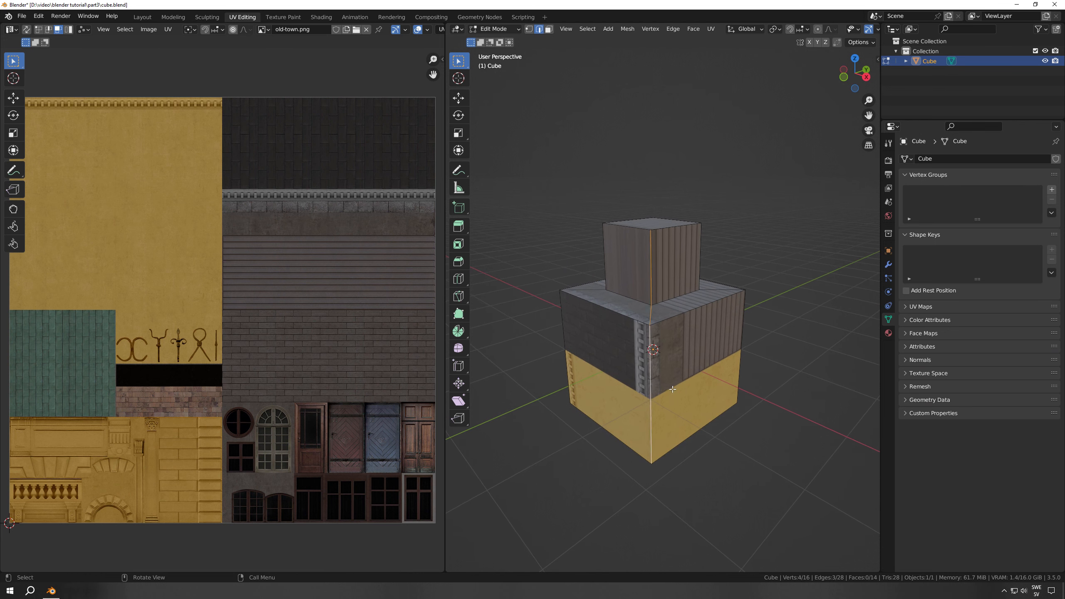
right_click(660, 375)
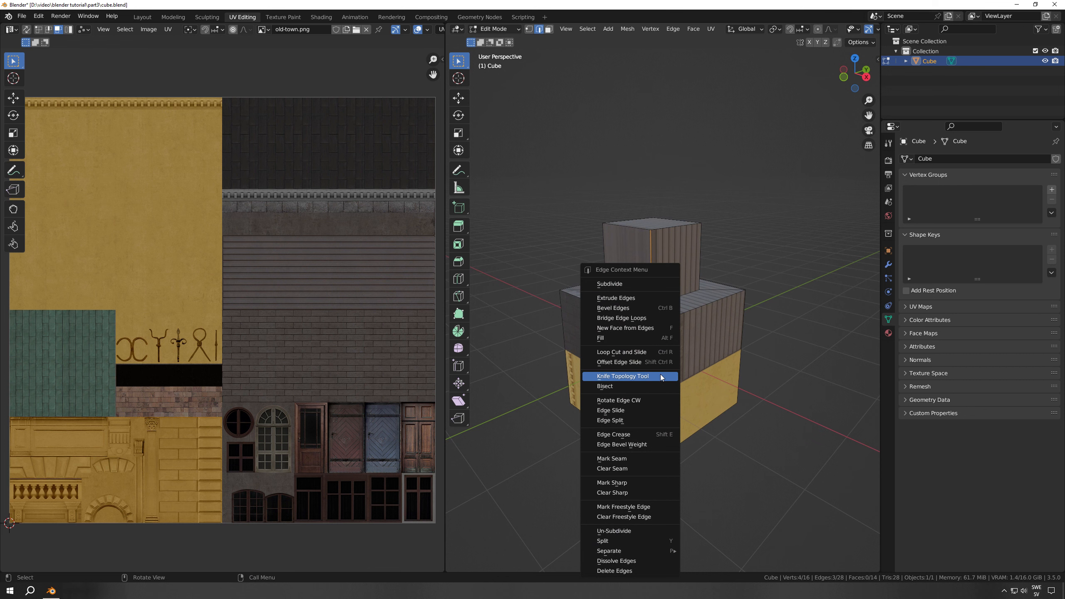
click(604, 459)
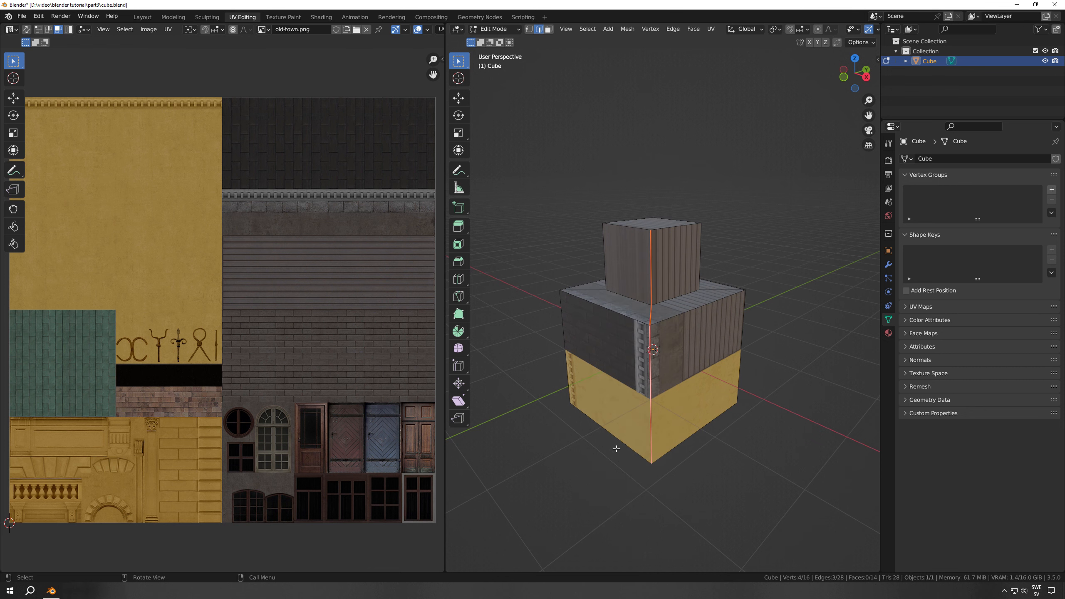
key(u)
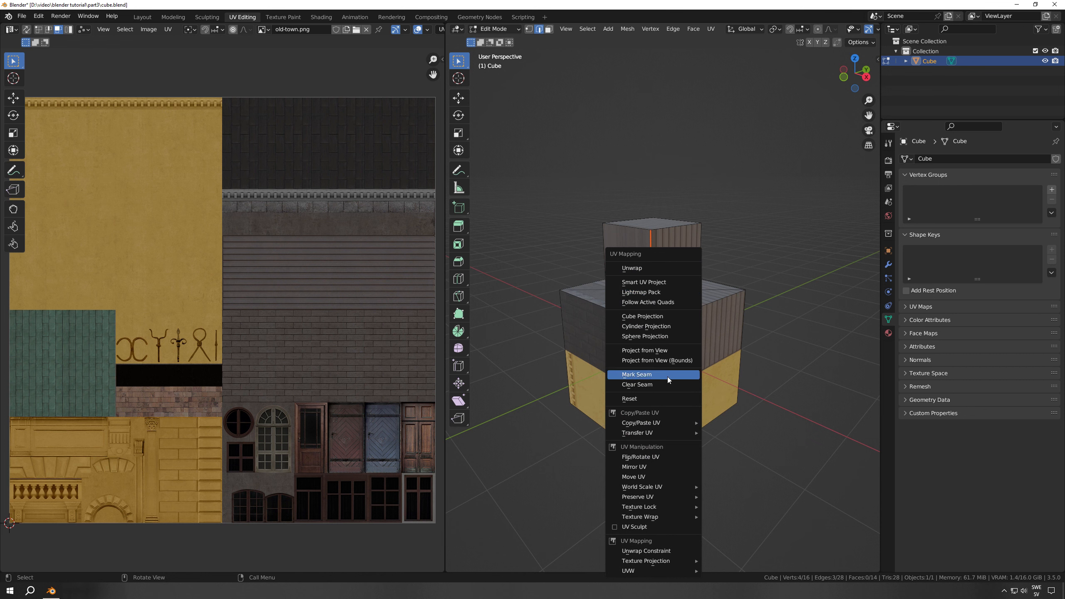
click(743, 375)
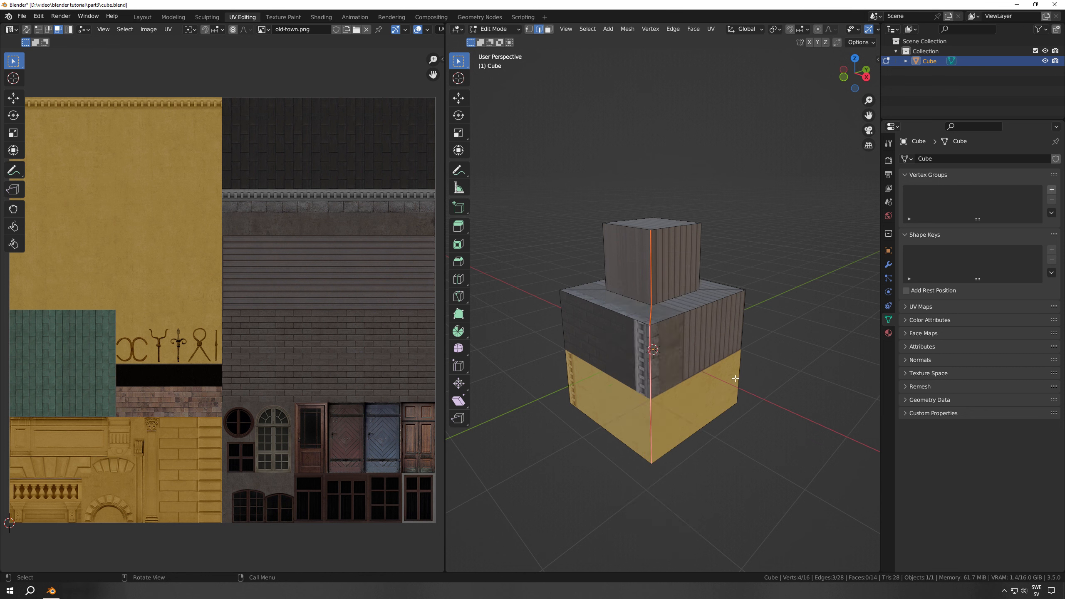
Mark the edge loops down the next two corners of the extruded cube as seams
middle_drag(737, 377, 615, 385)
alt+click(645, 363)
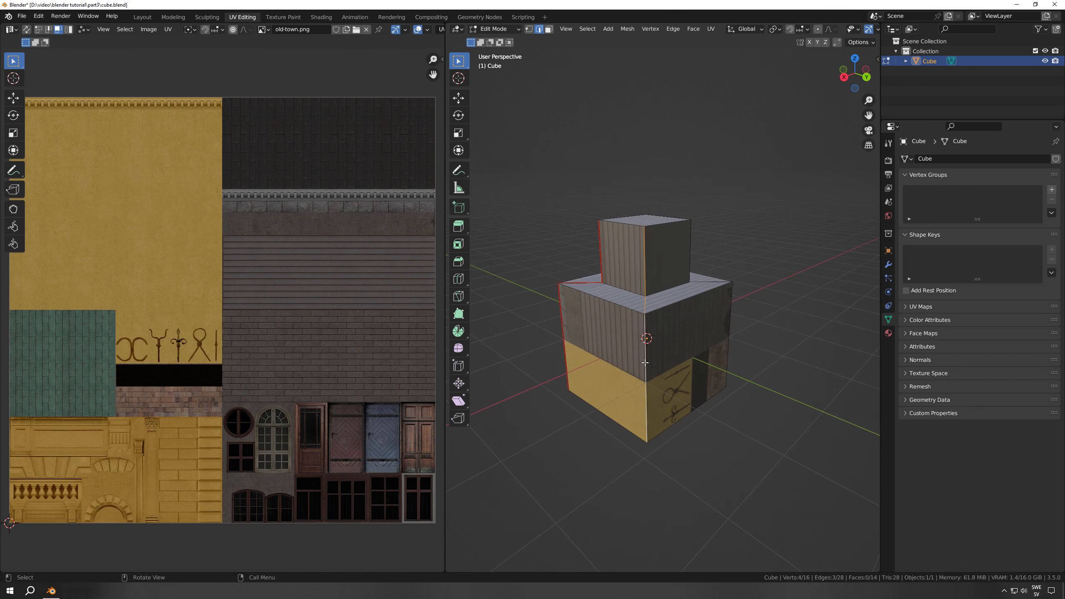
right_click(644, 363)
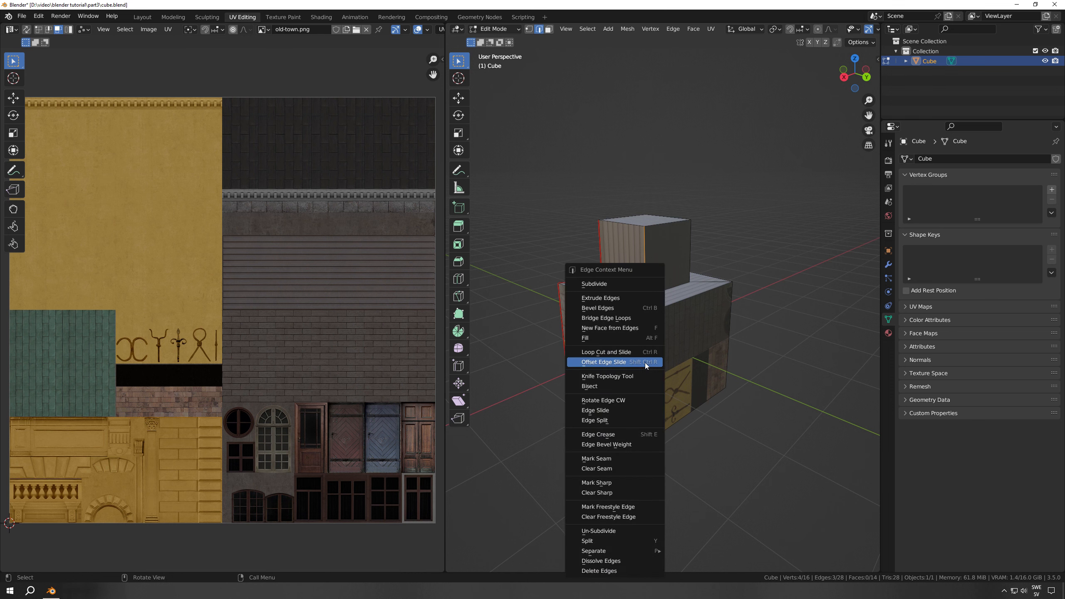
click(620, 461)
middle_drag(623, 449, 646, 347)
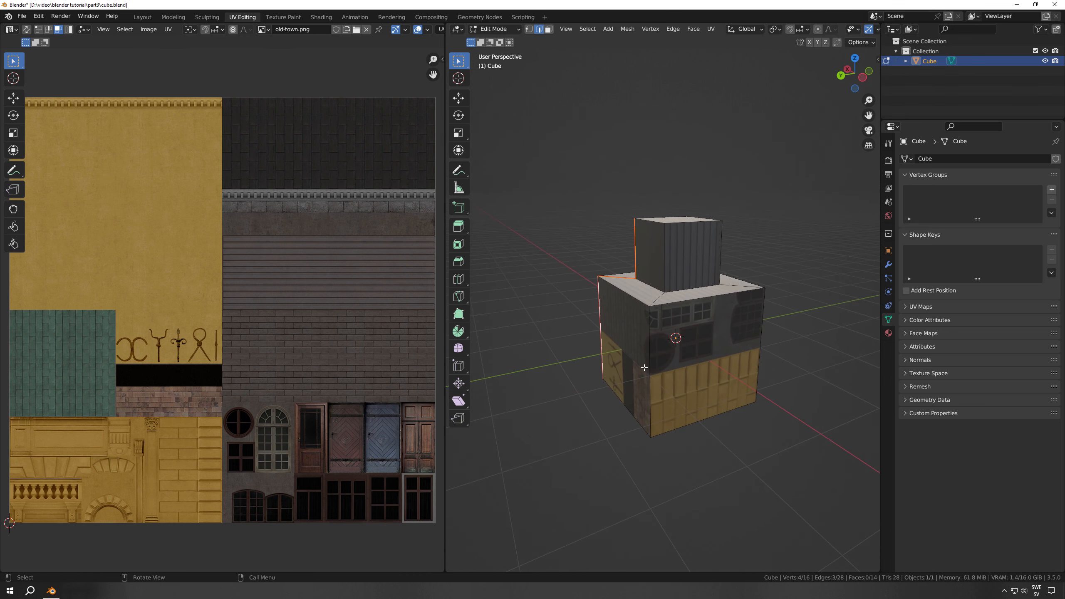
alt+click(646, 347)
right_click(647, 349)
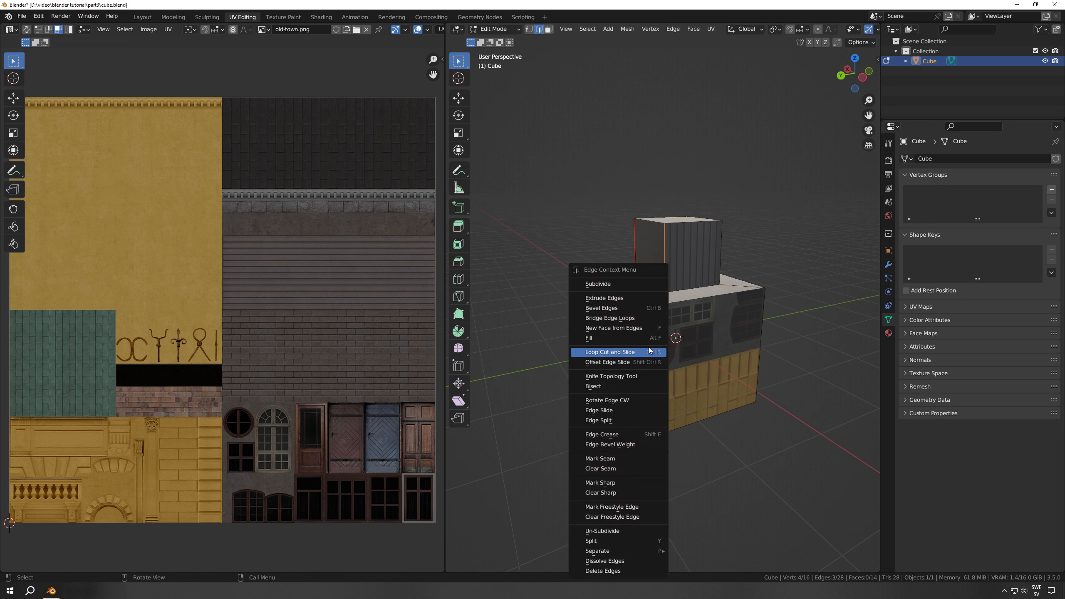
click(633, 459)
Mark the edge loop down the last remaining corner as a seam and save the file
middle_drag(704, 377, 608, 370)
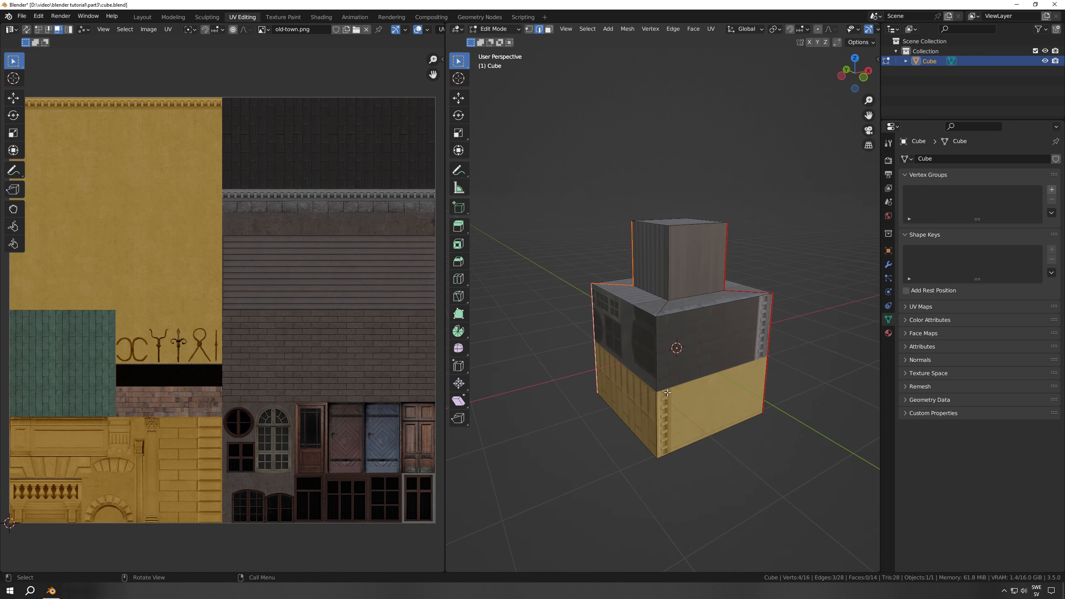
alt+click(658, 362)
right_click(659, 360)
click(637, 458)
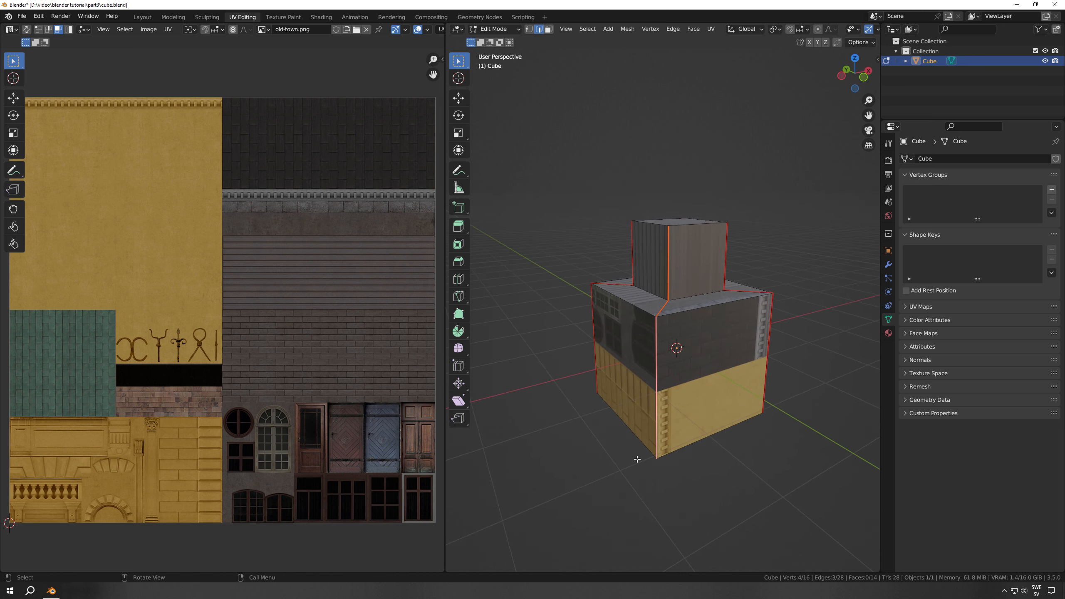
key(ctrl+s)
Select the entire mesh and unwrap it along the marked seams
key(a)
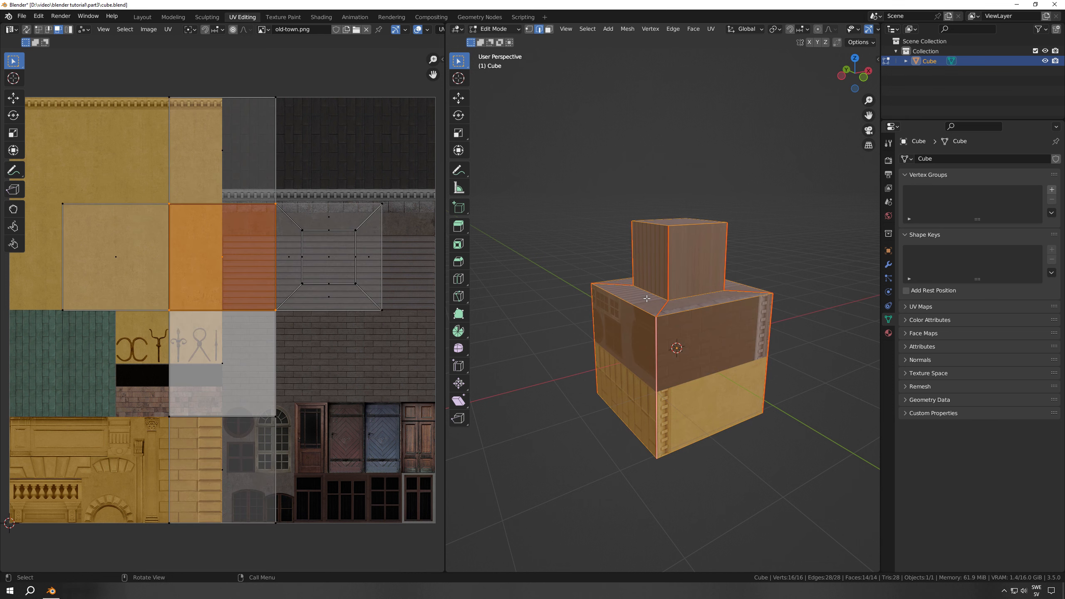
key(u)
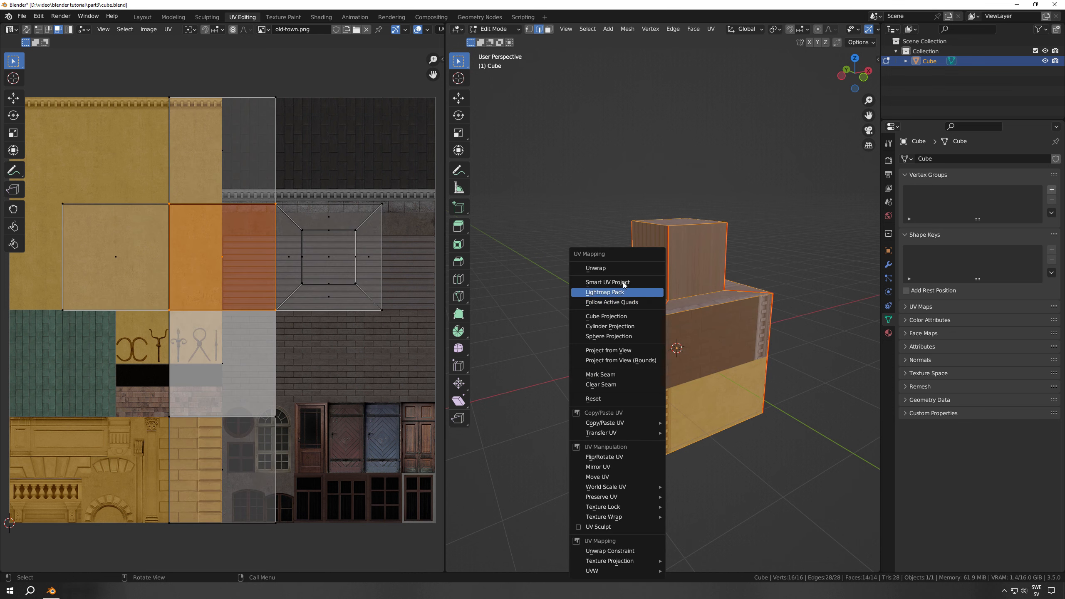
click(600, 269)
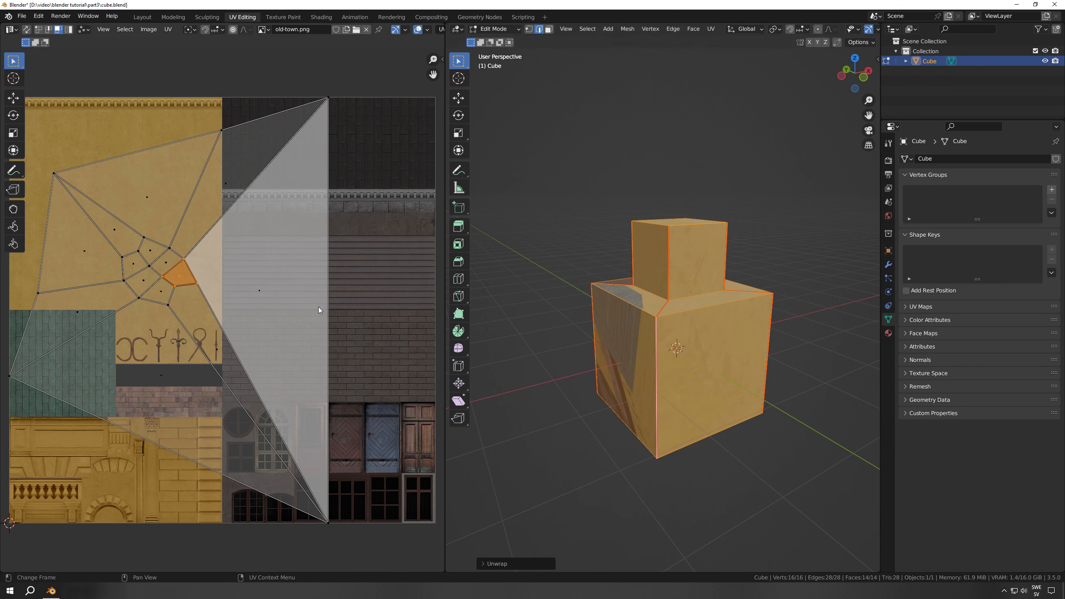
Turn on the Display Stretch overlay in the UV Editor to colour the faces by angle distortion
scroll(318, 28, down, 5)
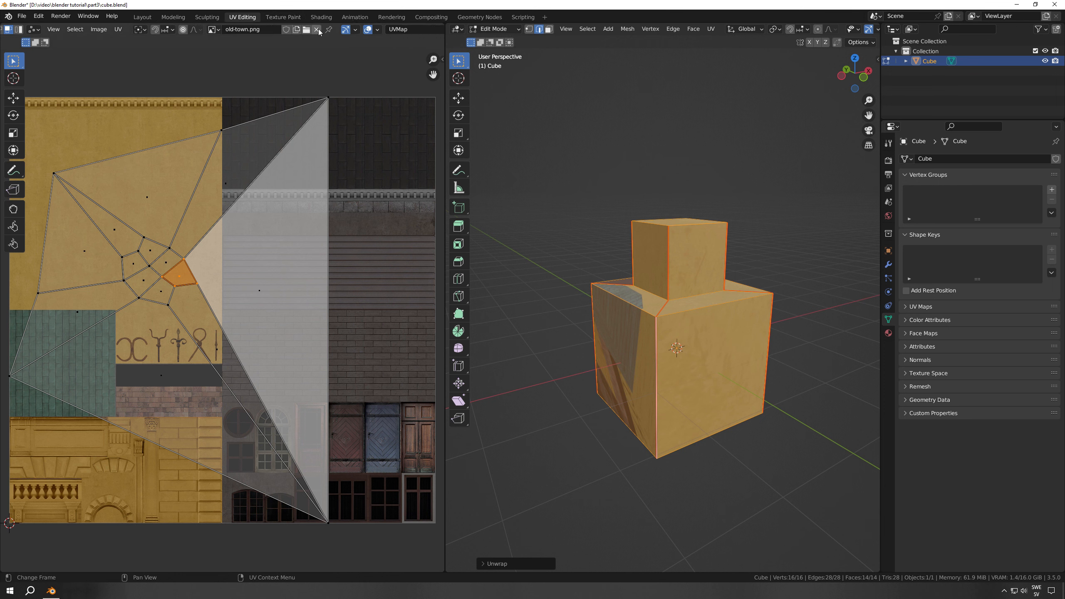
click(346, 30)
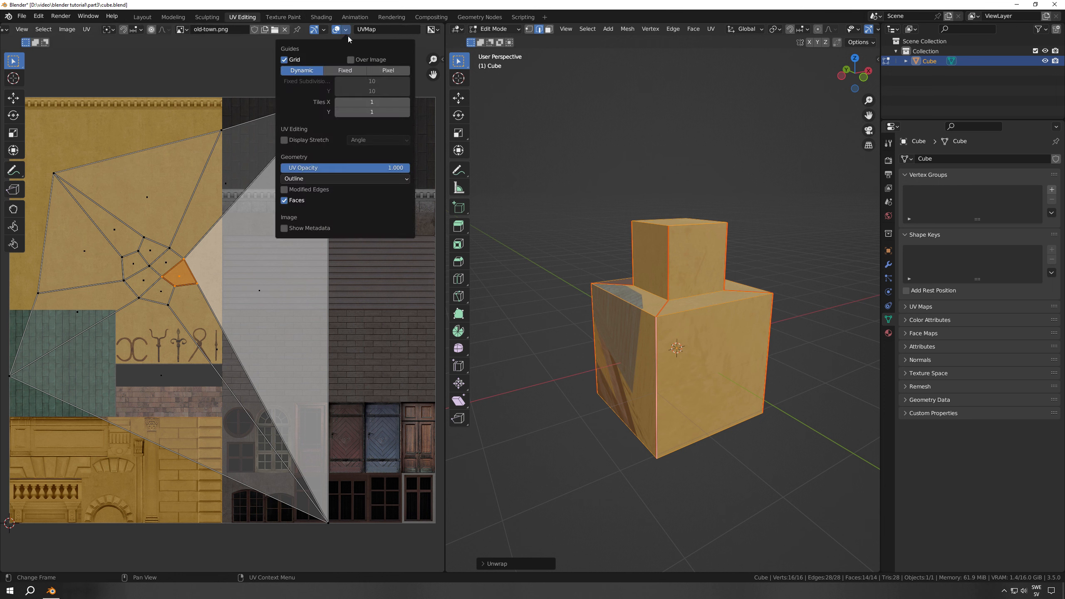
click(306, 139)
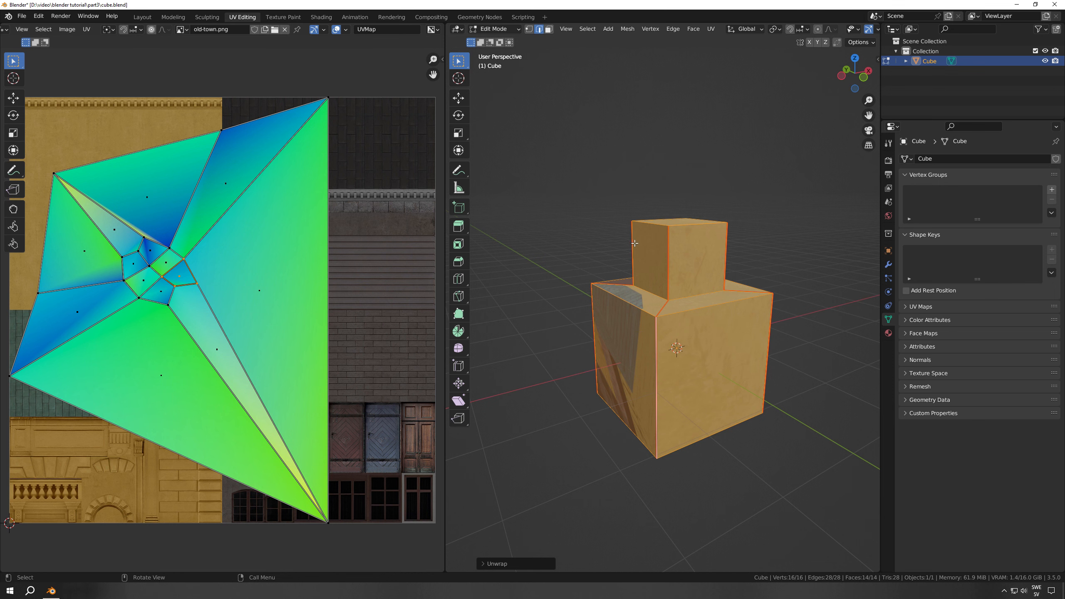
Select the four edges around the top face of the smaller upper block and mark them as seams
middle_drag(635, 264, 712, 279)
key(alt+a)
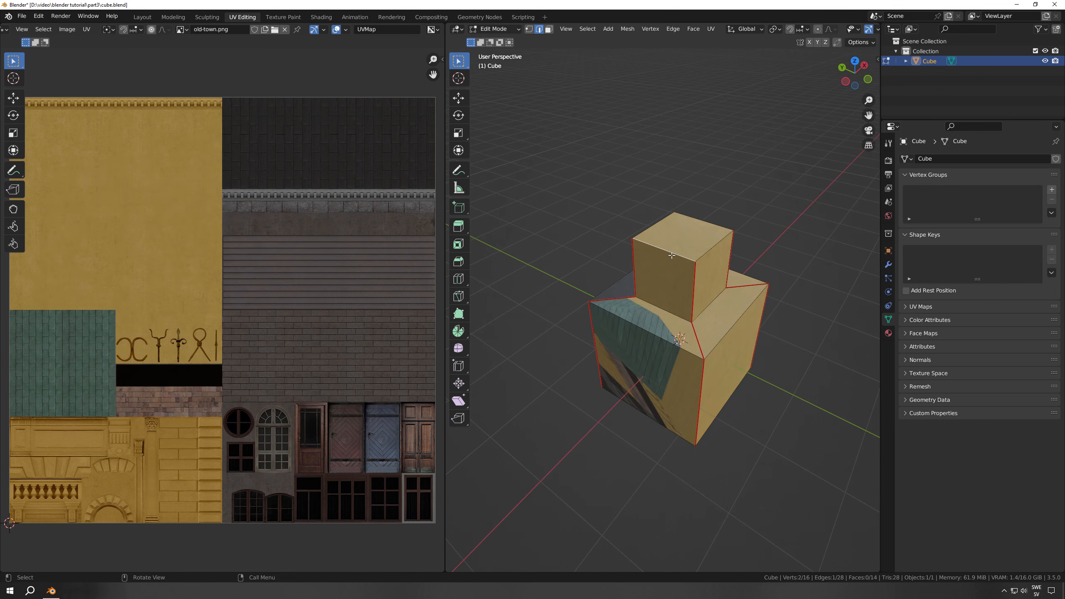
alt+click(712, 247)
alt+shift+click(702, 221)
alt+shift+click(655, 225)
right_click(664, 226)
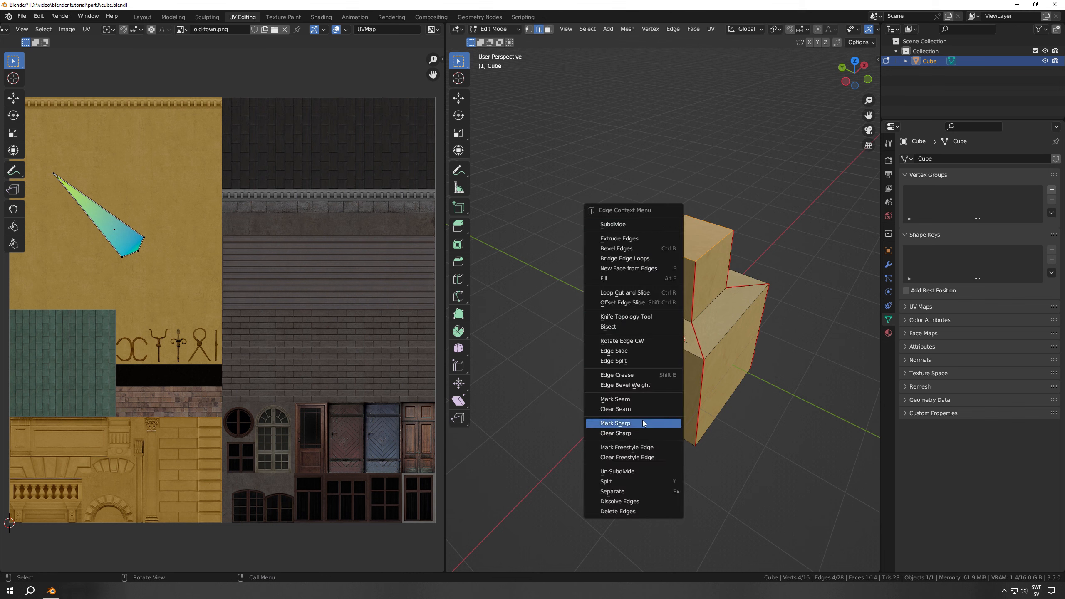
click(632, 399)
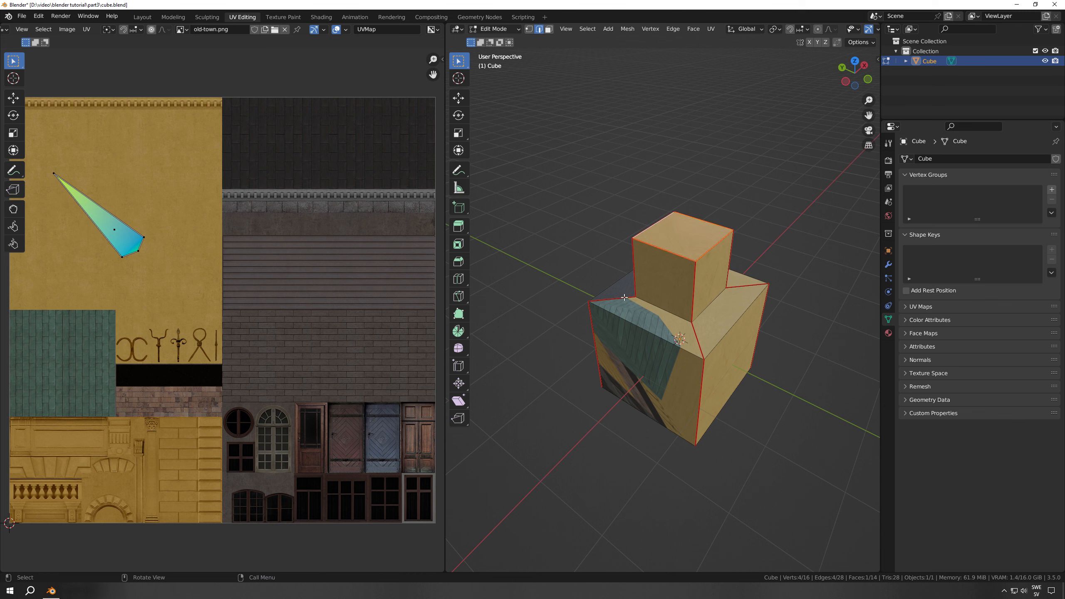
Select the entire mesh and unwrap it again using the added top seams
key(a)
key(u)
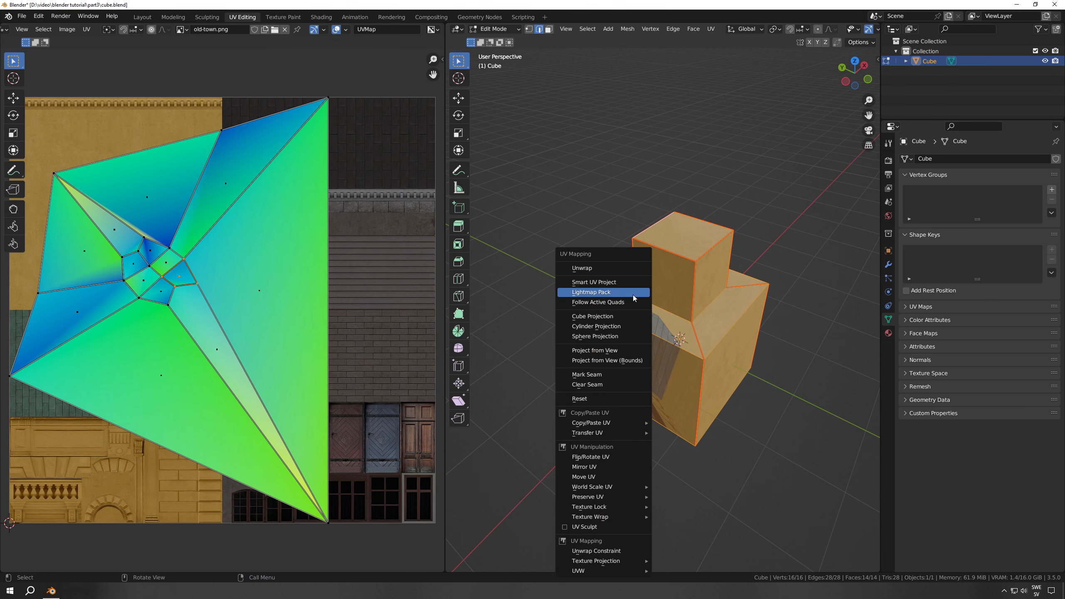
click(603, 268)
scroll(244, 319, down, 2)
scroll(736, 322, up, 1)
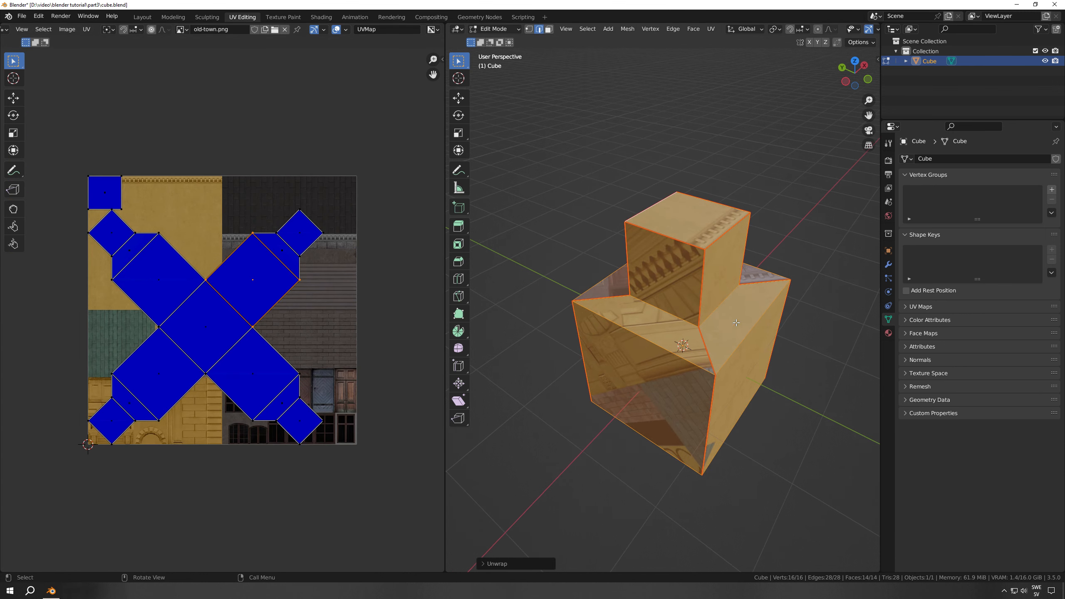
In face mode, select the upper block's top face to examine its UV island, and reselect the whole mesh
key(3)
click(679, 224)
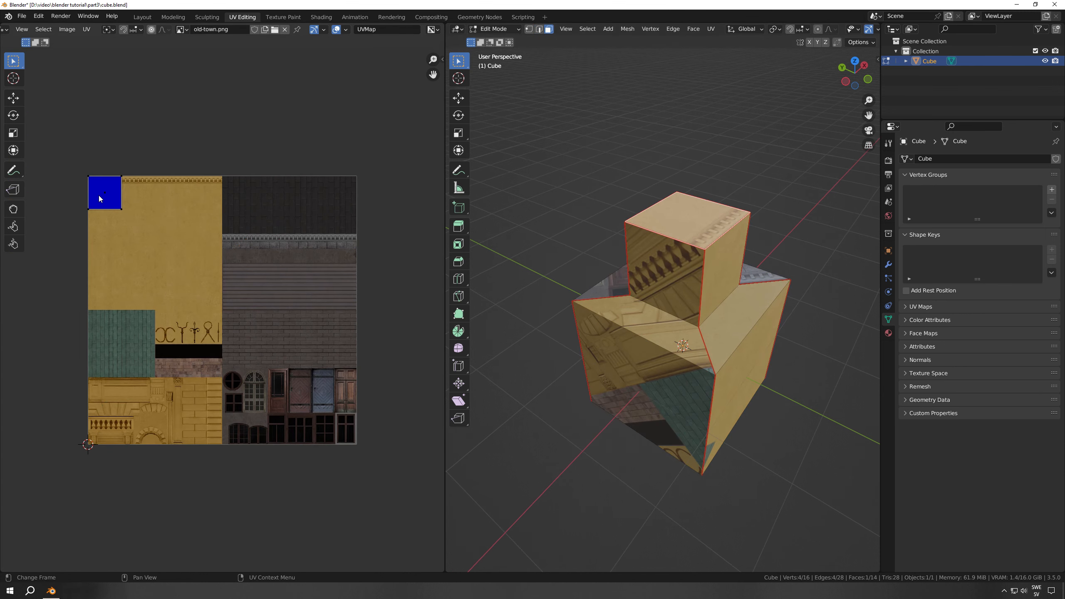
key(g)
key(Escape)
key(a)
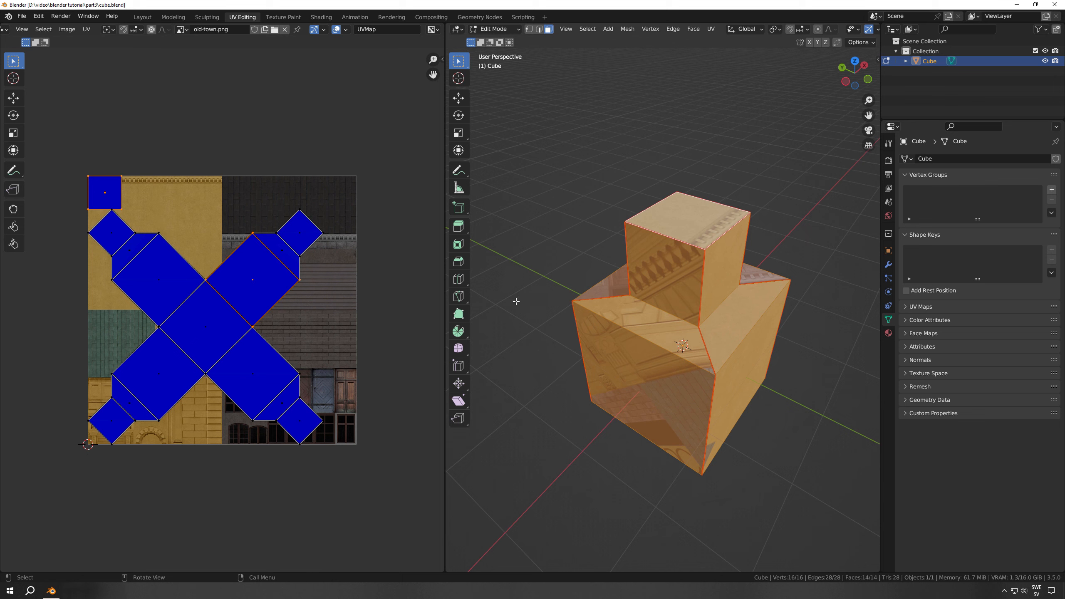
Select the top face and the strip of three faces down one side of the mesh and unwrap only those
click(633, 311)
shift+click(660, 273)
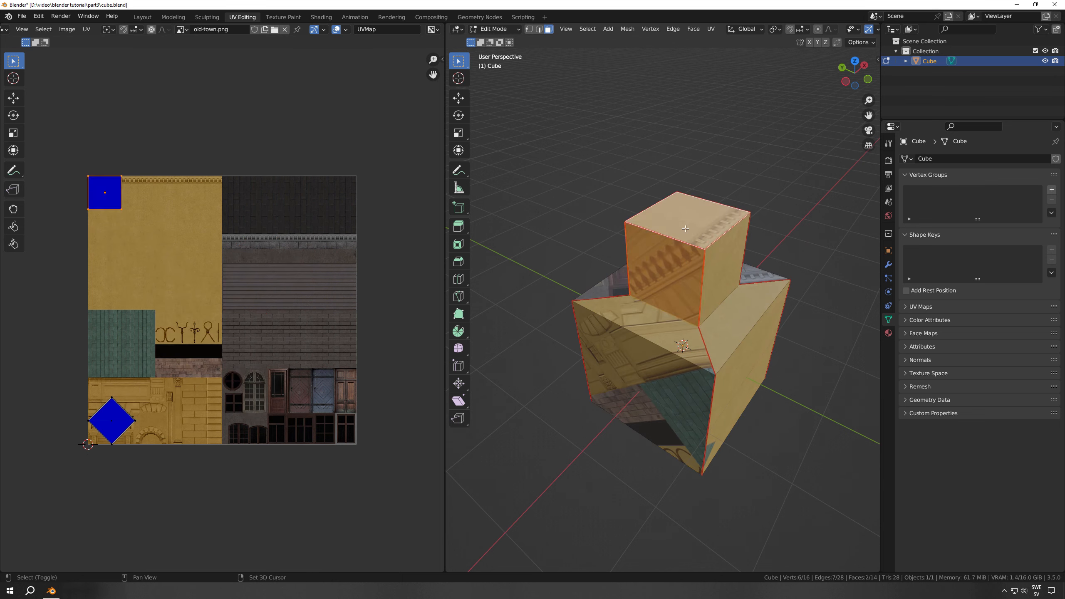
shift+click(647, 319)
shift+click(634, 360)
key(u)
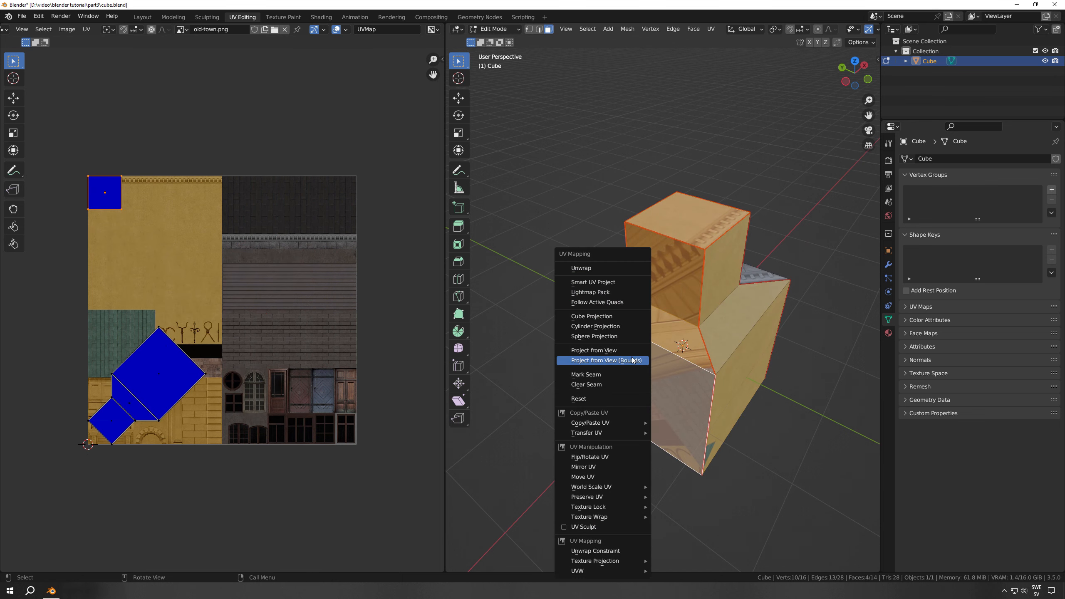
click(581, 268)
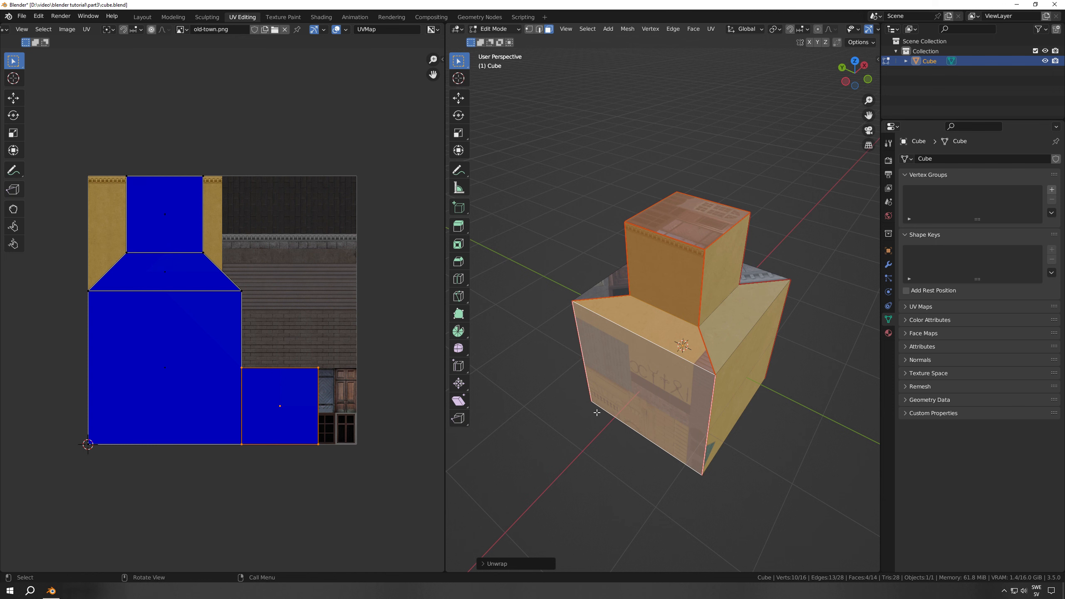
Scale down the UVs of the four unwrapped faces and reposition them over the texture
key(a)
key(s)
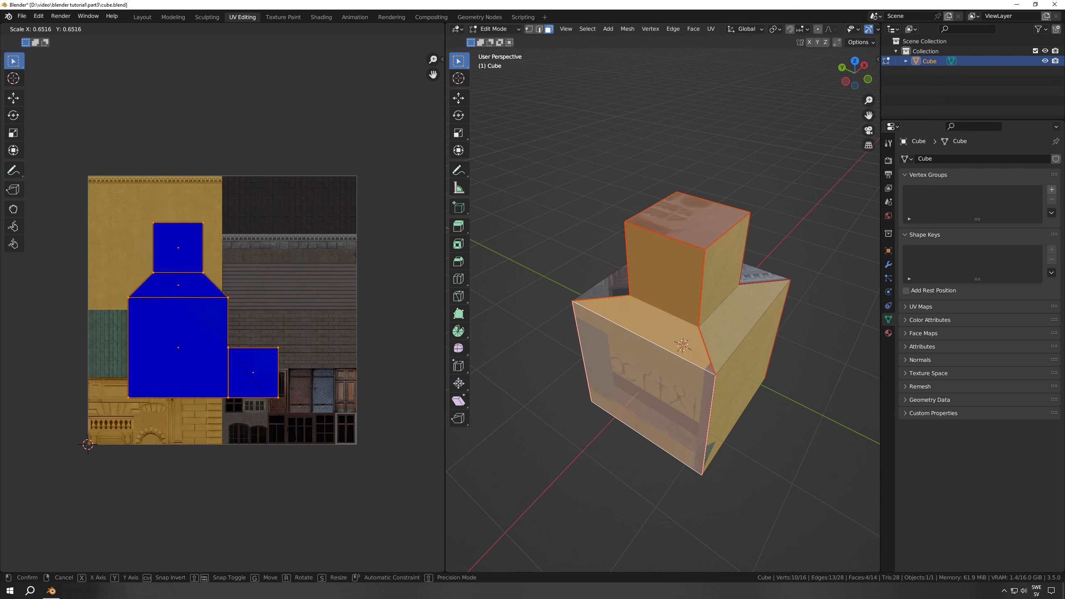
click(242, 399)
key(g)
click(319, 394)
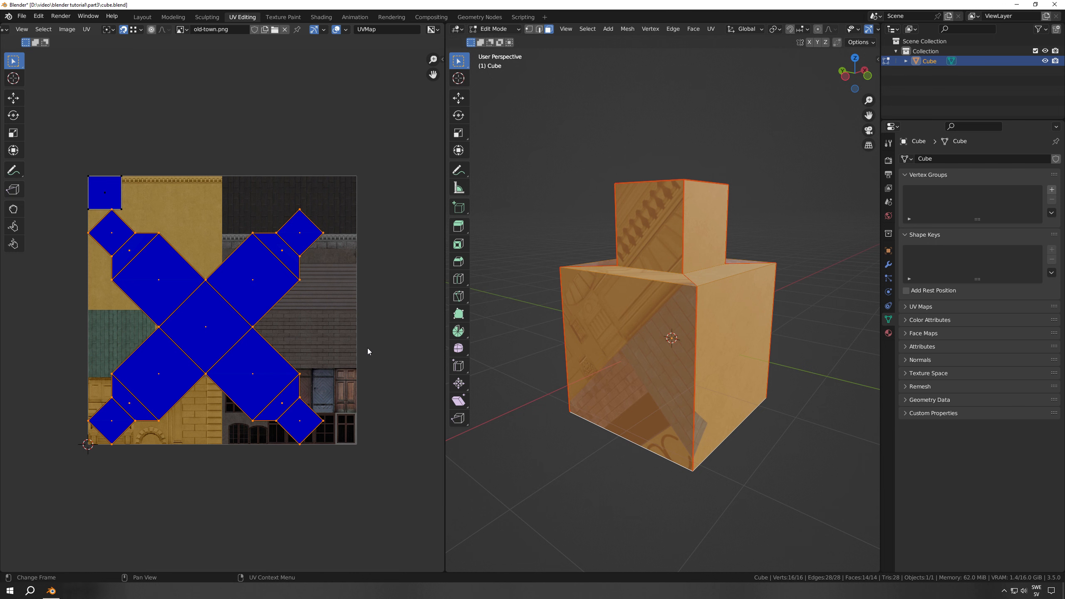
With the entire mesh selected, rotate the cross-shaped UV island by 45 degrees
scroll(718, 401, down, 1)
key(alt+a)
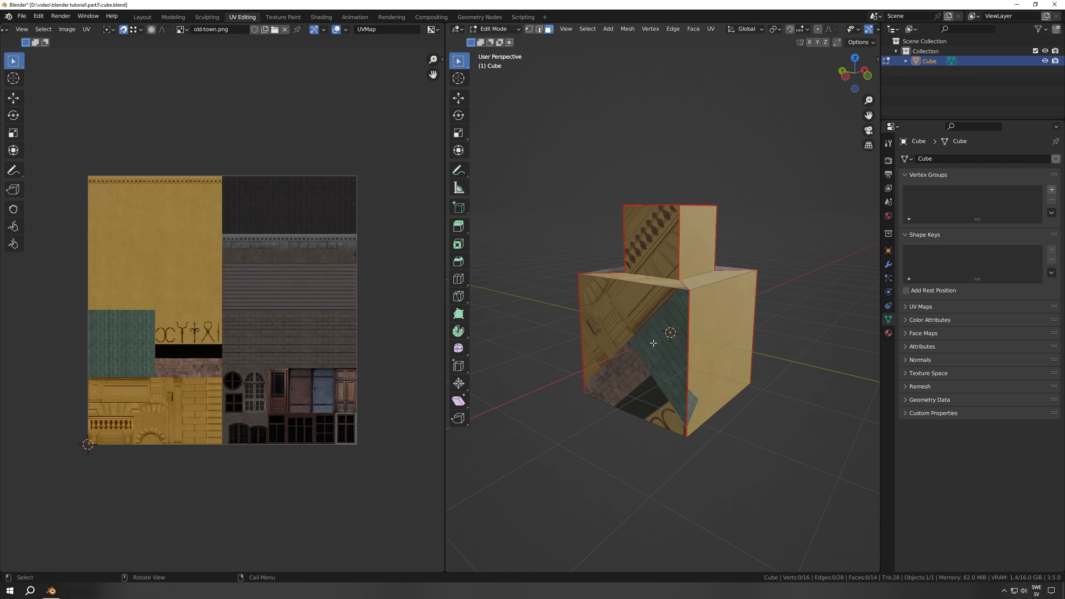
middle_drag(718, 401, 642, 362)
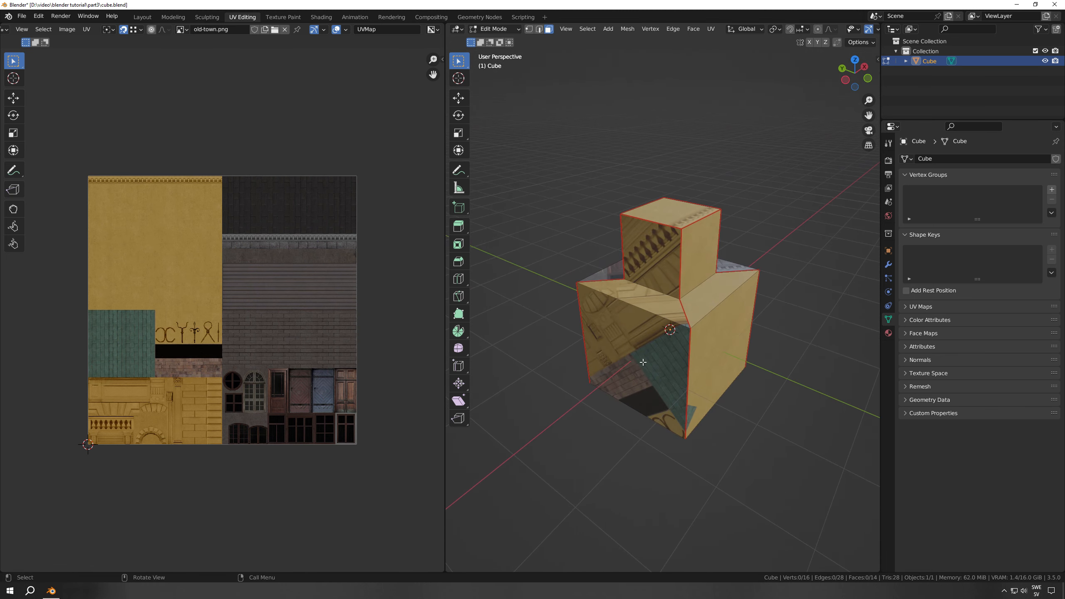
key(a)
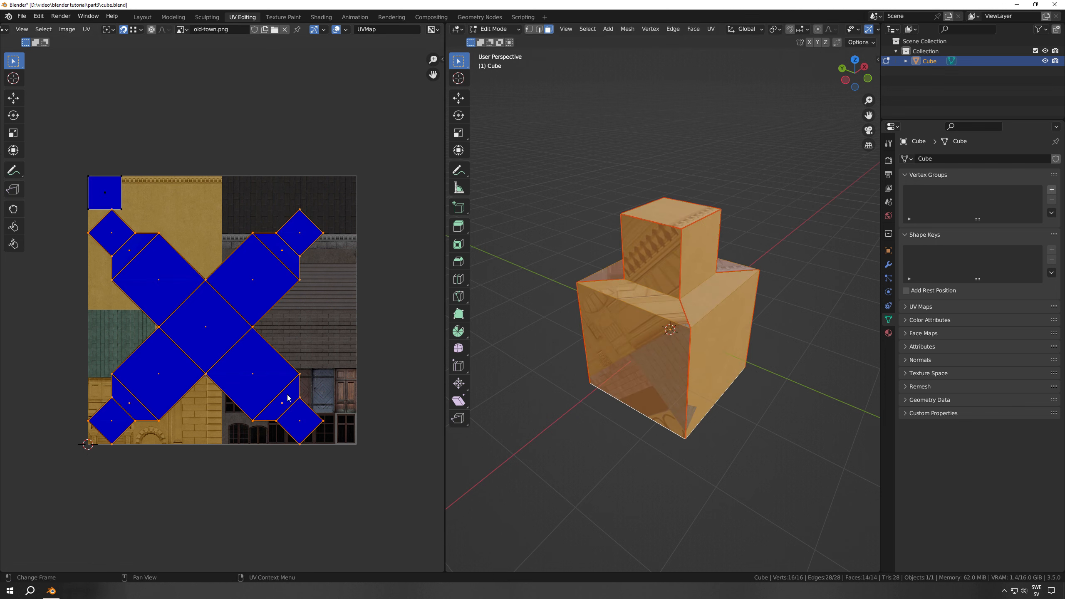
text(r45)
key(Return)
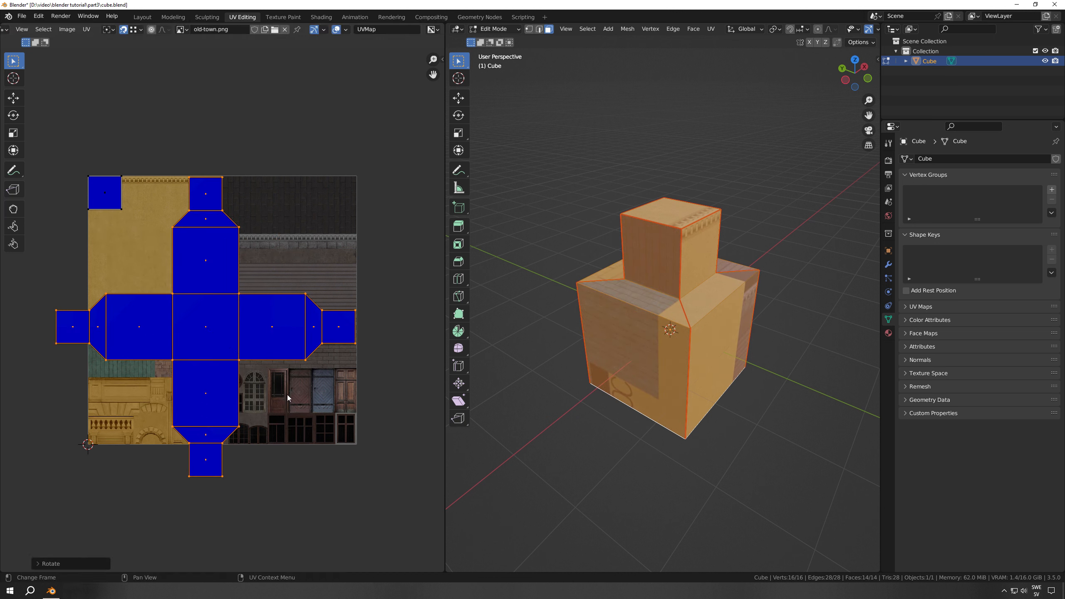
Rotate the right arm of the UV cross by 90 degrees and stack it on the bottom arm
drag(262, 312, 378, 343)
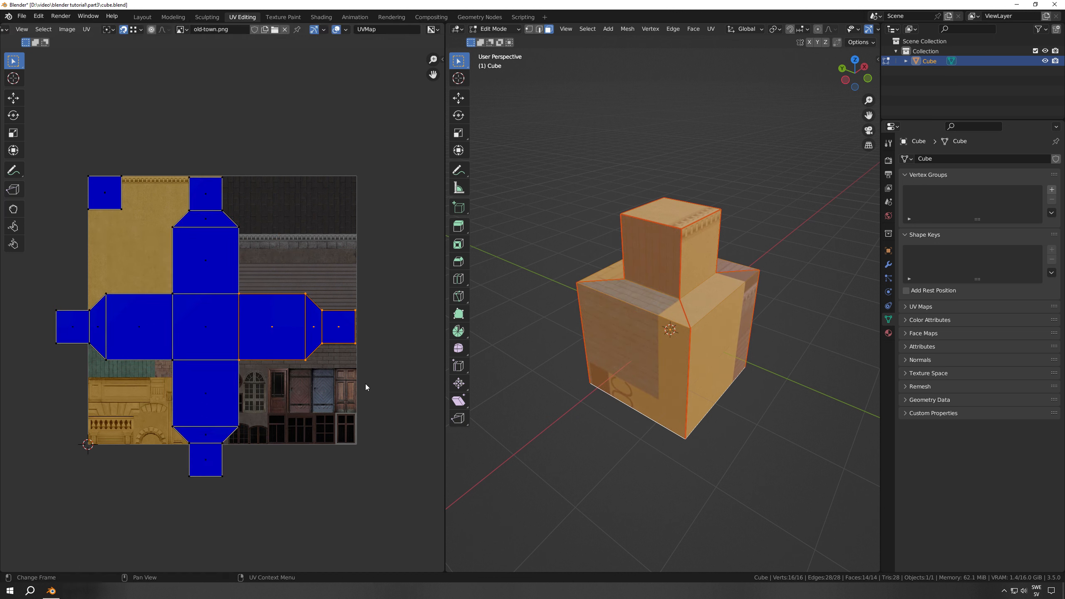
text(r90)
key(Return)
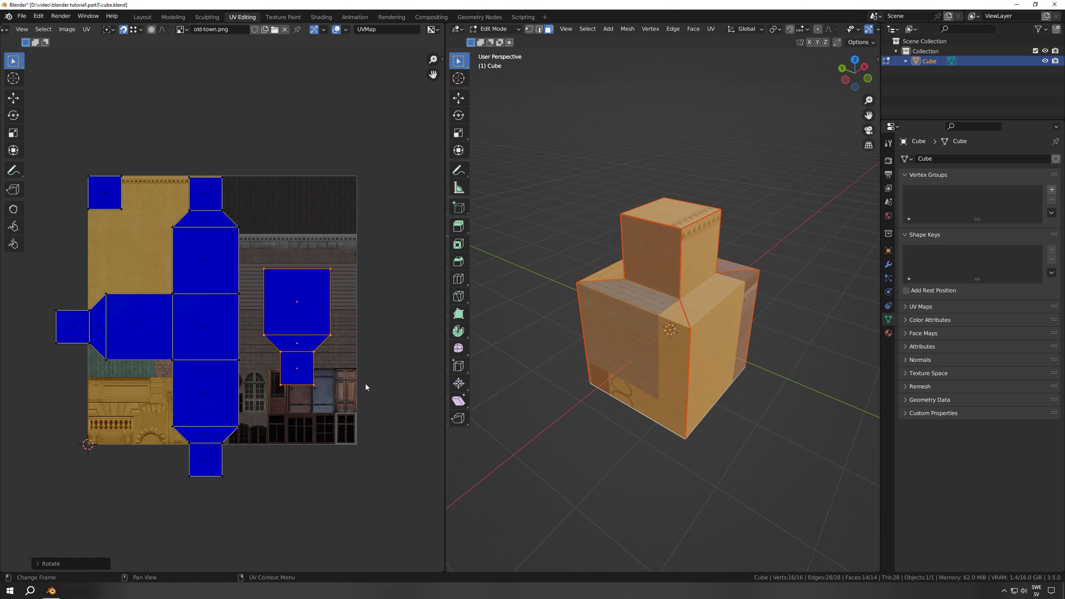
key(g)
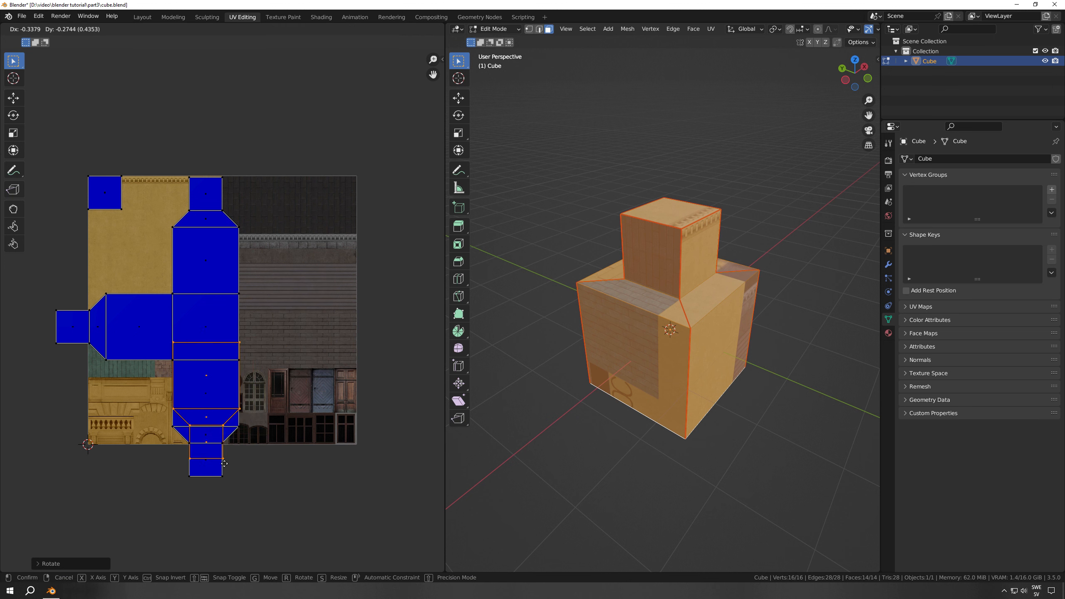
click(188, 422)
Rotate the top arm of the UV cross by 180 degrees and stack it on the bottom arm
drag(196, 186, 238, 282)
text(r180)
key(Return)
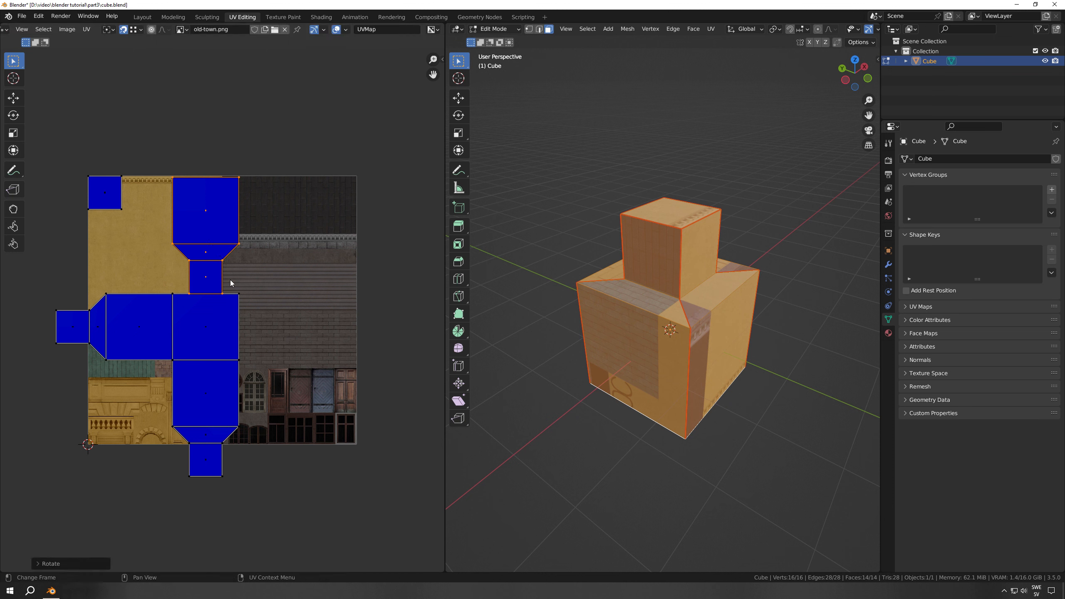
key(g)
click(223, 481)
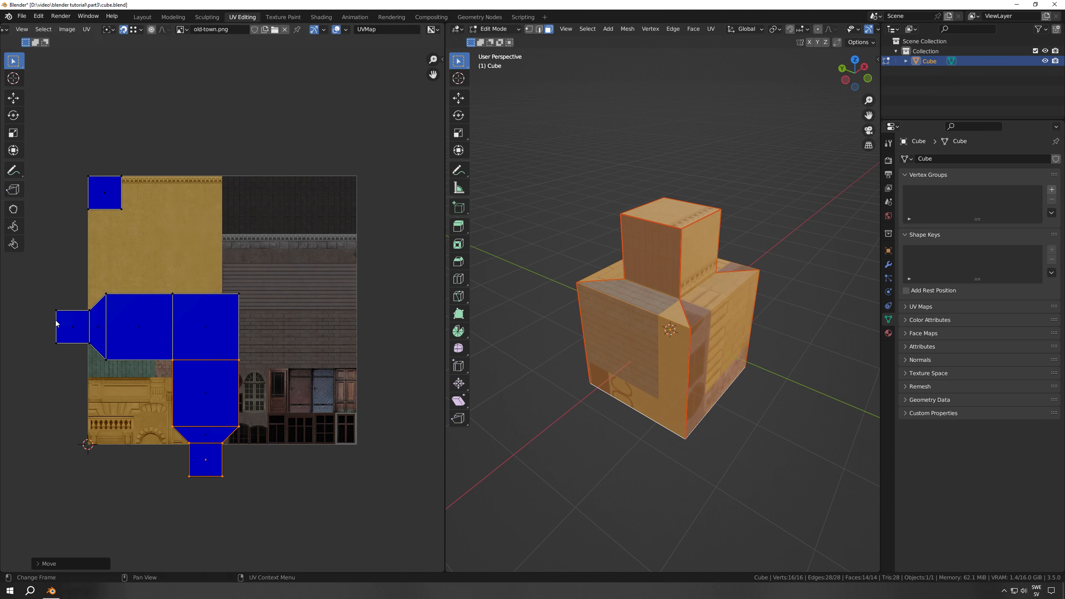
Rotate the left arm of the UV cross by -90 degrees and stack it on the bottom arm
drag(57, 323, 161, 347)
text(r-90)
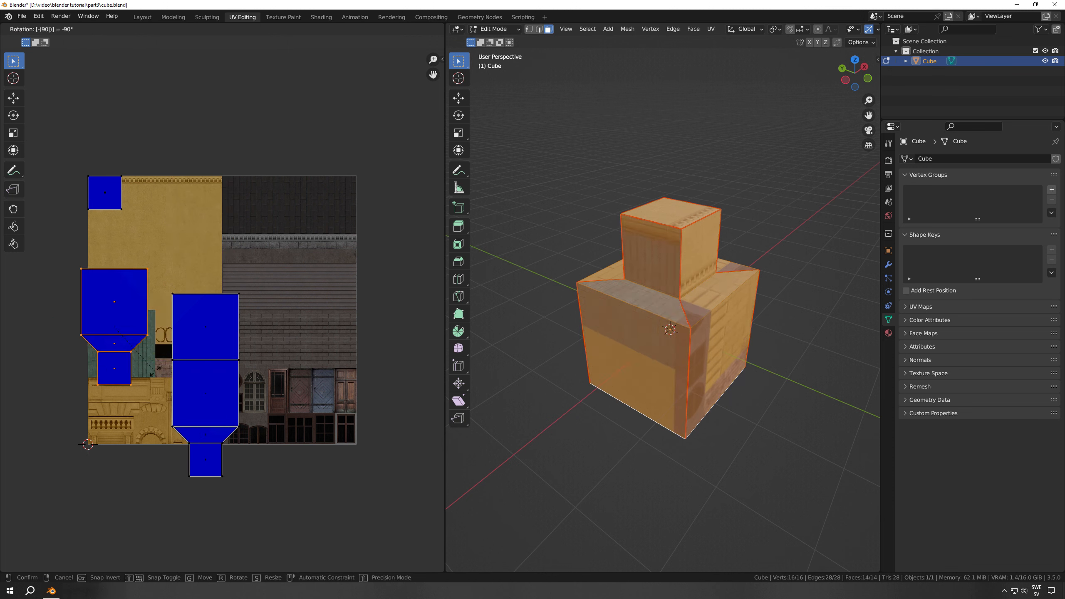
key(Return)
key(g)
click(188, 409)
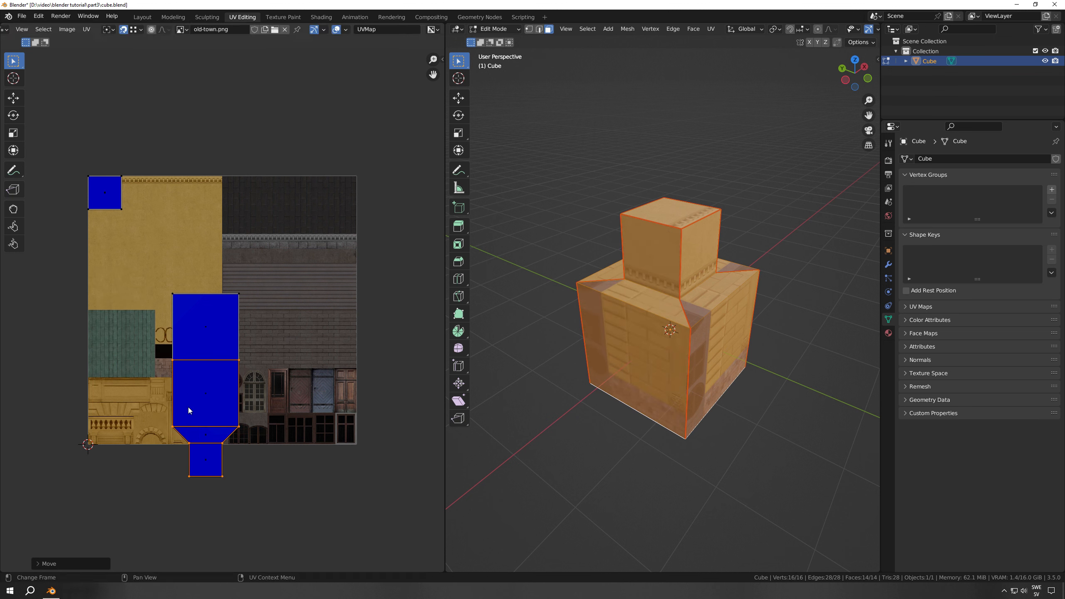
Rotate the four stacked side arms by 180 degrees and move them onto the brown plank part of the texture
text(r180)
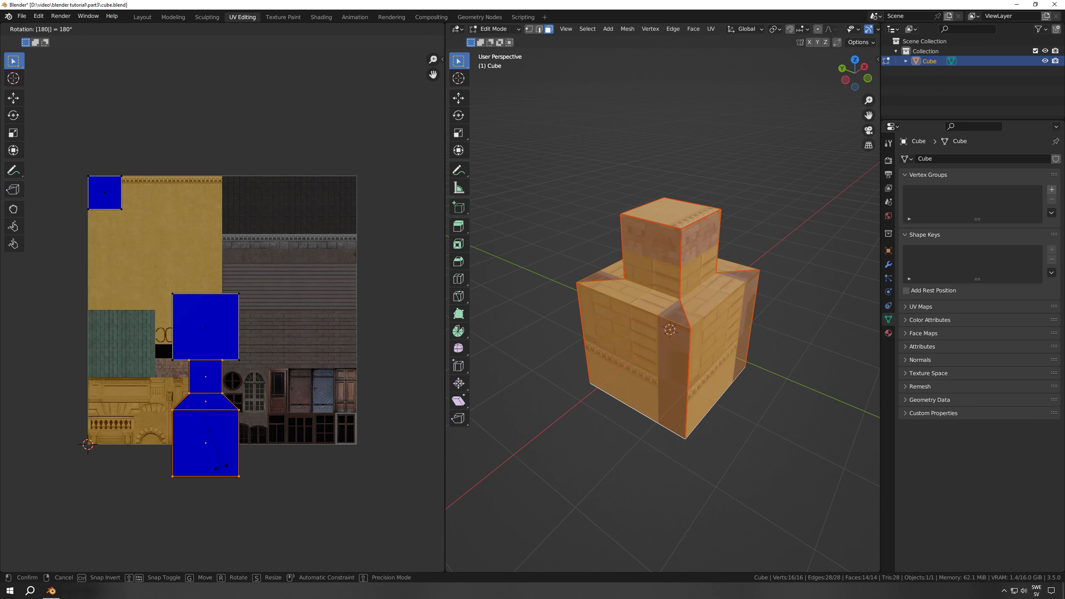
key(Return)
key(g)
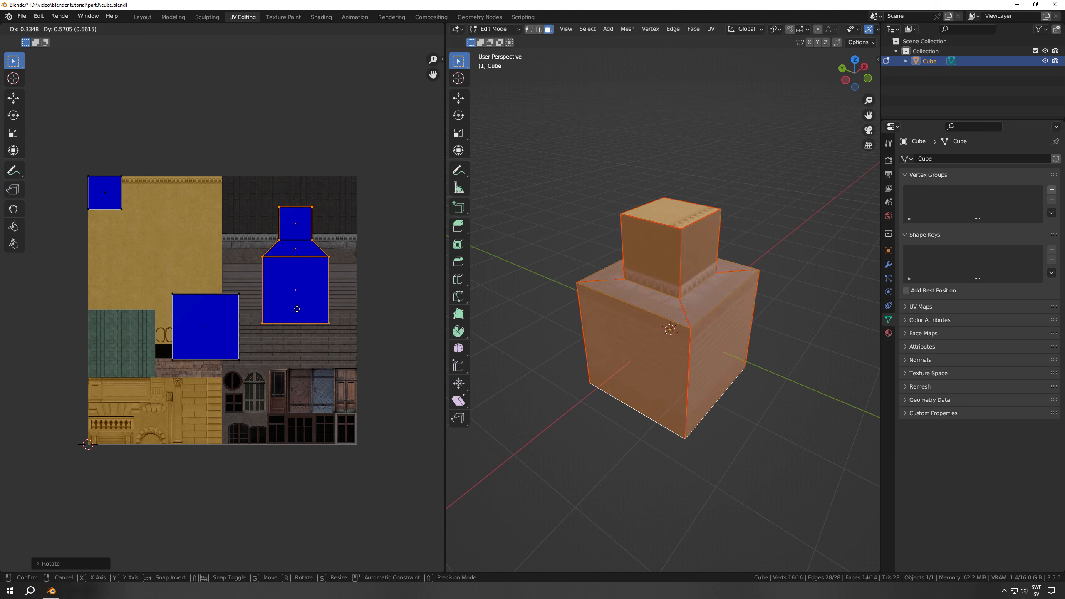
click(307, 318)
Scale down the stacked side UVs and position their large faces within the horizontal plank area
key(s)
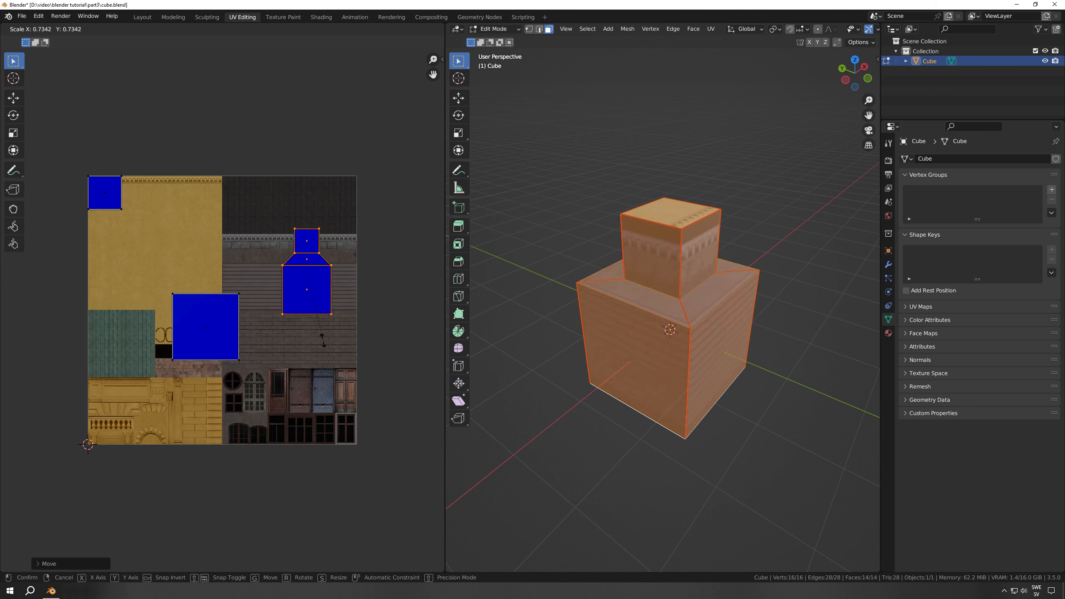
click(327, 332)
key(g)
click(336, 335)
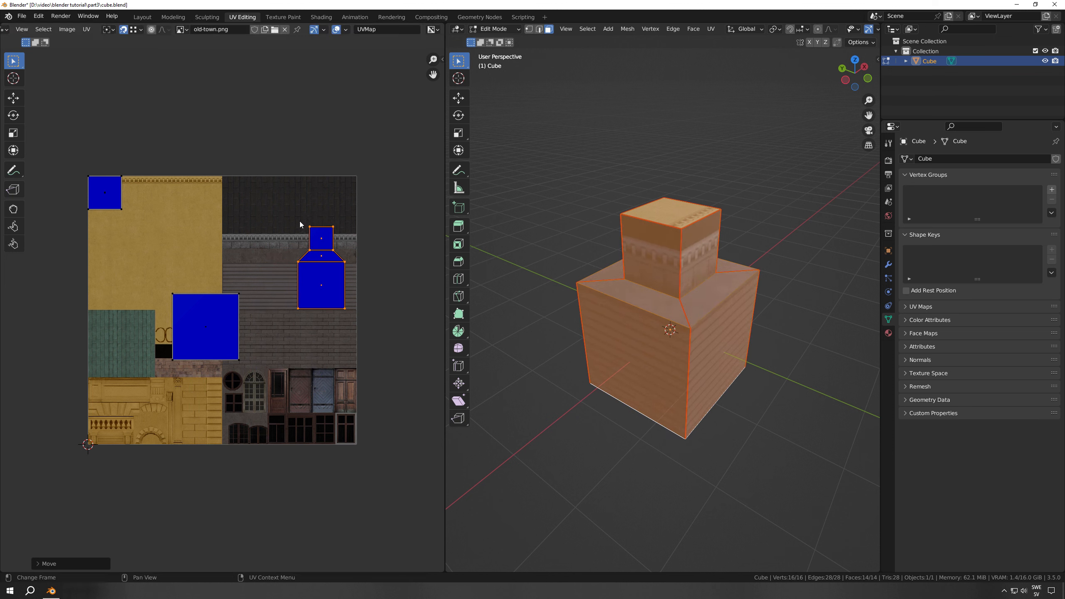
Move the stacked UV faces of the upper block's sides onto the dark roof texture
key(g)
right_click(329, 226)
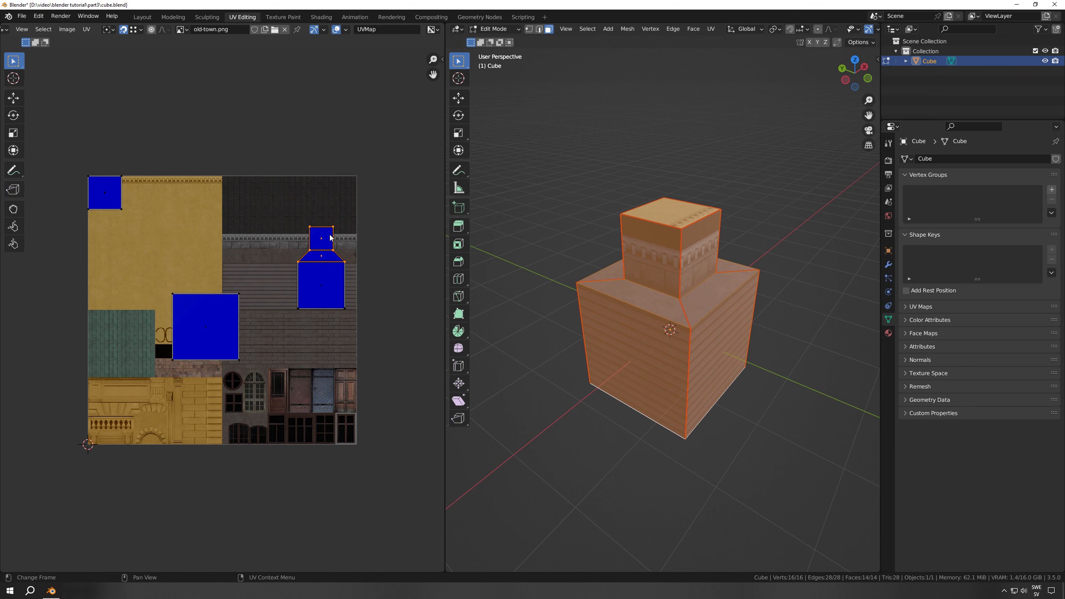
key(g)
click(314, 201)
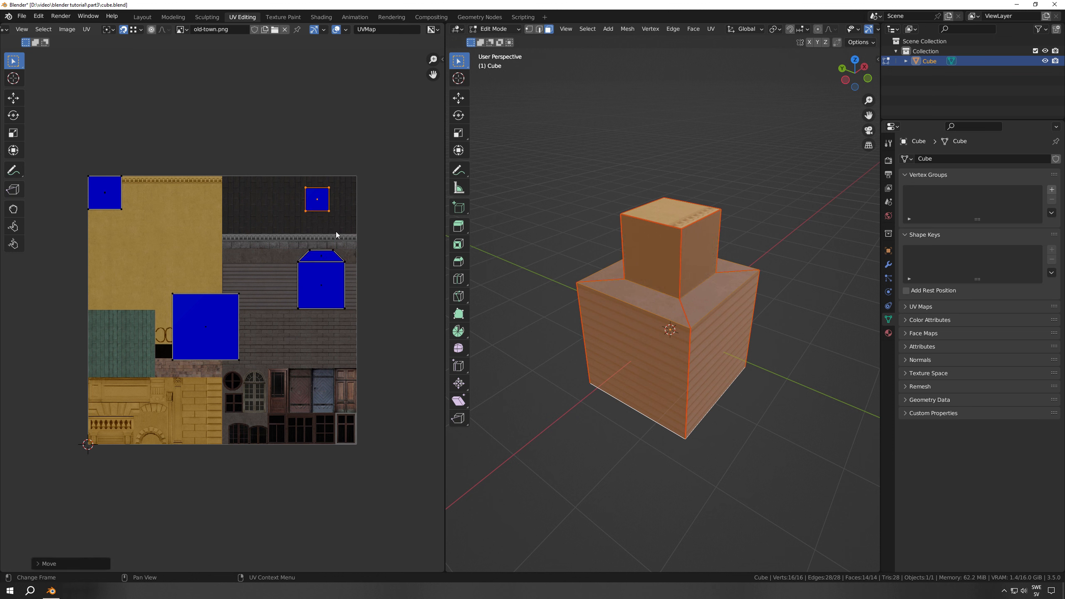
Scale the large bottom face's UV square down to about half and move it onto the yellow plaster texture
click(190, 318)
key(s)
click(197, 322)
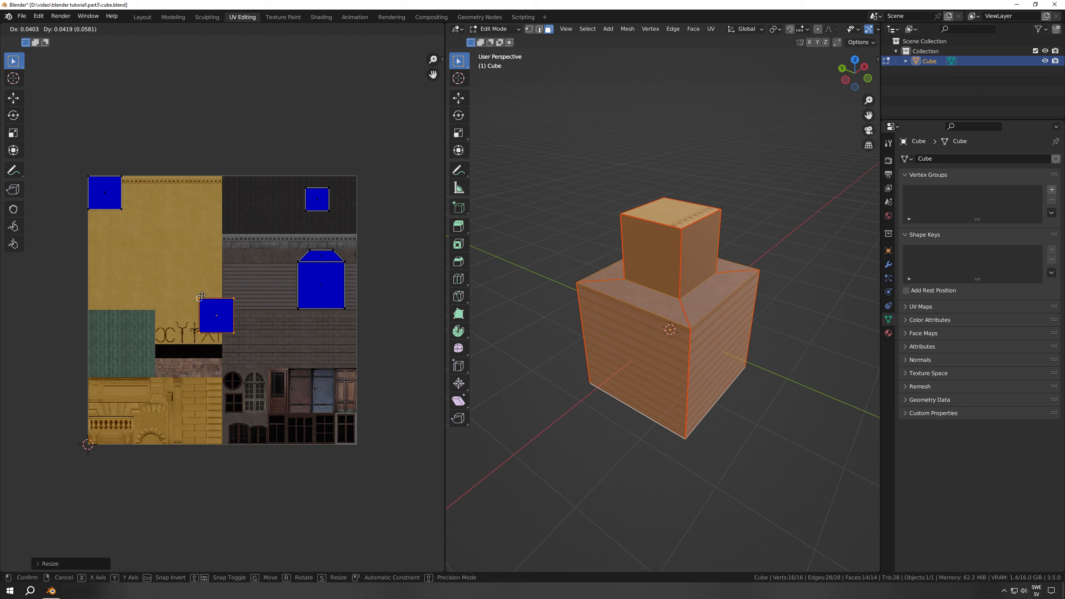
key(g)
click(181, 259)
key(g)
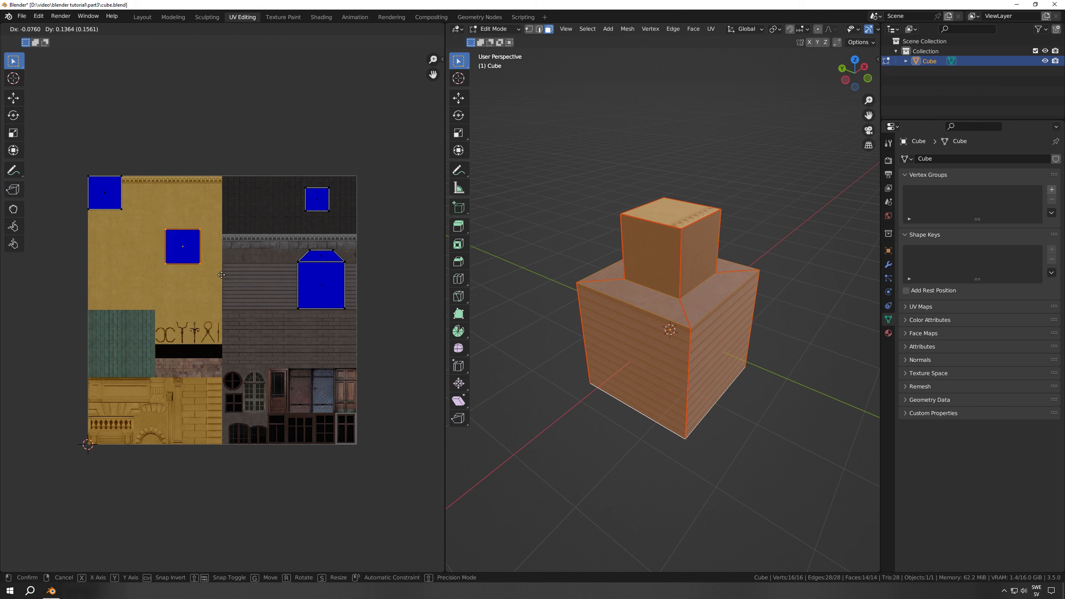
click(221, 275)
Move the UV square of the upper block's top face onto the dark roof texture, then deselect the cube in Object Mode
click(118, 201)
key(g)
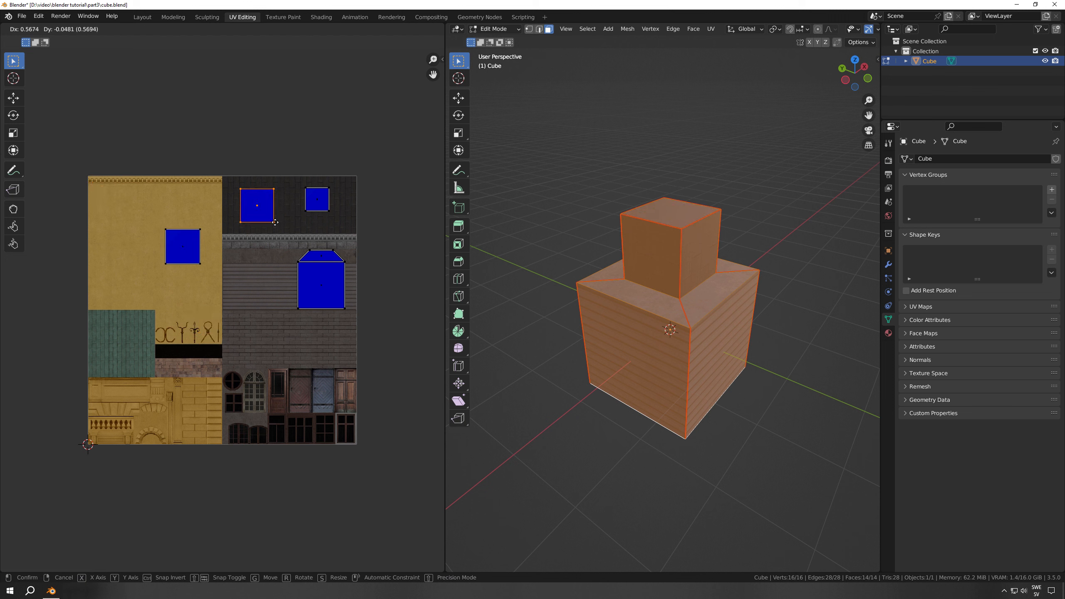
click(272, 223)
key(Tab)
click(741, 406)
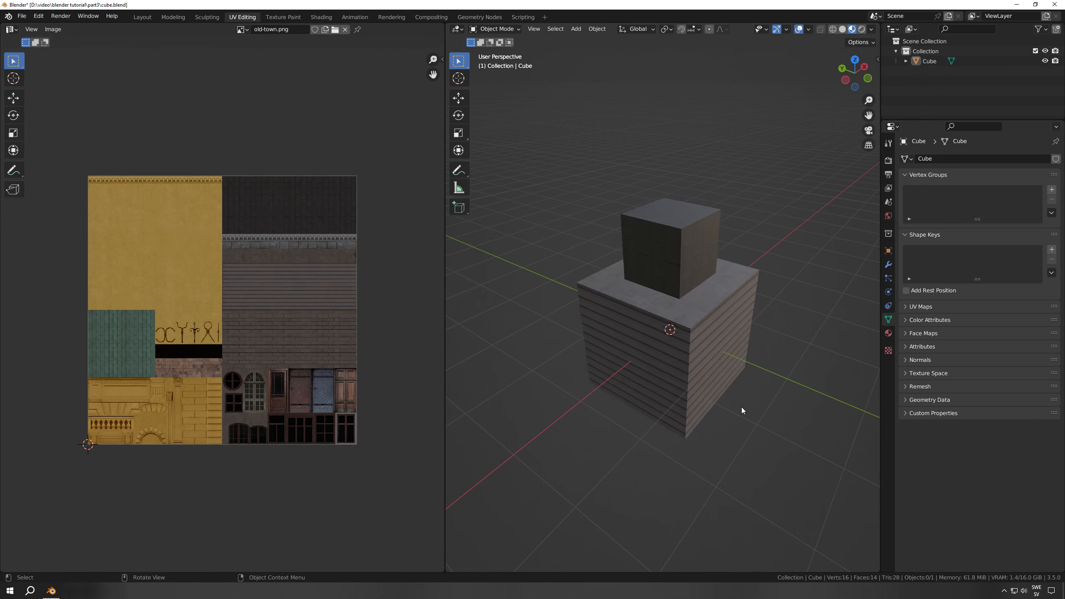
middle_drag(742, 406, 690, 425)
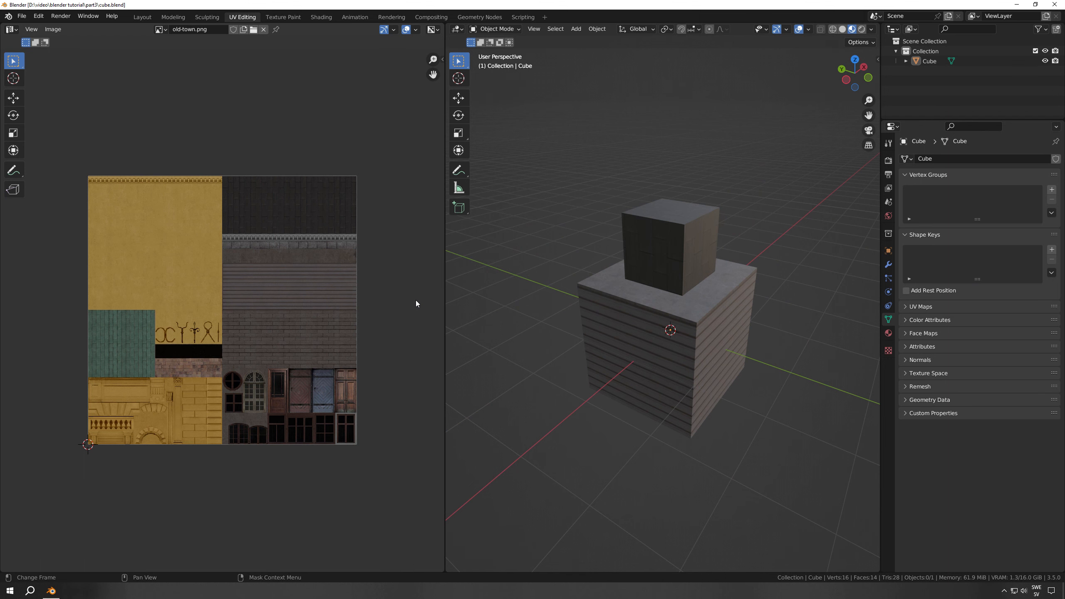
Select the front faces of both blocks in Edit Mode and switch to the front orthographic view
middle_drag(631, 331, 658, 345)
click(677, 339)
key(Tab)
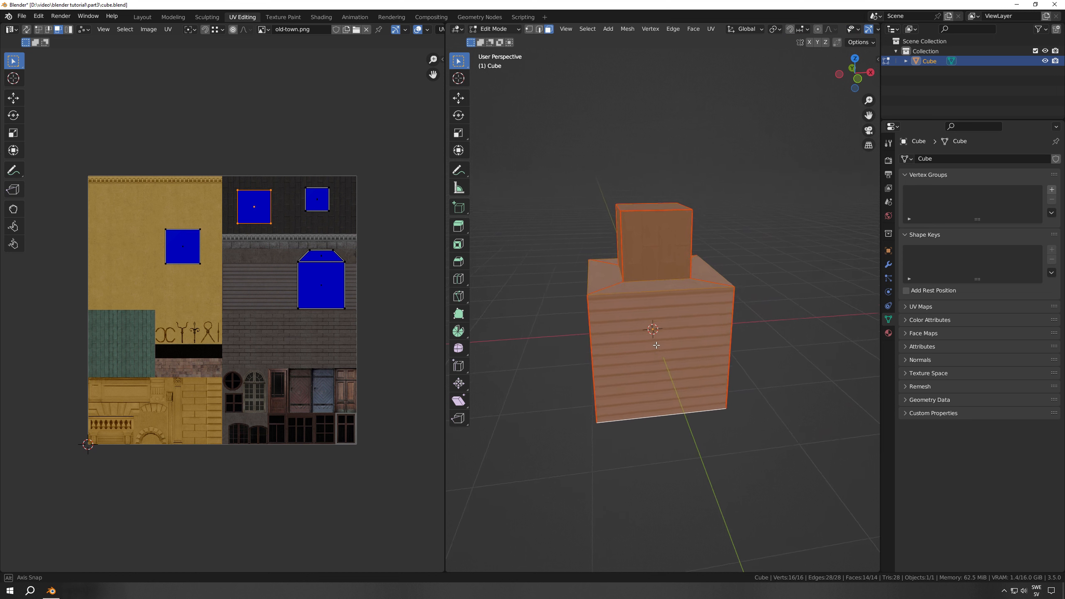
click(660, 348)
shift+click(650, 261)
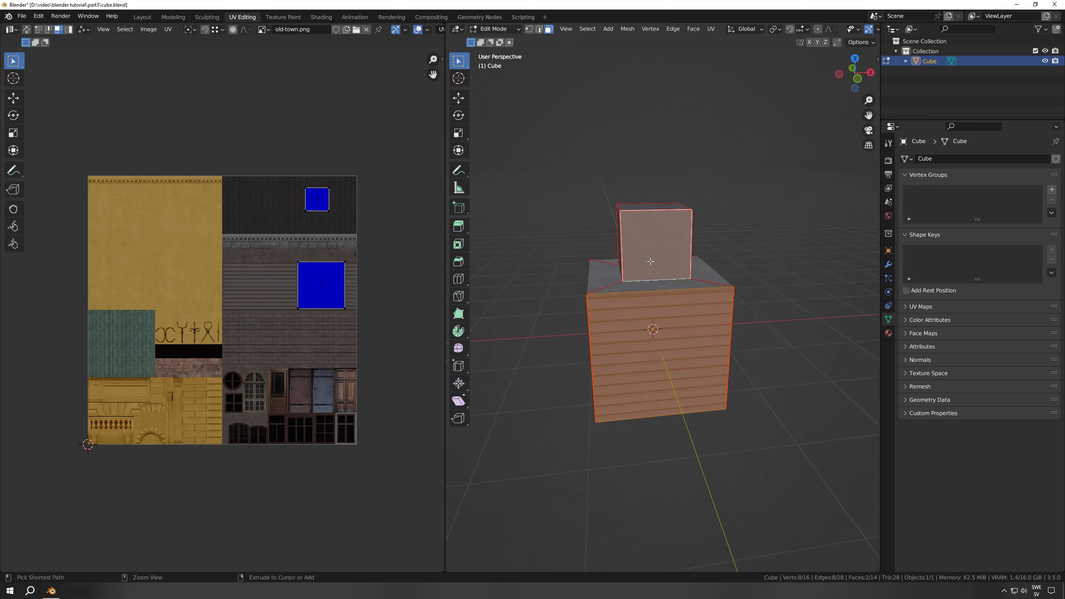
key(KP_1)
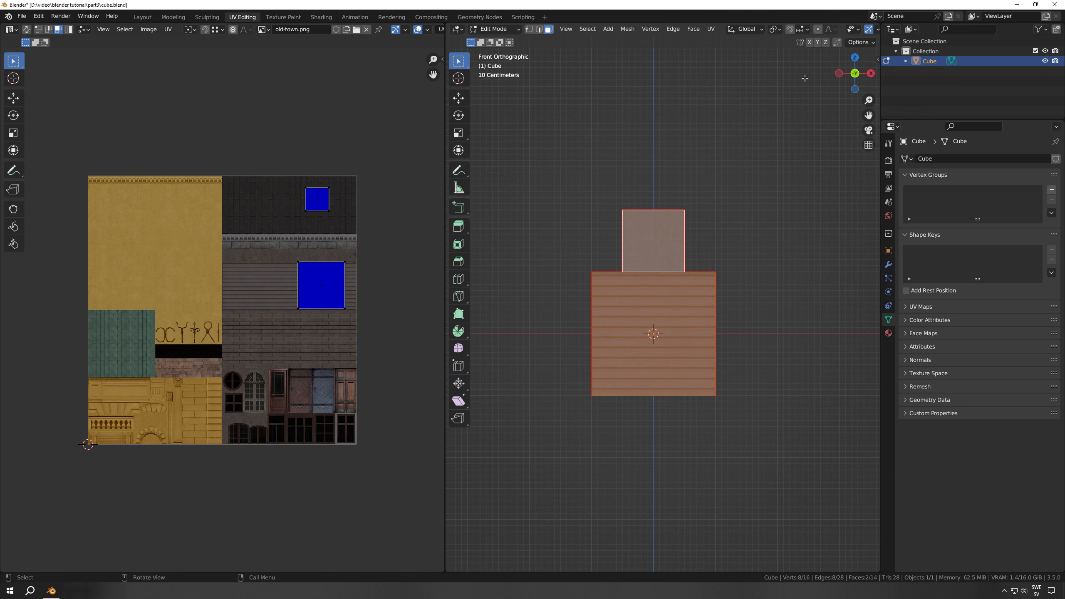
Turn on X-ray and select the front and back faces of both blocks together
scroll(808, 30, down, 5)
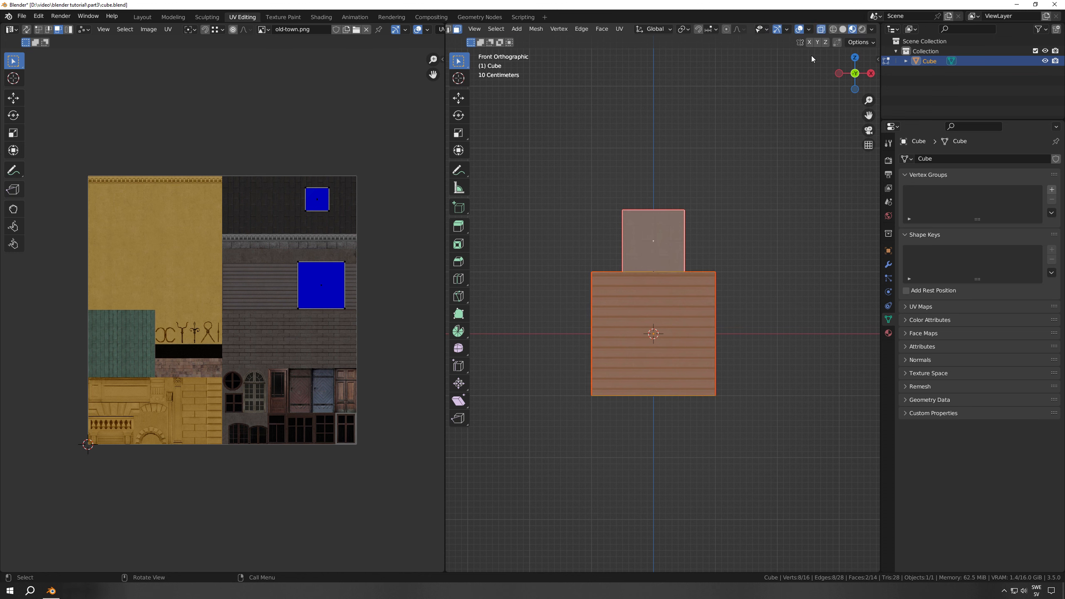
drag(650, 233, 661, 254)
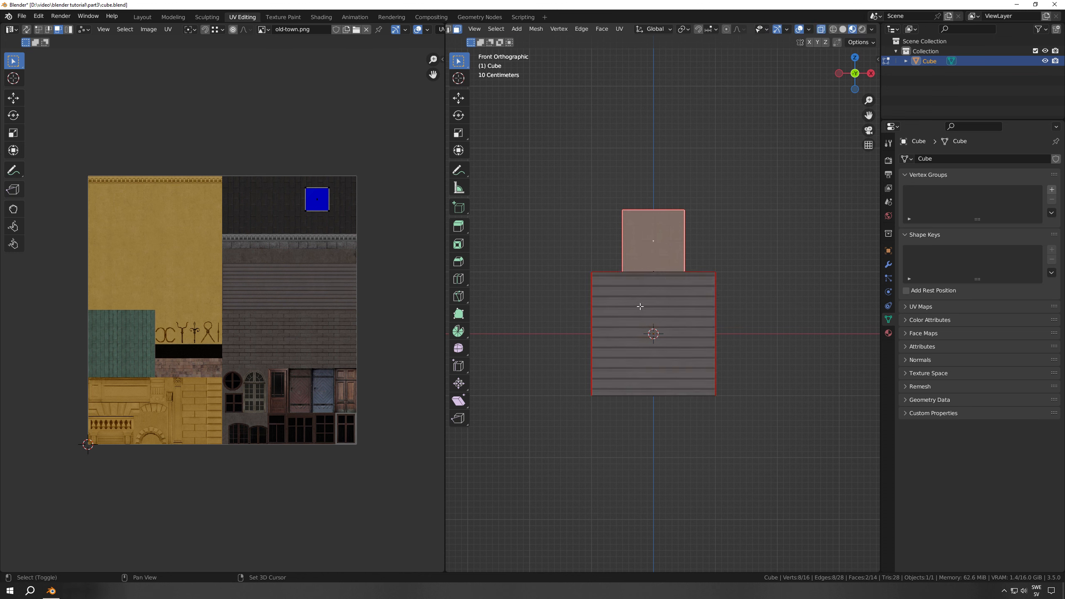
shift+drag(639, 307, 675, 355)
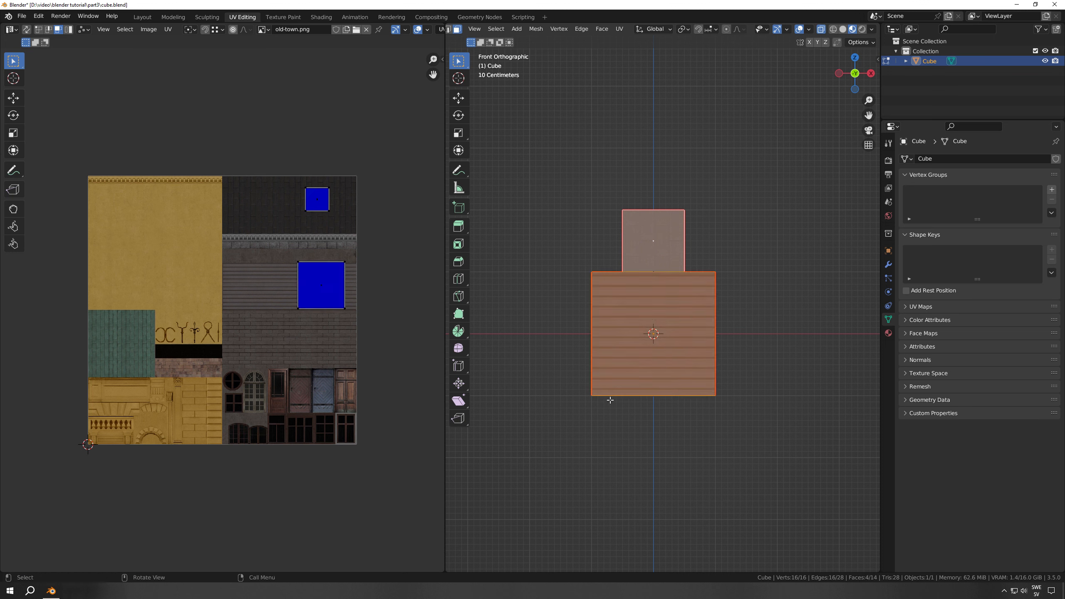
Unwrap the selected faces with Project from View and move the projected UVs onto the yellow plaster texture
key(u)
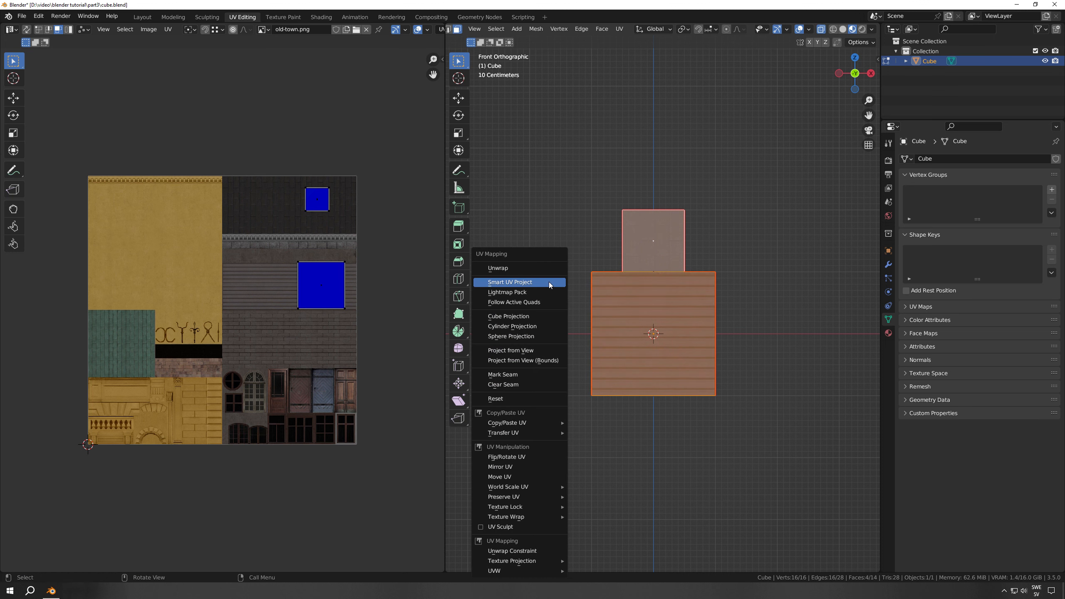
click(514, 352)
drag(155, 235, 251, 357)
key(g)
click(294, 361)
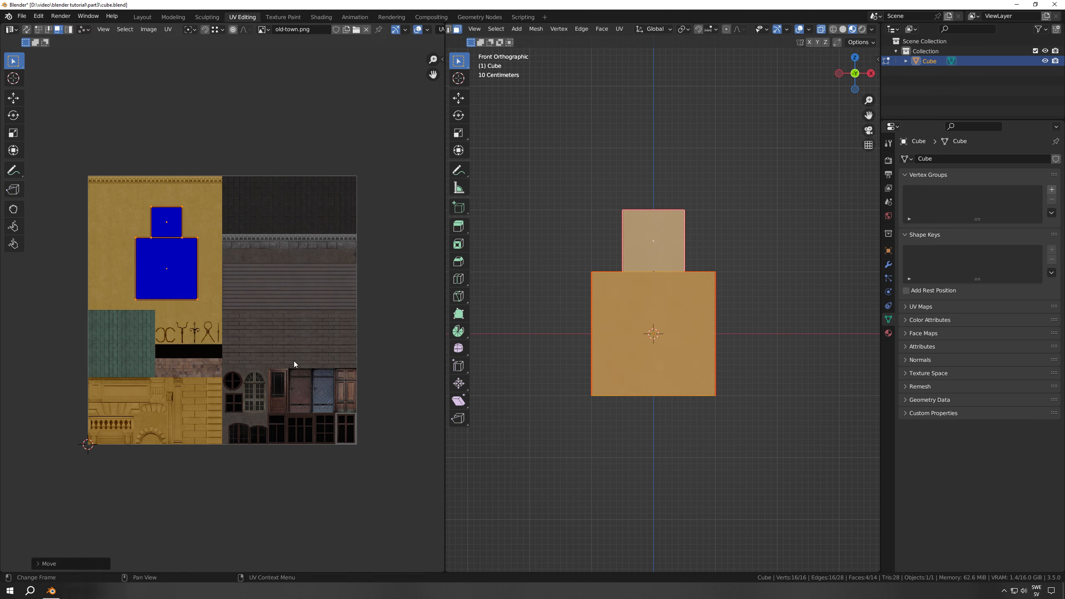
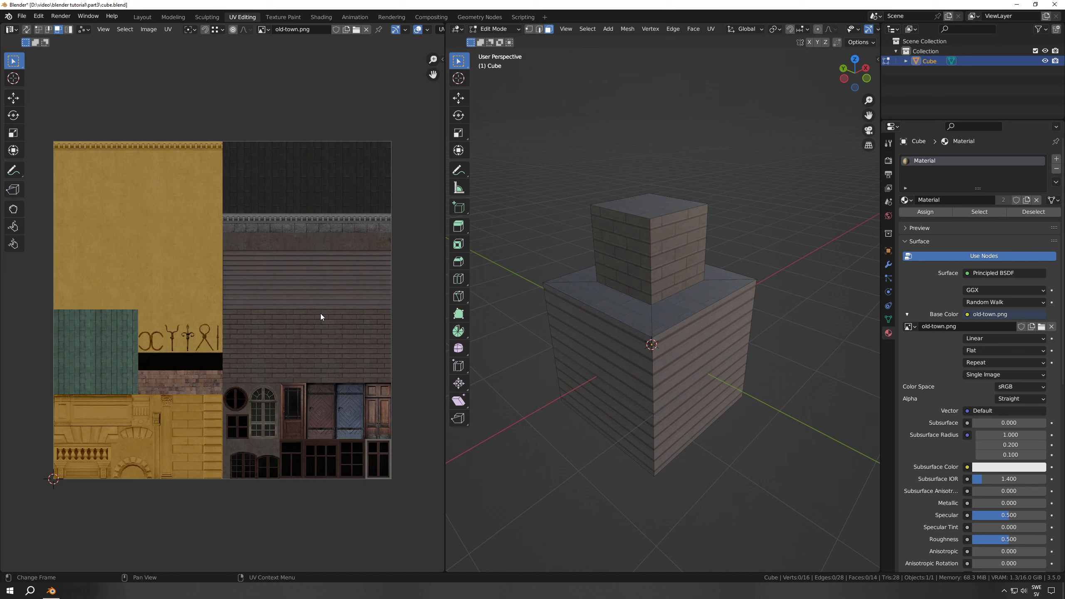
Look up the Magic UV add-on in the add-on preferences, then bring up the UV mapping options for the cube
click(38, 17)
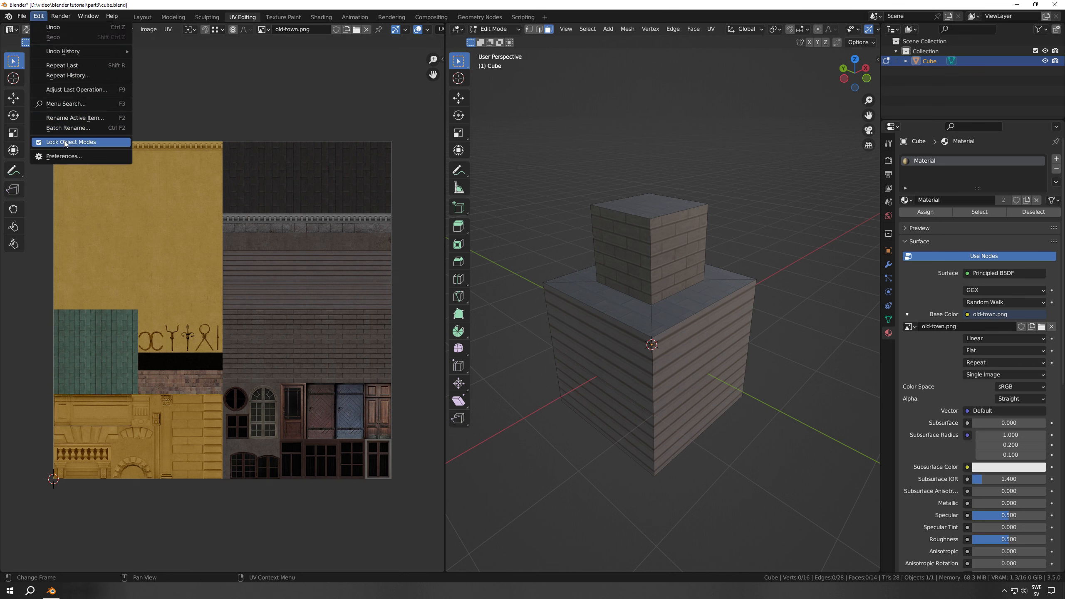
click(64, 156)
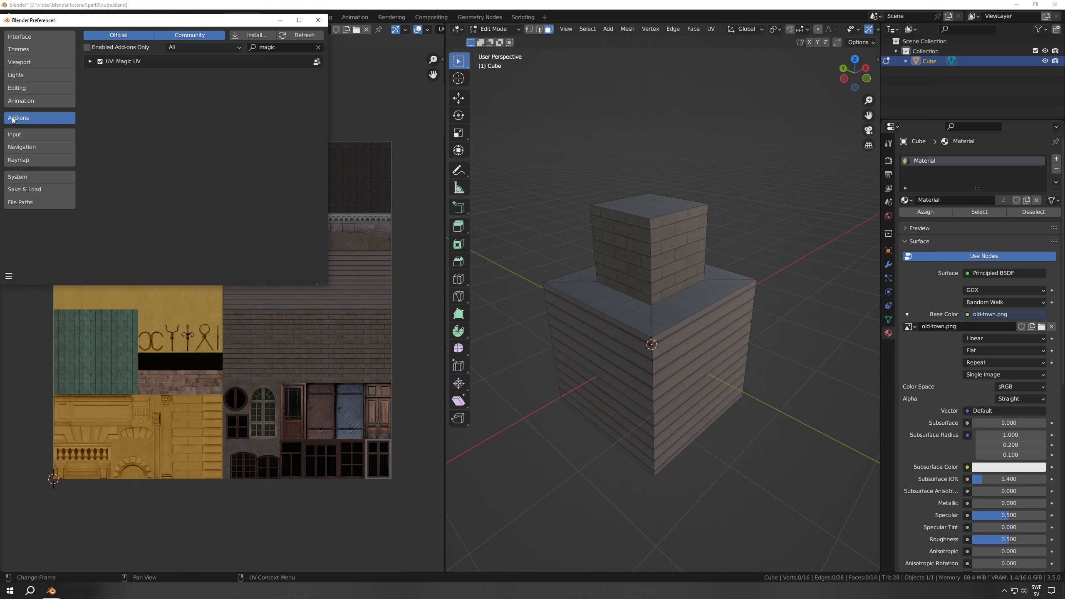
click(283, 47)
text(magic)
click(319, 20)
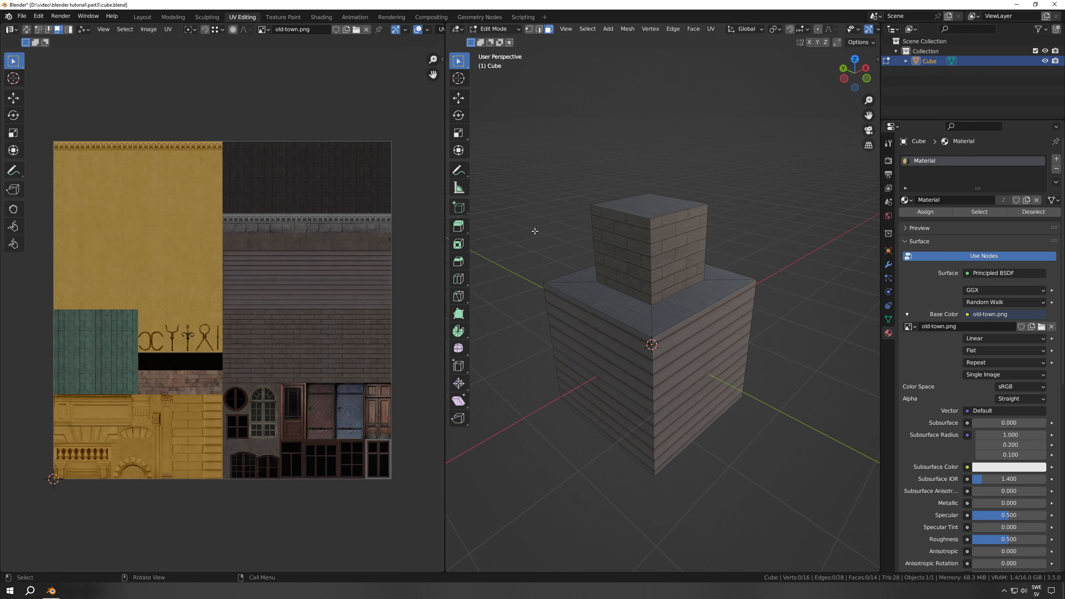
key(u)
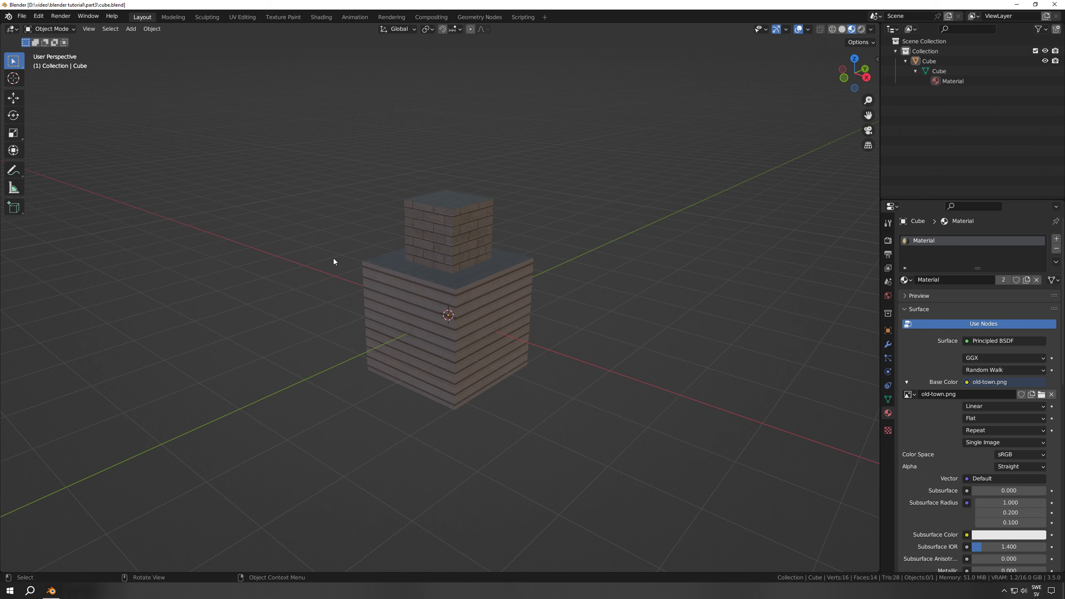
Import the drawing "ritning main.jpg" into the scene as an image plane
key(shift+a)
mouse_move(333, 258)
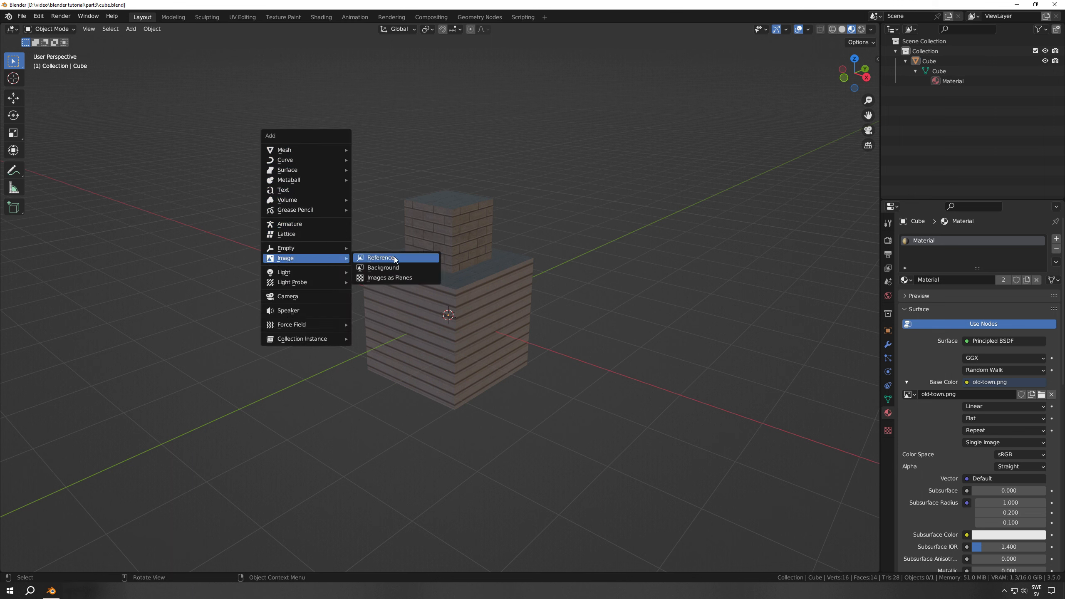
click(389, 278)
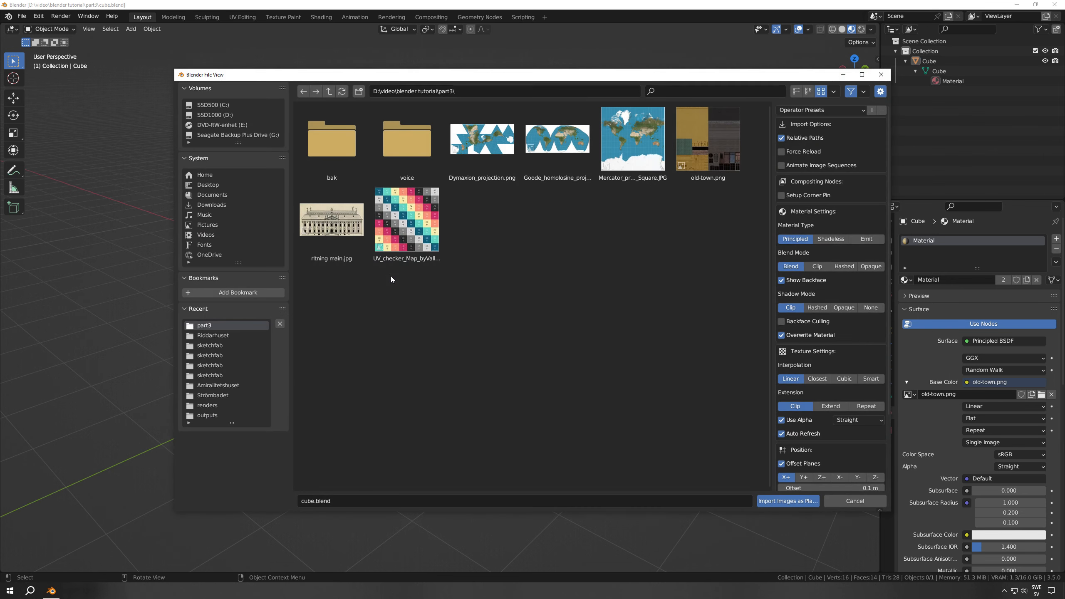
double_click(320, 234)
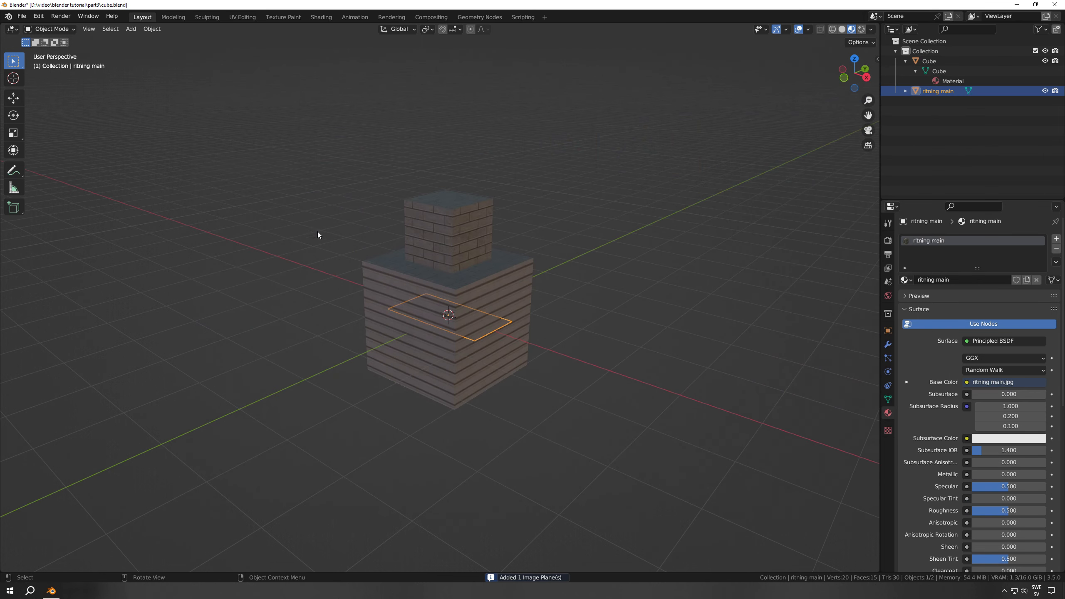
Scale the imported facade drawing by 10 and stand it upright by rotating it 90 degrees around X
text(s10)
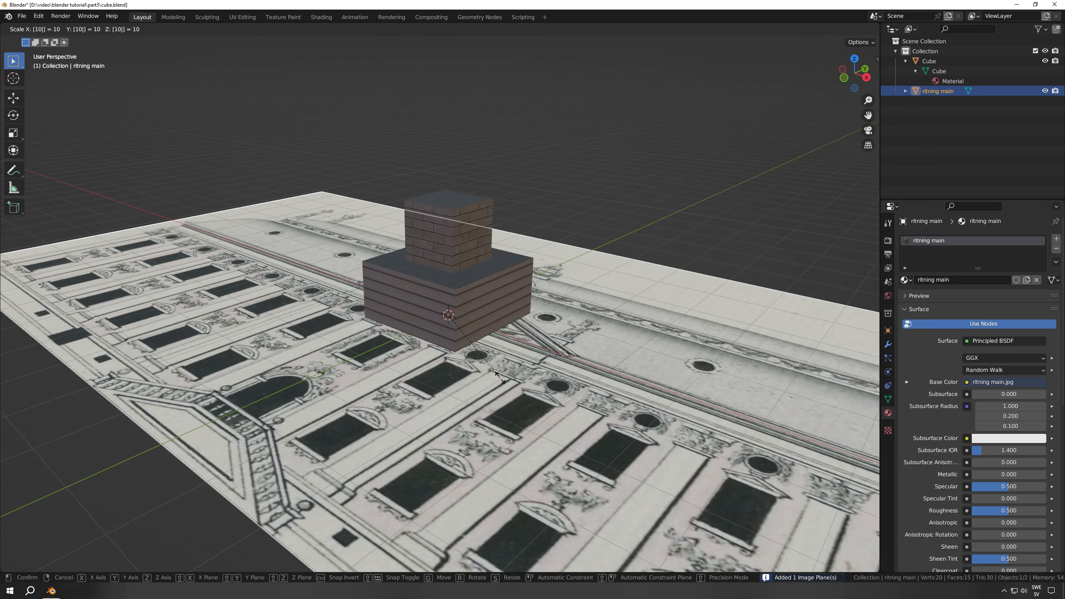
key(Return)
scroll(533, 379, down, 5)
key(r)
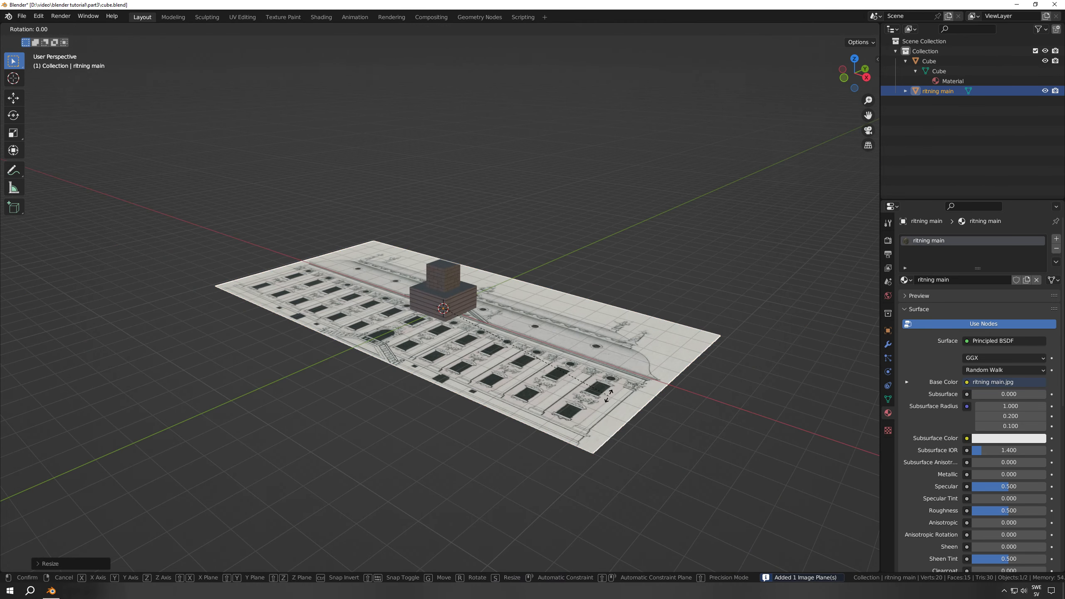
text(x90)
key(Return)
scroll(608, 397, down, 1)
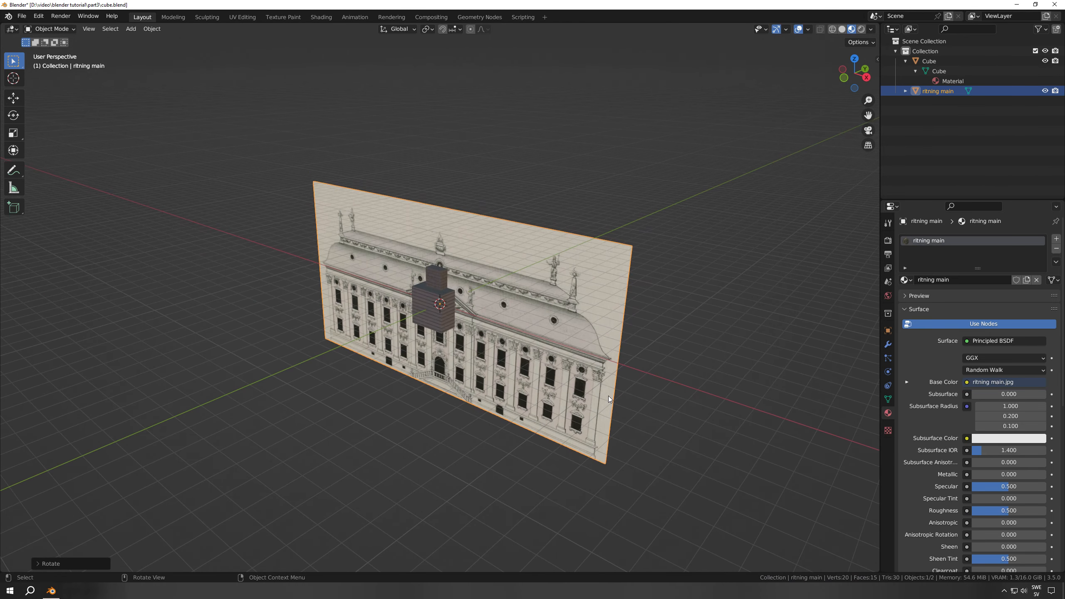
In the front orthographic view, move the facade drawing up along Z until its lower edge sits on the X axis line
key(KP_1)
key(g)
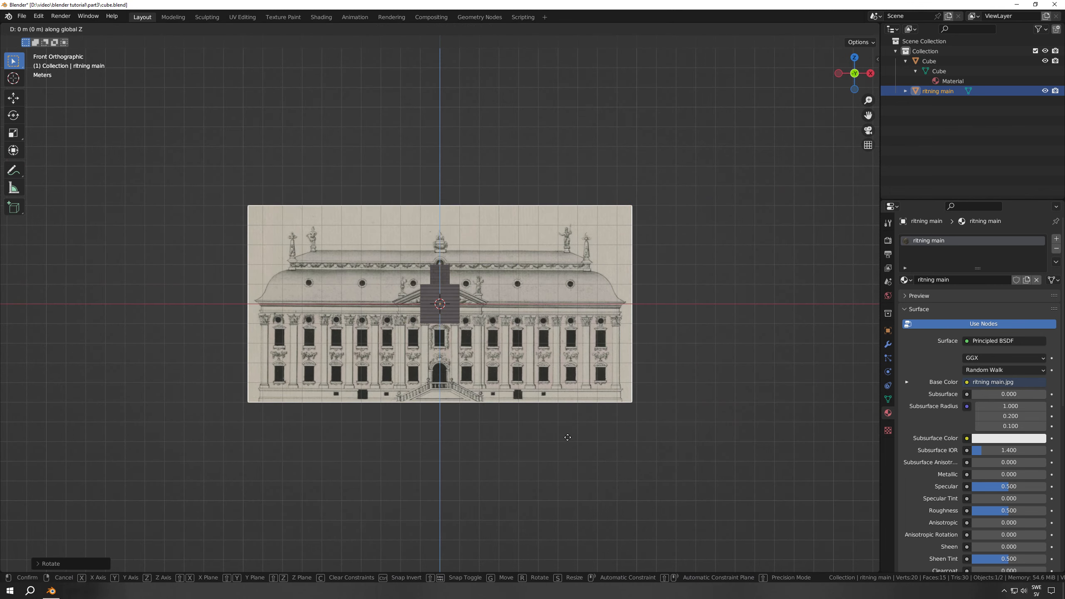
key(z)
click(476, 304)
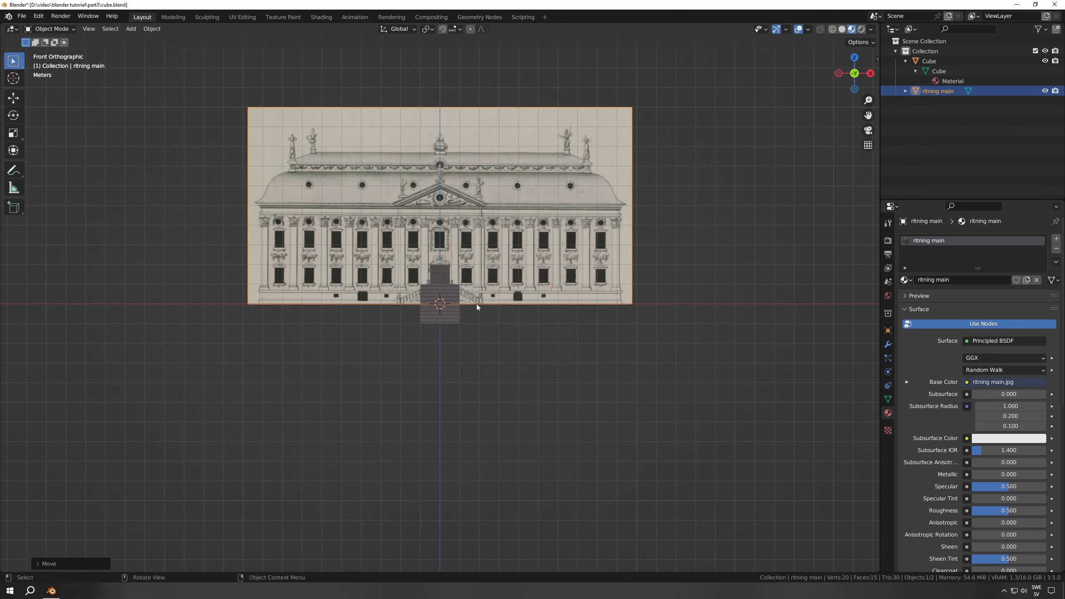
shift+middle_drag(476, 304, 508, 366)
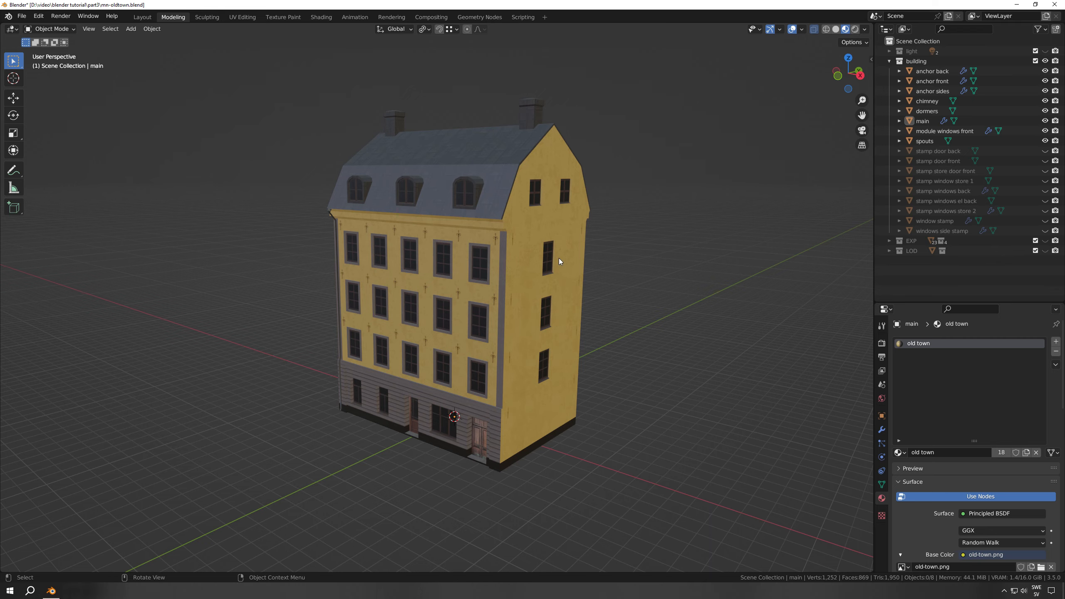
Hide the anchors, chimney, dormers, front window modules and spouts, leaving only the main building body shown and selected
middle_drag(559, 258, 524, 289)
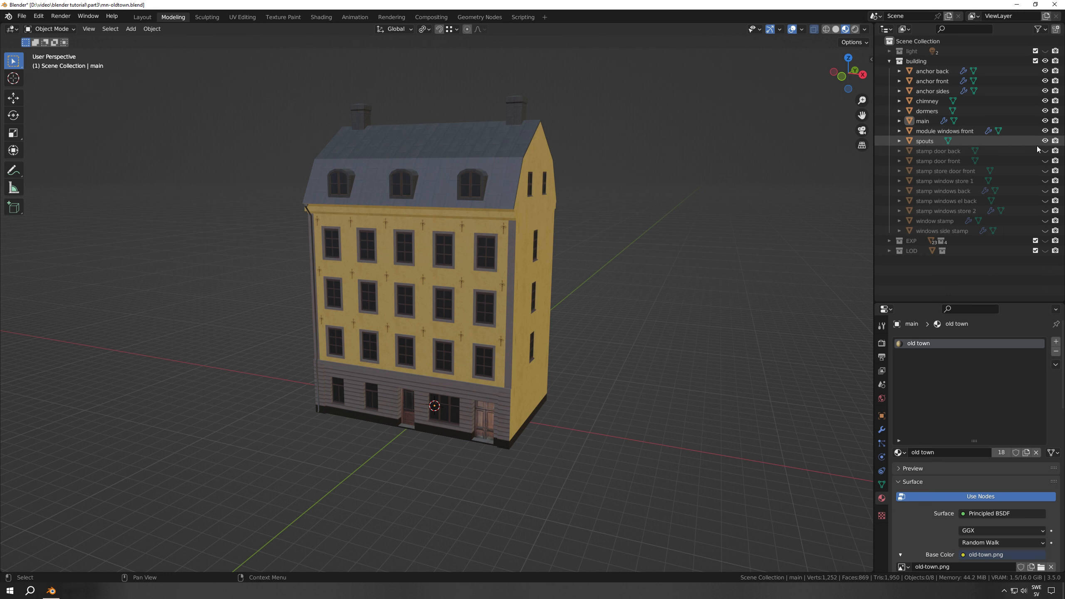
drag(1043, 142, 1043, 71)
click(954, 121)
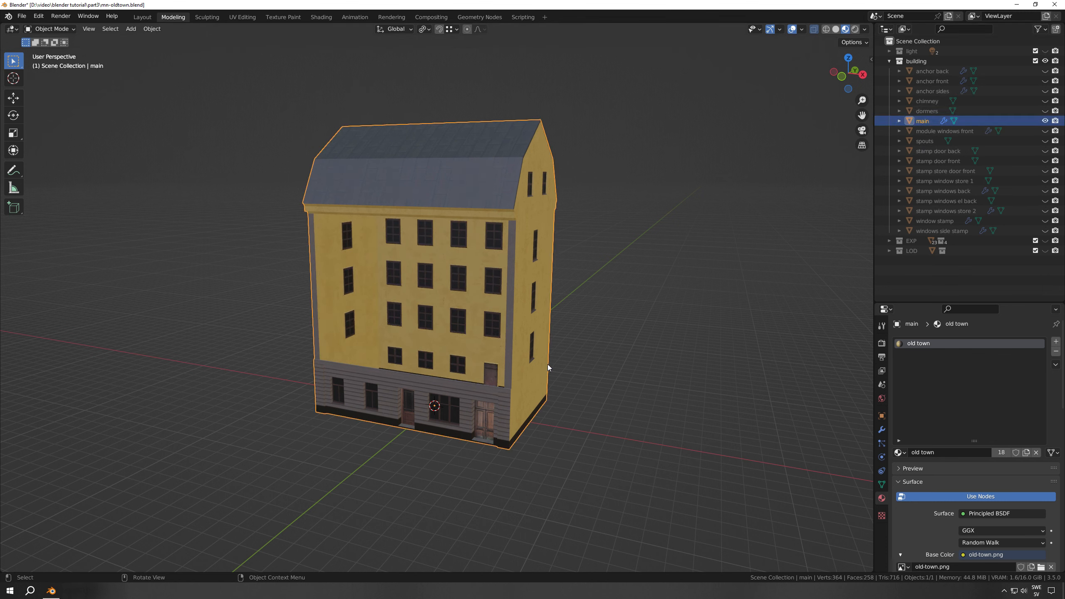
Enter Edit Mode on the main body, deselect everything and examine its base mesh around the walls, roof and plinth
key(Tab)
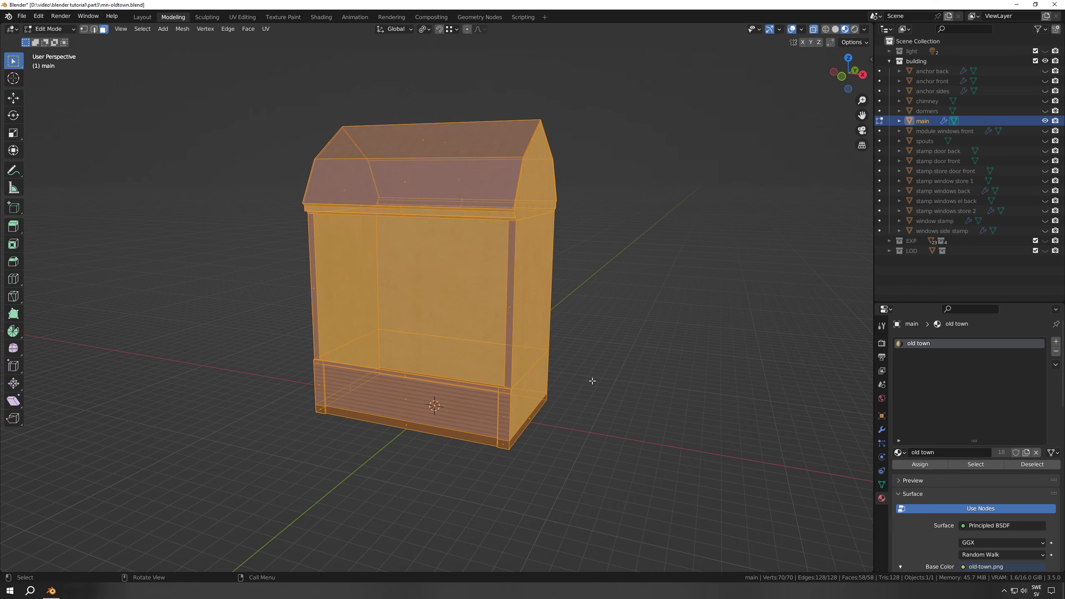
key(alt+a)
mouse_move(577, 404)
middle_down()
mouse_move(542, 416)
mouse_move(578, 423)
mouse_move(476, 416)
mouse_move(585, 412)
middle_up()
scroll(594, 439, up, 1)
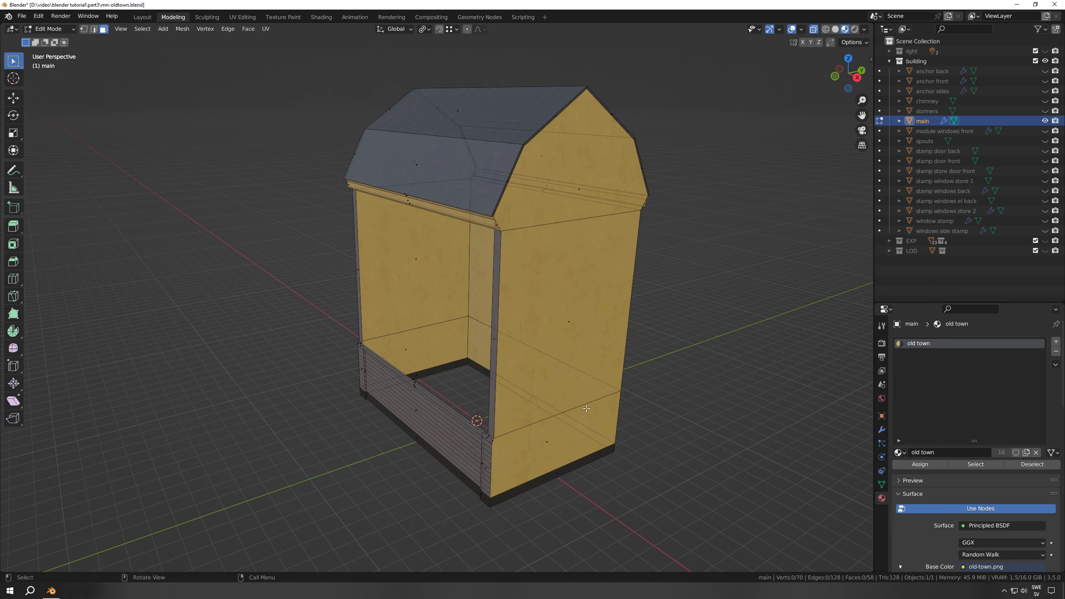
middle_drag(538, 364, 514, 367)
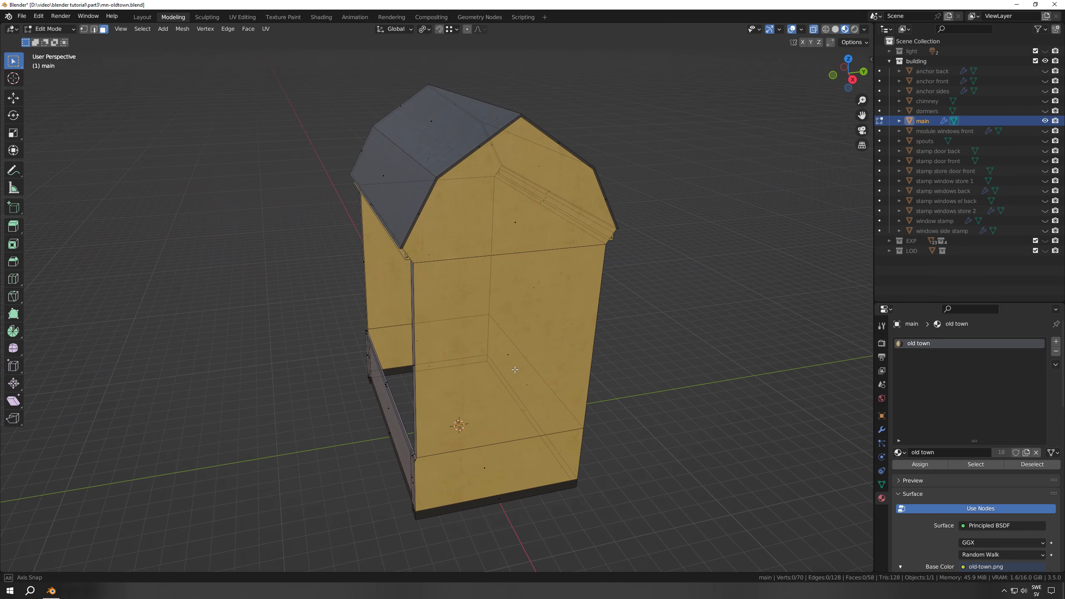
scroll(451, 244, up, 2)
middle_drag(451, 251, 618, 537)
scroll(480, 287, down, 2)
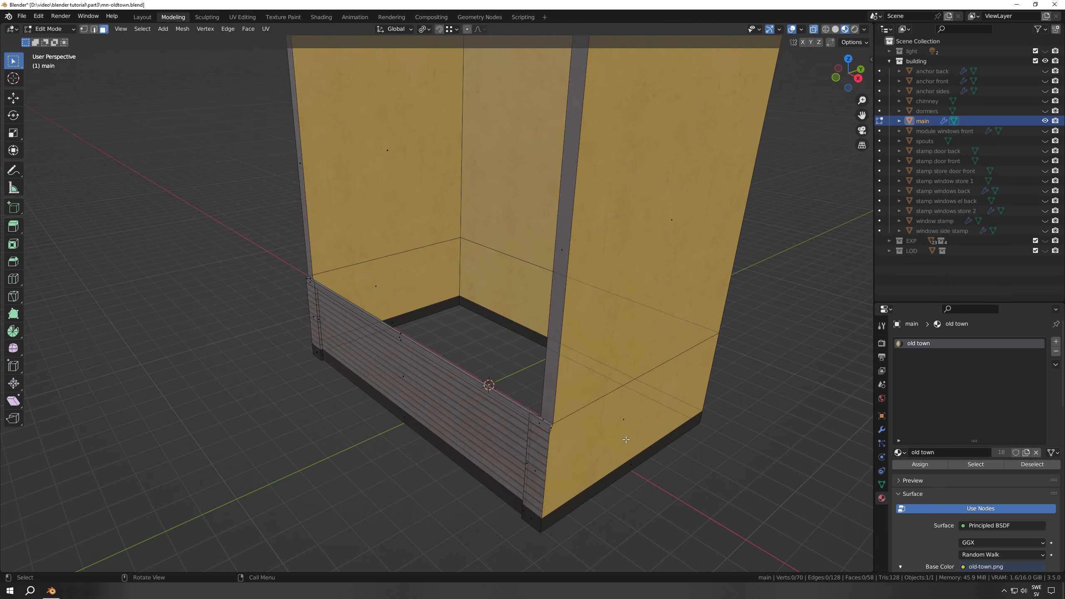
scroll(538, 285, down, 5)
scroll(562, 396, up, 2)
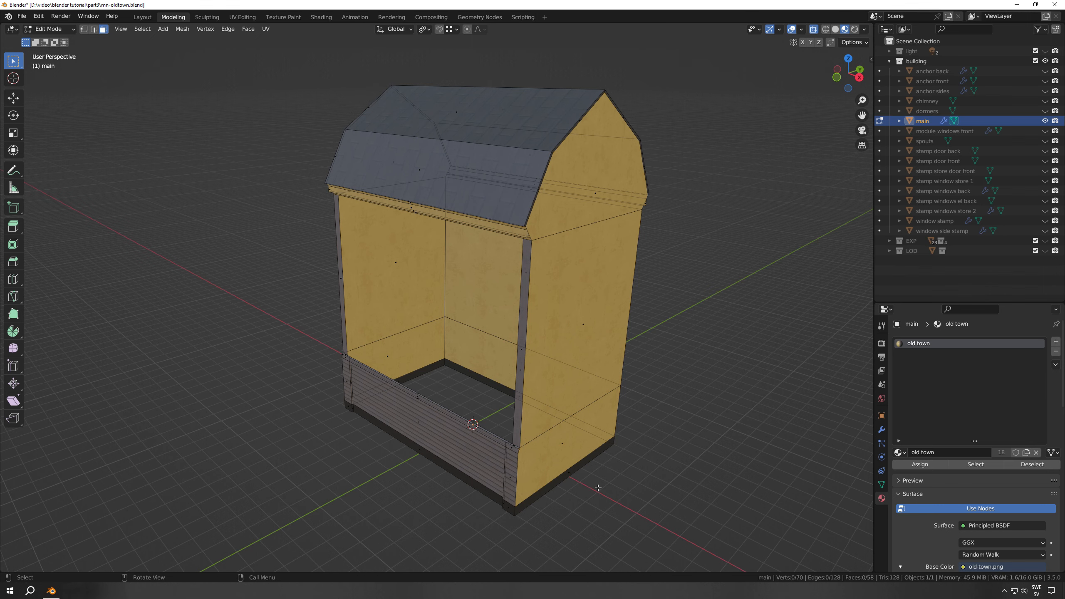
mouse_move(555, 356)
middle_down()
mouse_move(611, 350)
mouse_move(574, 351)
middle_up()
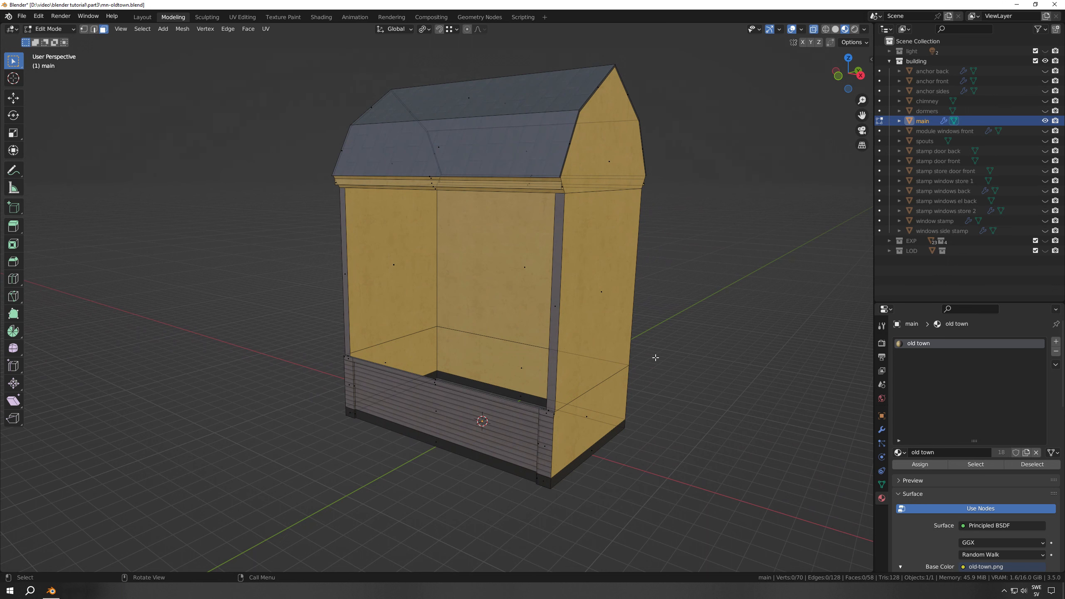
Return to Object Mode and inspect the main body's modifier stack, including the settings of Boolean store 2 windows
key(Tab)
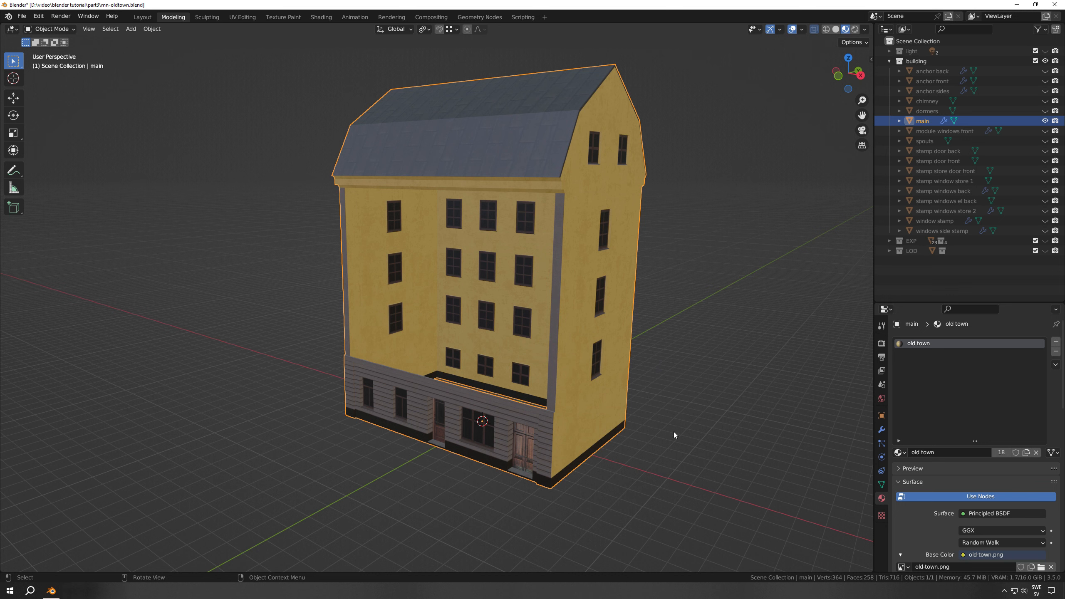
click(881, 431)
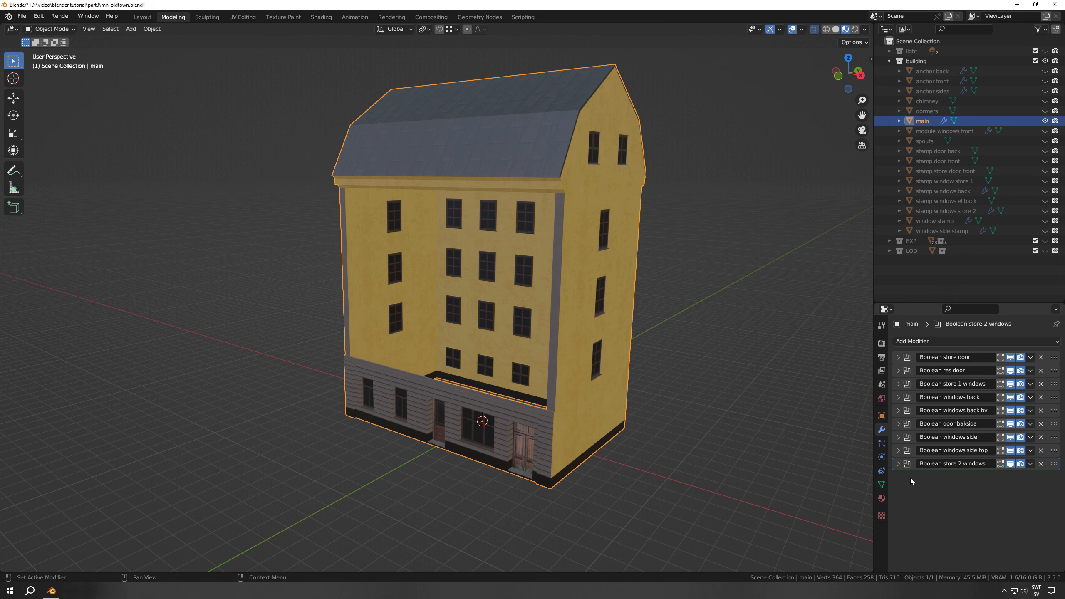
click(897, 463)
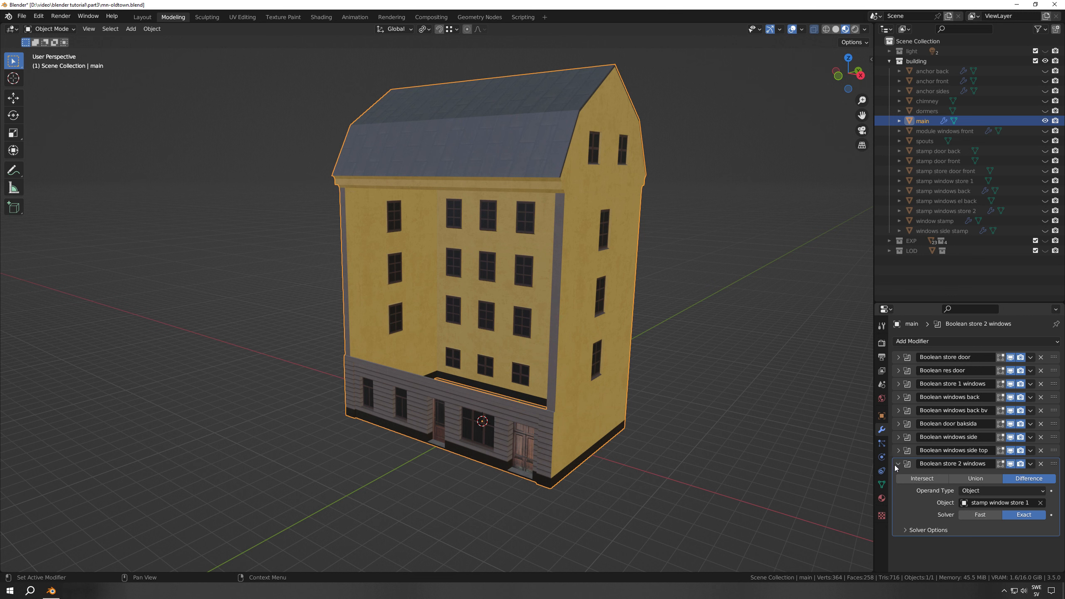
click(897, 464)
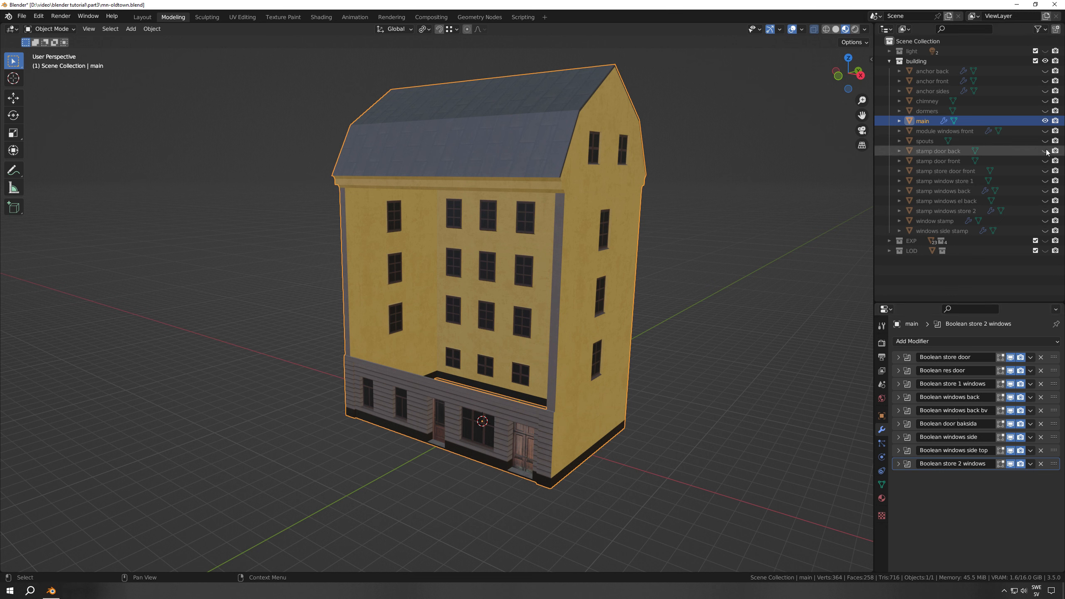
Show all the door and window stamp objects and hide the main body to examine the stamps alone
drag(1045, 150, 1046, 231)
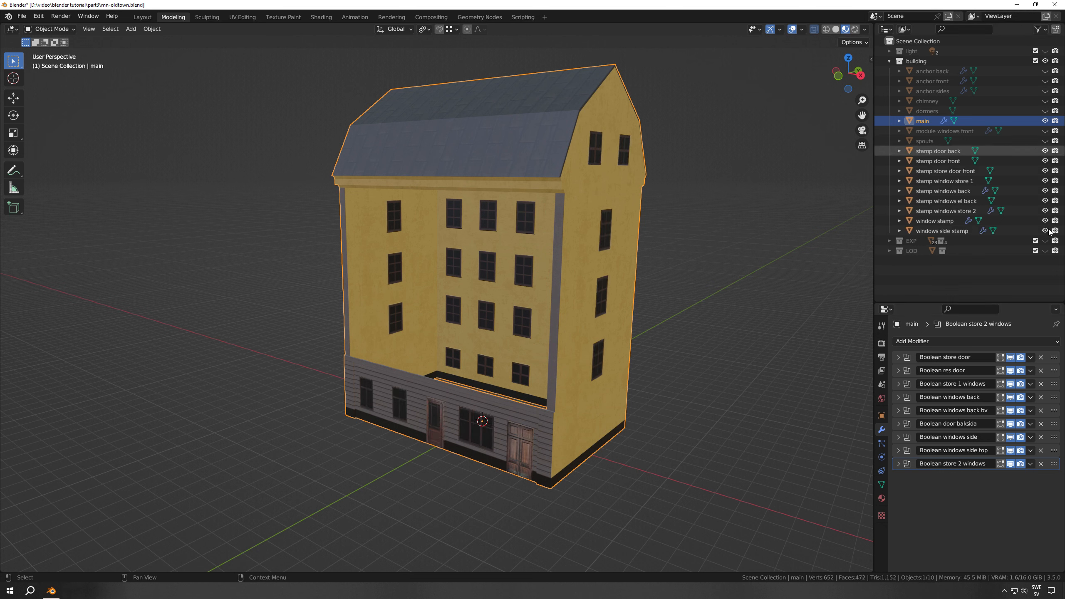
click(1045, 120)
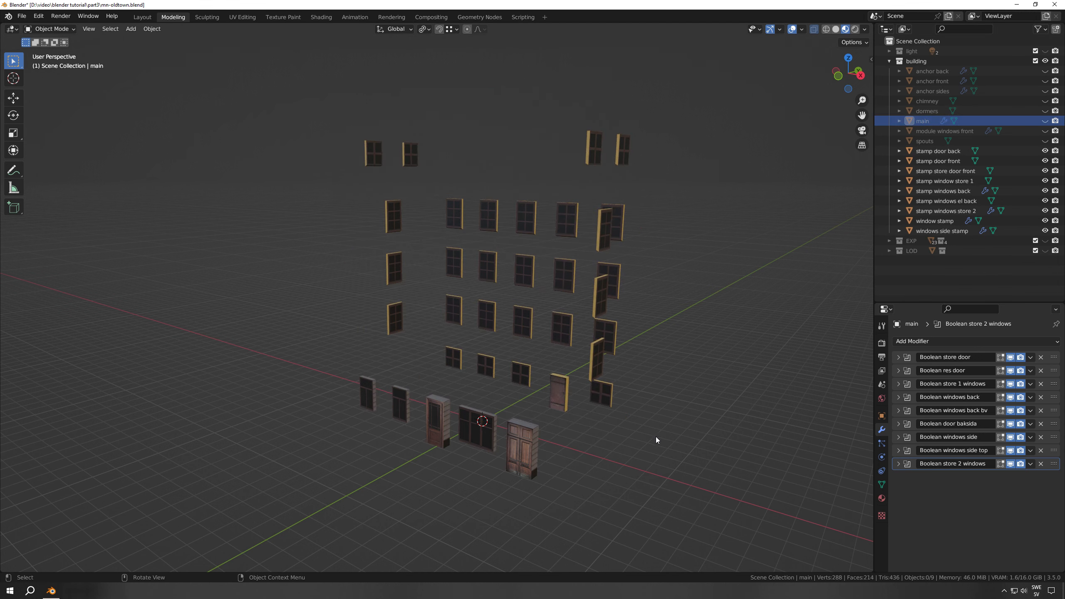
middle_drag(656, 439, 552, 426)
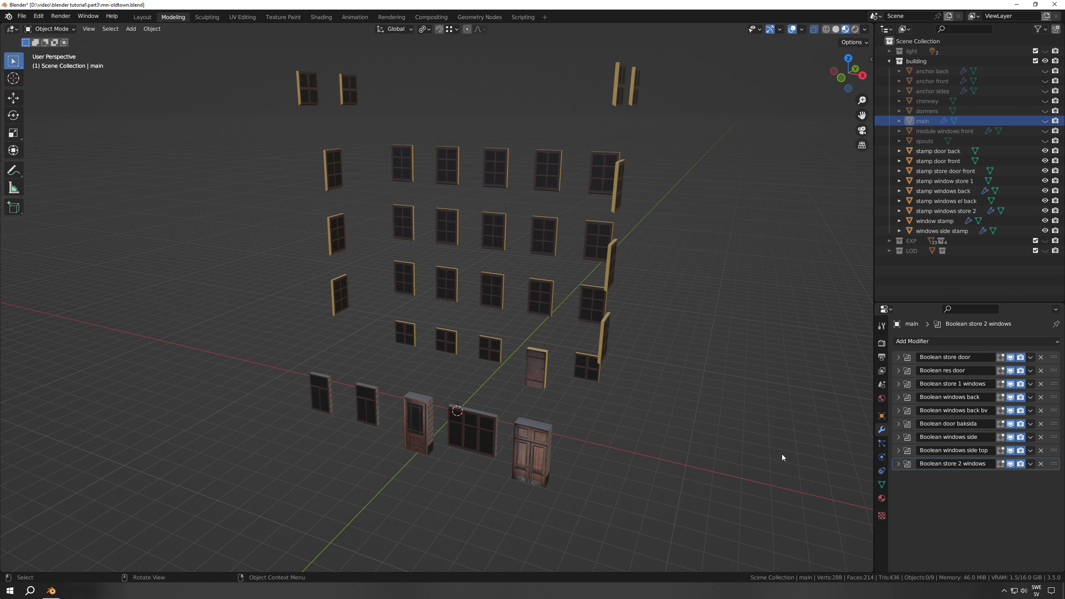
Expand the Boolean store 2 windows settings, then show and select the main body with all stamp objects hidden
click(898, 463)
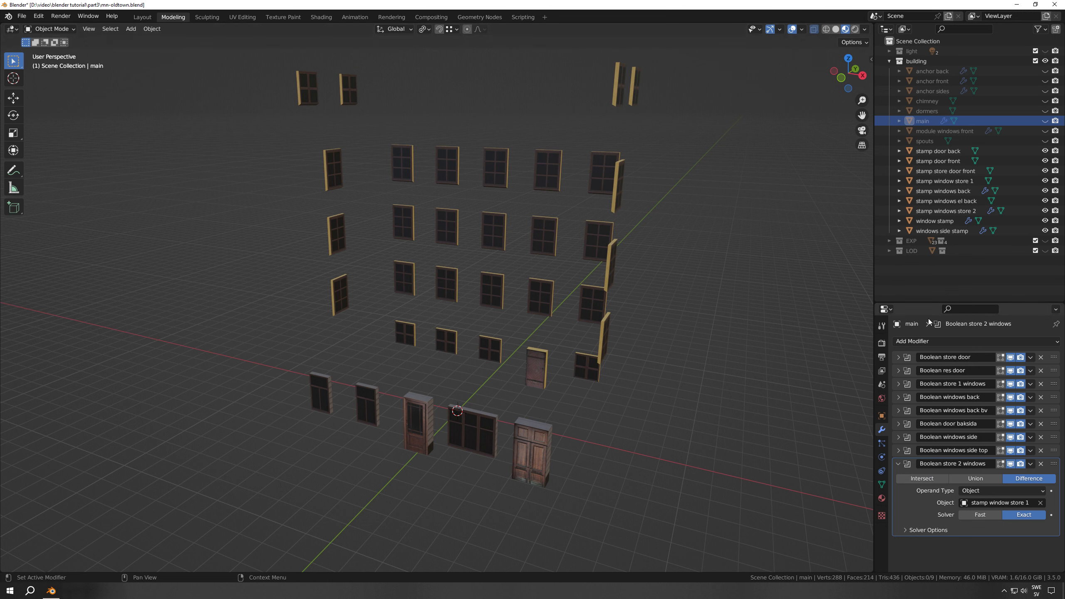
click(1045, 120)
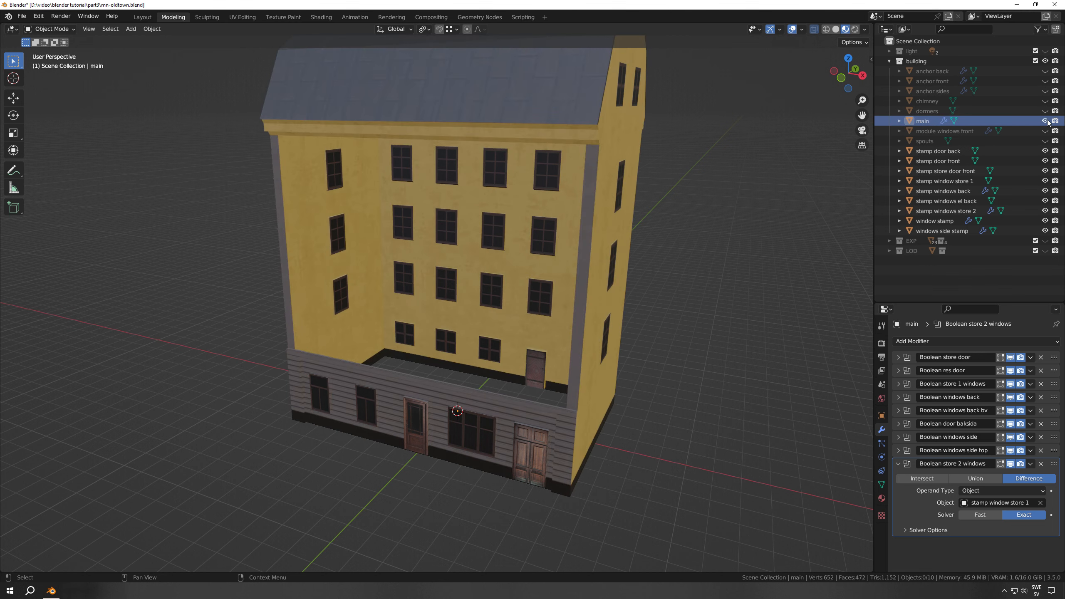
click(922, 120)
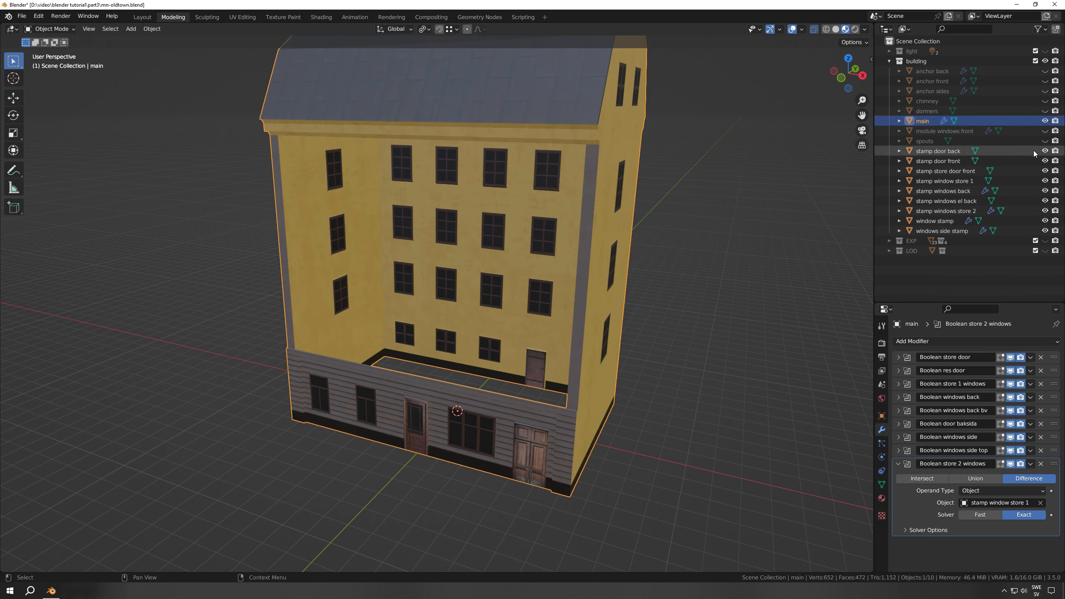
drag(1045, 151, 1045, 231)
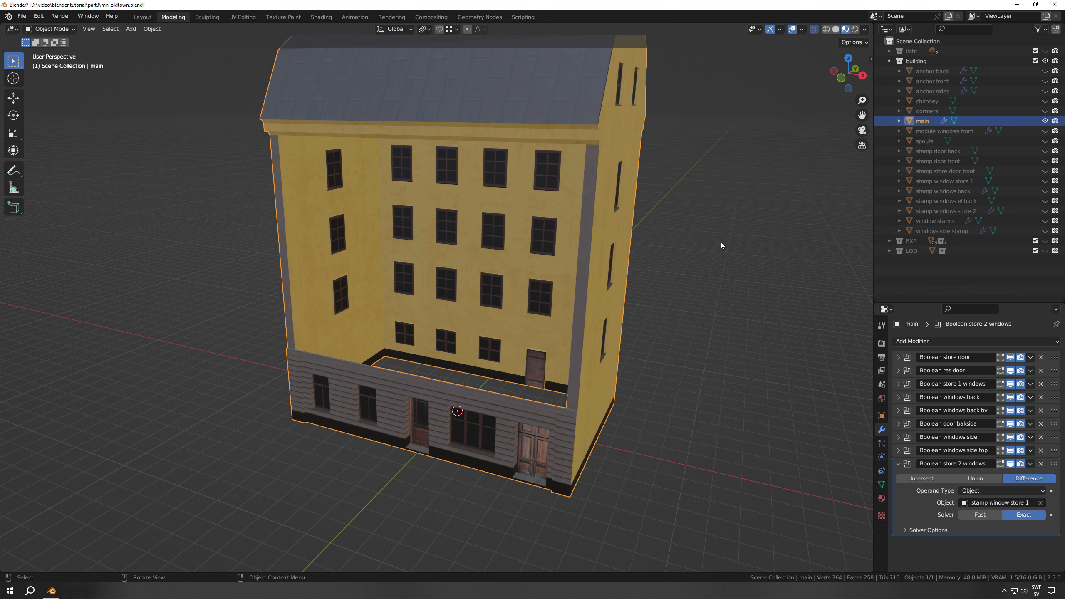
Show the object "stamp window store 1" and move it about 0.42 m along the global X axis
click(1045, 182)
click(945, 179)
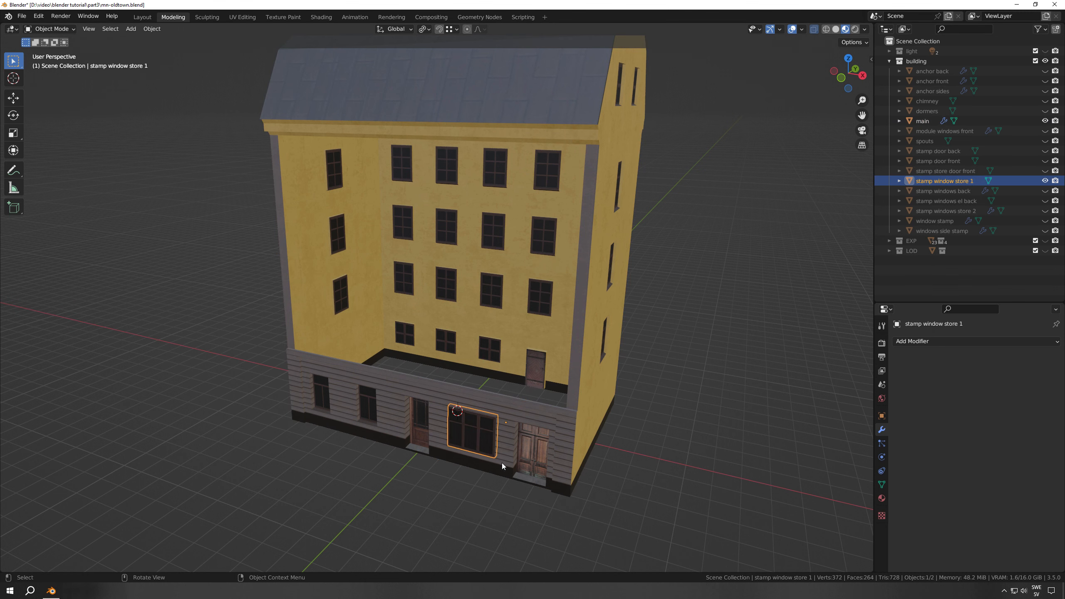
key(g)
key(x)
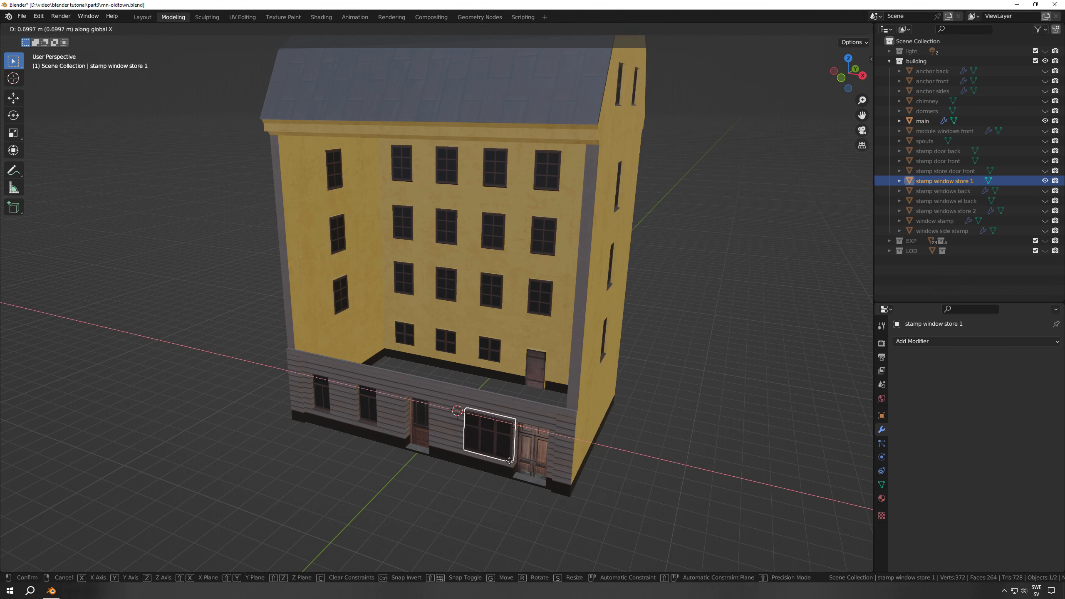
click(502, 458)
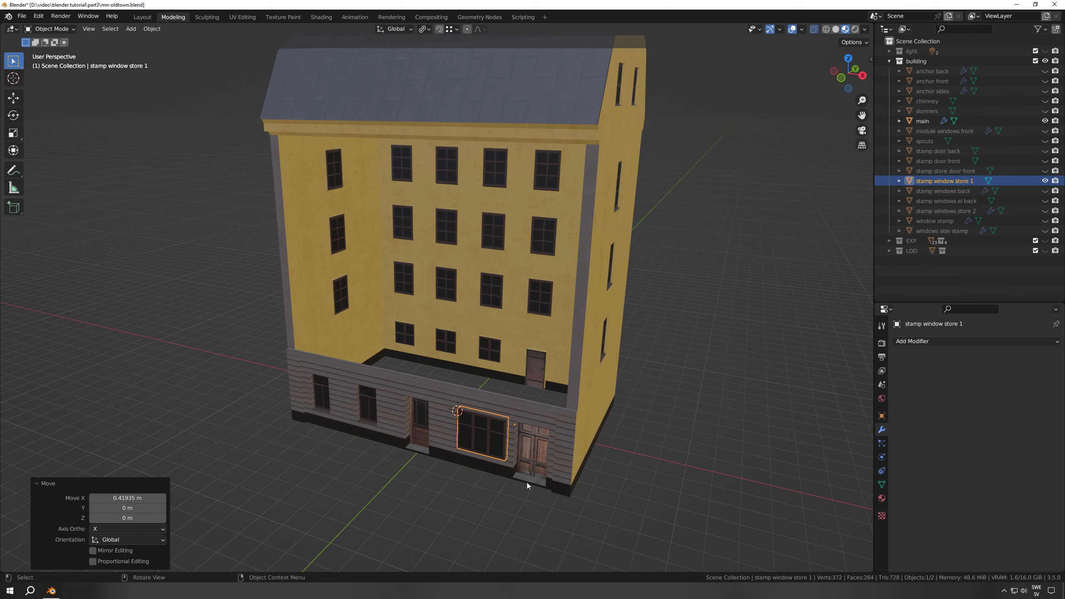
Hide the stamp window store 1 object and inspect the building's window cutouts from the side, front and back
click(1045, 181)
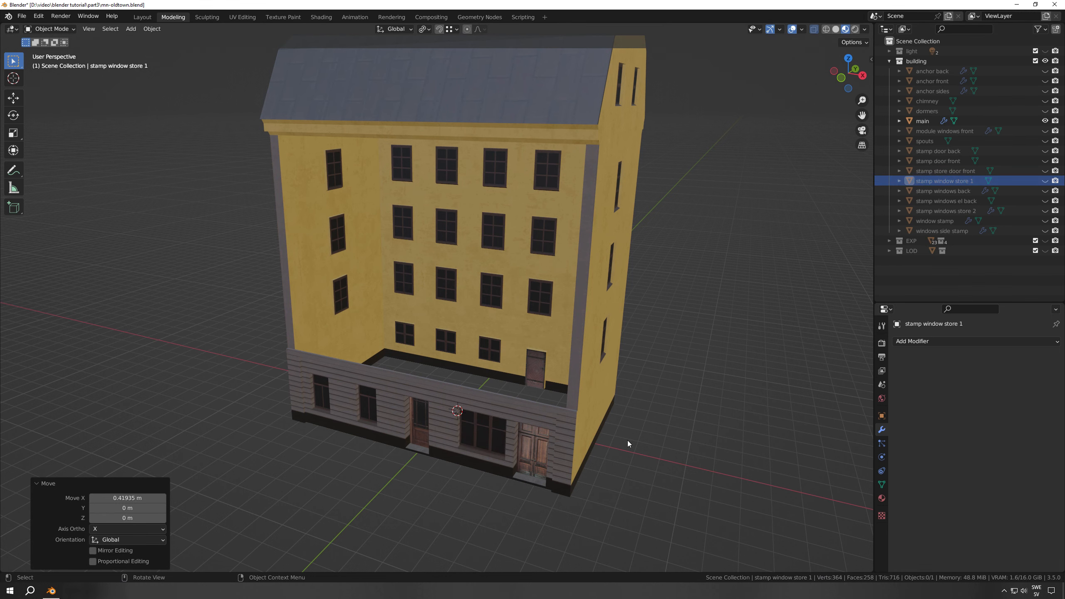
middle_drag(488, 457, 447, 375)
scroll(532, 365, down, 4)
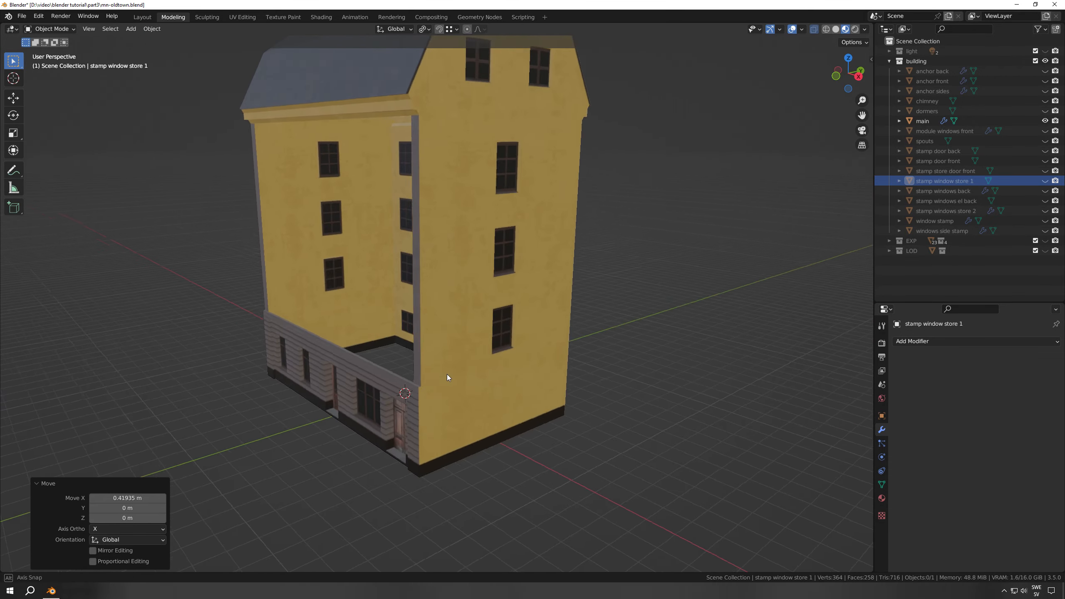
middle_drag(491, 301, 569, 355)
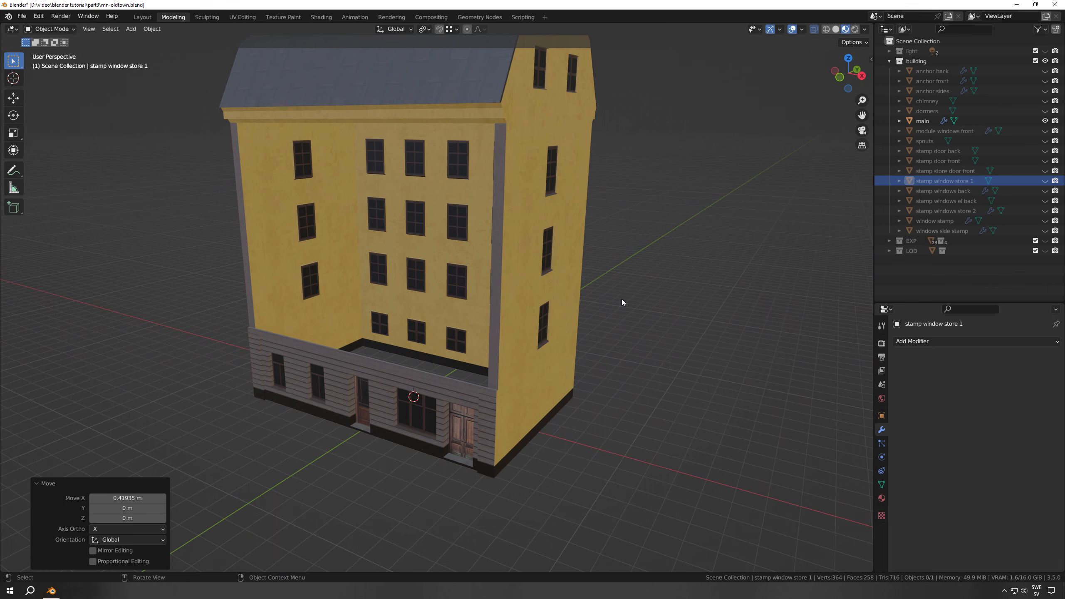
middle_drag(611, 286, 447, 345)
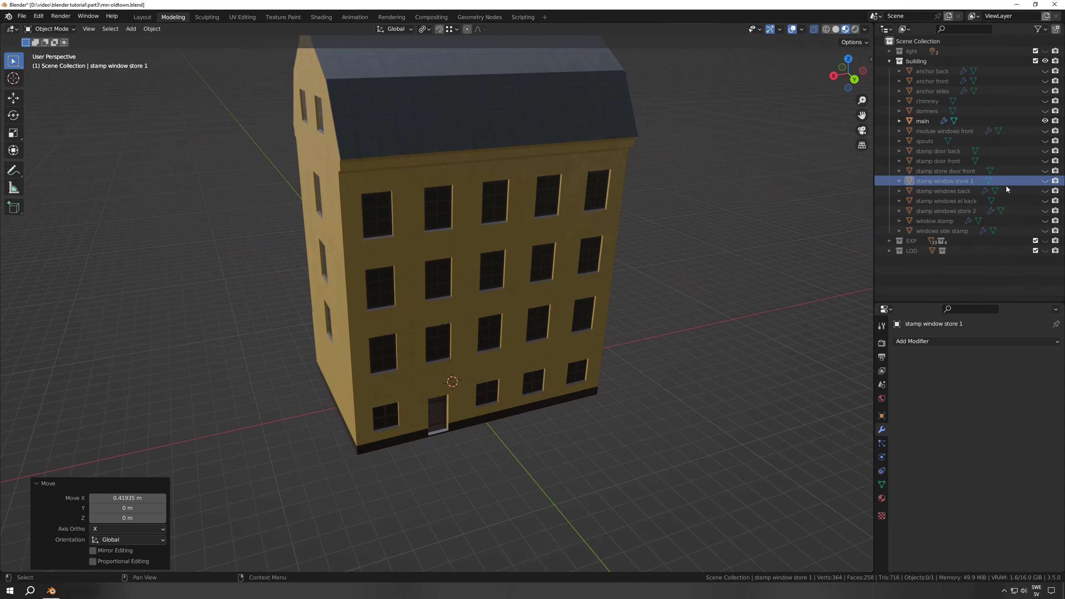
Show and select the object "stamp windows back" and rename its first Array modifier "Array x"
click(1044, 182)
click(1044, 181)
click(1045, 190)
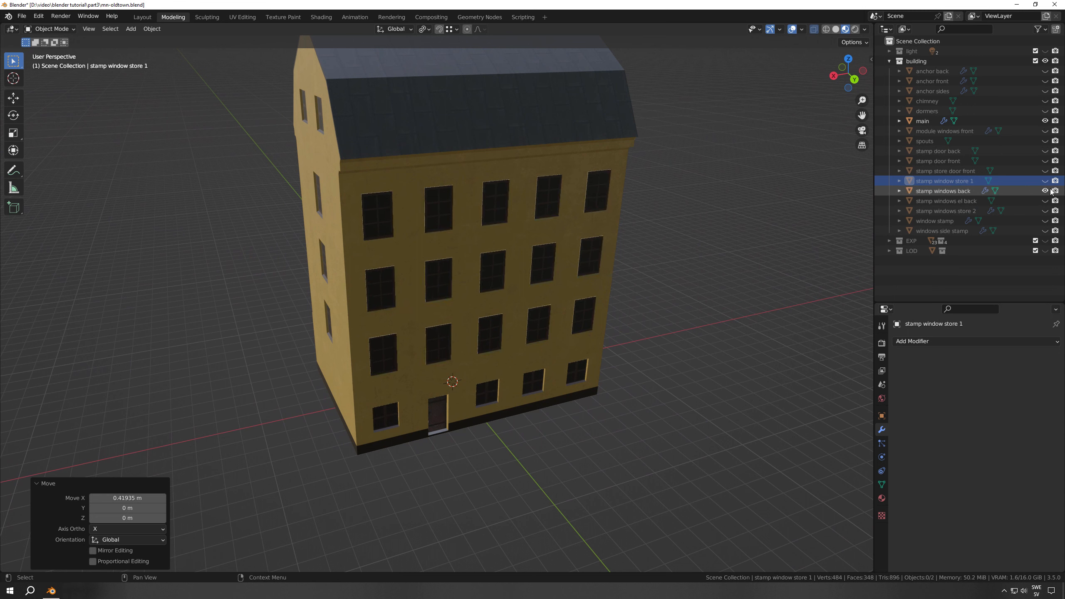
click(942, 191)
click(897, 370)
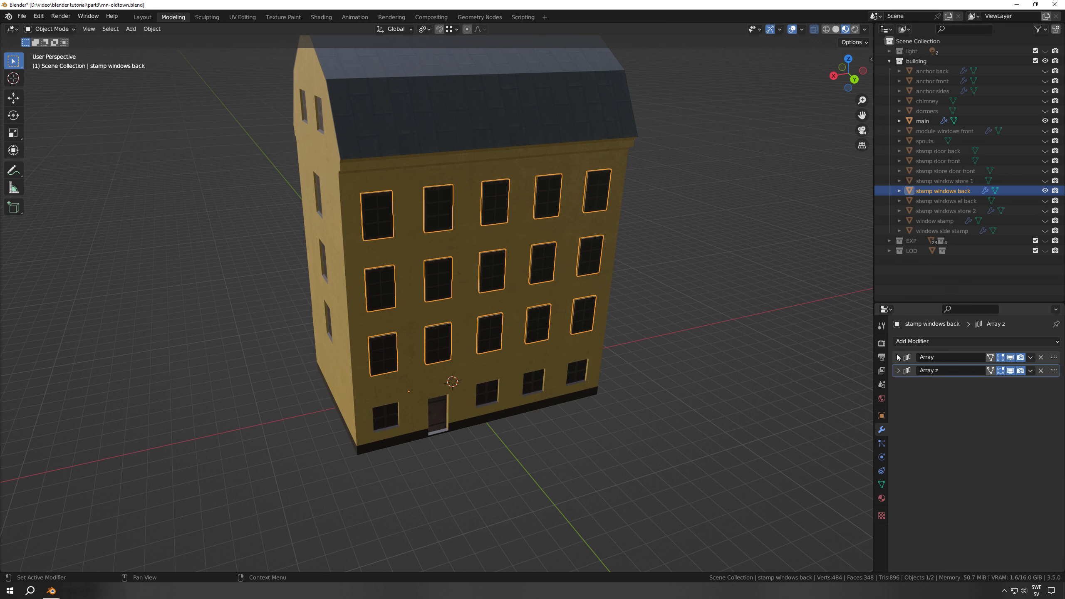
click(942, 358)
click(942, 357)
text(x)
key(Return)
Toggle the viewport display of Array x and Array z one at a time to examine each, and expand the Array z settings
click(1010, 357)
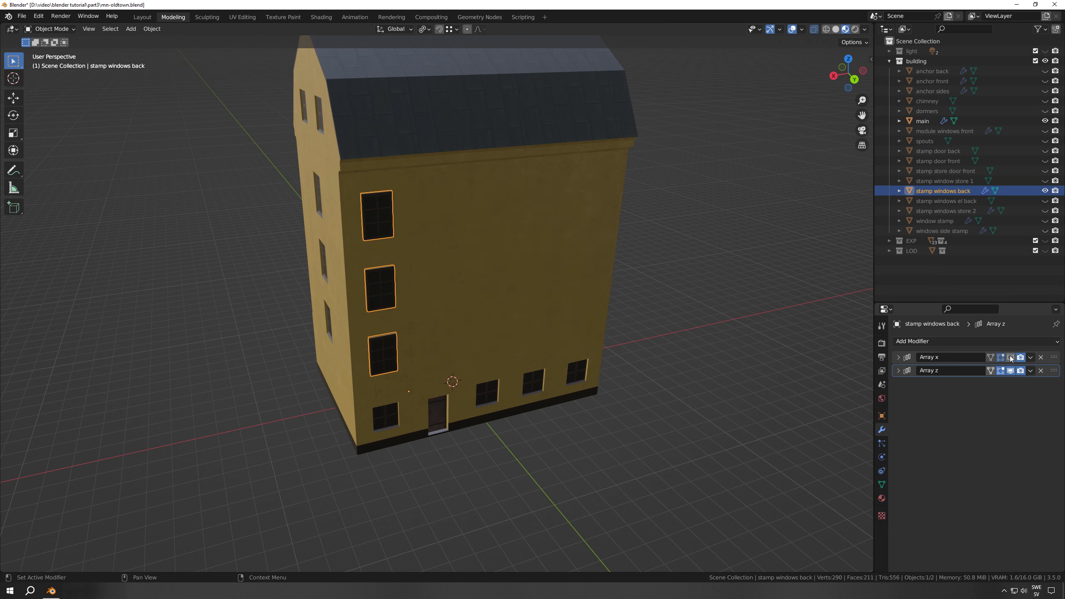
click(1011, 357)
click(1011, 370)
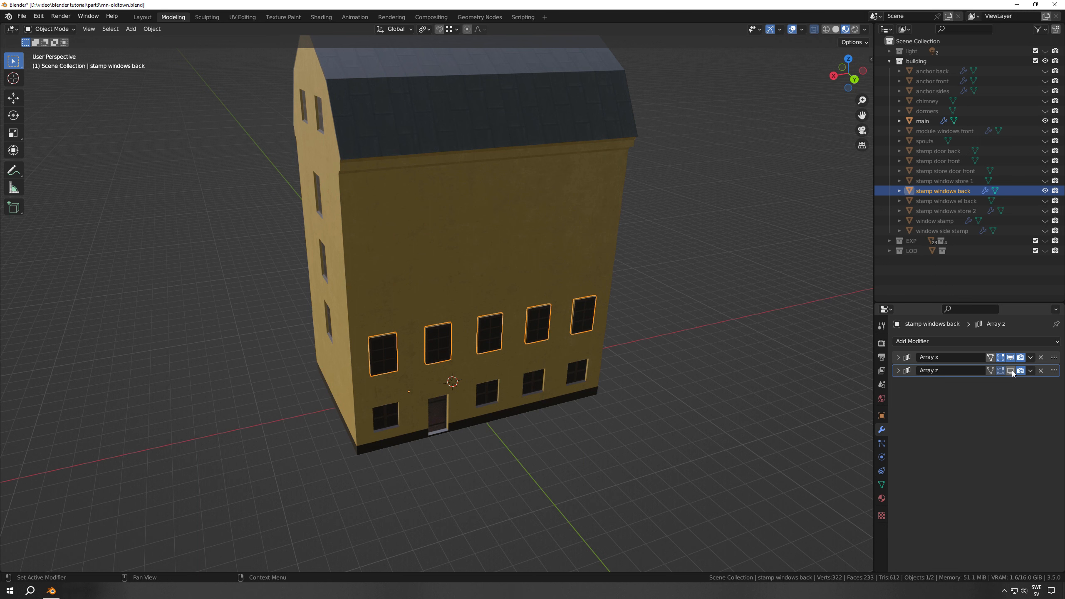
click(897, 370)
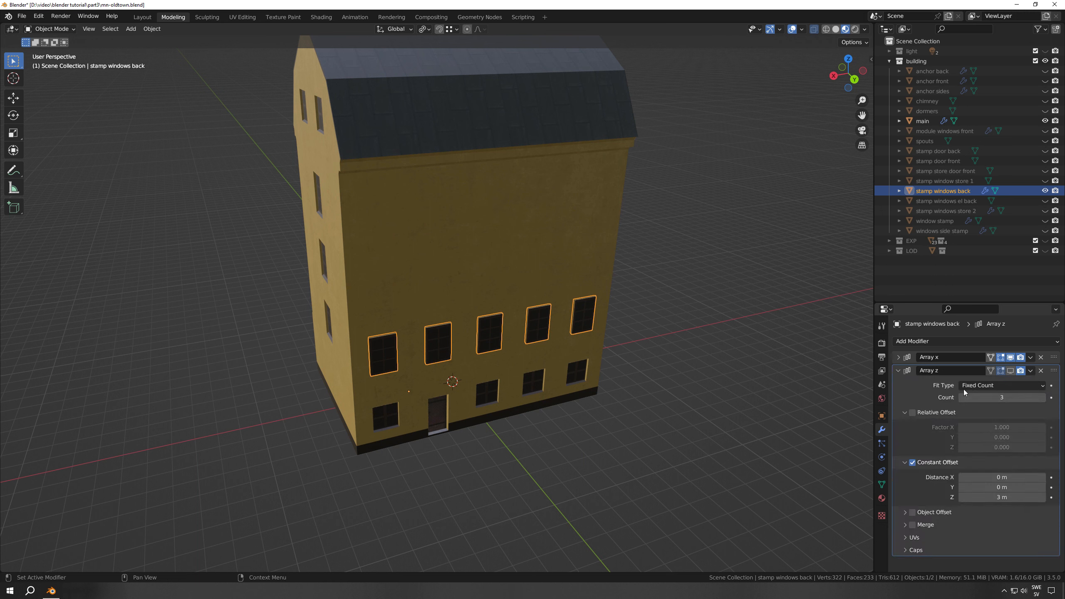
click(1010, 370)
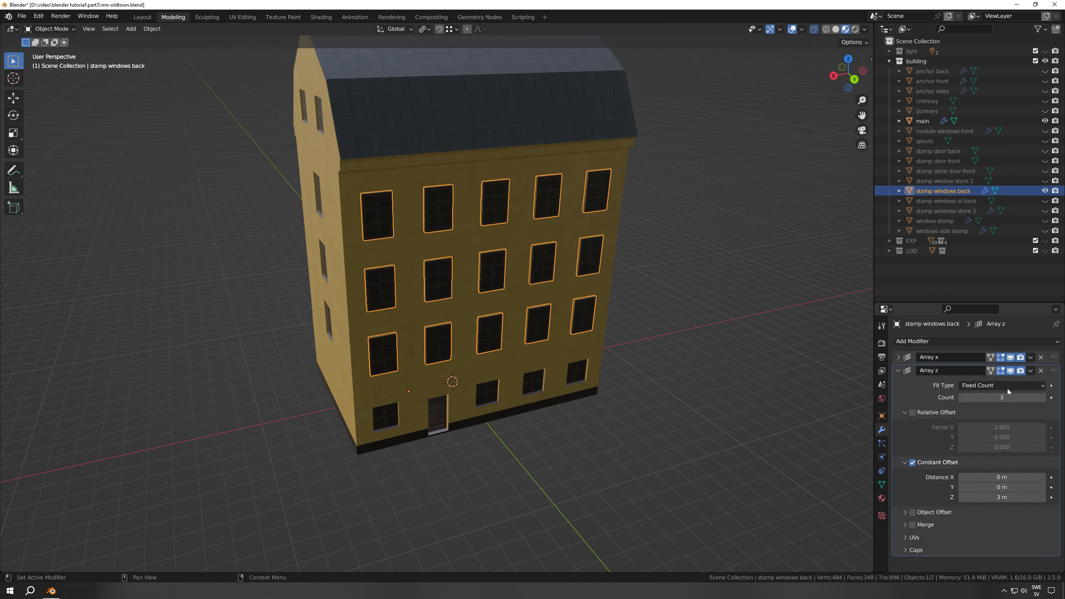
Try fewer rows of back windows by lowering the Array z count, and restore the count to 3
click(962, 398)
click(961, 398)
click(1042, 397)
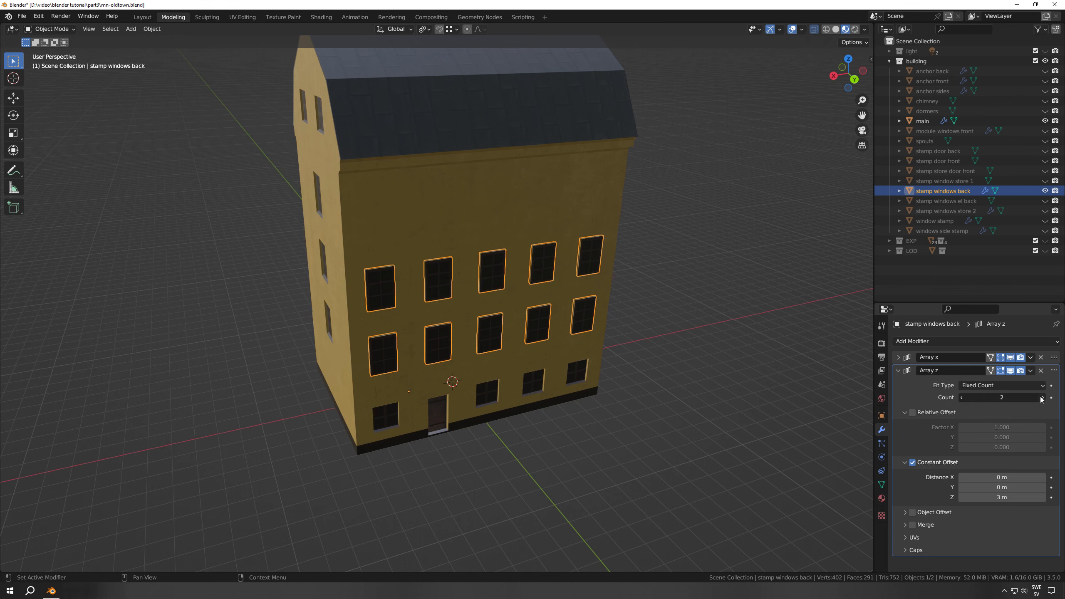
click(1042, 397)
Hide the stamp windows back object, and show and select "module windows front"
click(714, 346)
middle_drag(536, 294, 727, 290)
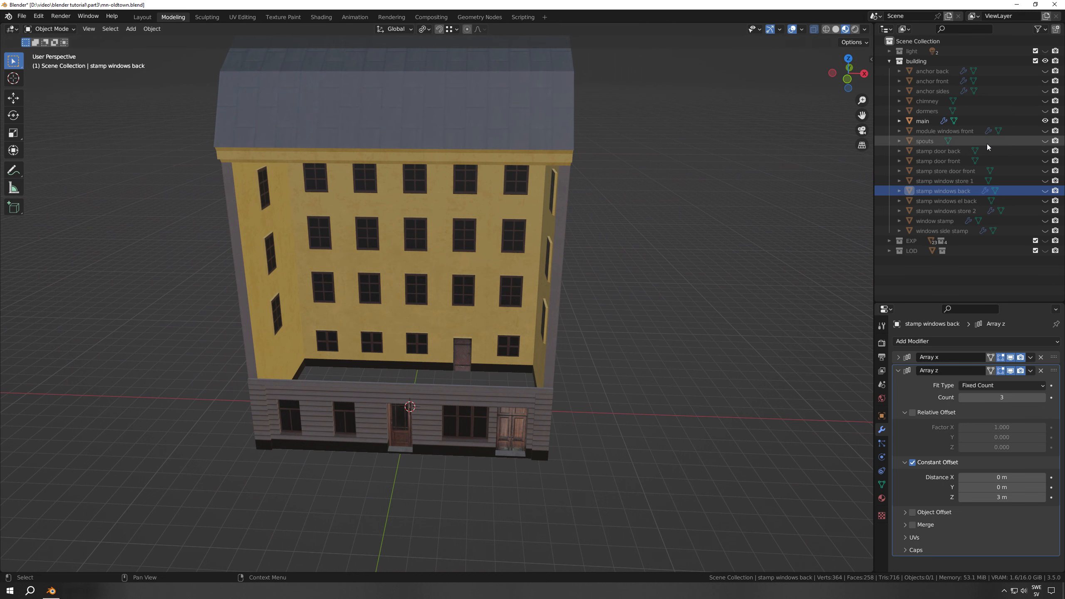
click(1045, 131)
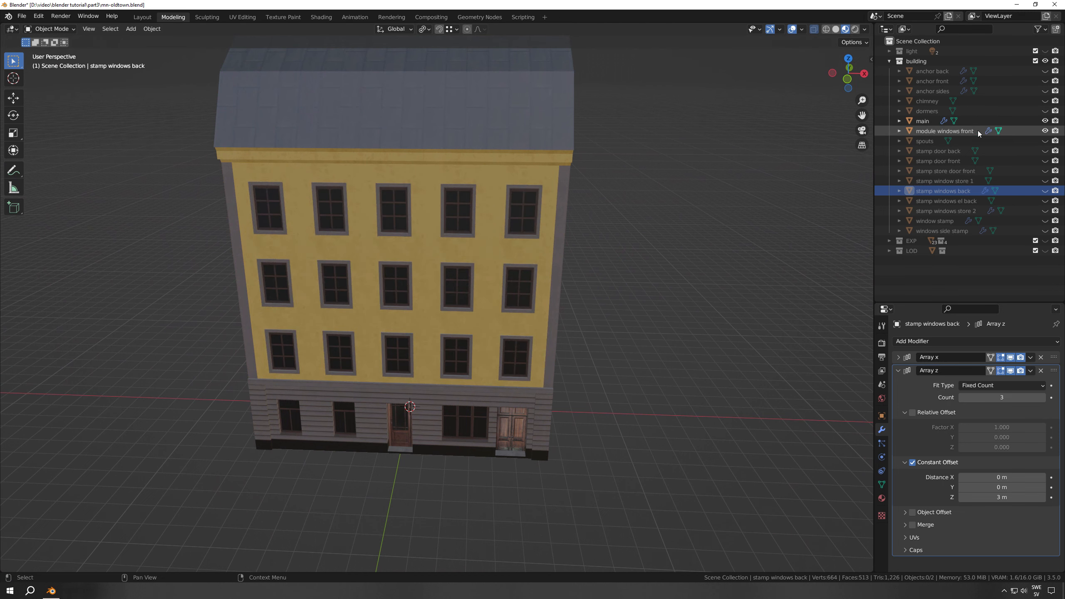
click(949, 133)
Examine the front window module on the facade up close and from several angles
shift+middle_drag(518, 360, 597, 375)
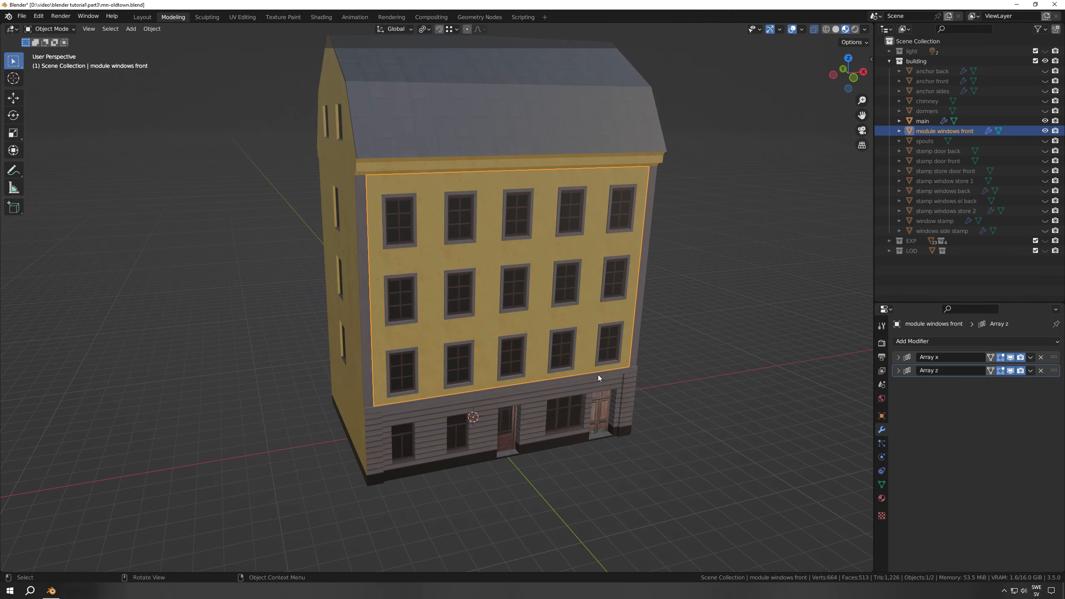
scroll(597, 374, up, 2)
middle_drag(482, 409, 531, 375)
scroll(531, 375, up, 4)
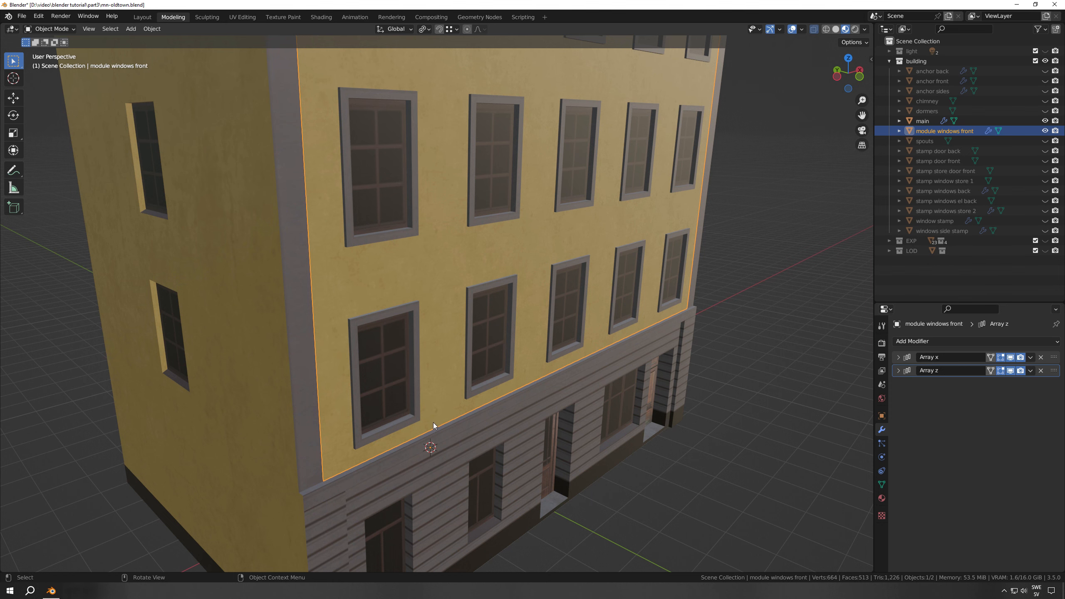
middle_drag(432, 422, 504, 402)
middle_drag(483, 404, 485, 404)
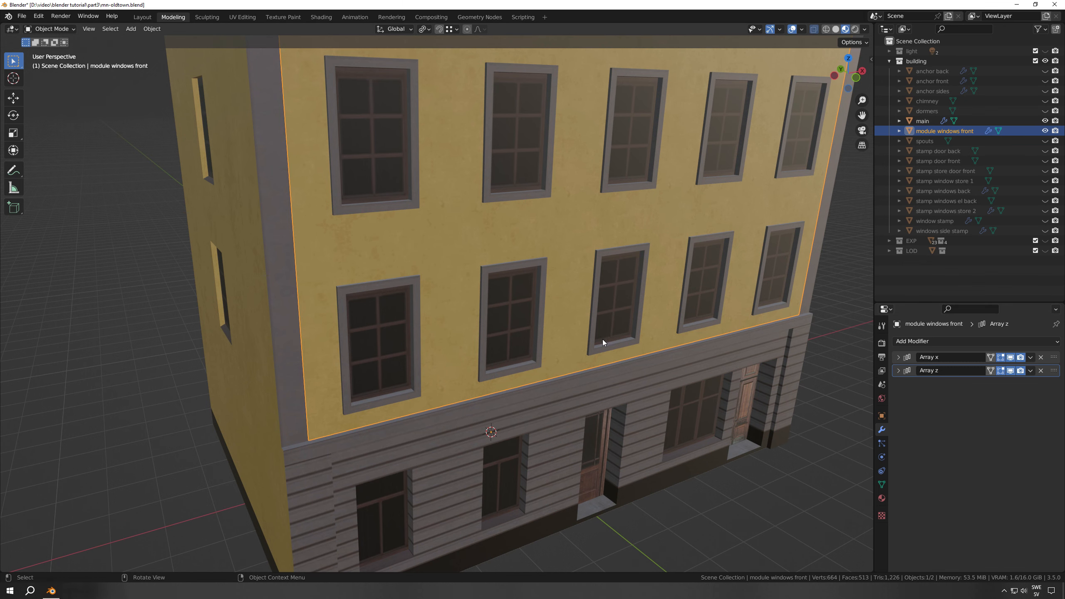
middle_drag(602, 341, 301, 156)
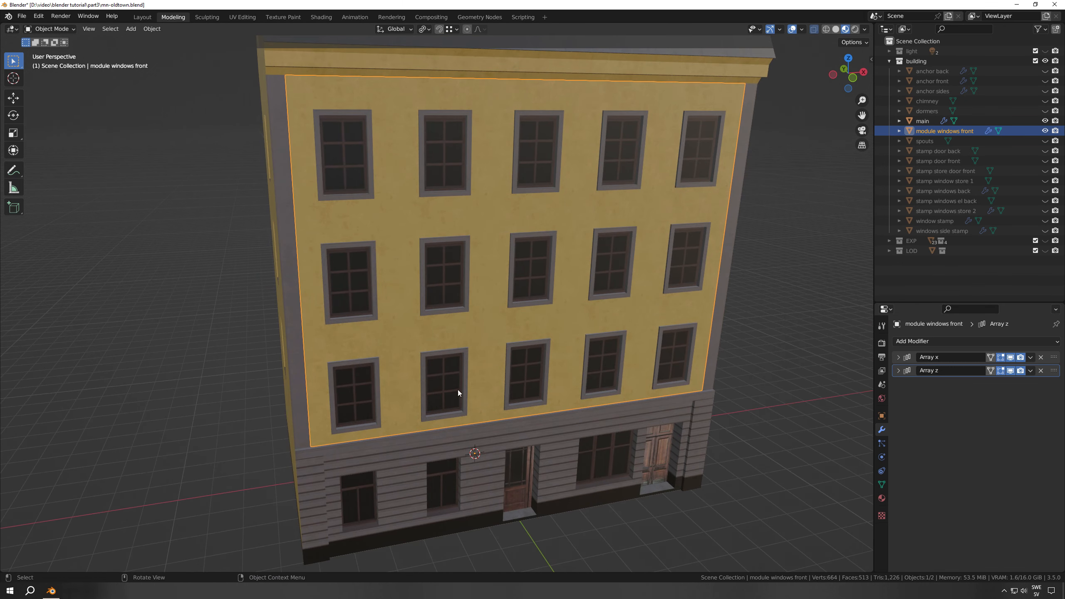
middle_drag(458, 392, 543, 383)
Turn off the viewport display of both Array modifiers on module windows front and open the single module in Edit Mode
click(1010, 370)
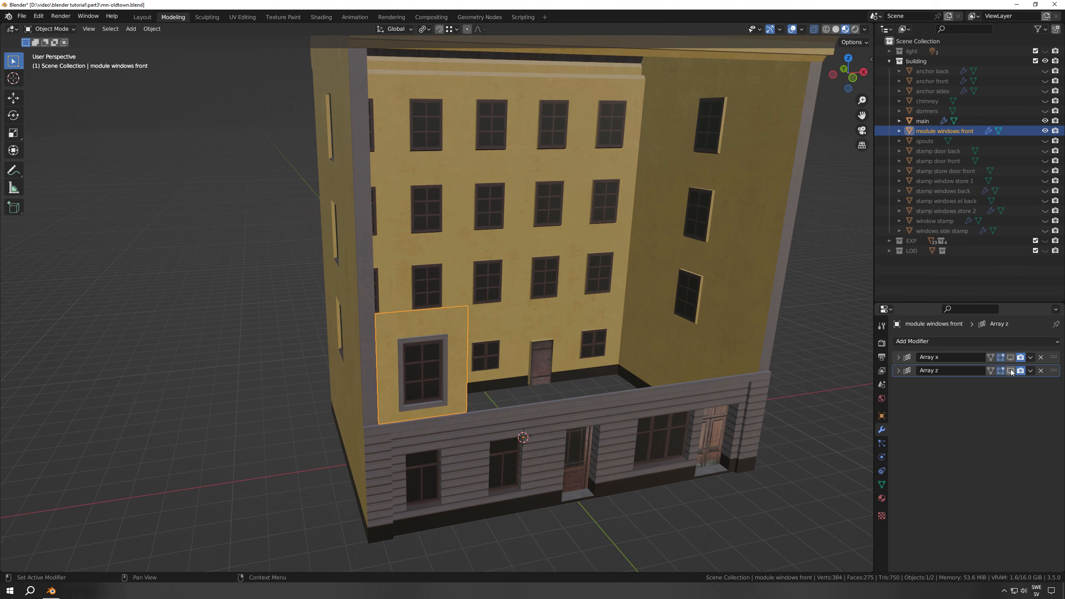
scroll(481, 422, up, 1)
shift+middle_drag(480, 425, 540, 326)
key(Tab)
scroll(520, 372, up, 3)
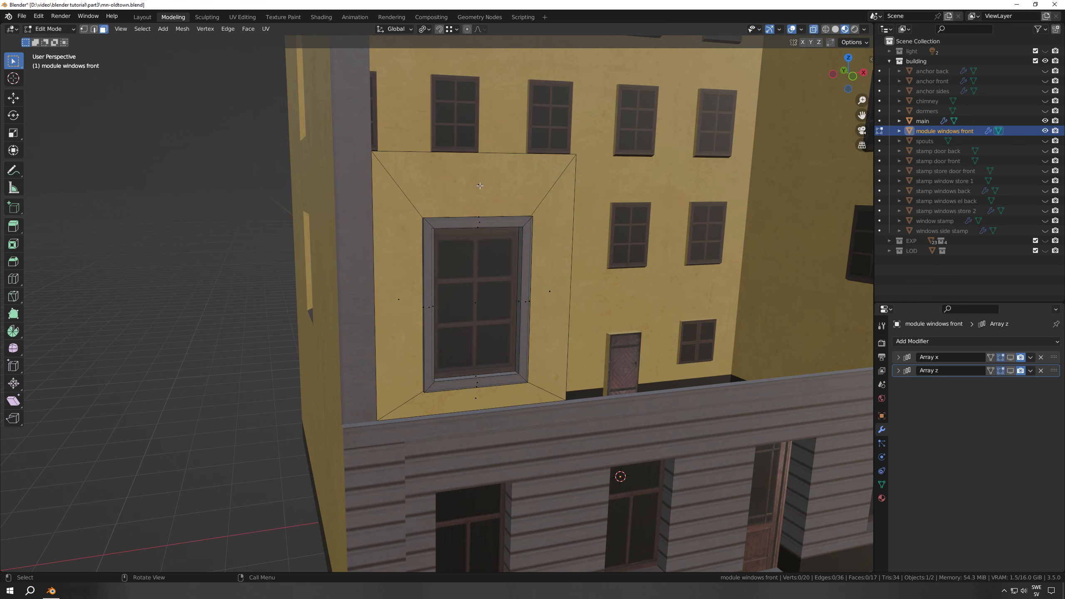
Select the wall face above the window and the window pane face to examine how the module is built
click(479, 186)
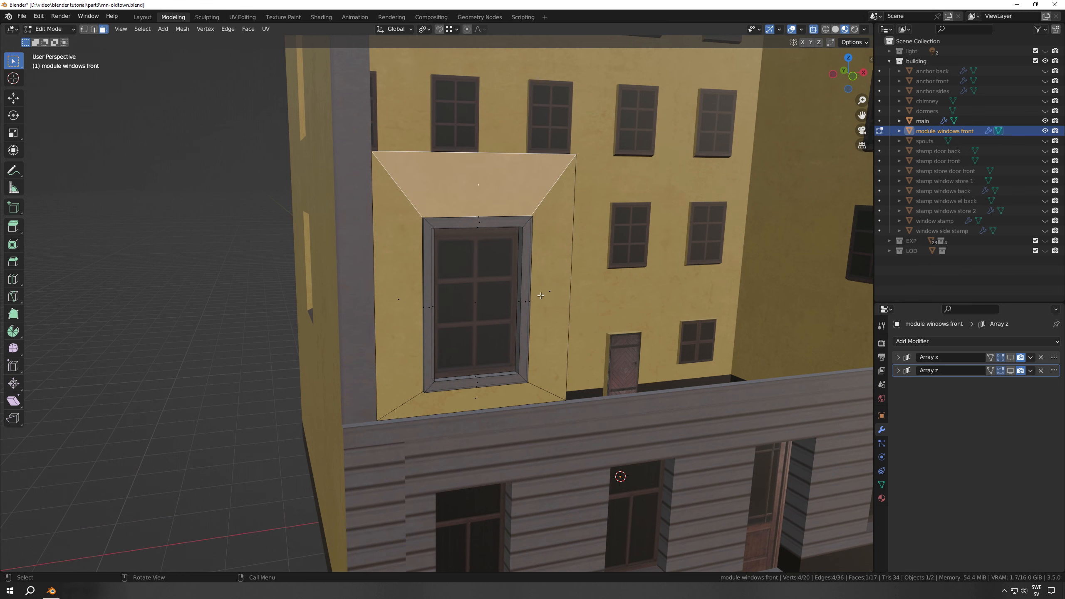
middle_drag(447, 383, 505, 389)
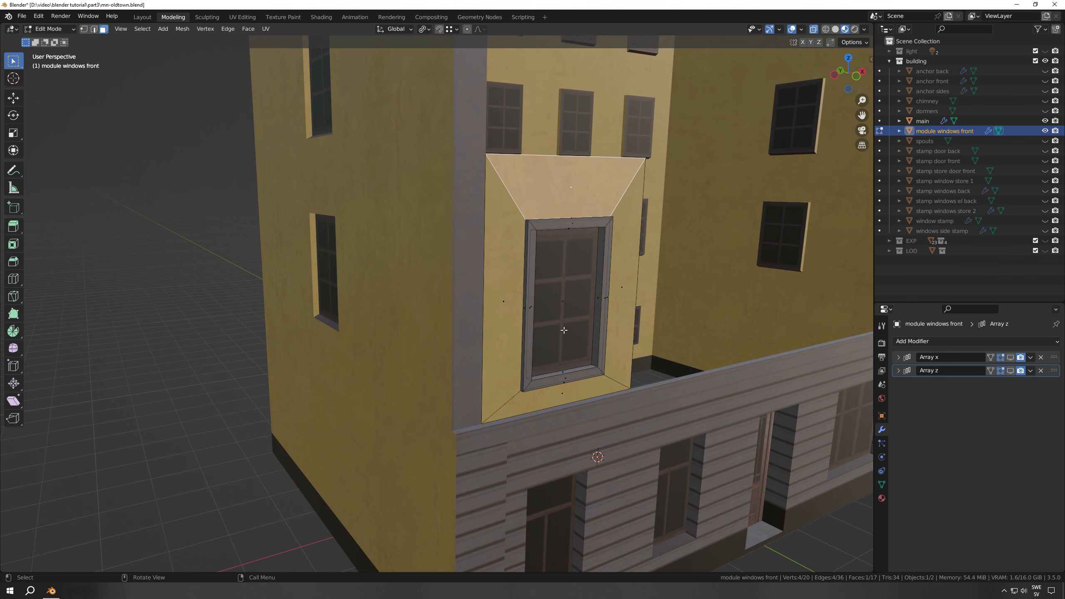
click(568, 316)
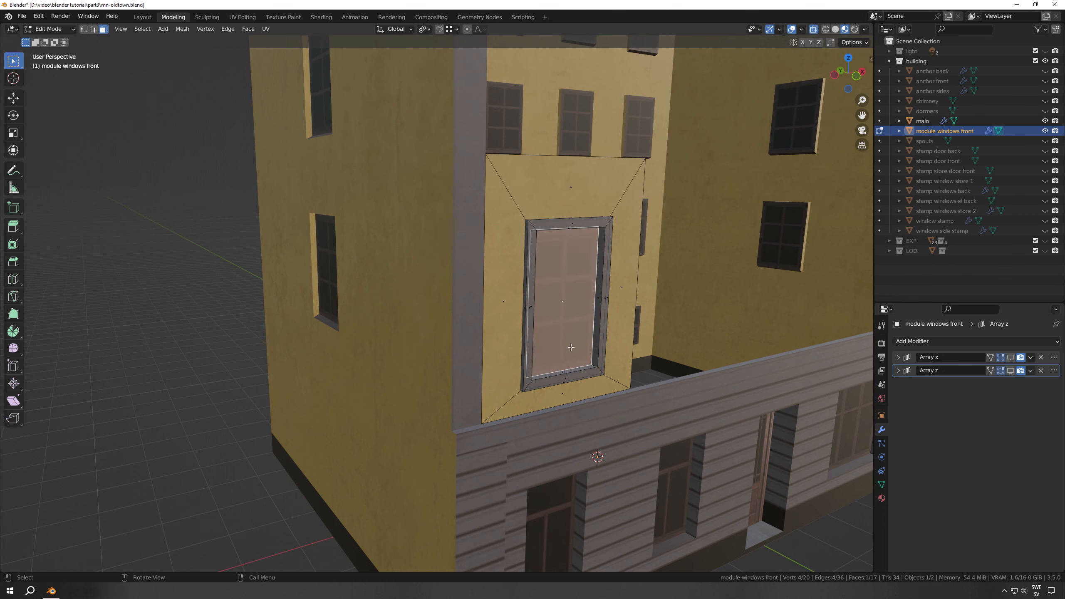
middle_drag(568, 316, 525, 345)
scroll(519, 327, down, 2)
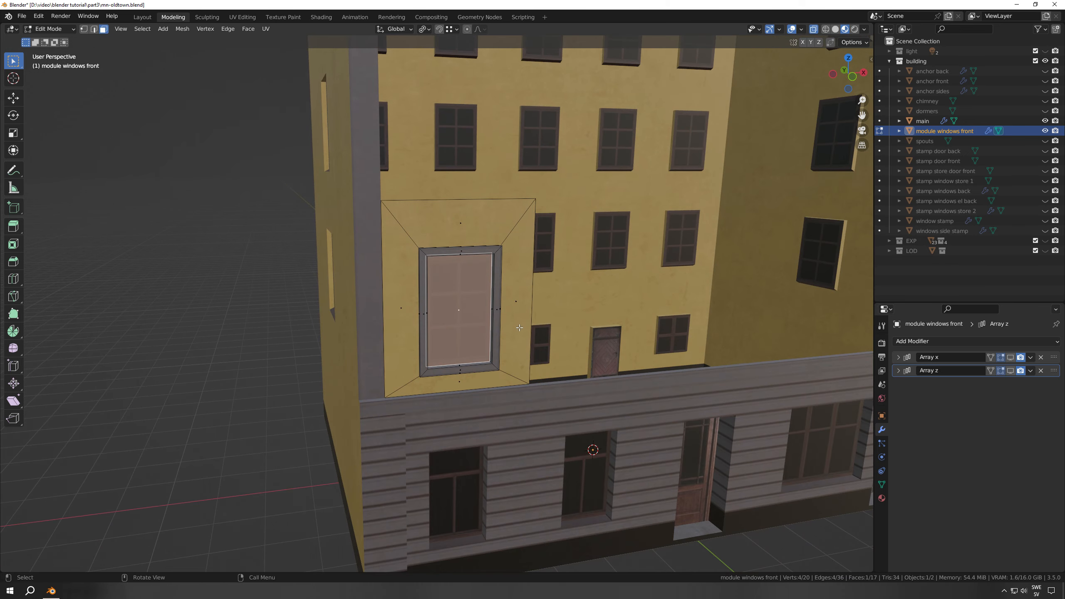
Return to Object Mode and turn the viewport display of Array x and Array z back on for module windows front
key(Tab)
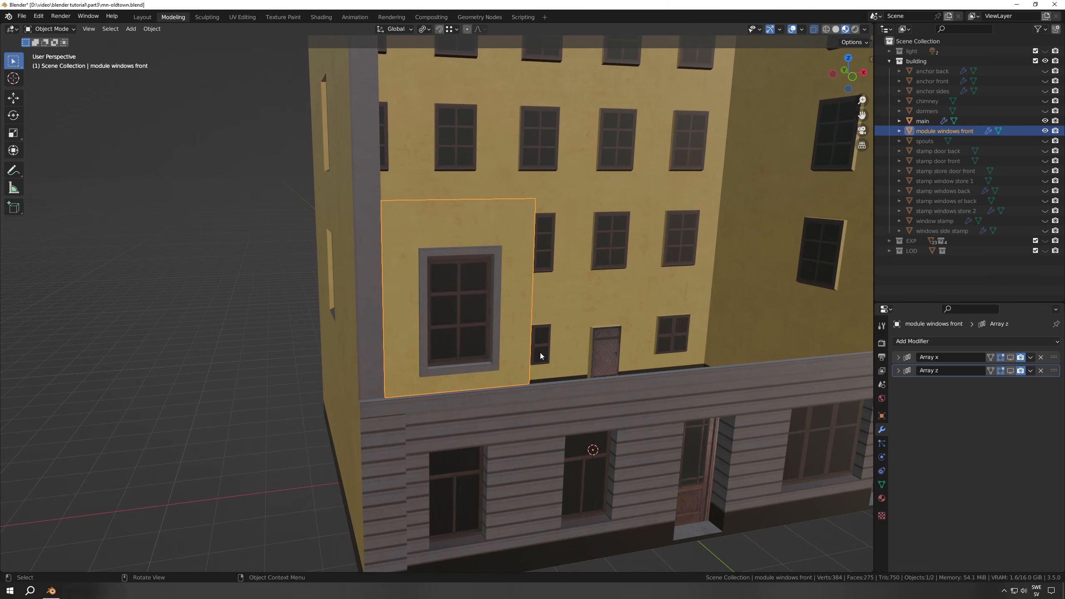
click(1010, 357)
click(1011, 370)
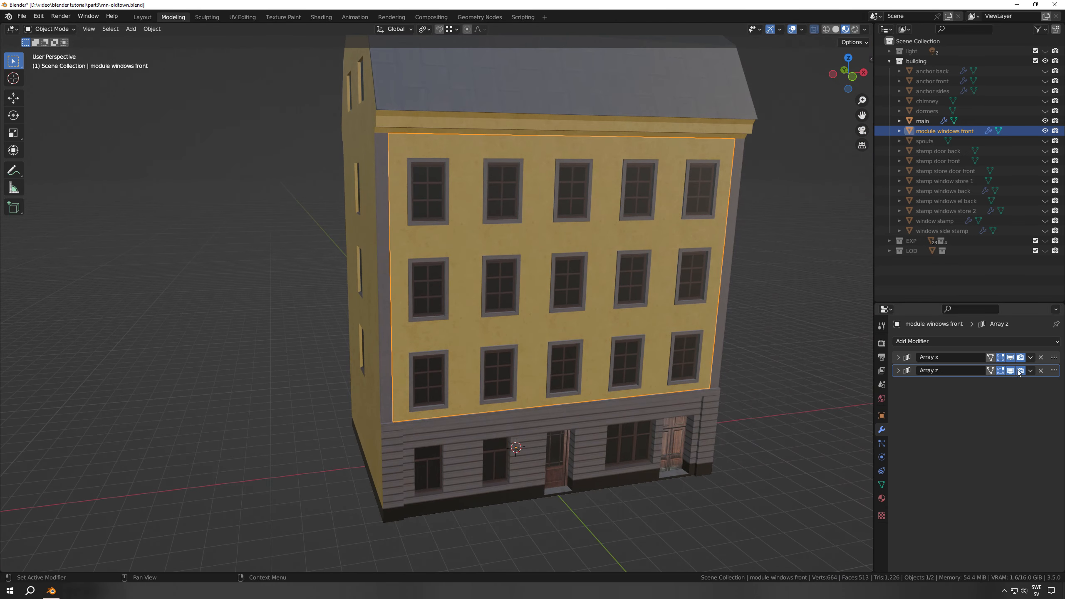
Expand the front module's Array z settings, try a lower count, and restore the count to 3
click(898, 371)
click(961, 397)
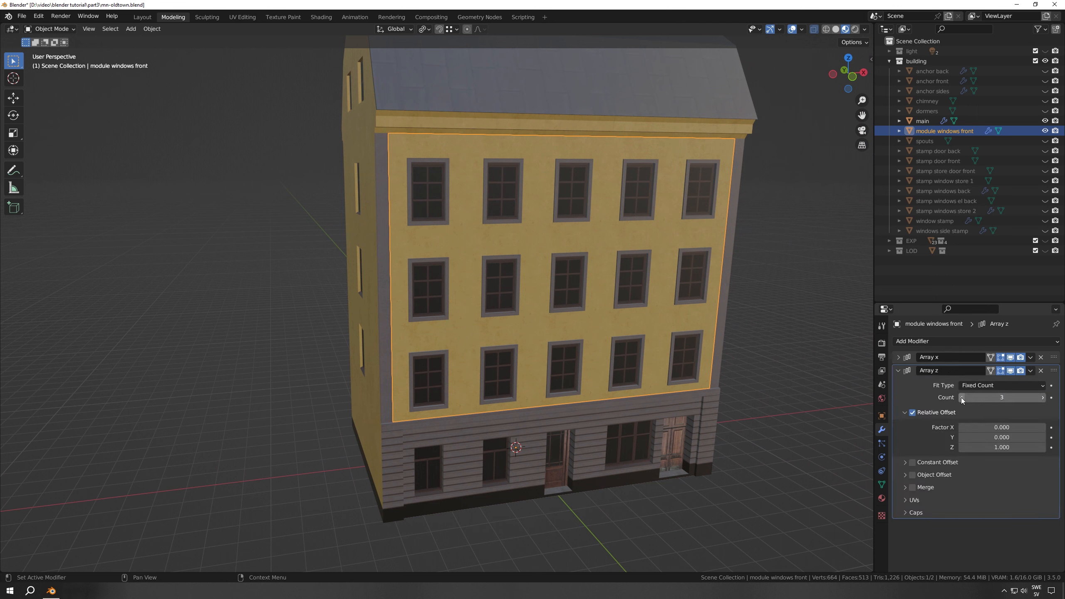
click(1042, 397)
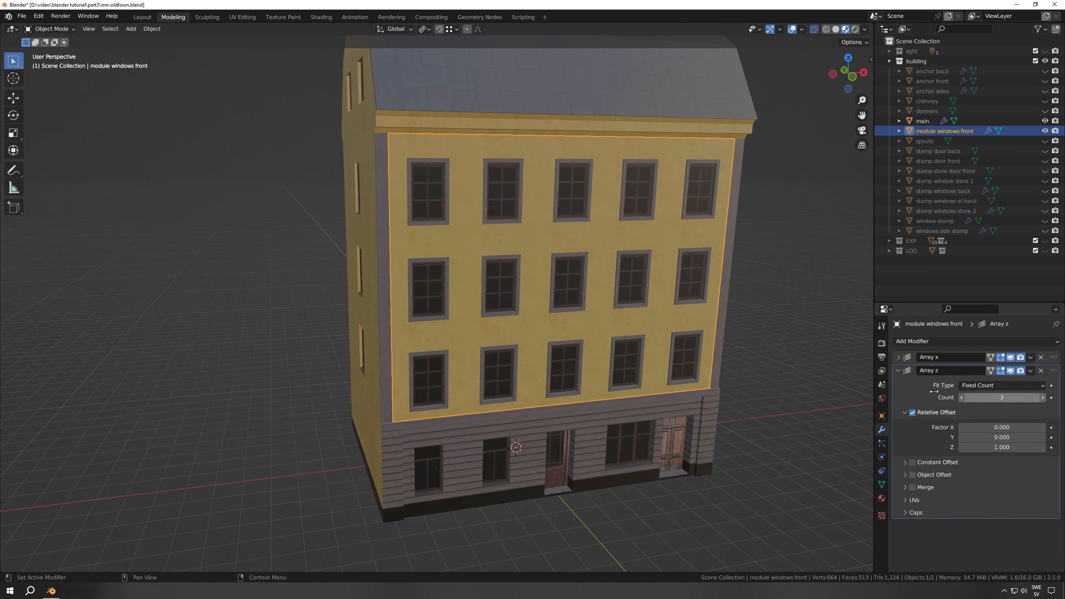
Save the file, and show and select the chimney object on the roof
key(ctrl+s)
shift+middle_drag(615, 207, 592, 391)
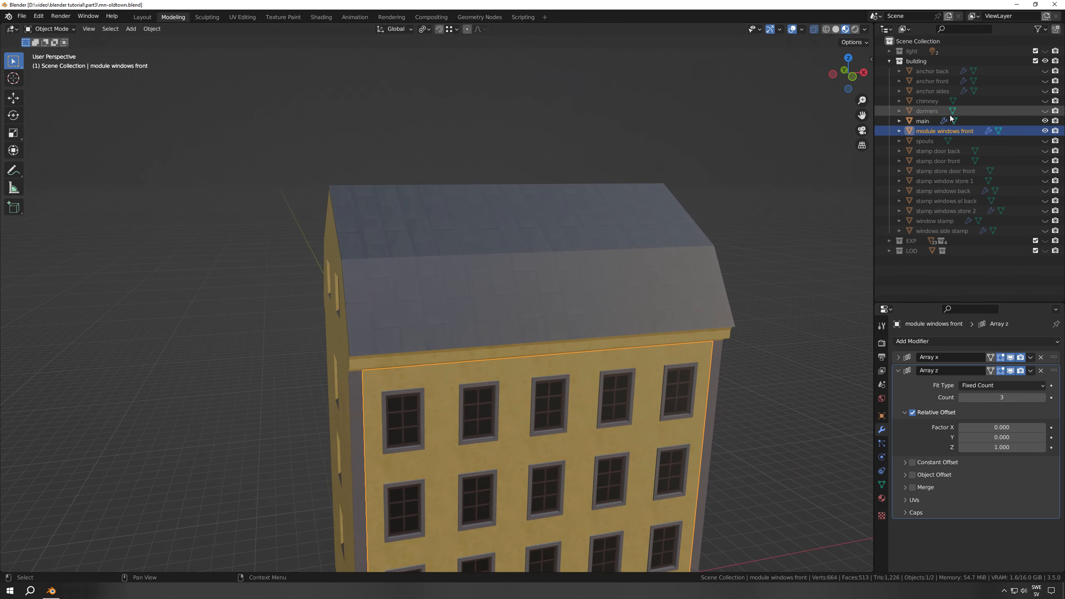
click(1044, 101)
click(942, 100)
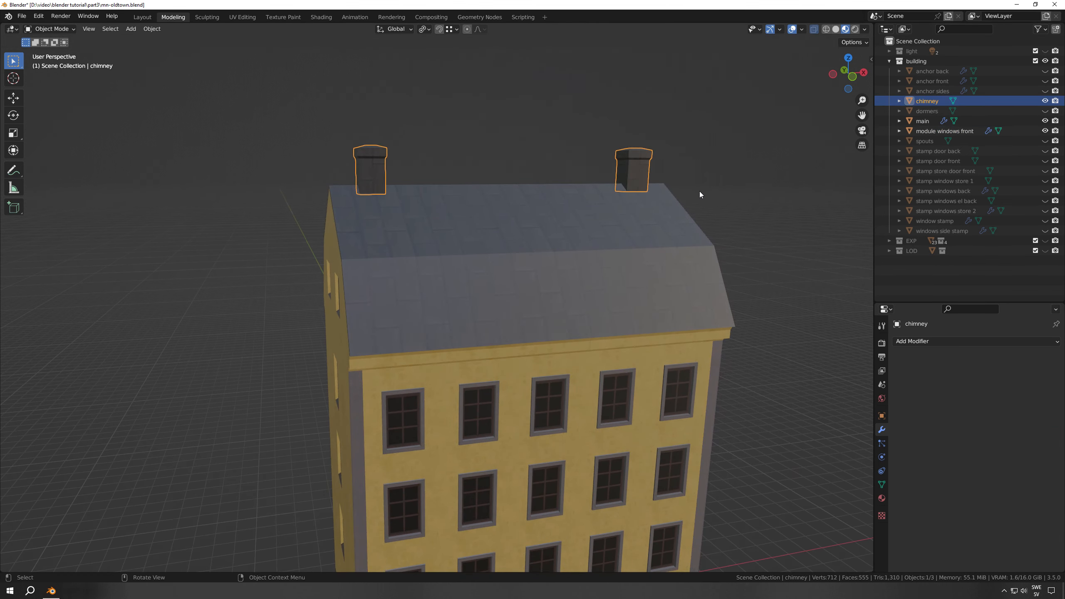
middle_drag(698, 191, 612, 222)
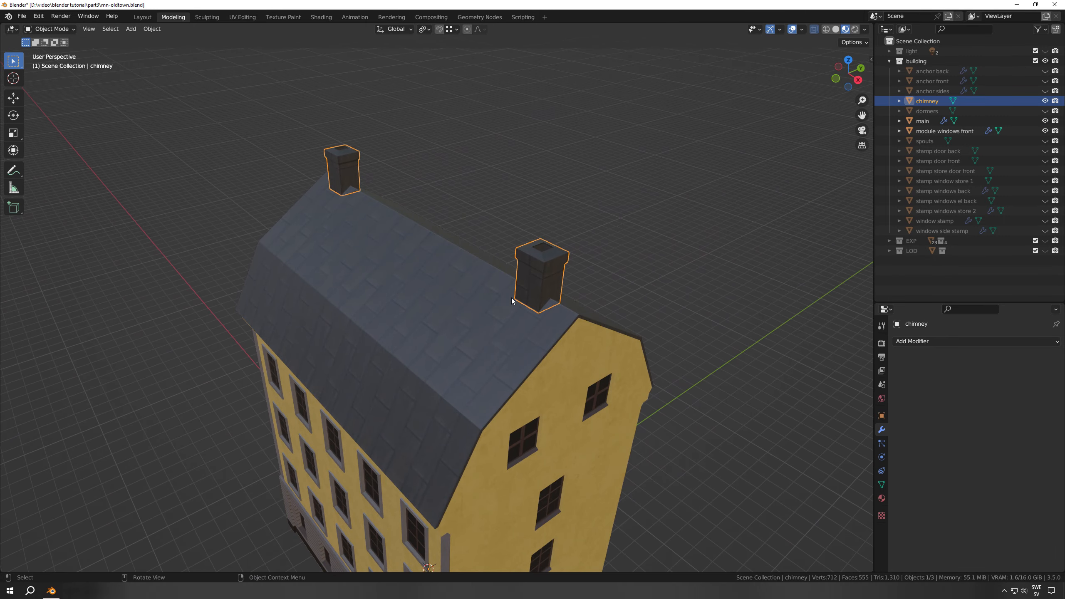
Inspect the chimney mesh in Edit Mode where it meets the roof, save the file, and deselect its geometry
key(Tab)
scroll(509, 310, up, 5)
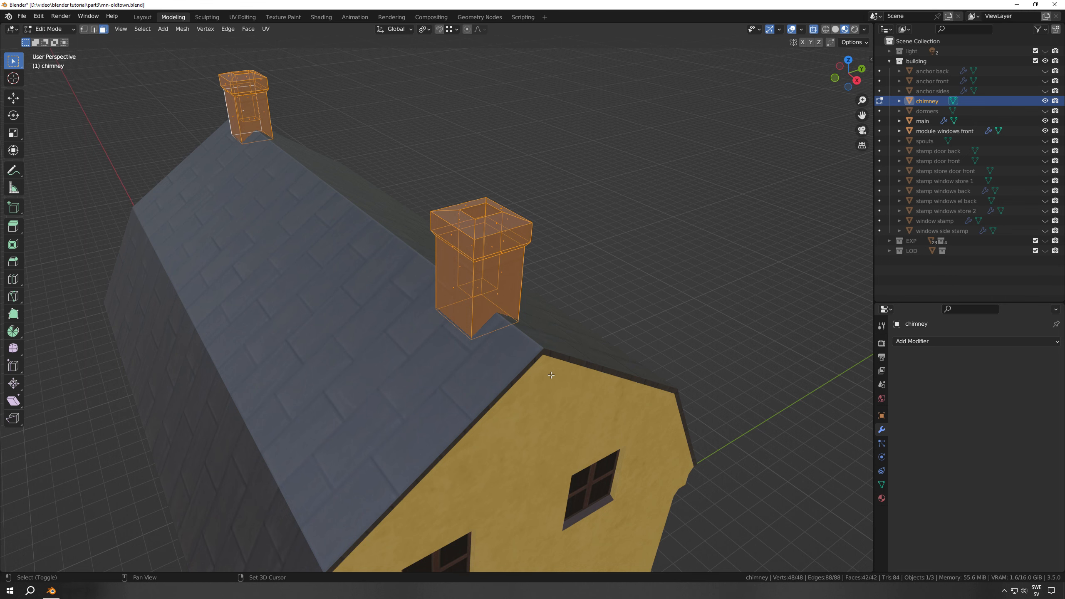
shift+middle_drag(499, 352, 504, 292)
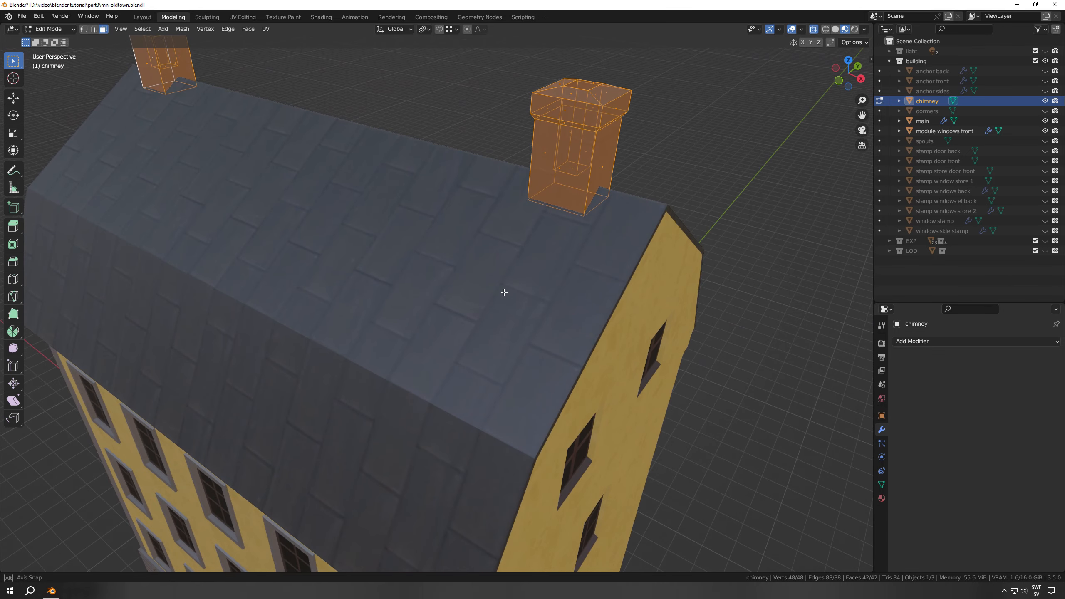
scroll(504, 292, down, 1)
key(ctrl+s)
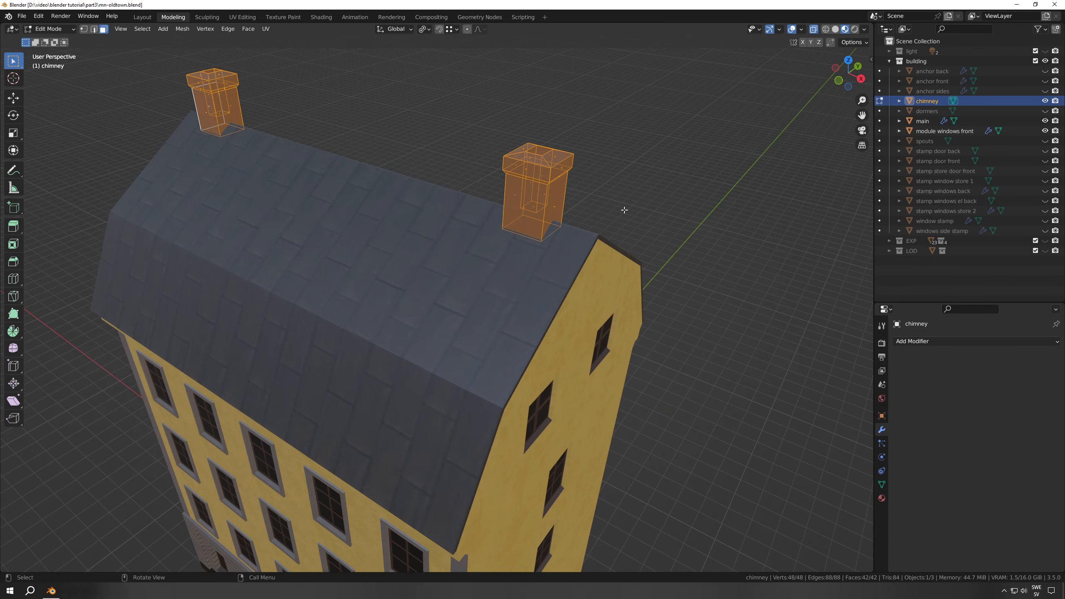
click(624, 209)
Show and select the dormers object to inspect the dormer windows on the front roof slope
click(1044, 112)
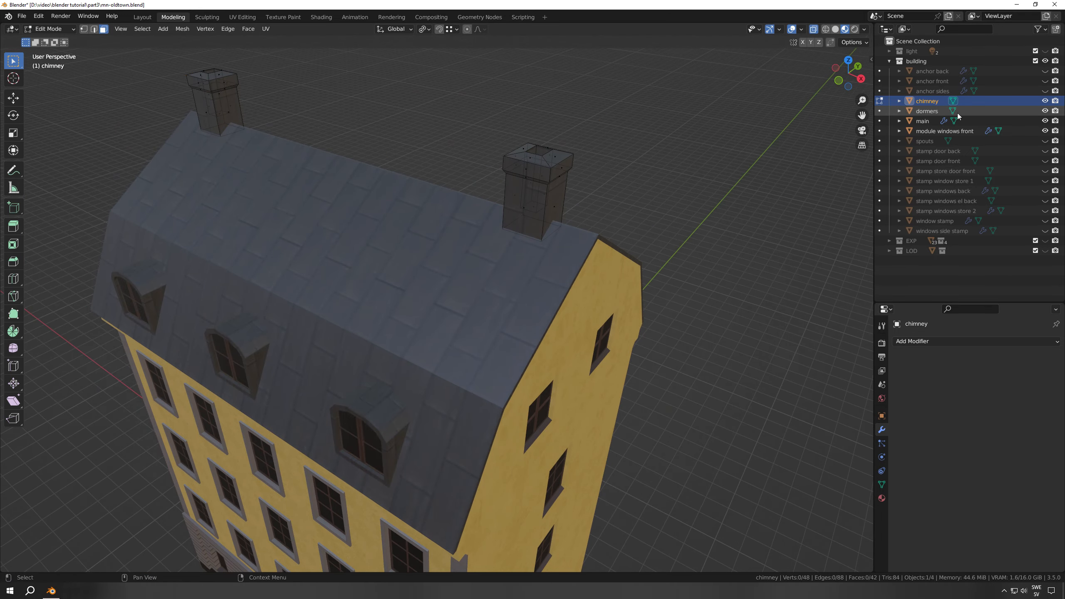
click(920, 112)
middle_drag(351, 361, 413, 347)
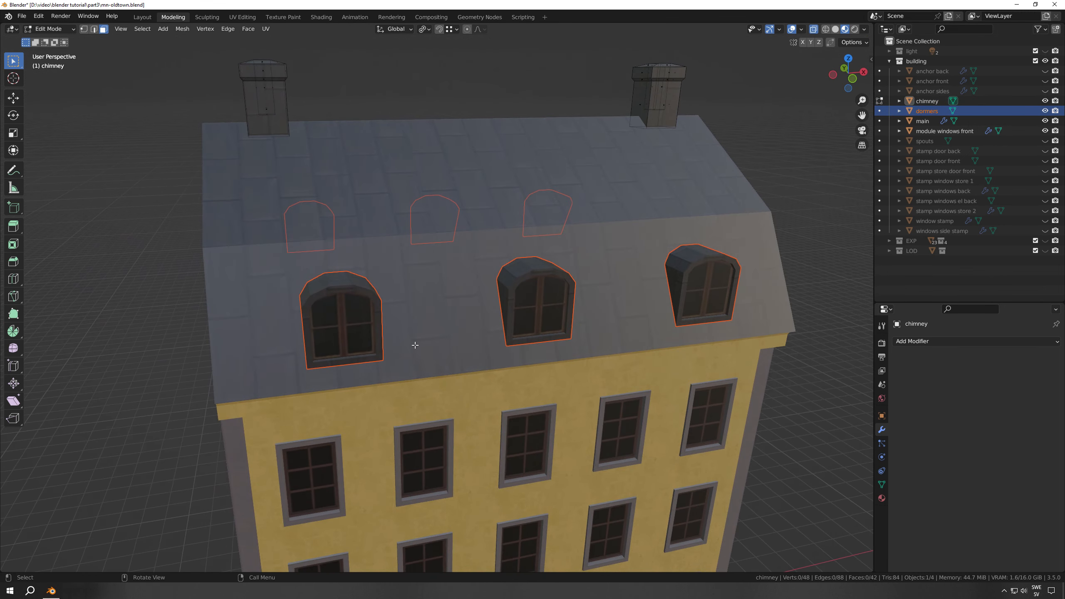
Leave the chimney's Edit Mode, select the dormers object, and examine how the front dormers sit on the roof slope
key(Tab)
click(349, 326)
middle_drag(347, 324, 710, 184)
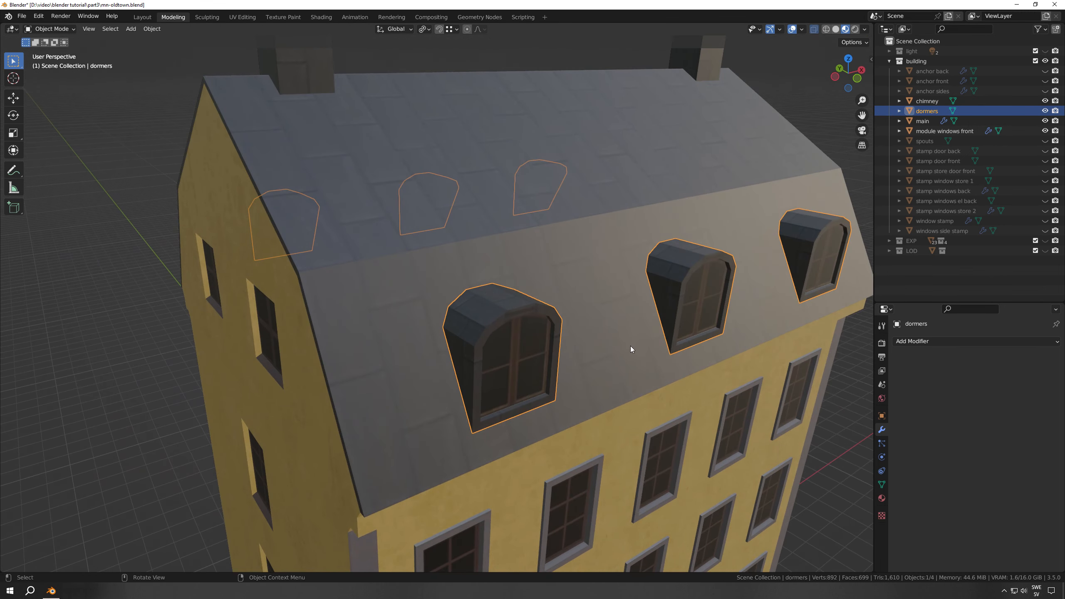
middle_drag(630, 348, 577, 343)
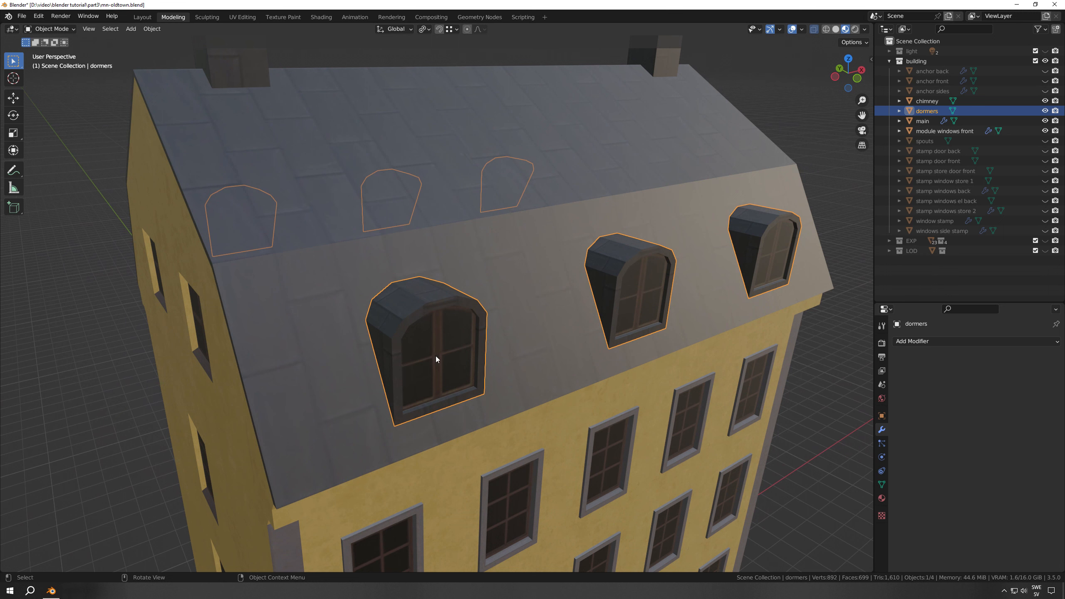
middle_drag(409, 309, 471, 337)
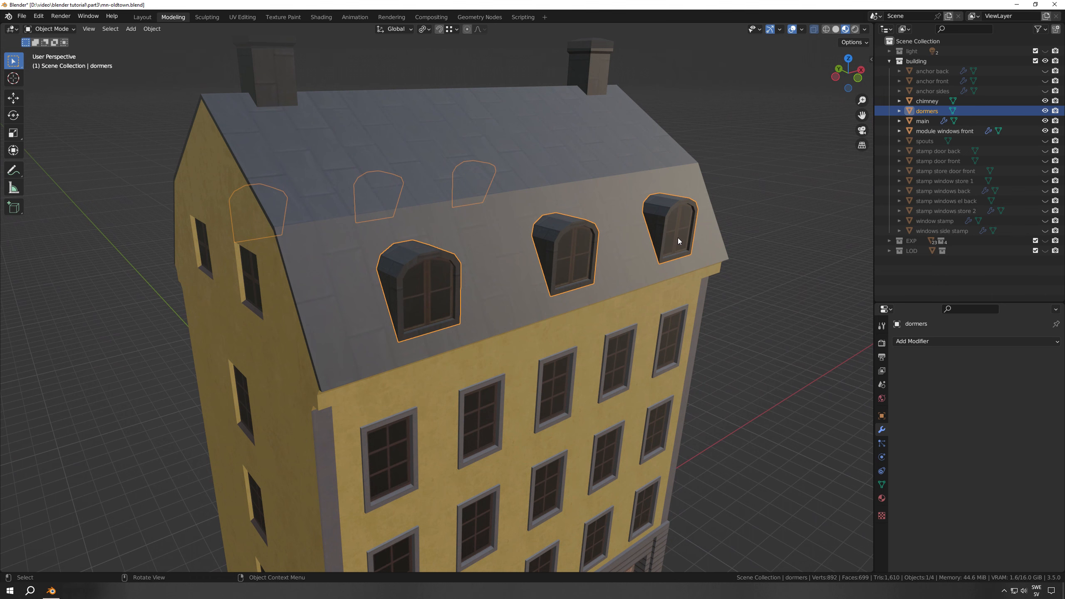
middle_drag(662, 257, 322, 292)
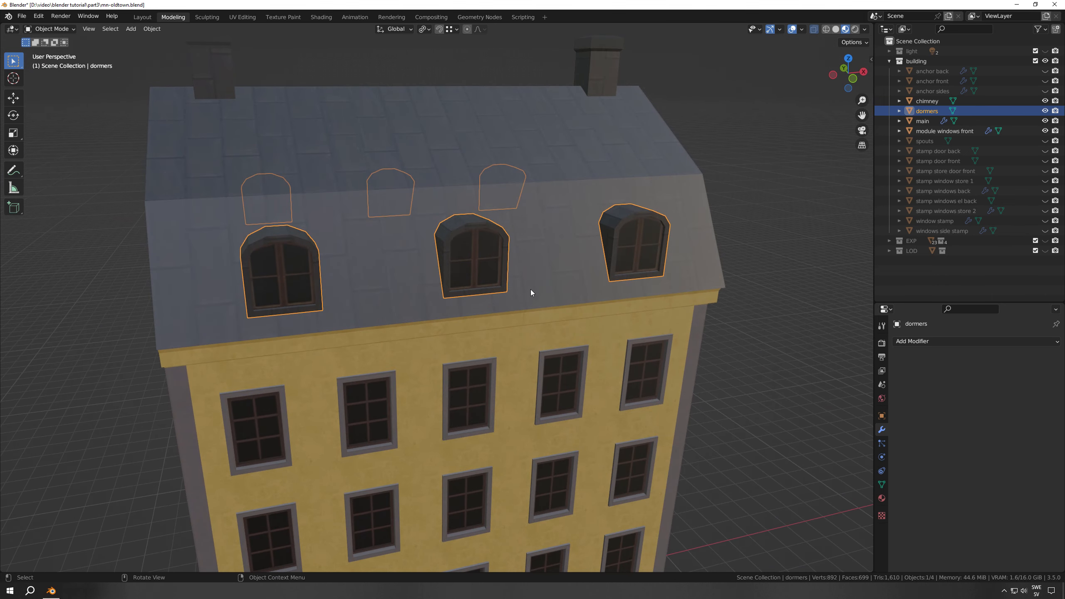
shift+middle_drag(498, 313, 514, 291)
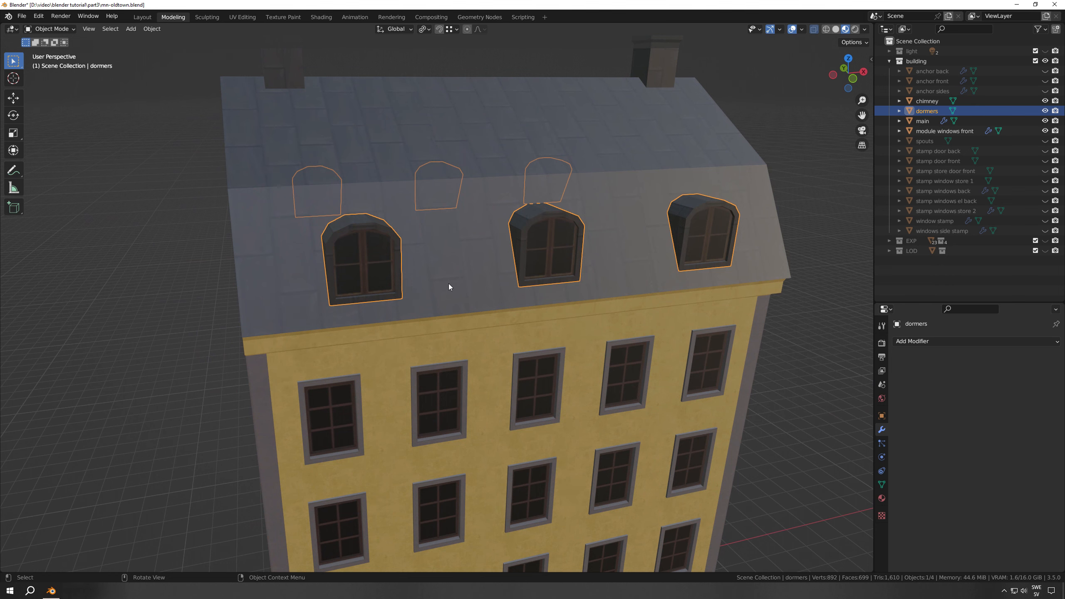
mouse_move(448, 284)
middle_down()
mouse_move(435, 290)
mouse_move(446, 294)
middle_up()
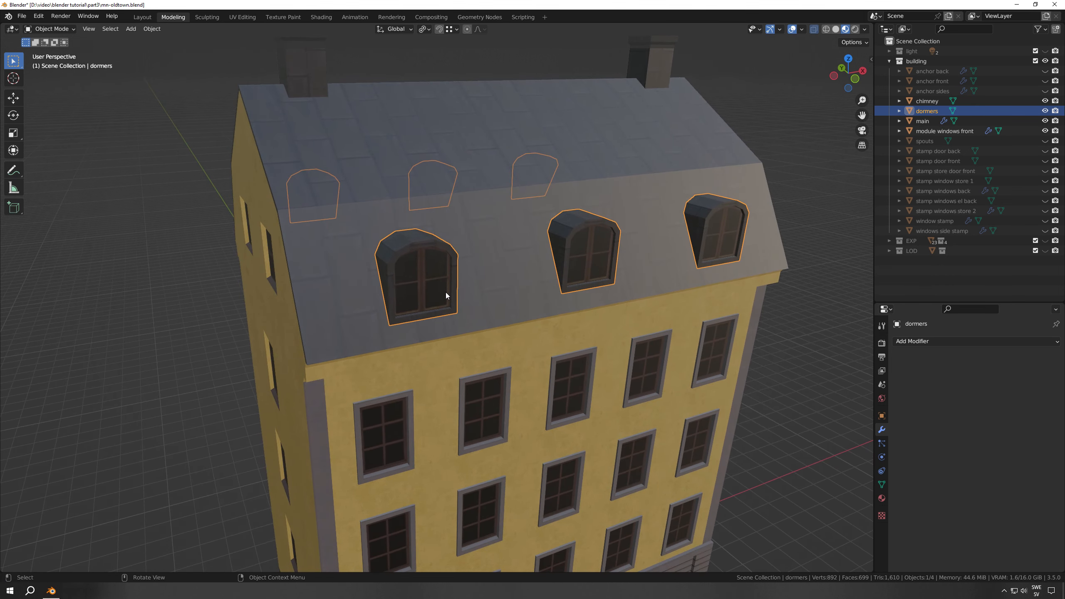
Open the dormers mesh in Edit Mode, inspect the arched dormer geometry up close, and save the file
key(Tab)
scroll(445, 293, up, 5)
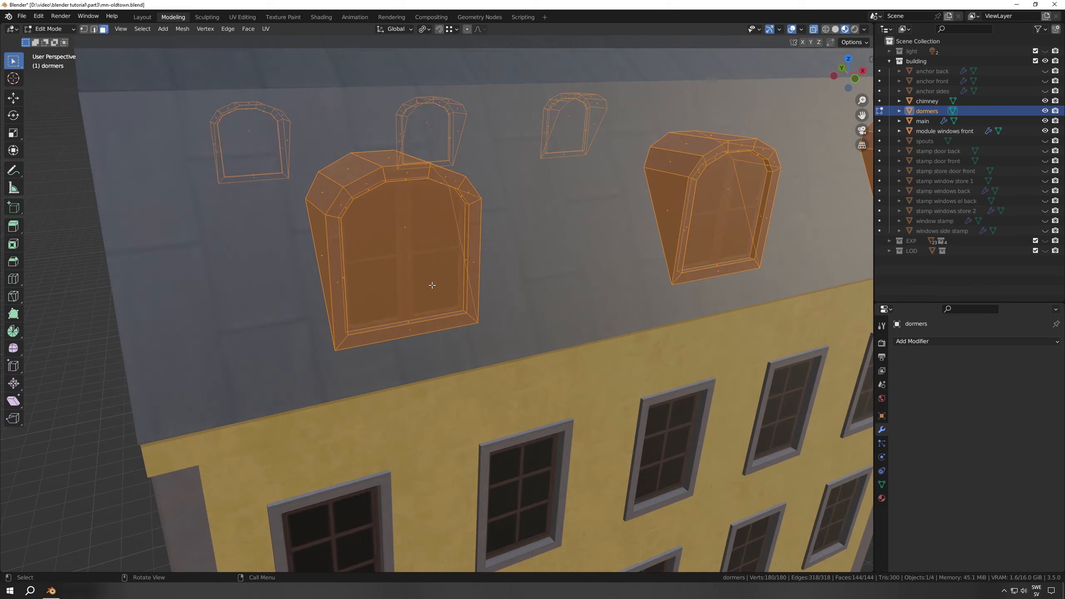
middle_drag(352, 253, 450, 260)
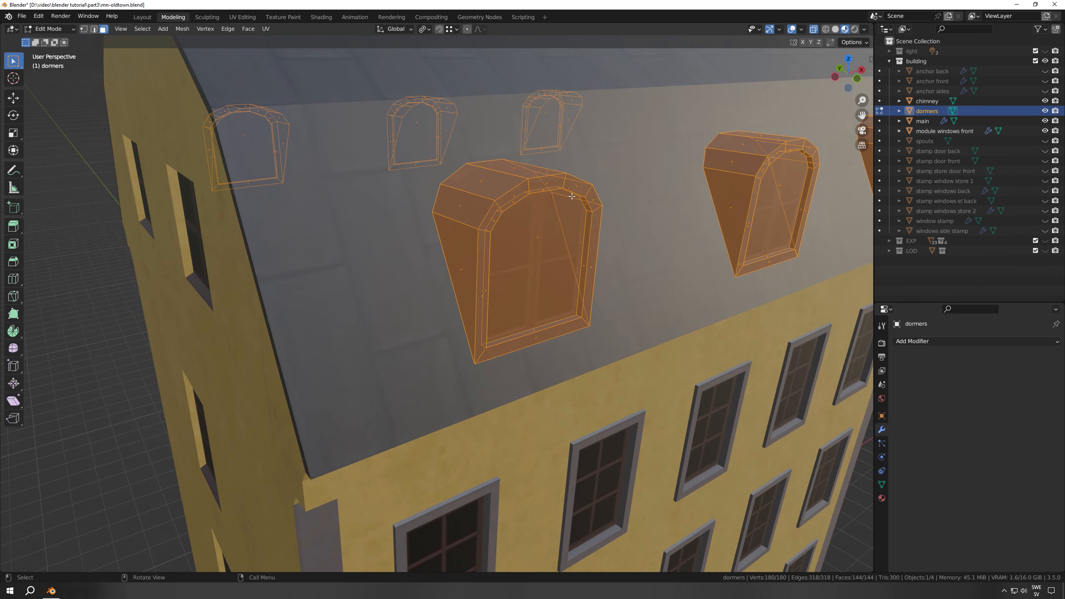
scroll(494, 290, down, 3)
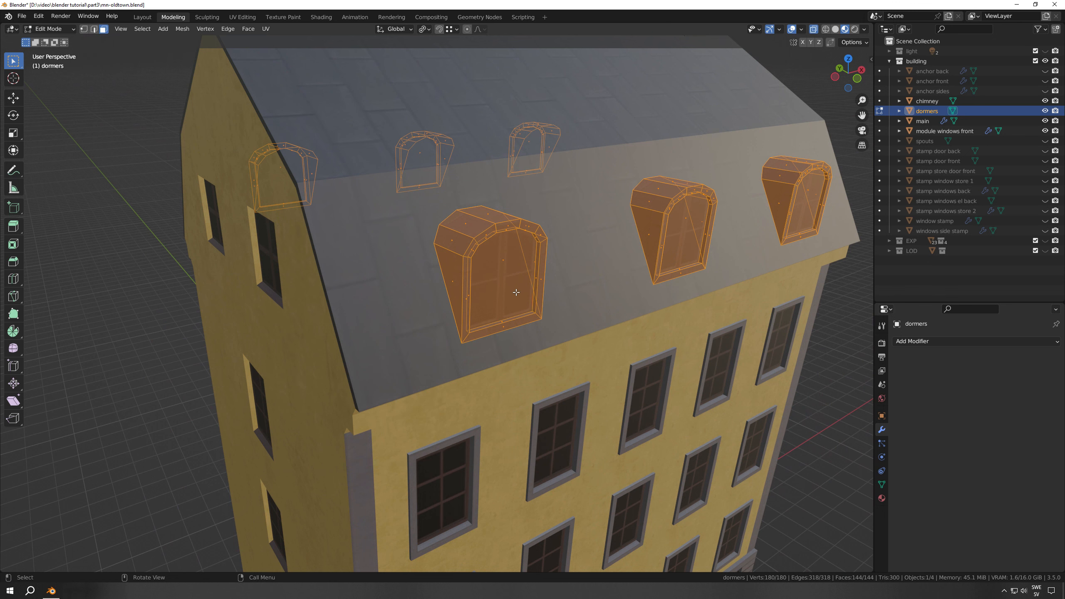
key(ctrl+s)
Examine in right orthographic wireframe view how the dormers' rear edges meet the roof slope, and return to Material Preview shading
key(KP_3)
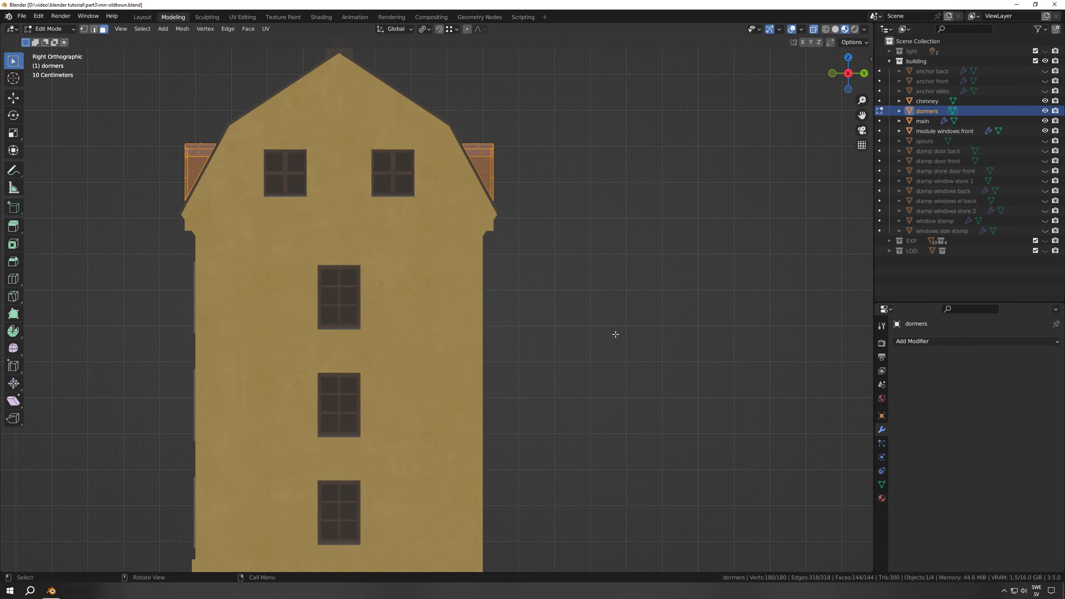
shift+middle_drag(309, 245, 561, 362)
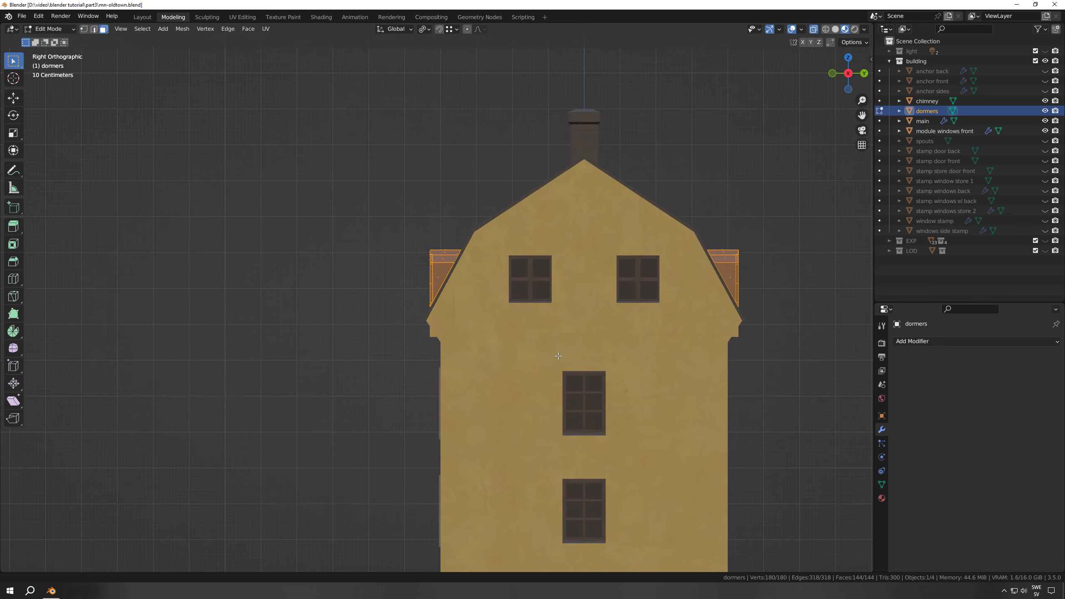
scroll(501, 303, up, 6)
shift+middle_drag(500, 303, 464, 345)
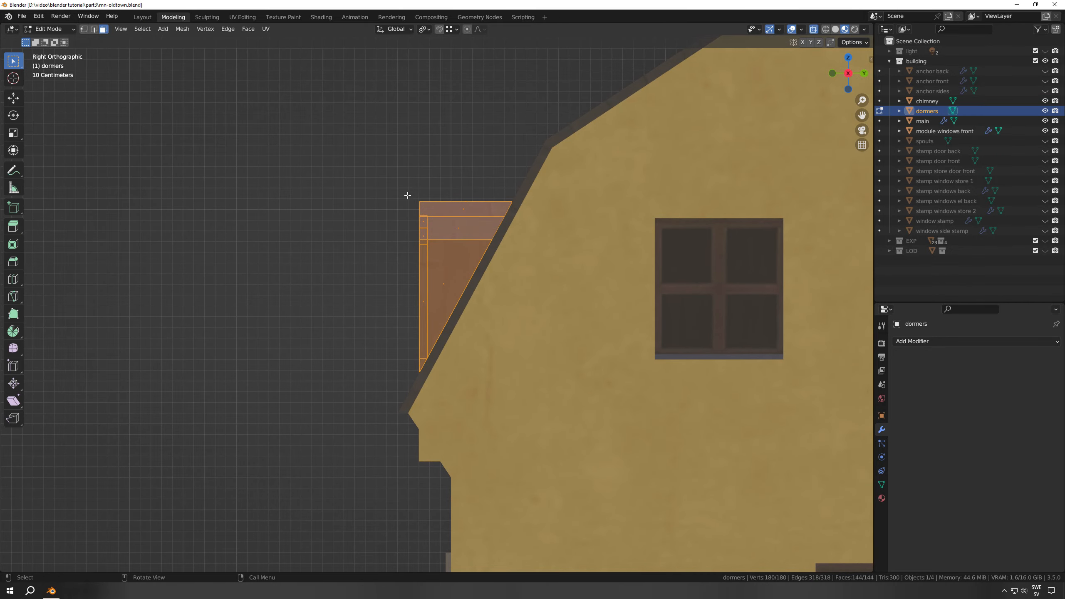
scroll(525, 225, up, 2)
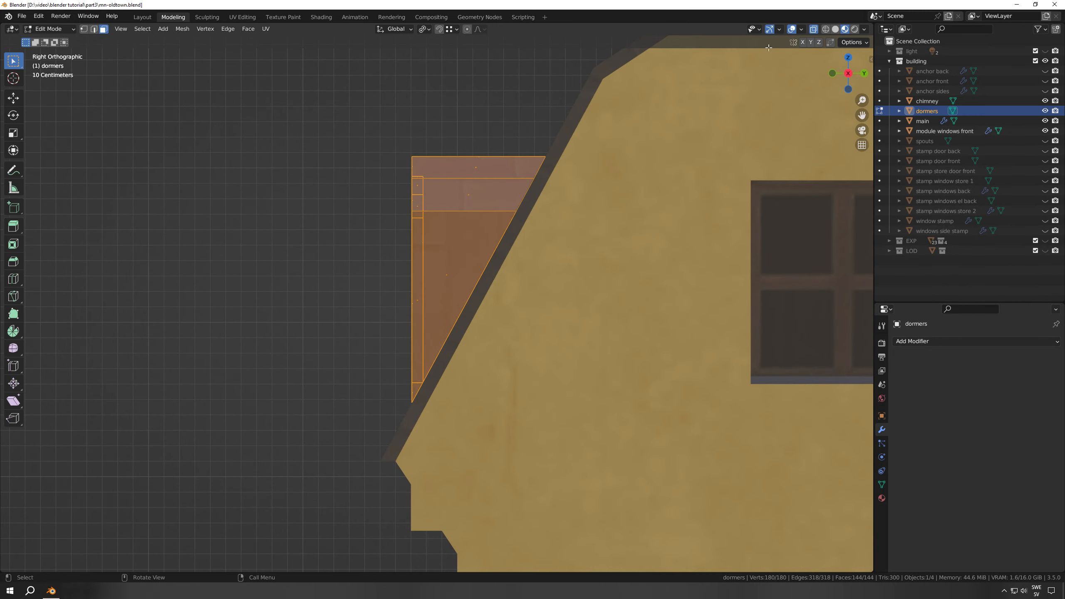
shift+middle_drag(554, 226, 500, 301)
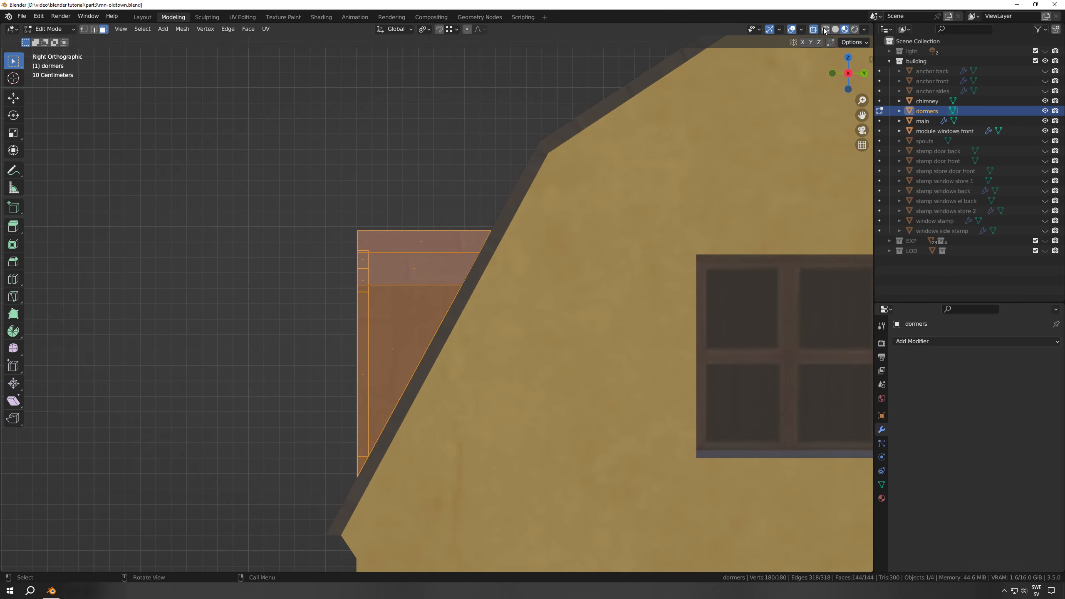
click(825, 29)
scroll(560, 244, up, 5)
shift+middle_drag(563, 183, 486, 316)
scroll(492, 301, down, 7)
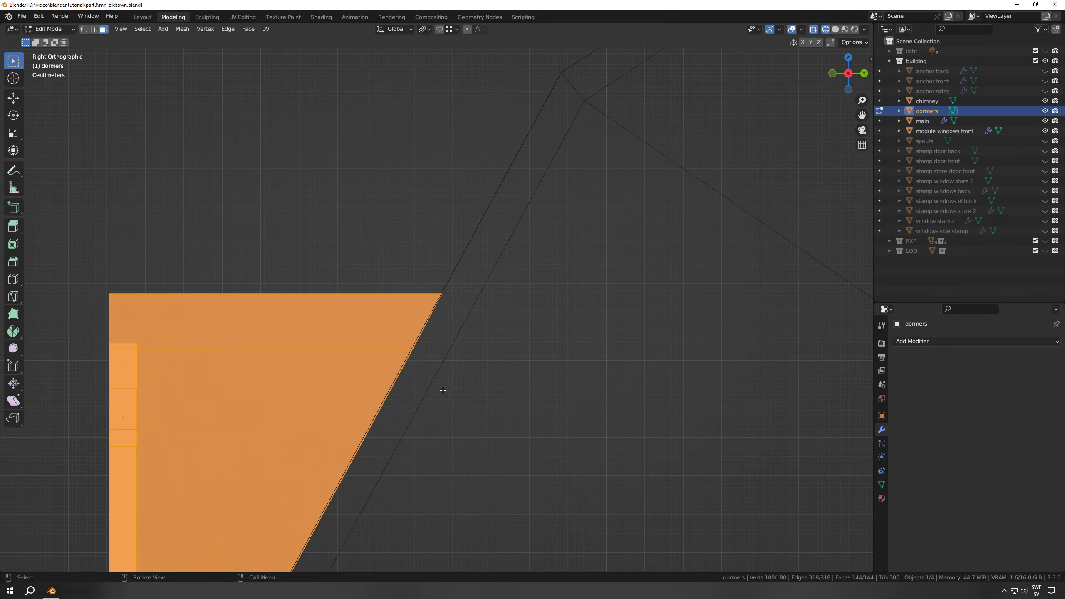
shift+middle_drag(457, 377, 565, 308)
scroll(499, 269, down, 3)
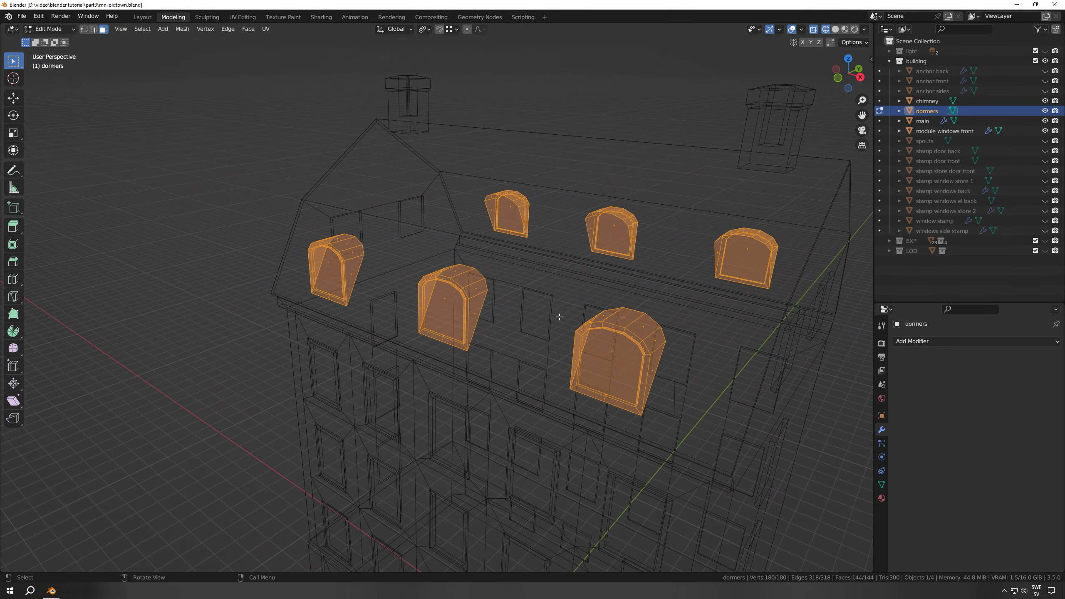
click(845, 29)
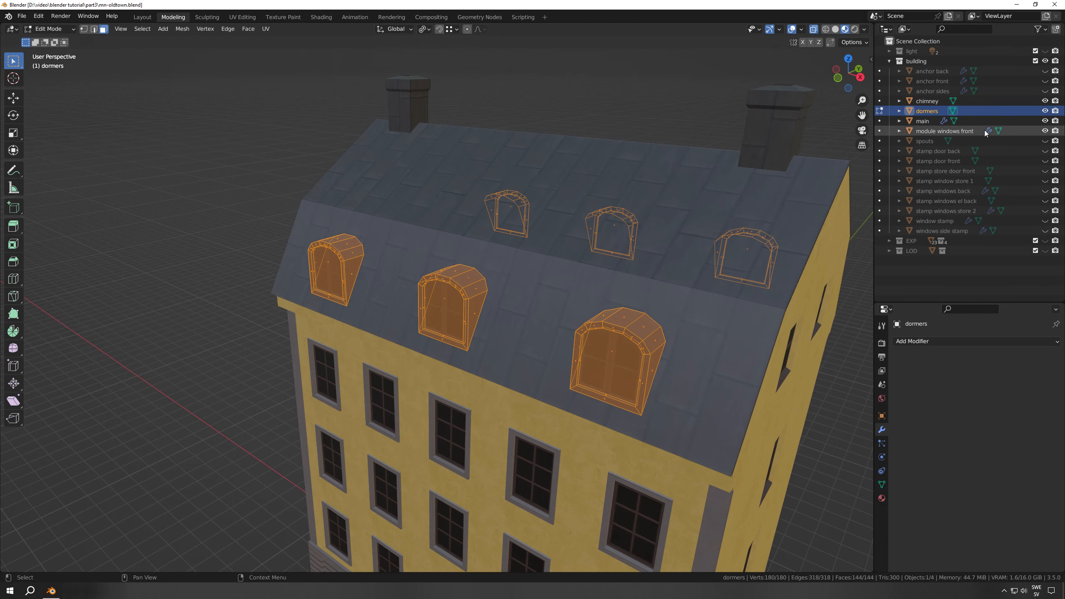
Show the spouts object, switch editing to it, and return to Object Mode to inspect the drainpipes at the building corners
click(1045, 141)
click(924, 141)
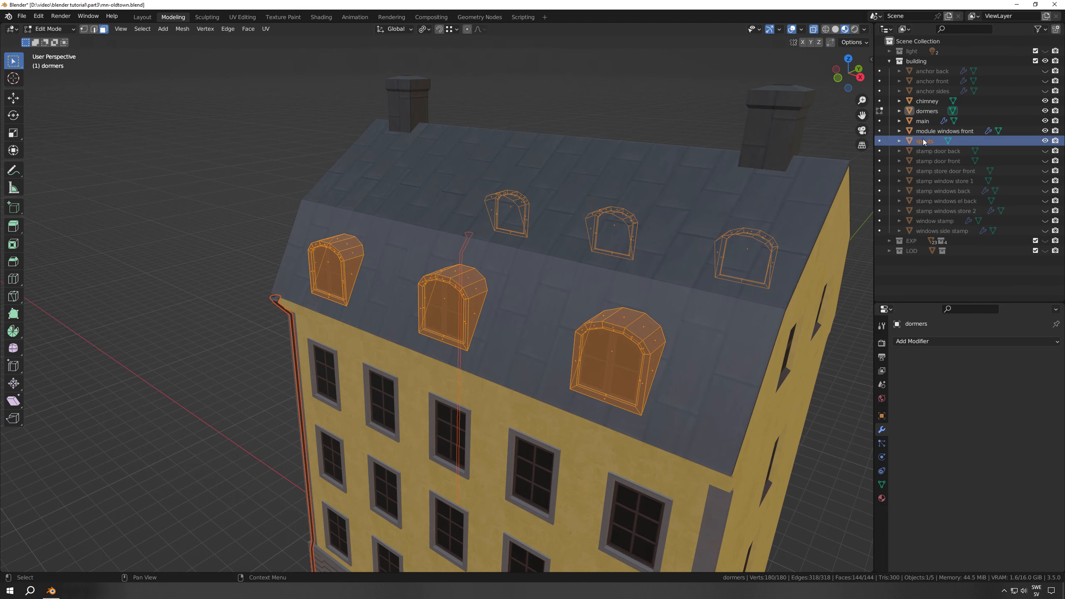
click(879, 141)
key(KP_Decimal)
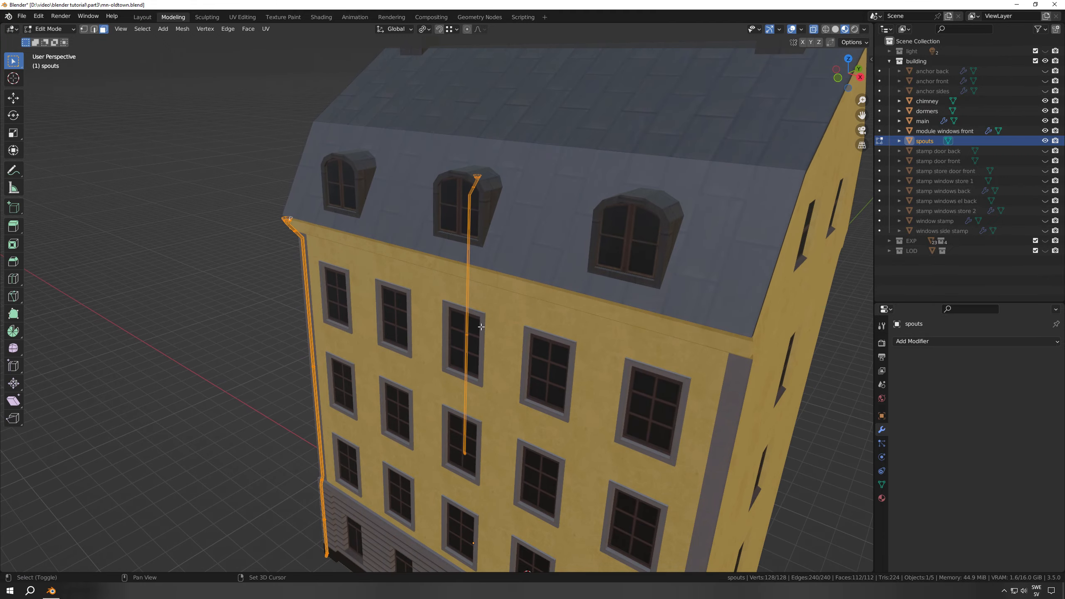
shift+middle_drag(431, 384, 581, 337)
key(Tab)
shift+middle_drag(416, 340, 666, 358)
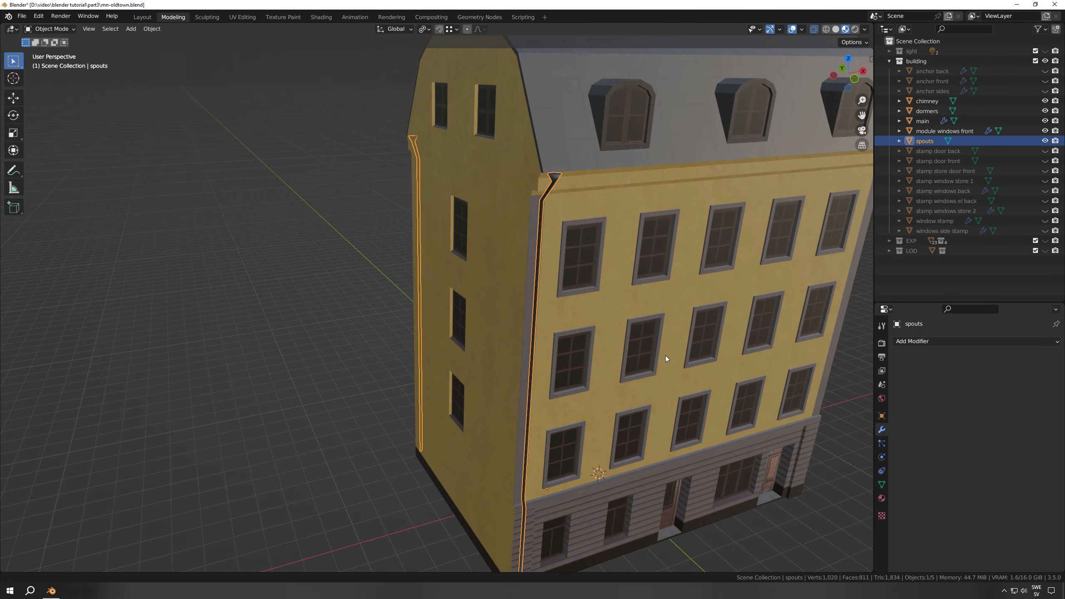
Select the open edge loop at the lower end of the front spout in Edit Mode, using edge selection and right orthographic view
key(KP_3)
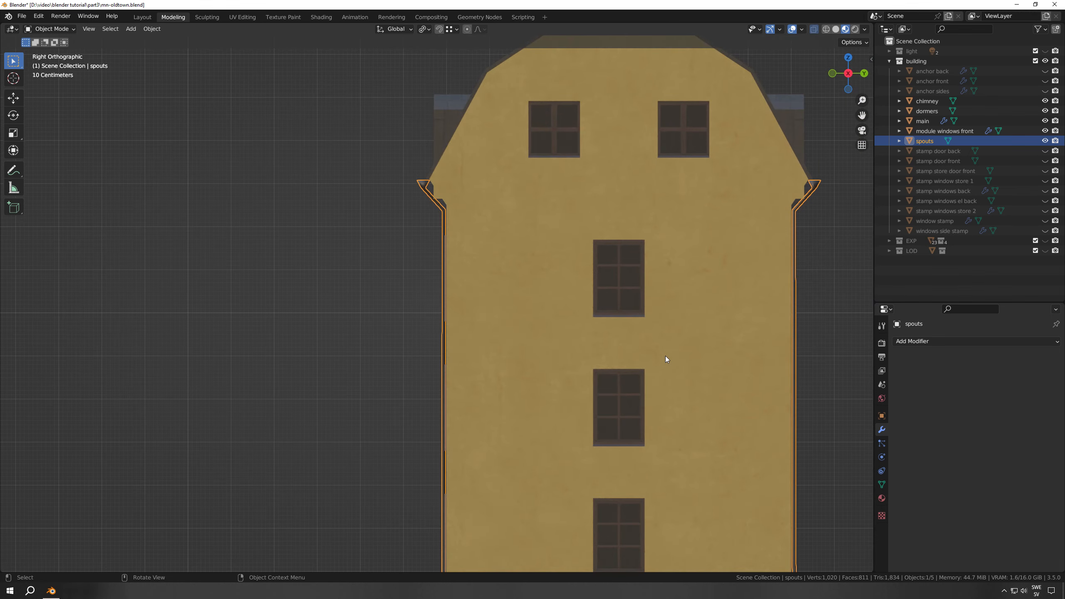
shift+middle_drag(492, 368, 518, 151)
scroll(471, 483, up, 2)
shift+middle_drag(471, 483, 470, 308)
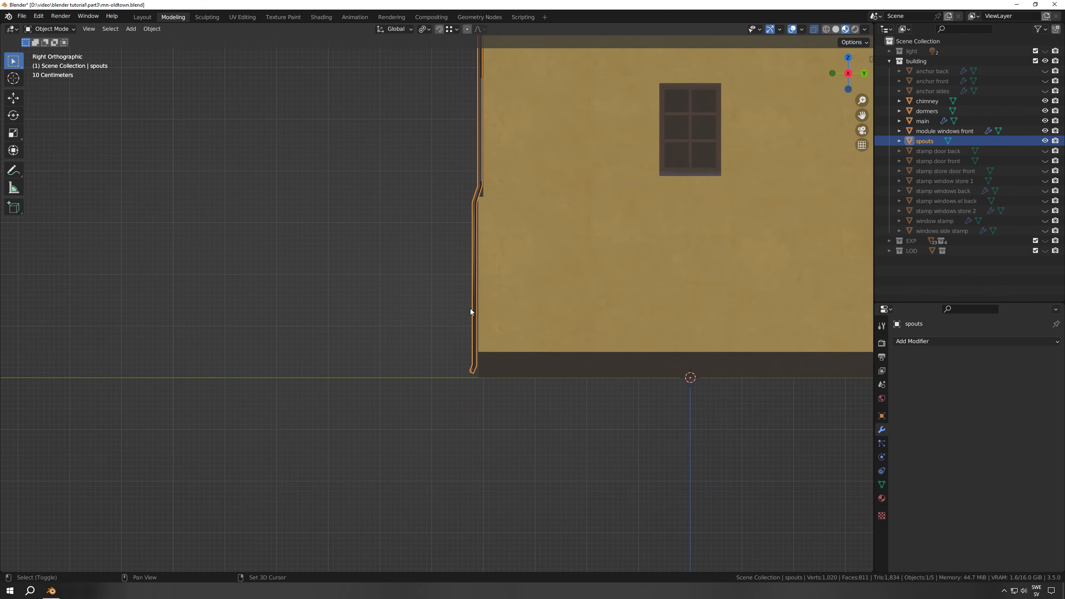
key(Tab)
scroll(498, 409, up, 4)
shift+middle_drag(520, 424, 496, 368)
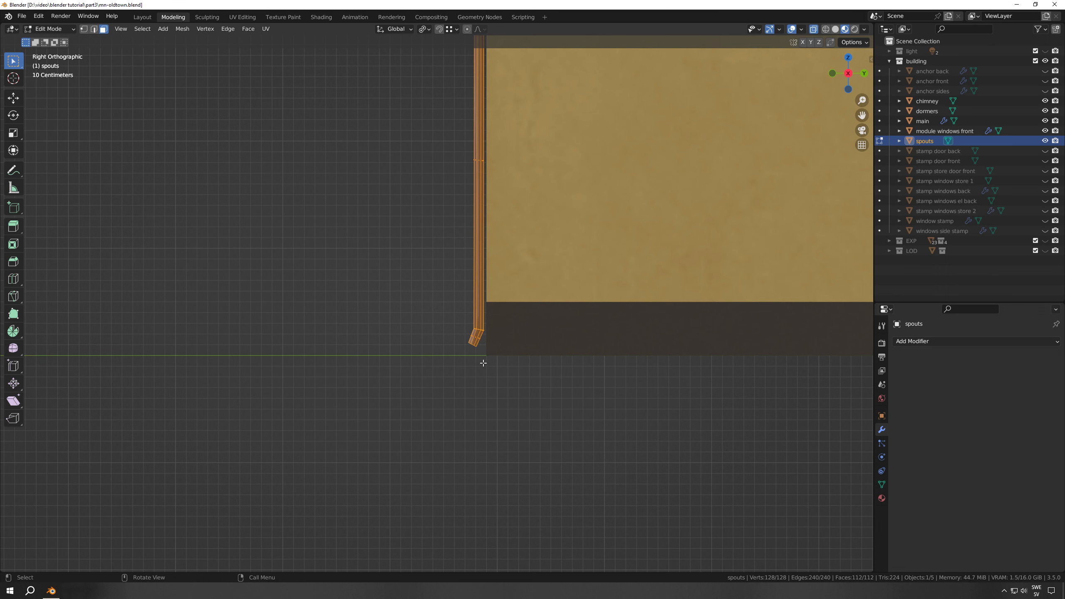
key(2)
scroll(481, 381, up, 3)
shift+middle_drag(528, 407, 478, 368)
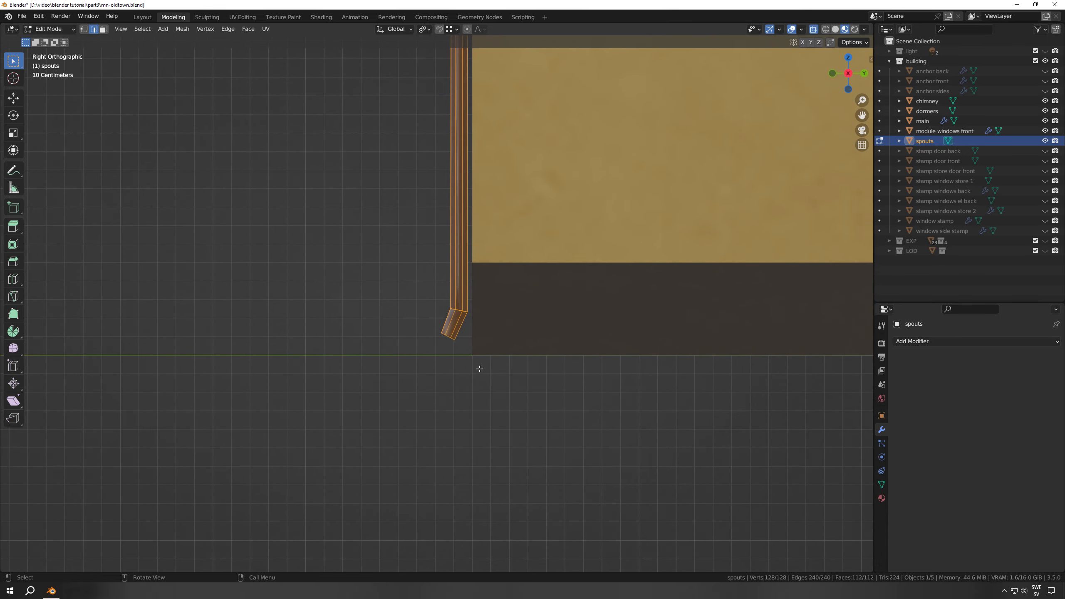
alt+click(447, 336)
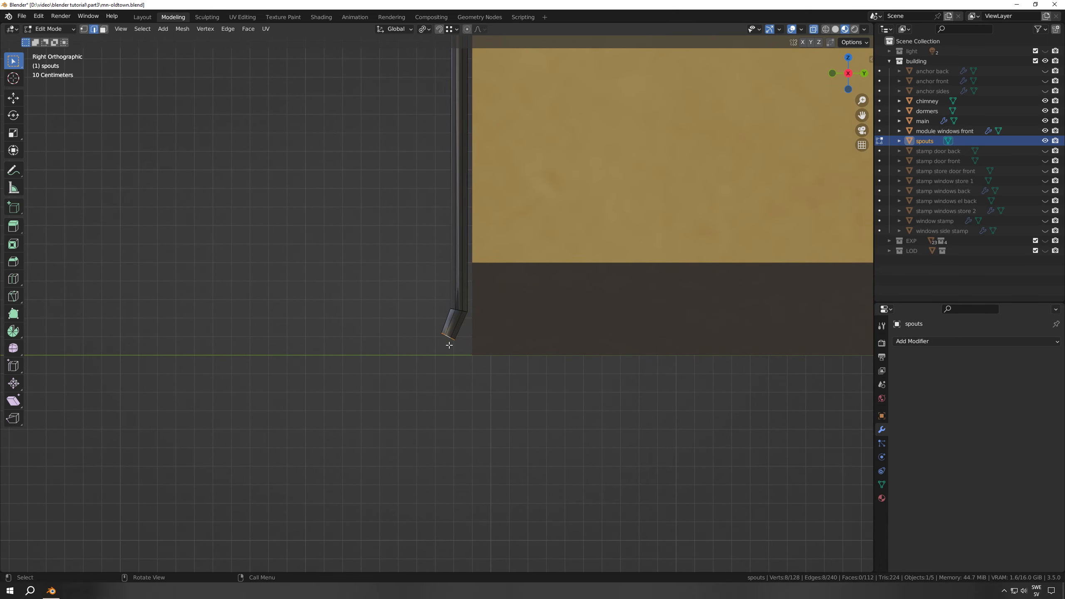
middle_drag(456, 357, 519, 325)
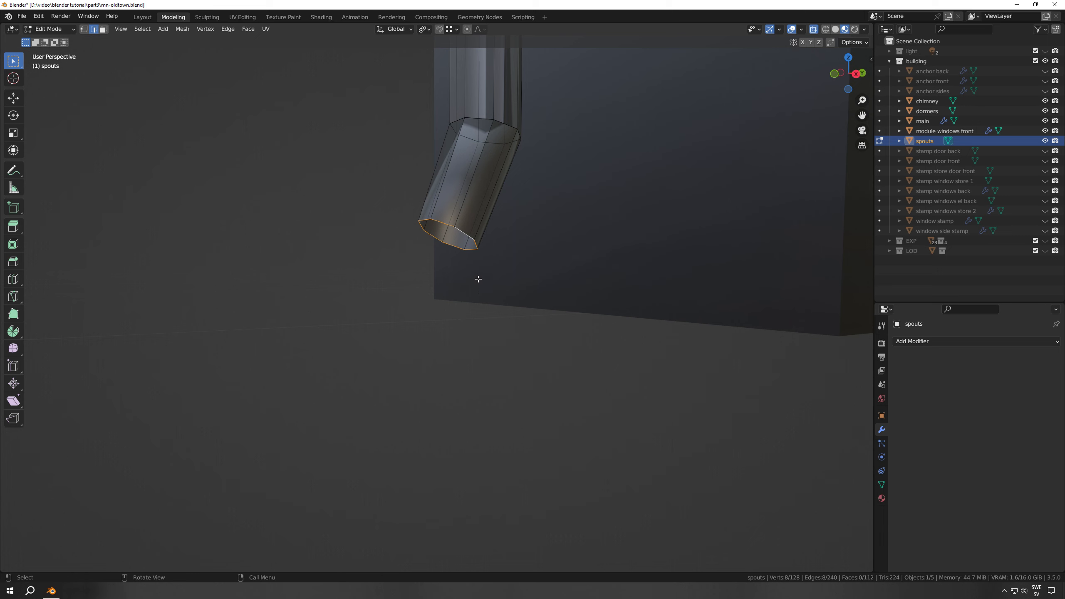
Extrude the selected end loop of the spout straight down along the Z axis
key(e)
key(z)
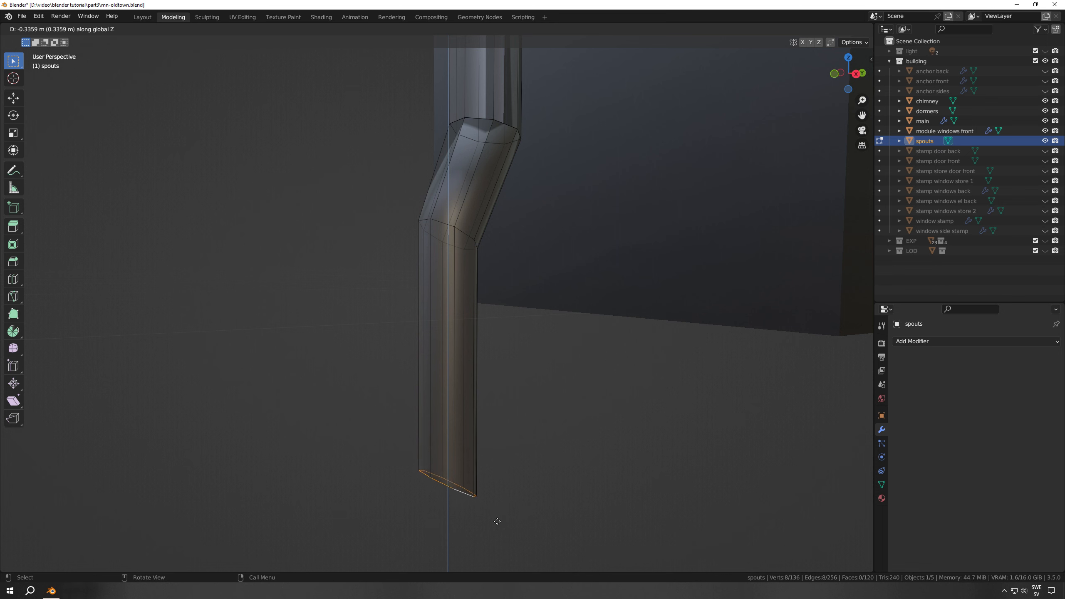
click(486, 436)
Extrude the spout's end downward again by about 0.11 m and scale the new loop by about 2.057 to flare it
shift+middle_drag(485, 419, 466, 292)
key(e)
click(466, 380)
key(s)
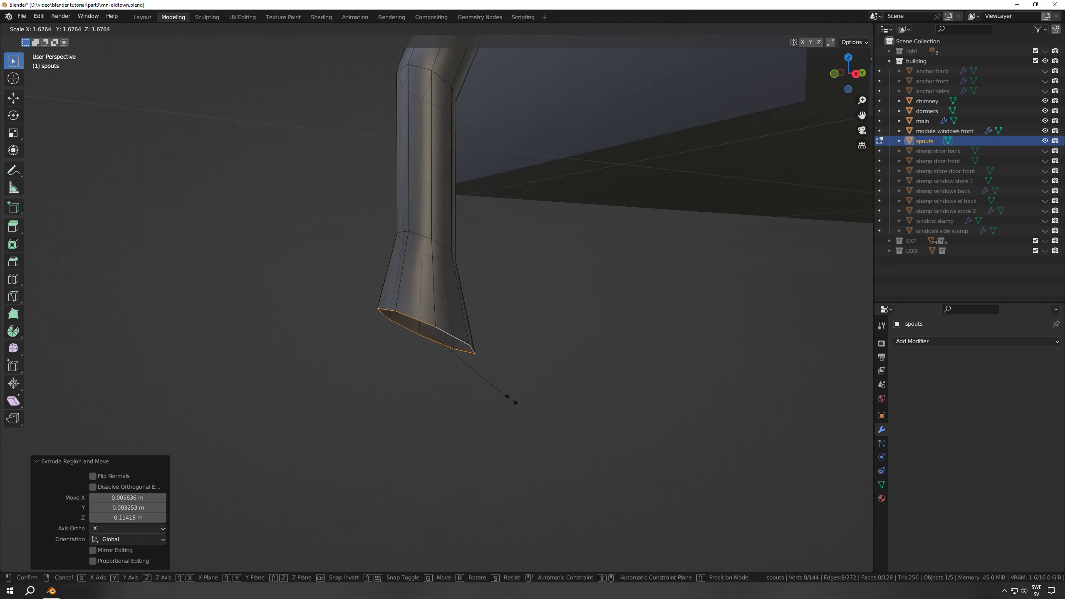
click(530, 407)
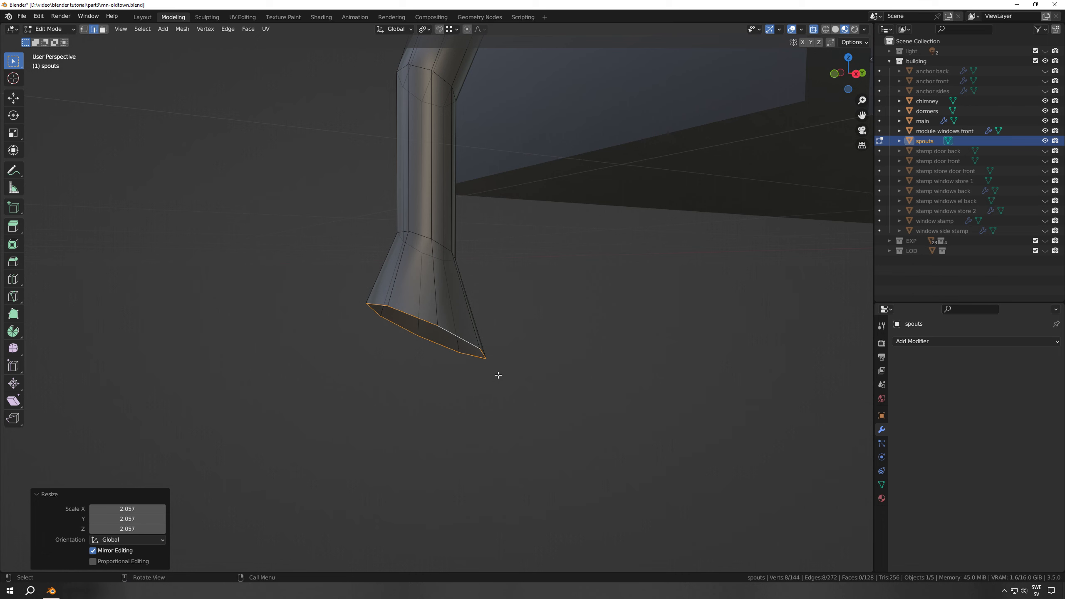
Flatten the flared end loop by scaling it to 0 along the Z axis
key(s)
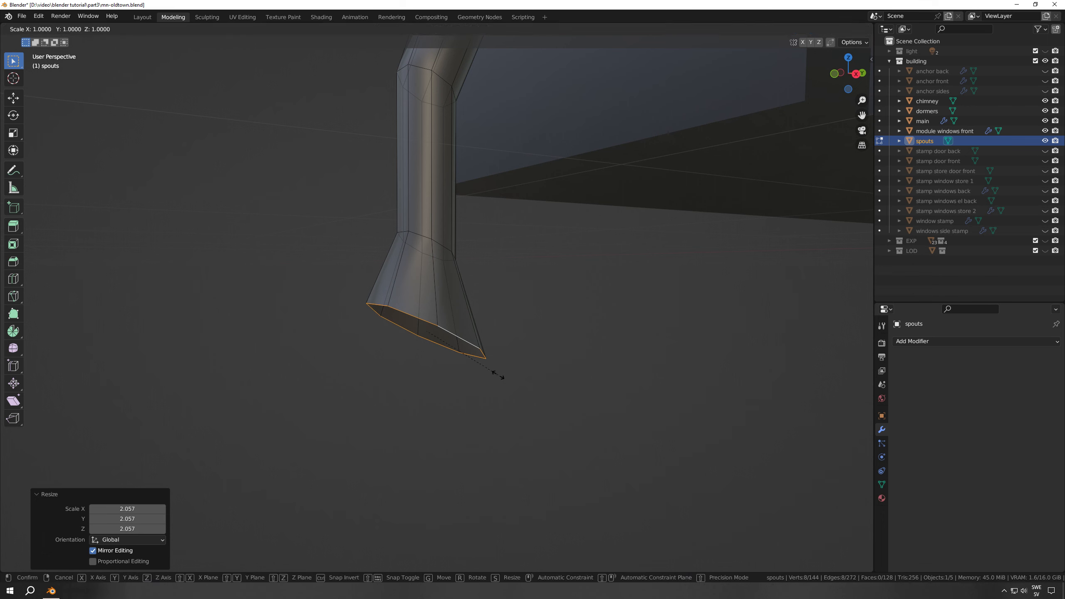
key(z)
key(0)
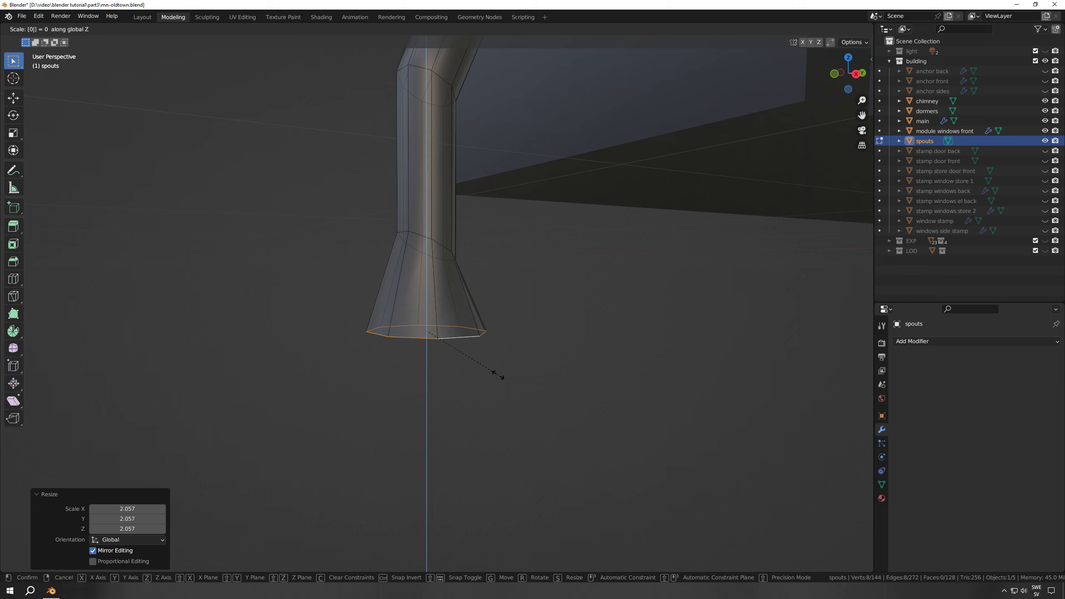
key(Return)
Examine the spout's flared end in front view and the spouts' run along the building's sides and facade
key(KP_1)
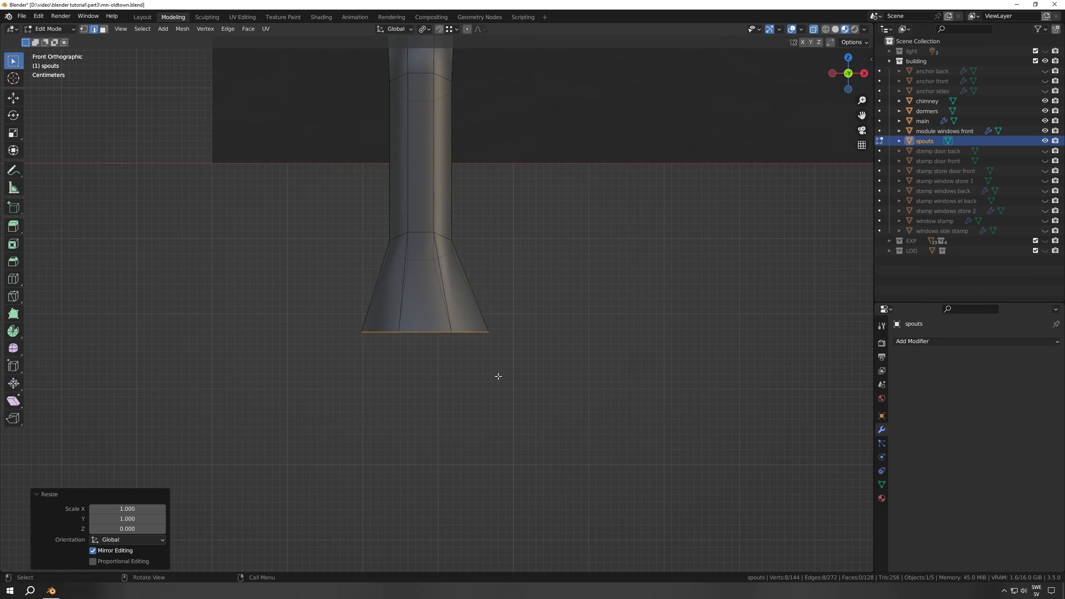
scroll(498, 377, down, 5)
middle_drag(485, 333, 475, 359)
scroll(475, 358, down, 4)
shift+middle_drag(478, 222, 482, 533)
shift+middle_drag(485, 200, 449, 285)
scroll(497, 303, down, 5)
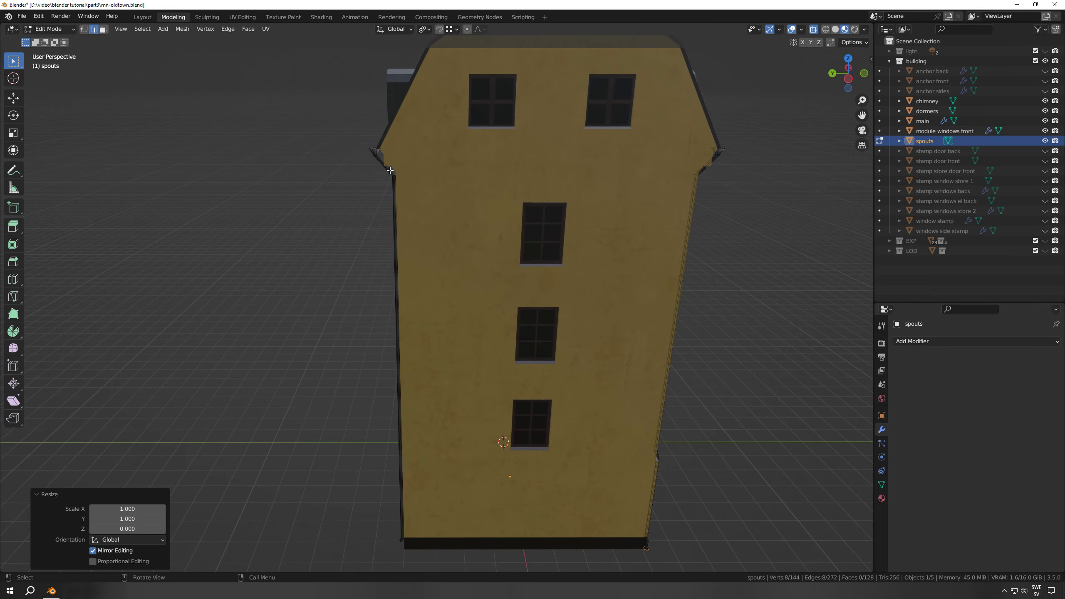
shift+middle_drag(599, 248, 350, 250)
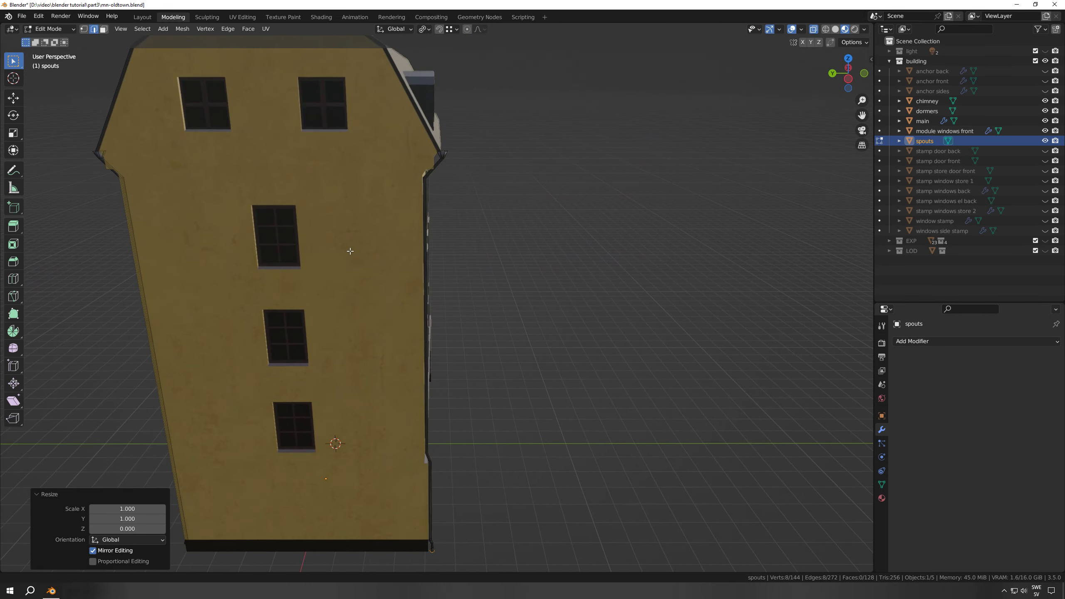
middle_drag(454, 480, 374, 377)
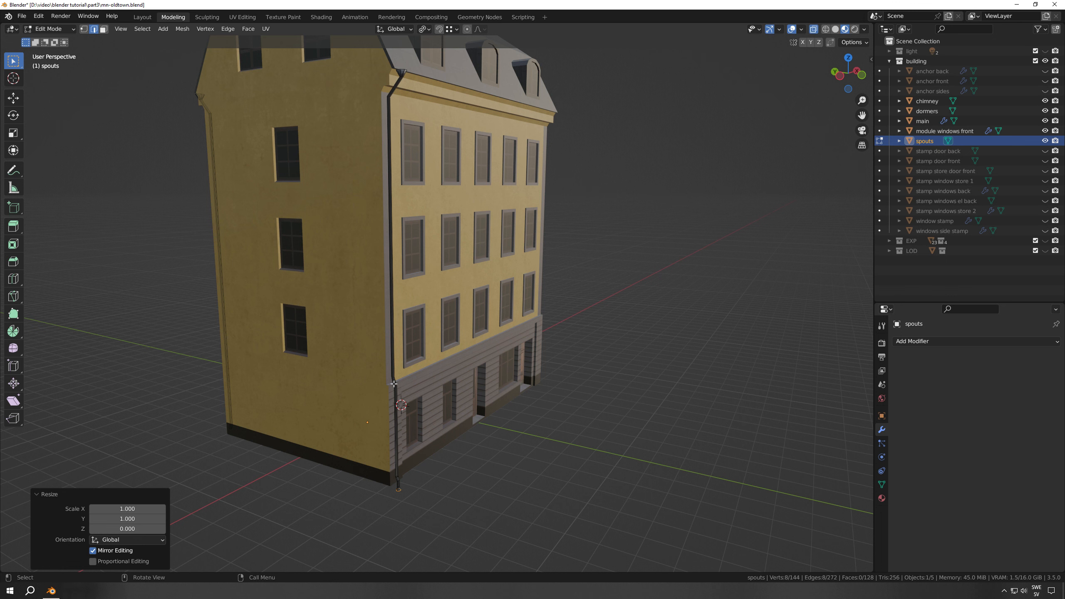
Undo the flared end extrusions of the spouts and clear the mesh selection
key(ctrl+s)
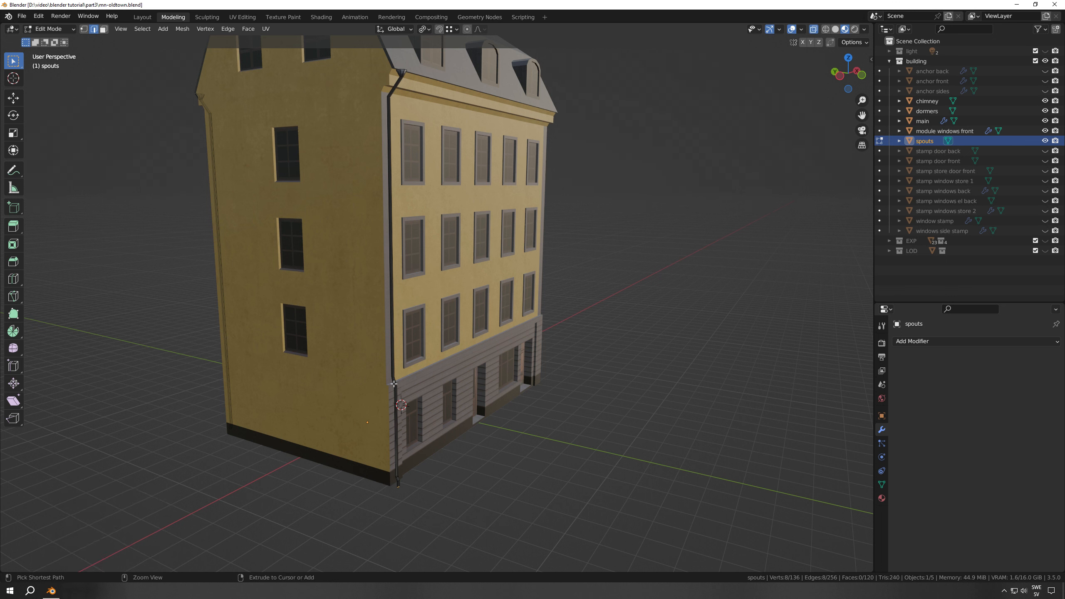
key(ctrl+z)
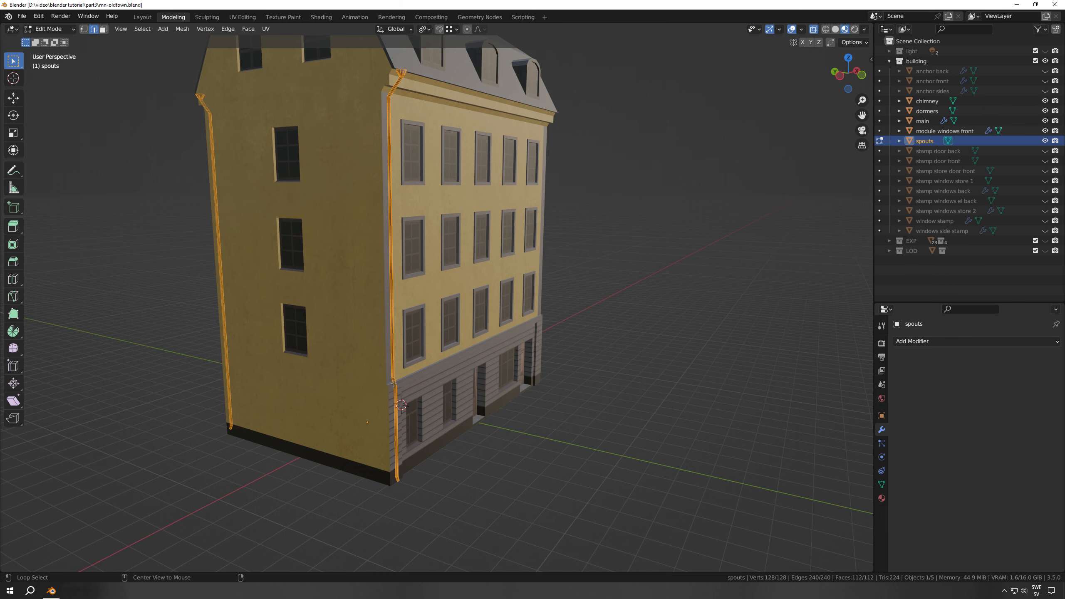
key(alt+a)
middle_drag(419, 348, 492, 400)
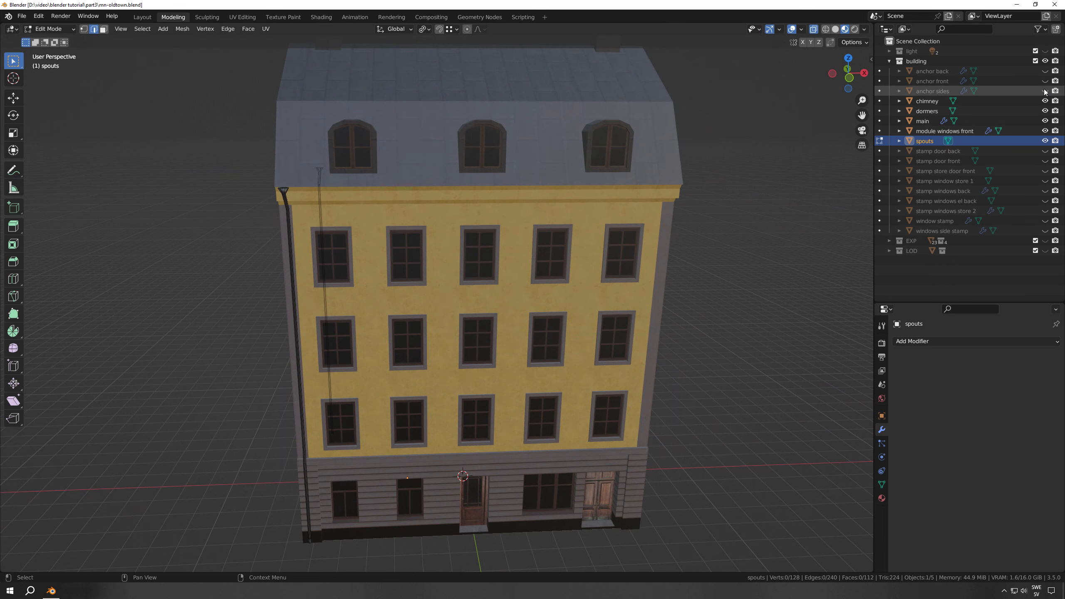
Unhide the anchor back, anchor front and anchor sides objects in the building collection
drag(1045, 91, 1044, 71)
click(933, 71)
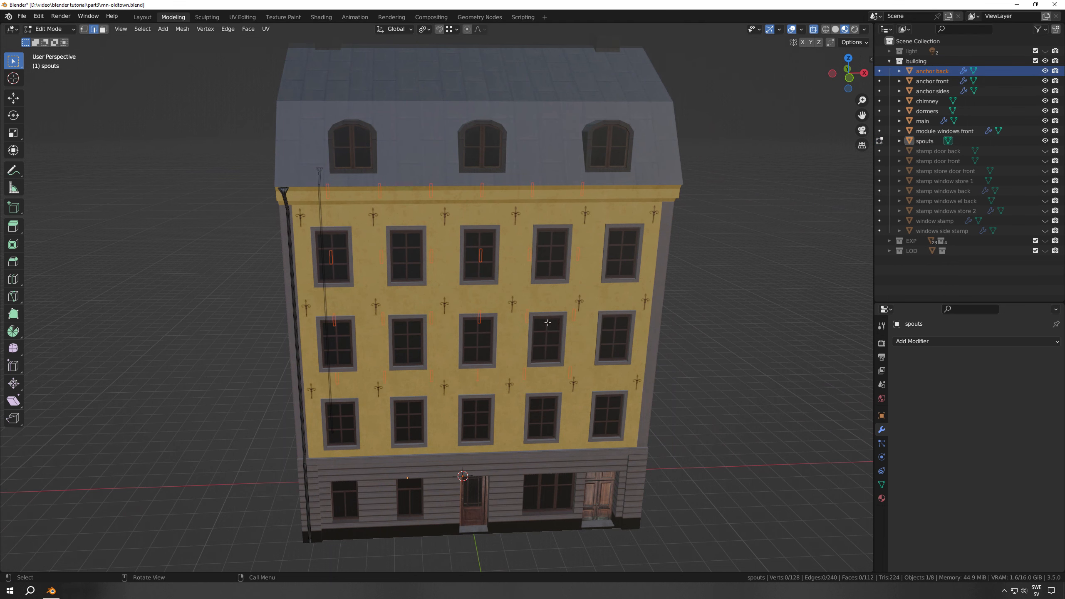
shift+middle_drag(723, 383, 722, 361)
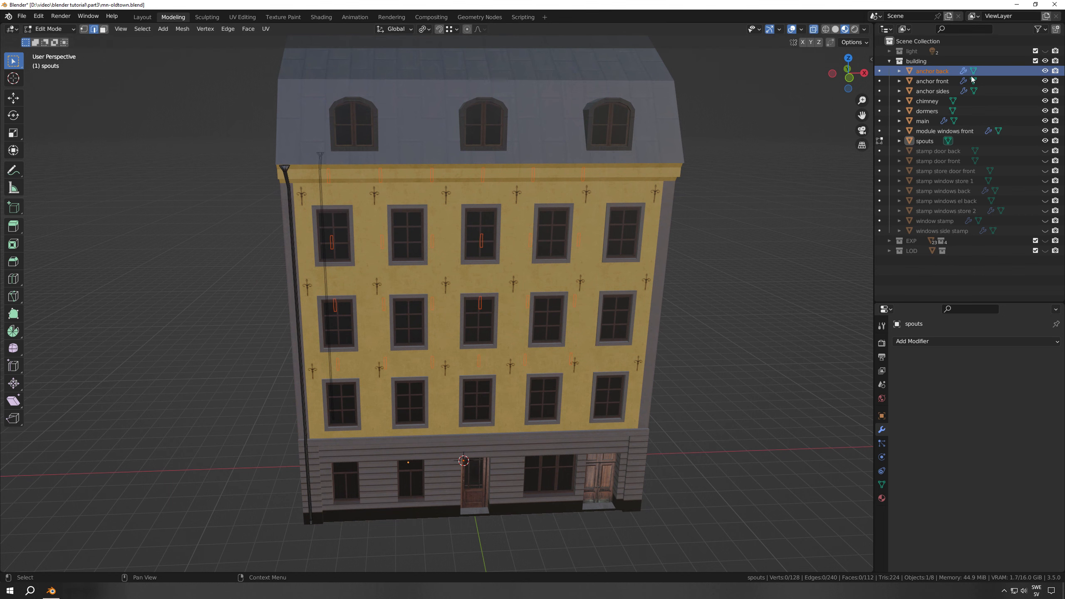
Switch mesh editing from the spouts to the anchor front object and save the file
click(880, 82)
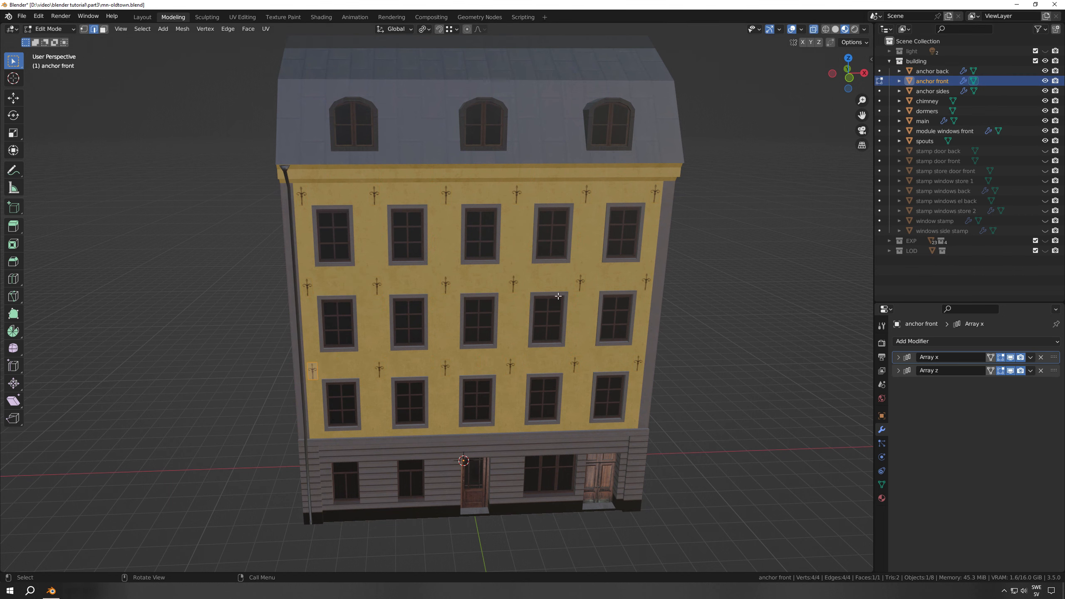
shift+middle_drag(364, 383, 447, 331)
key(ctrl+s)
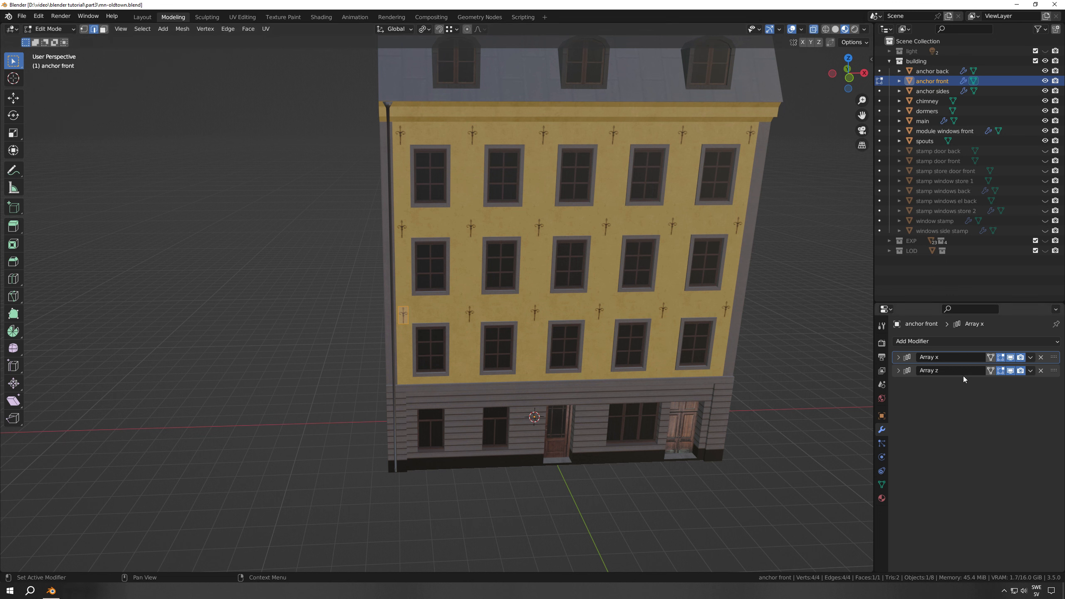
Examine the anchor plane's placement on the facade in front view and its offset from the wall in right view
scroll(453, 393, up, 5)
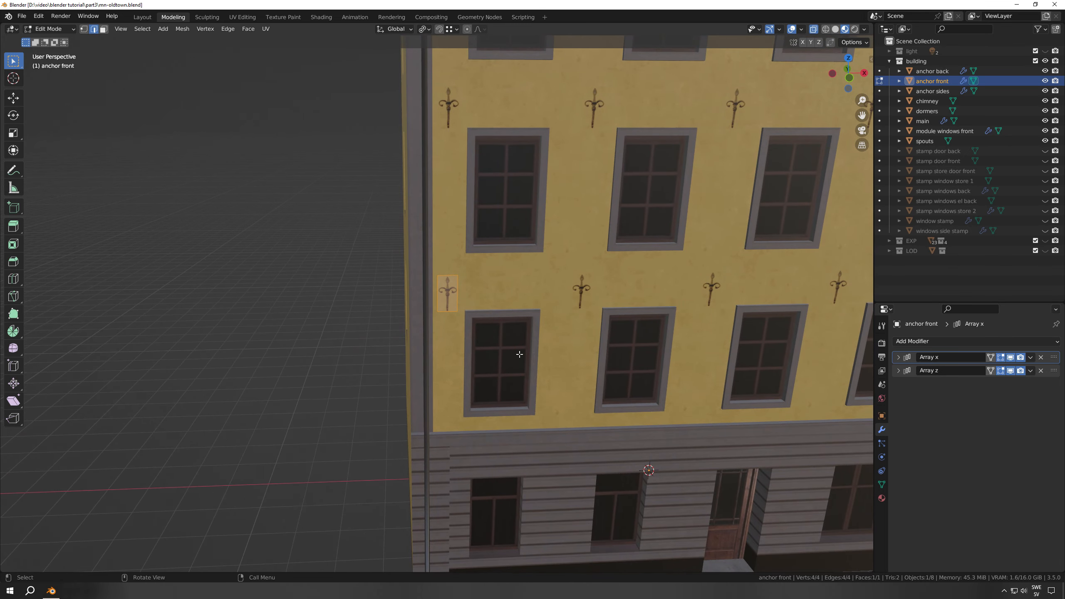
key(KP_1)
shift+middle_drag(482, 375, 441, 320)
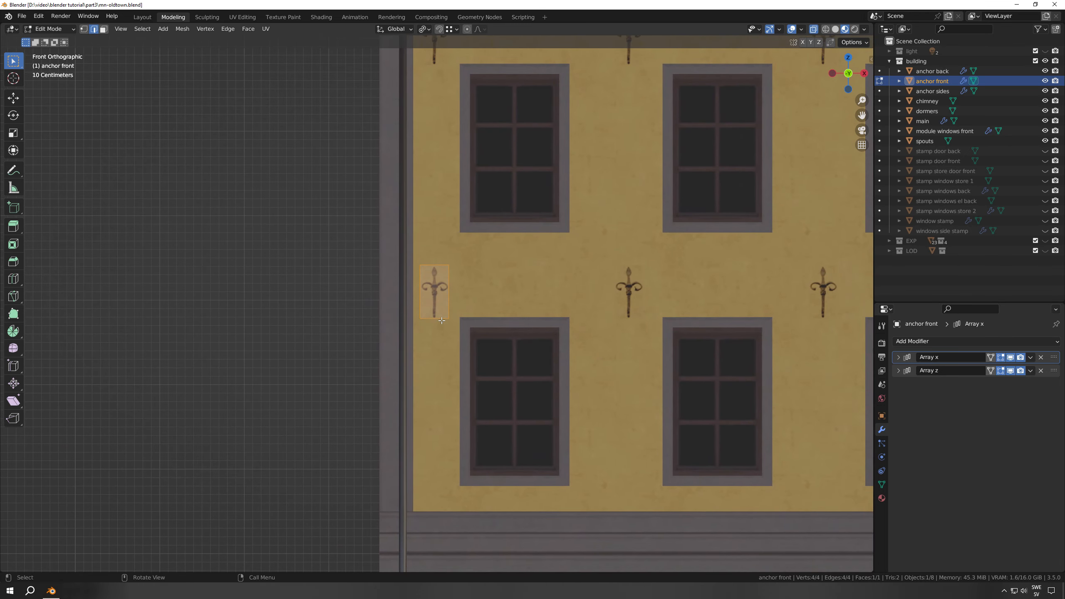
scroll(441, 320, down, 6)
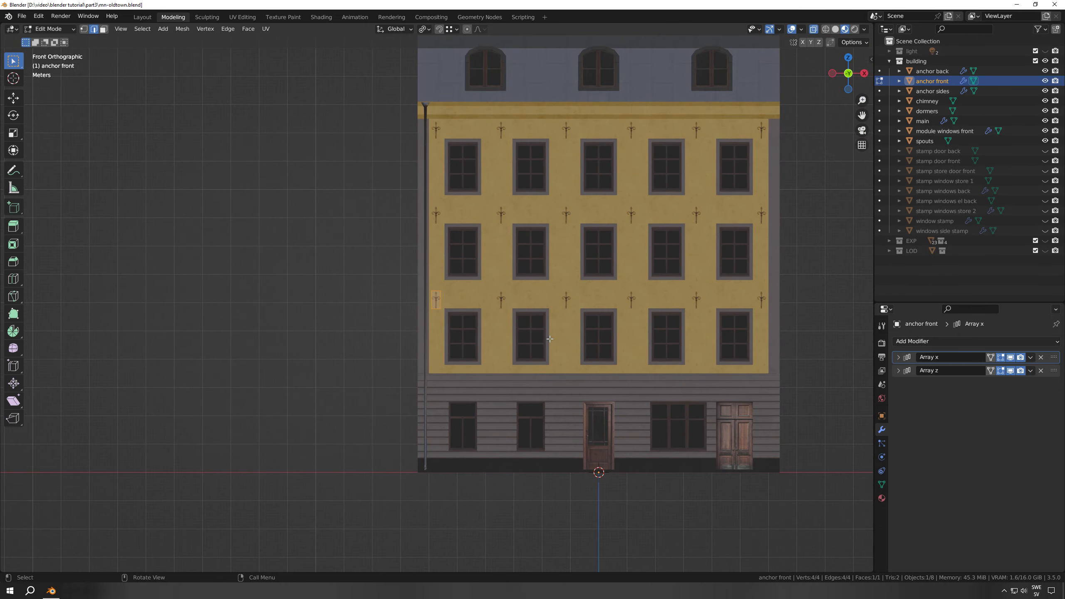
key(KP_3)
scroll(549, 339, up, 6)
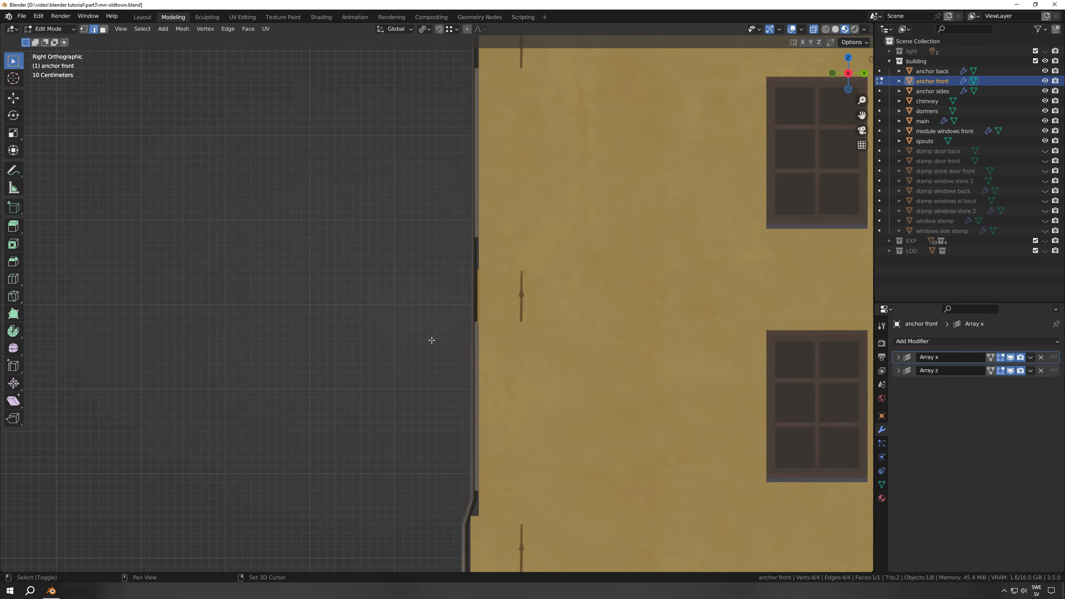
scroll(432, 340, up, 6)
shift+middle_drag(537, 354, 431, 326)
scroll(469, 345, up, 6)
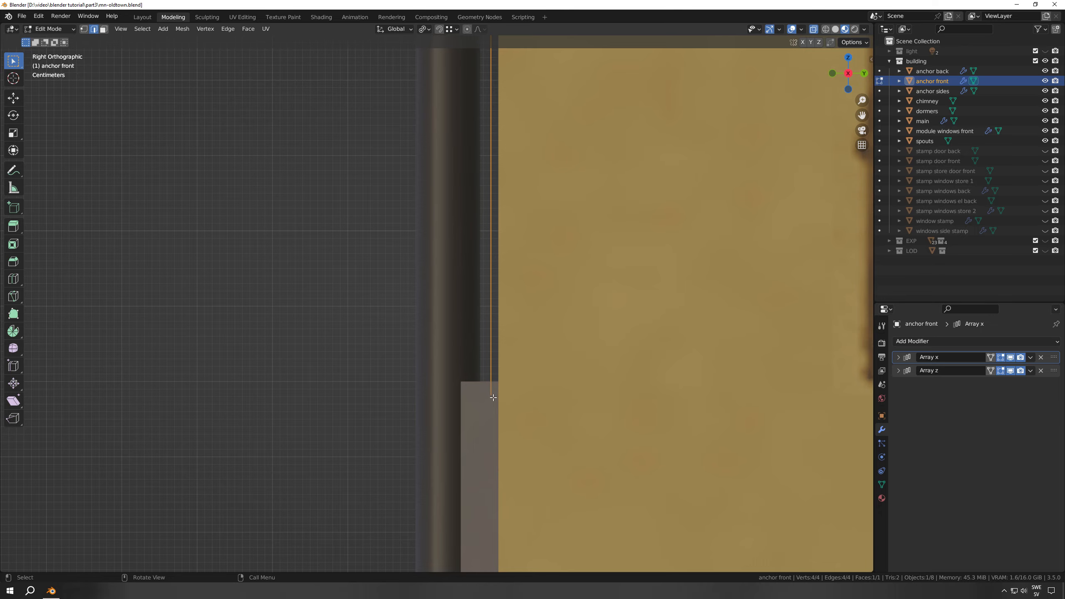
scroll(513, 380, down, 8)
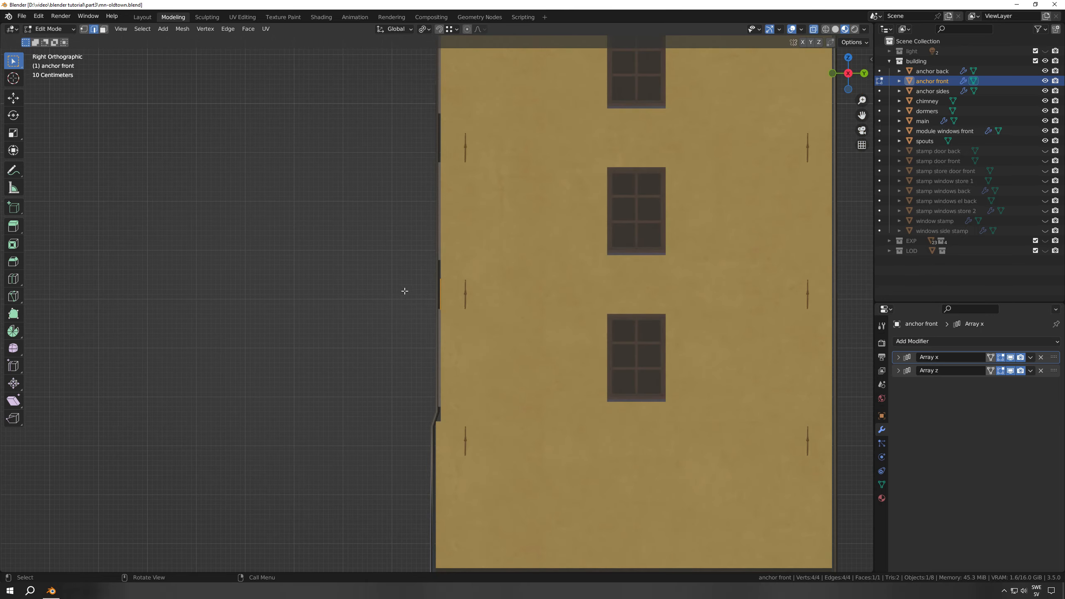
Examine the arrayed wall anchors across the facade in perspective, from close up and from a distance
middle_drag(405, 290, 498, 353)
scroll(503, 377, down, 5)
scroll(498, 353, up, 6)
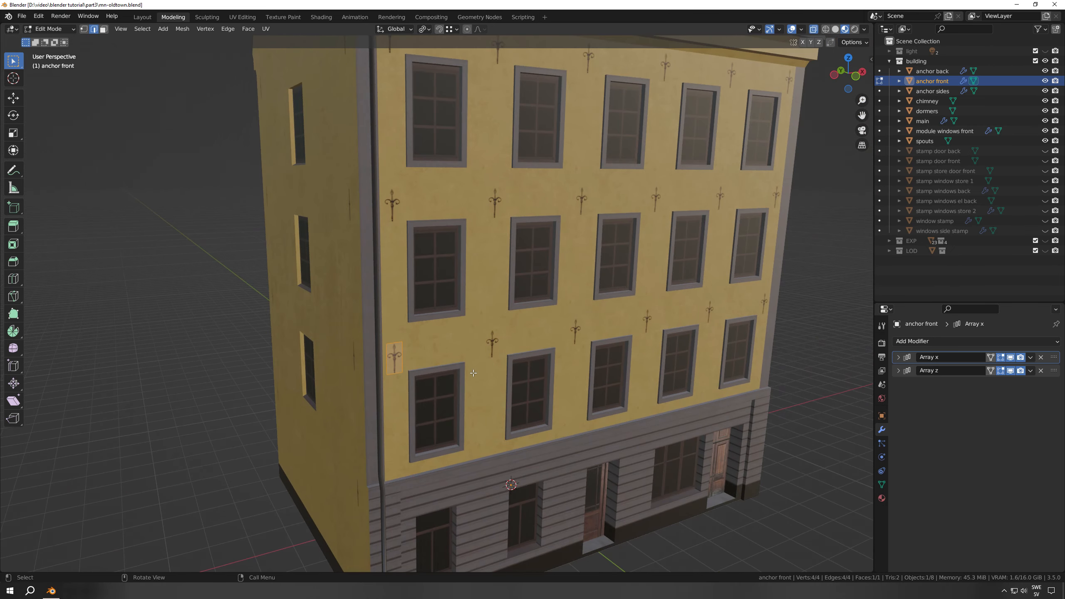
scroll(519, 353, down, 12)
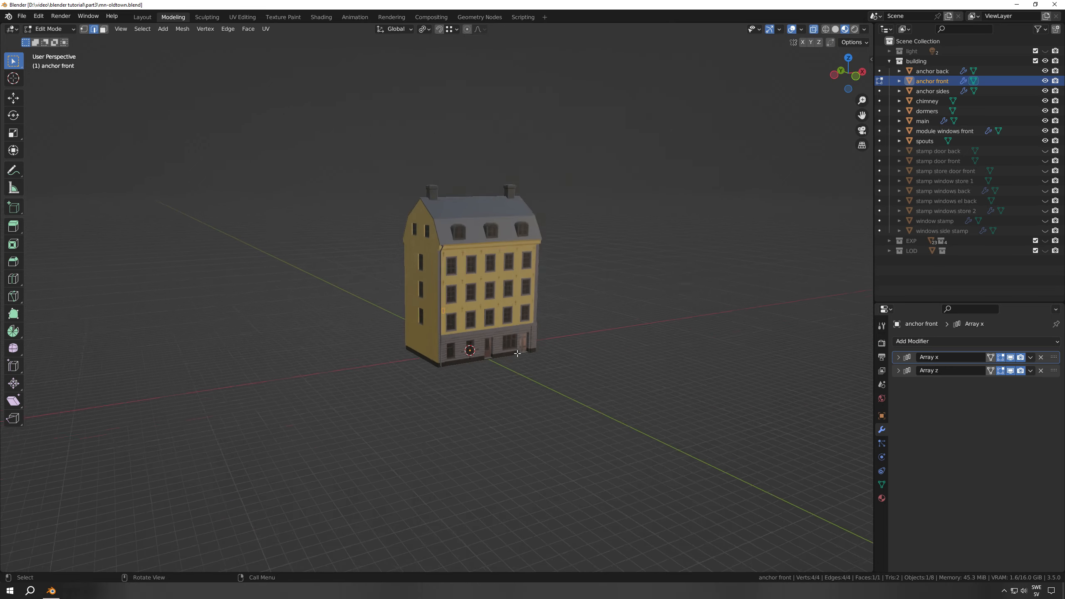
middle_drag(519, 353, 504, 366)
scroll(505, 366, up, 12)
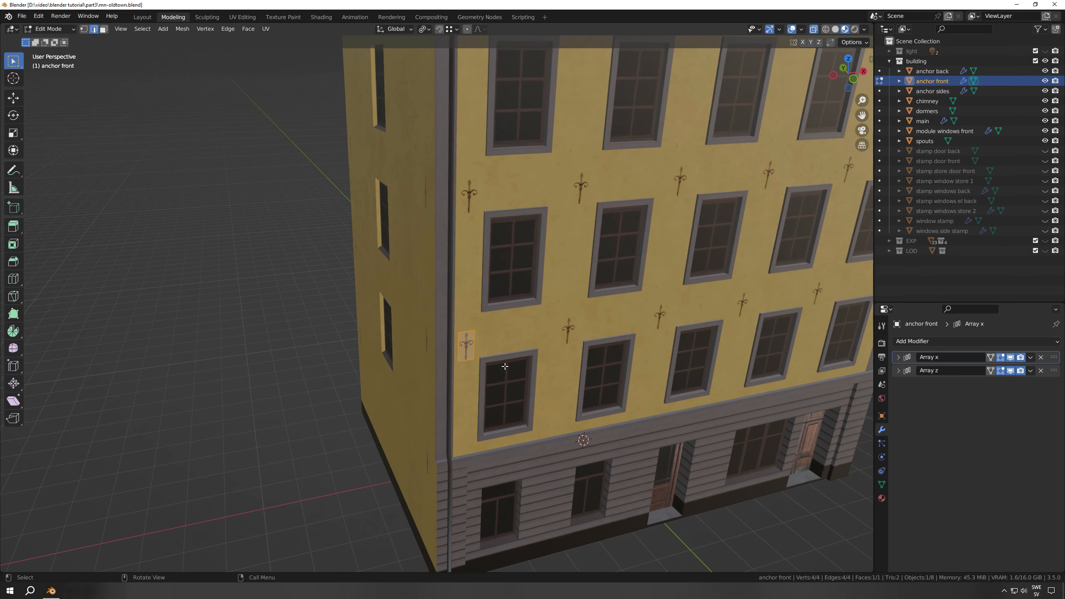
scroll(453, 359, down, 2)
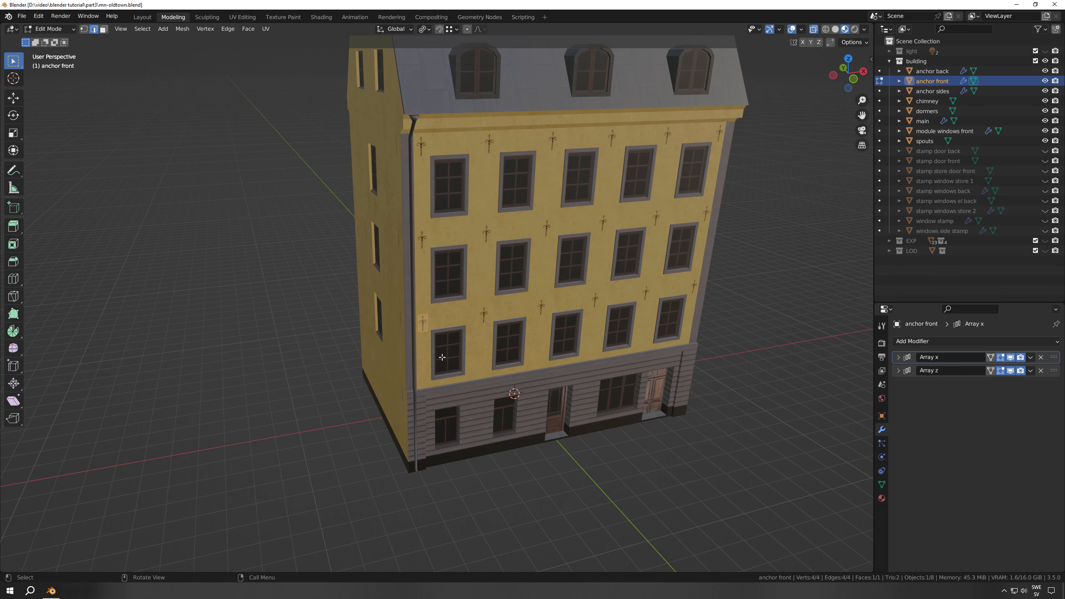
scroll(442, 356, up, 1)
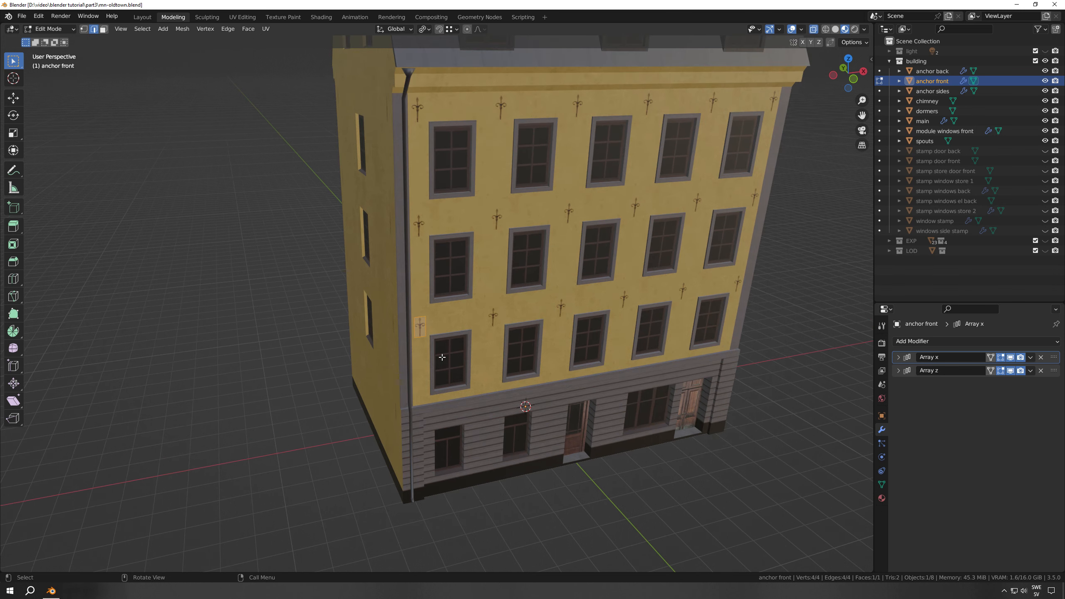
Switch to the UV Editing workspace and examine the anchor front's UV placement on old-town.png
click(246, 19)
scroll(332, 327, down, 3)
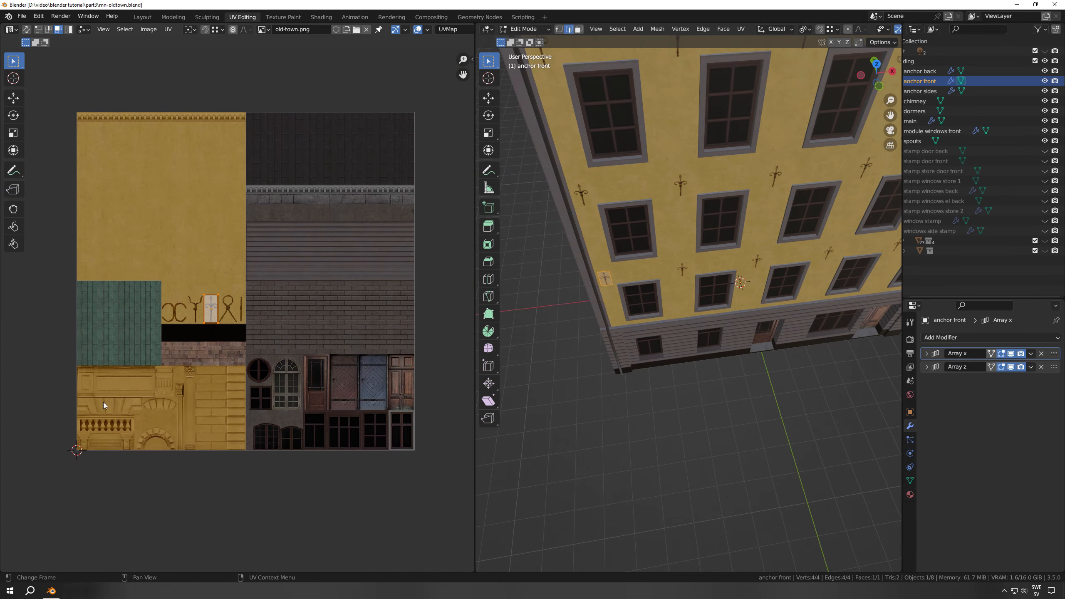
scroll(590, 405, down, 3)
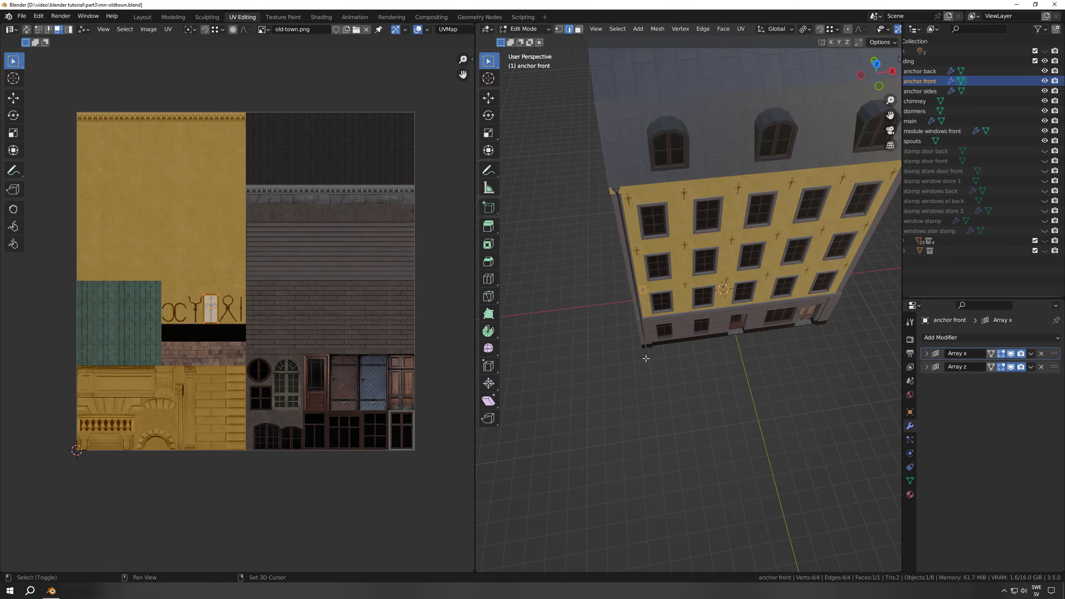
shift+middle_drag(644, 355, 603, 411)
Leave mesh editing and unhide all the stamp objects, from stamp door back to windows side stamp
key(Tab)
middle_drag(650, 379, 655, 362)
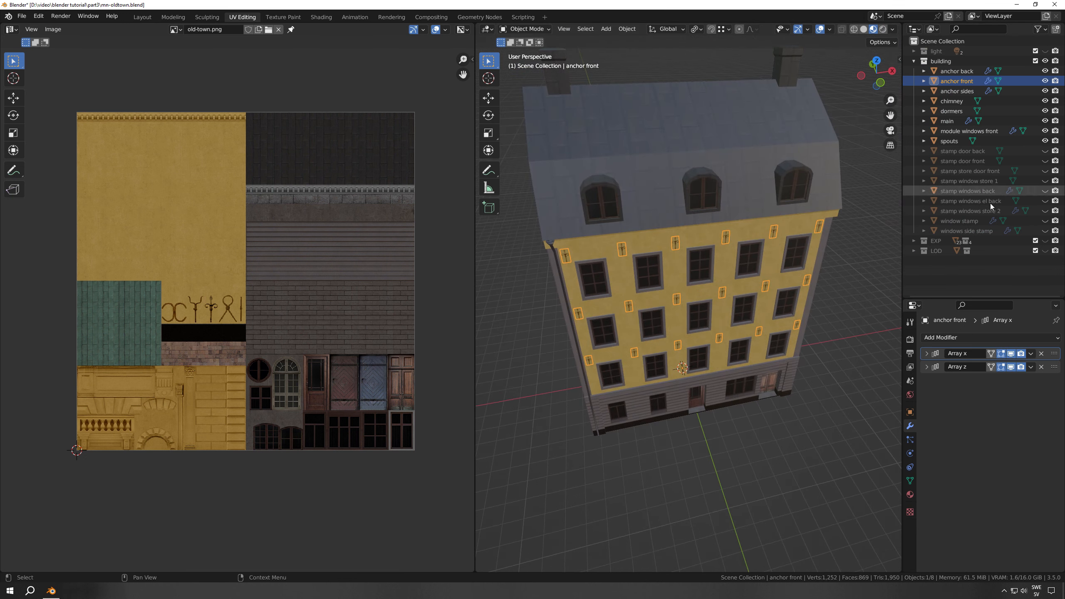
drag(1044, 151, 1045, 231)
click(964, 231)
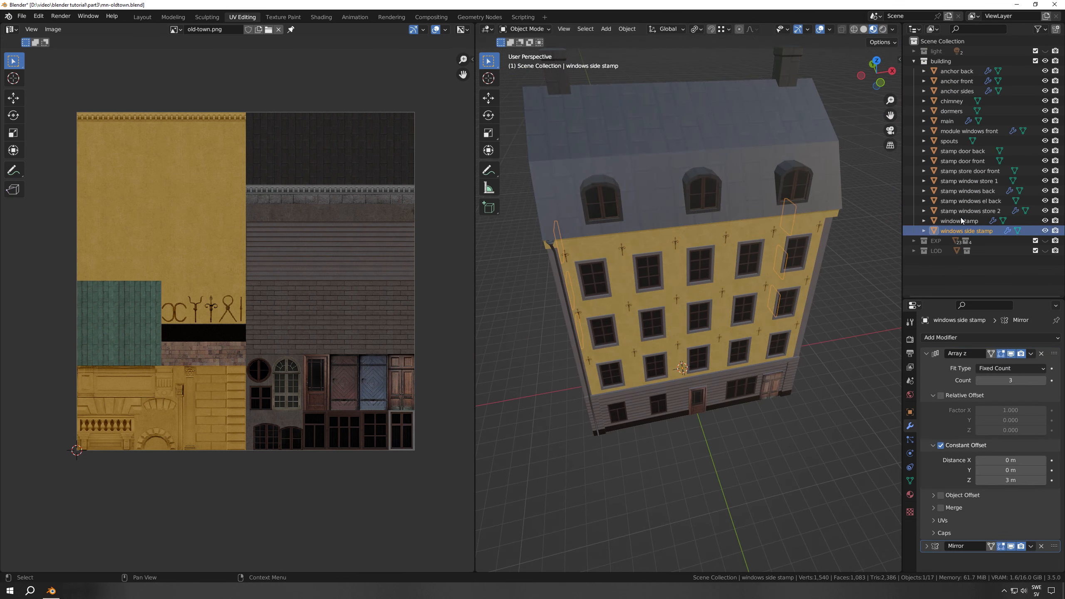
Select all building objects and edit them together to examine their combined UV layout on the old-town texture
shift+click(957, 71)
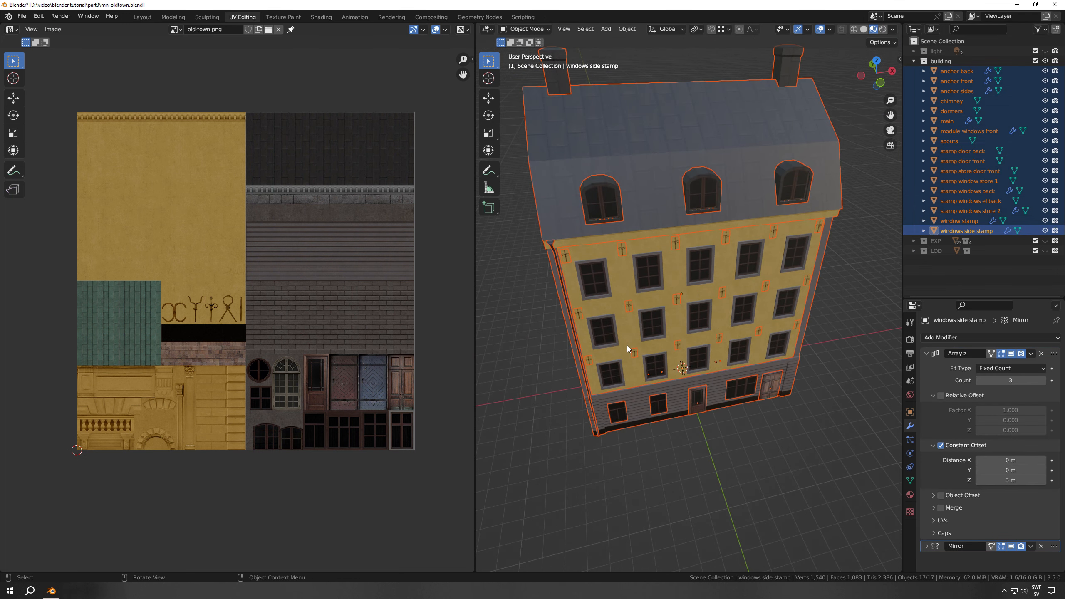
key(Tab)
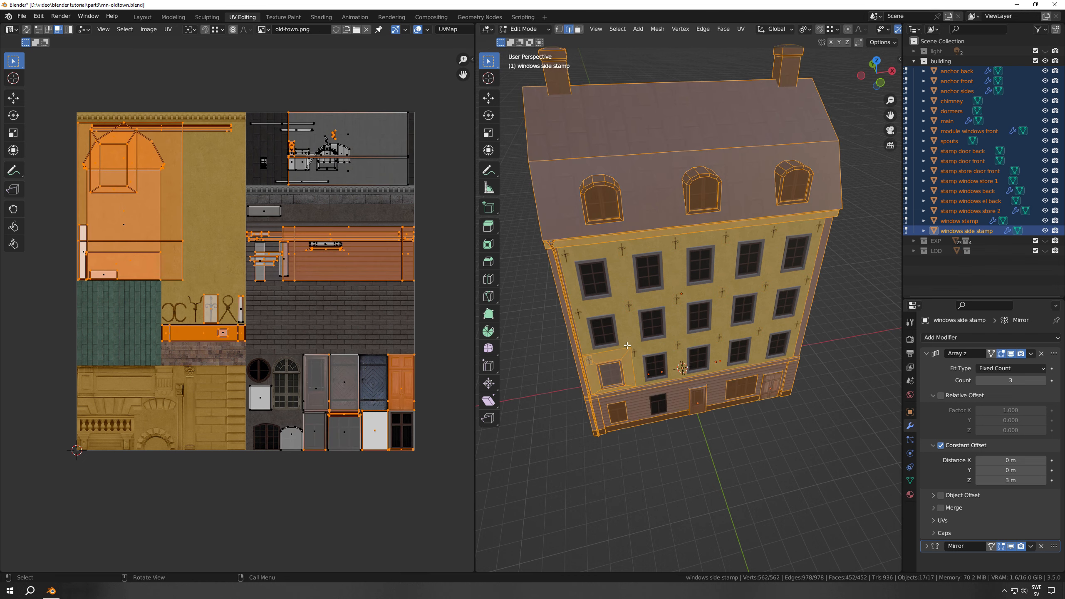
middle_drag(626, 345, 708, 302)
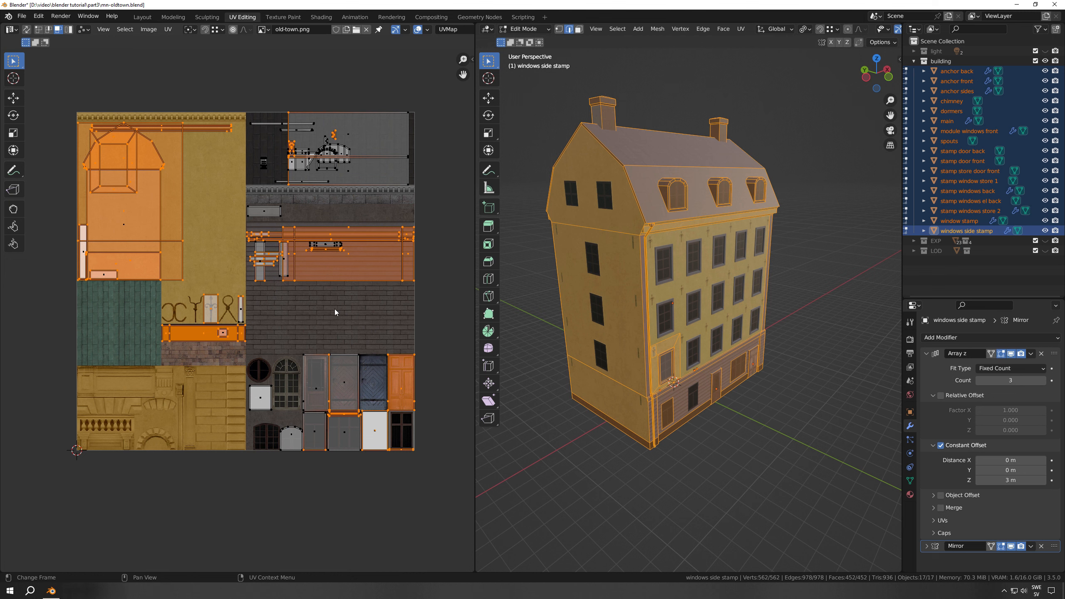
Leave the multi-object editing with nothing selected and return to the Modeling workspace
key(Tab)
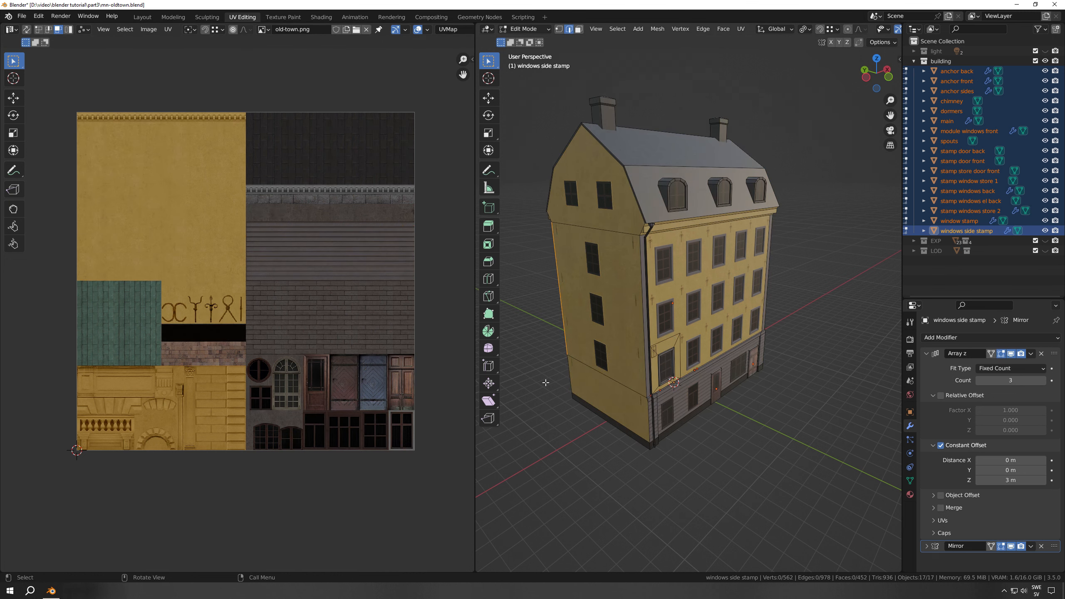
click(546, 383)
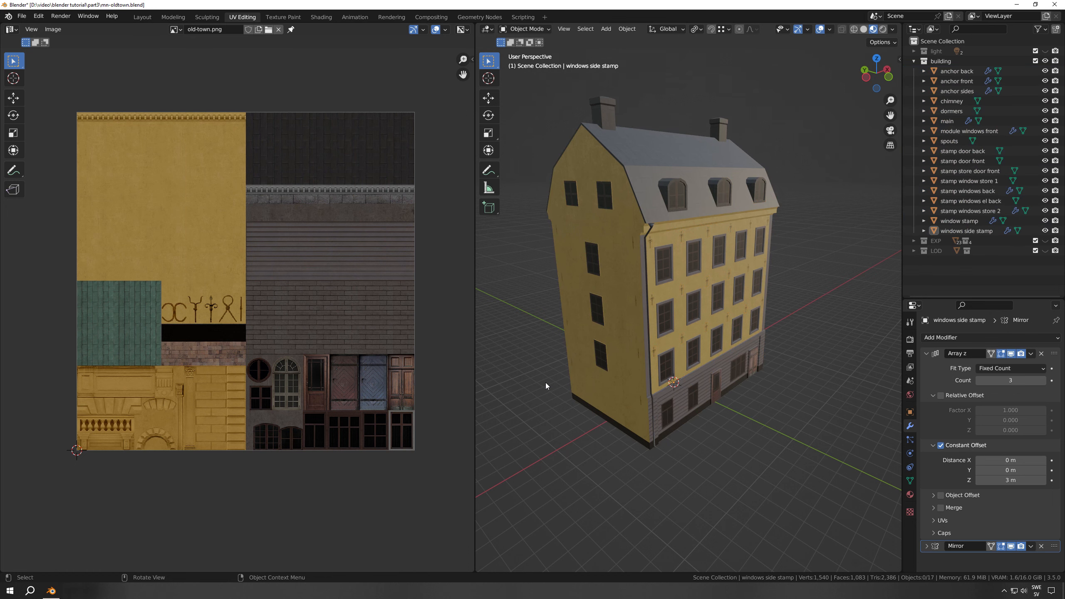
click(172, 17)
scroll(537, 359, down, 4)
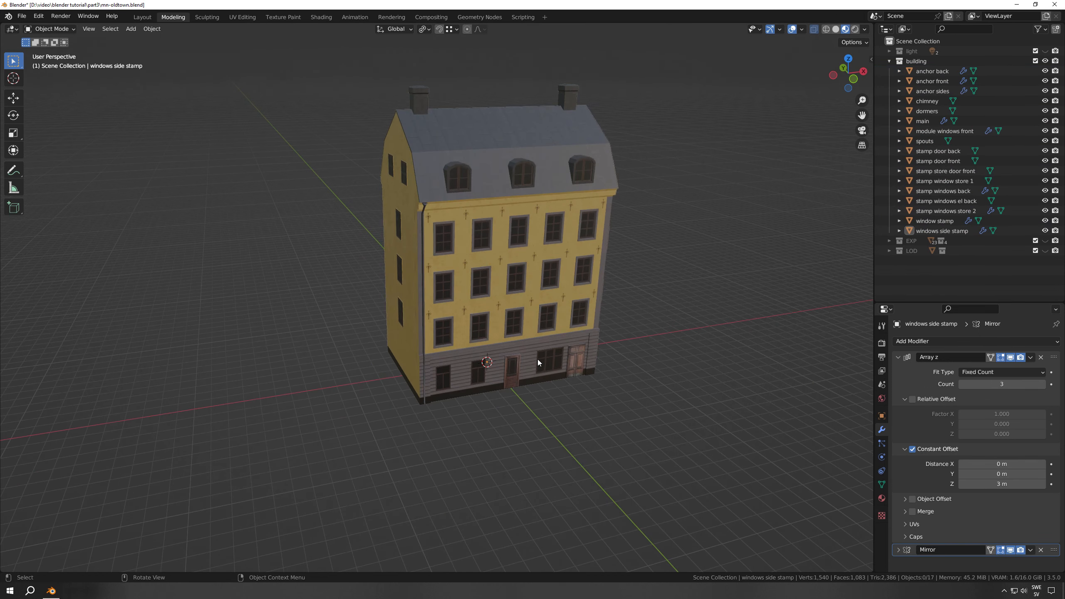
Collapse and hide the building collection, then show the EXP collection with its res pack contents expanded
click(889, 61)
click(1045, 61)
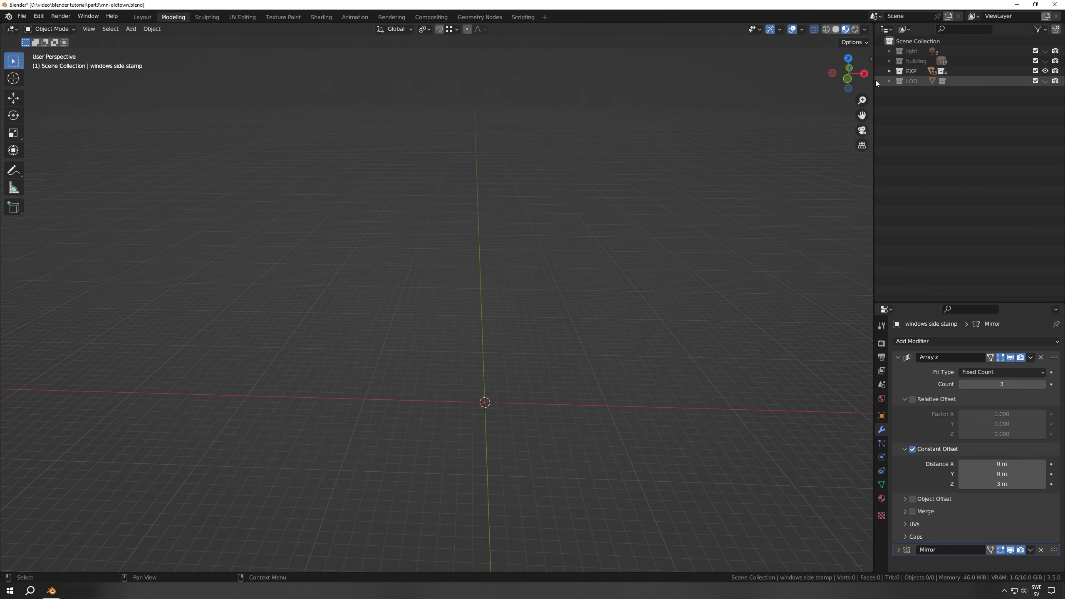
click(888, 70)
click(898, 81)
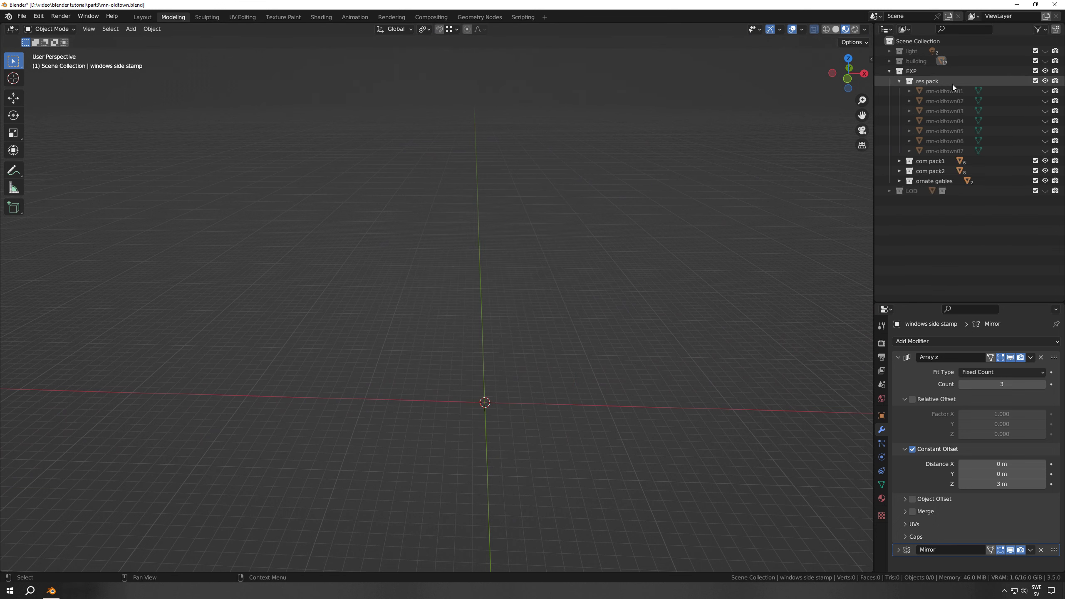
Show the mn-oldtown01 building, examine it from its gable side, and save the file
click(1045, 91)
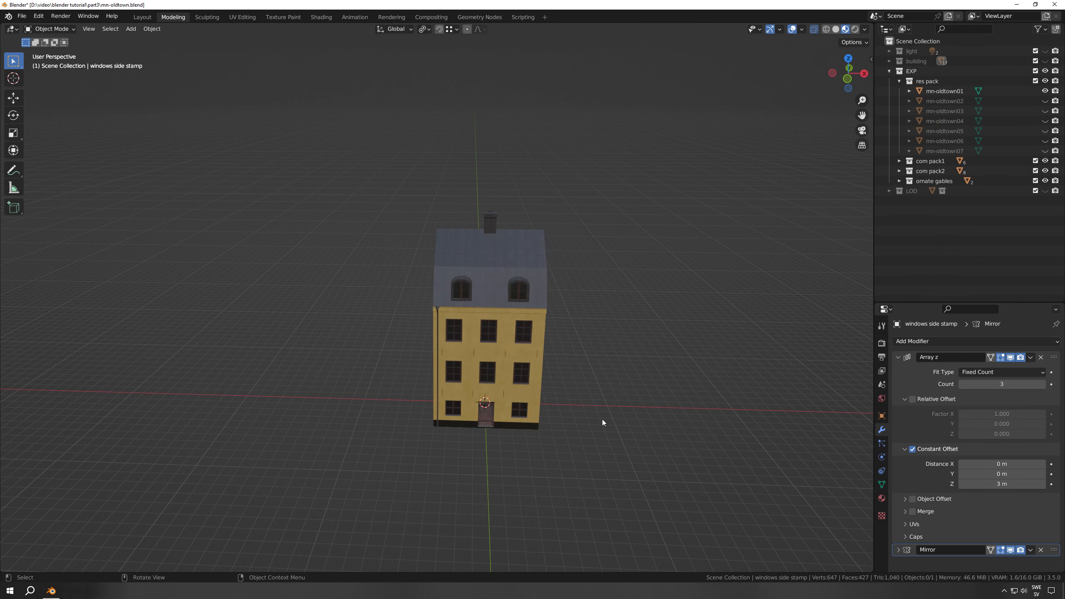
middle_drag(599, 416, 667, 283)
key(ctrl+s)
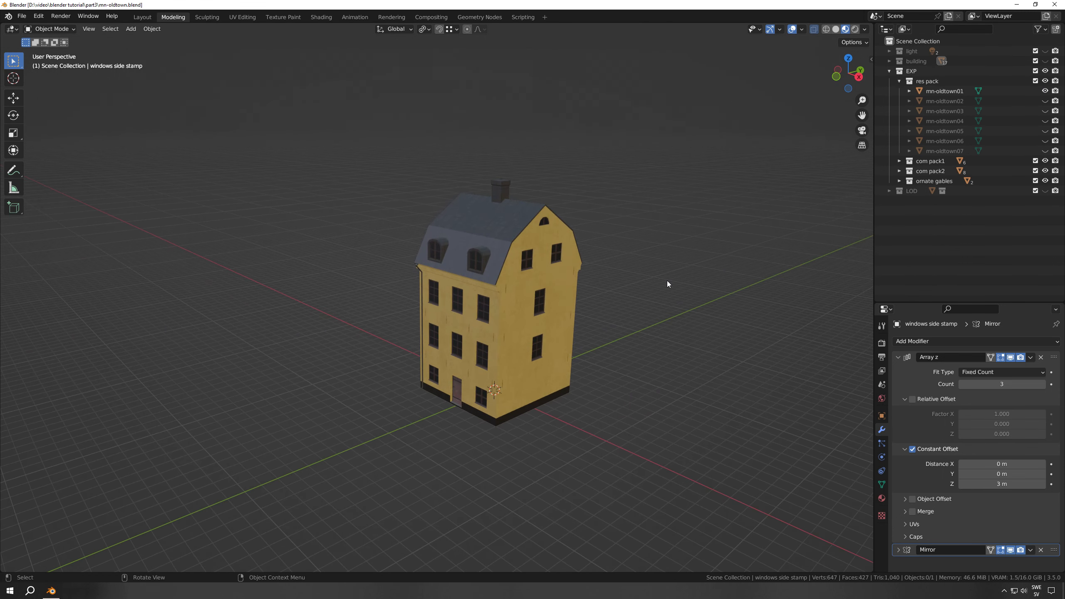
Hide mn-oldtown01 and view the mn-oldtown02 and mn-oldtown03 buildings, leaving only mn-oldtown03 shown
click(1045, 91)
click(1045, 101)
click(1045, 110)
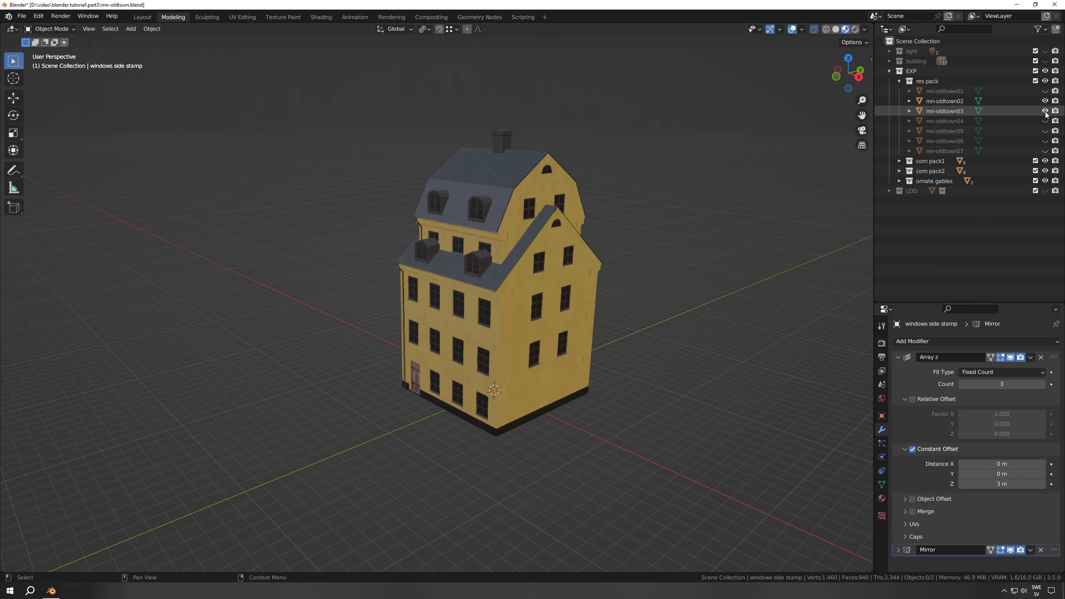
click(1045, 101)
middle_drag(650, 317, 628, 315)
Hide mn-oldtown03, then show and select the mn-oldtown04 building
click(1045, 111)
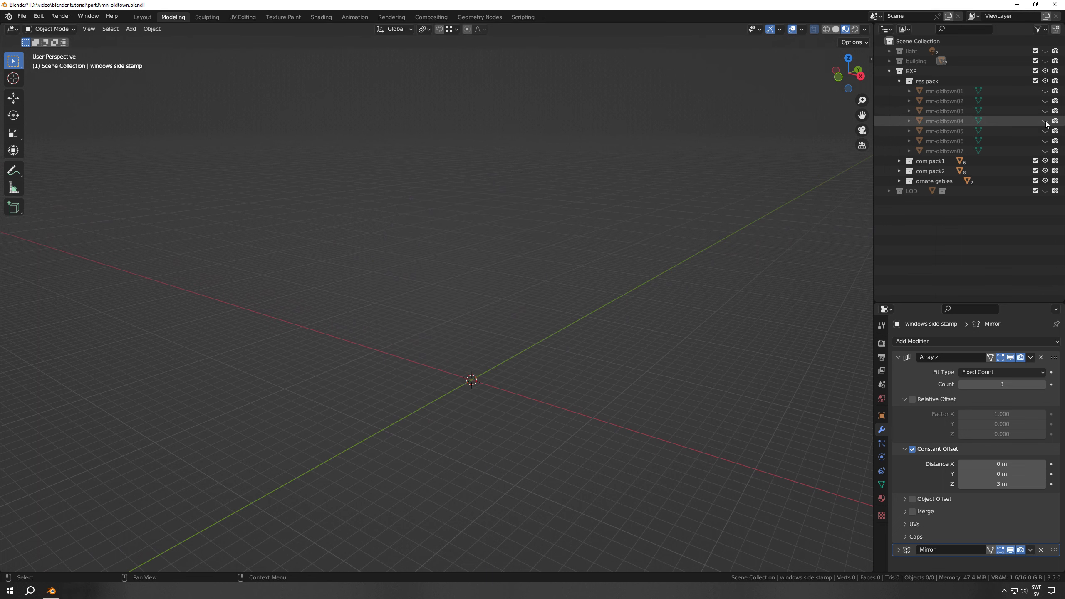
click(1046, 120)
click(939, 121)
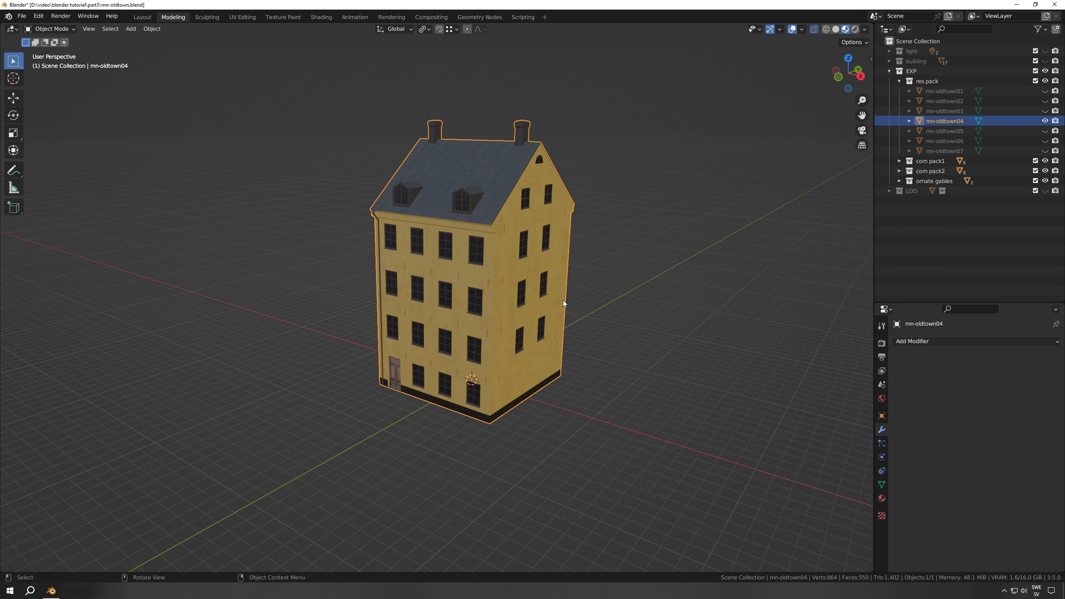
Hide mn-oldtown04, then view the mn-oldtown05 and mn-oldtown06 buildings and leave both hidden
click(1046, 121)
click(1046, 131)
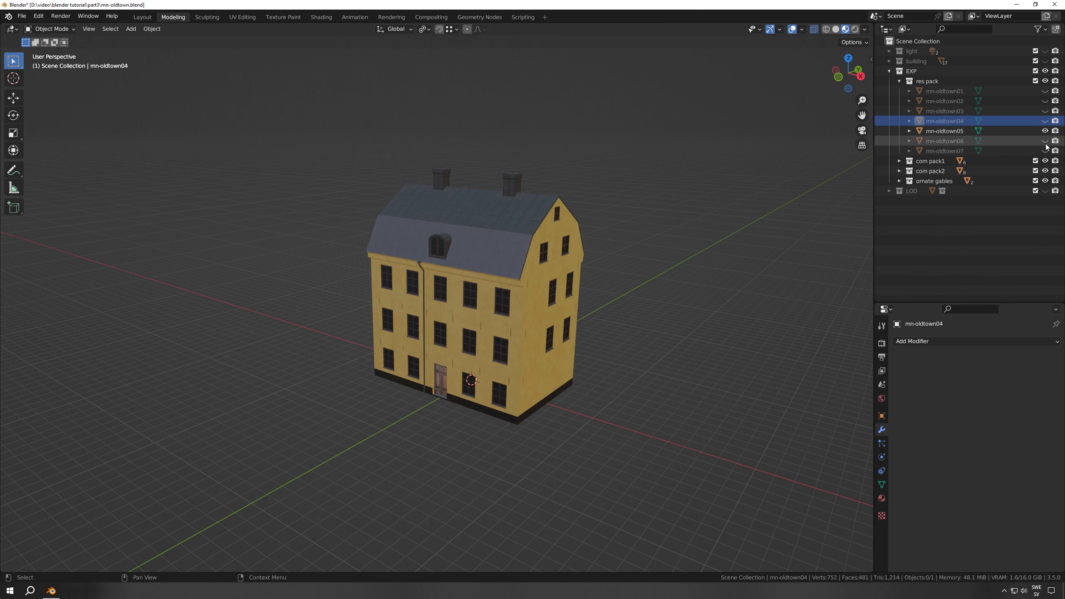
click(1046, 140)
click(1046, 140)
click(1046, 131)
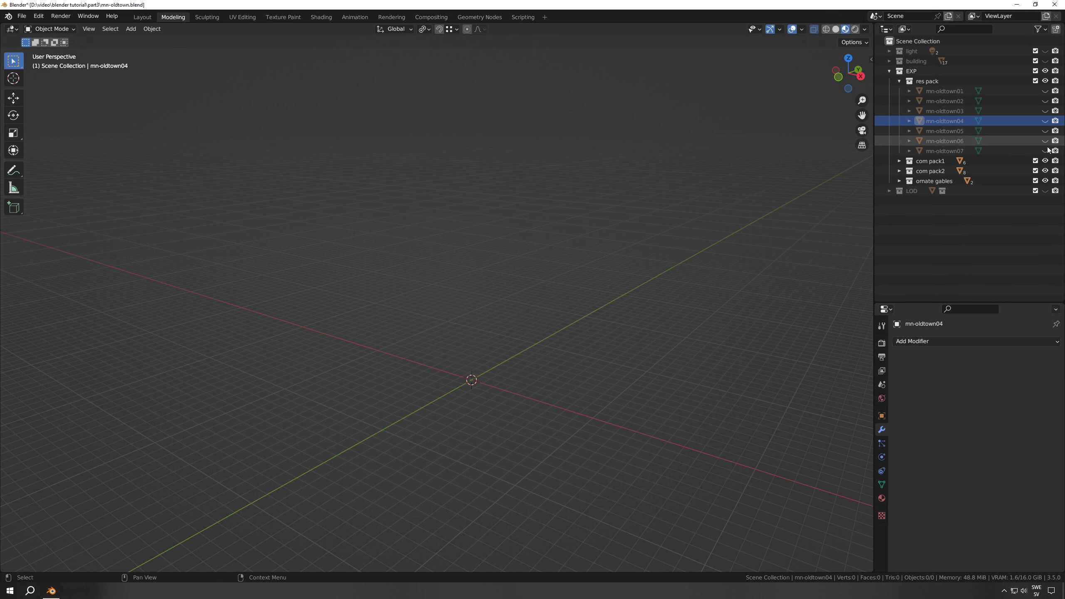
Show the mn-oldtown07 building and examine it from its gable side
click(1046, 151)
click(1045, 150)
click(1045, 150)
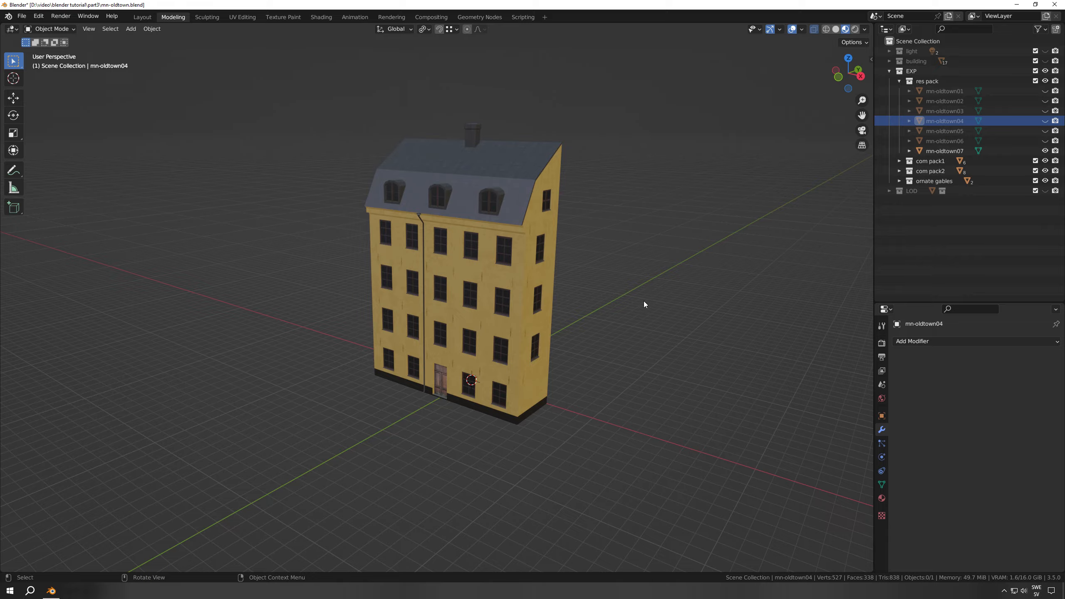
middle_drag(644, 301, 615, 303)
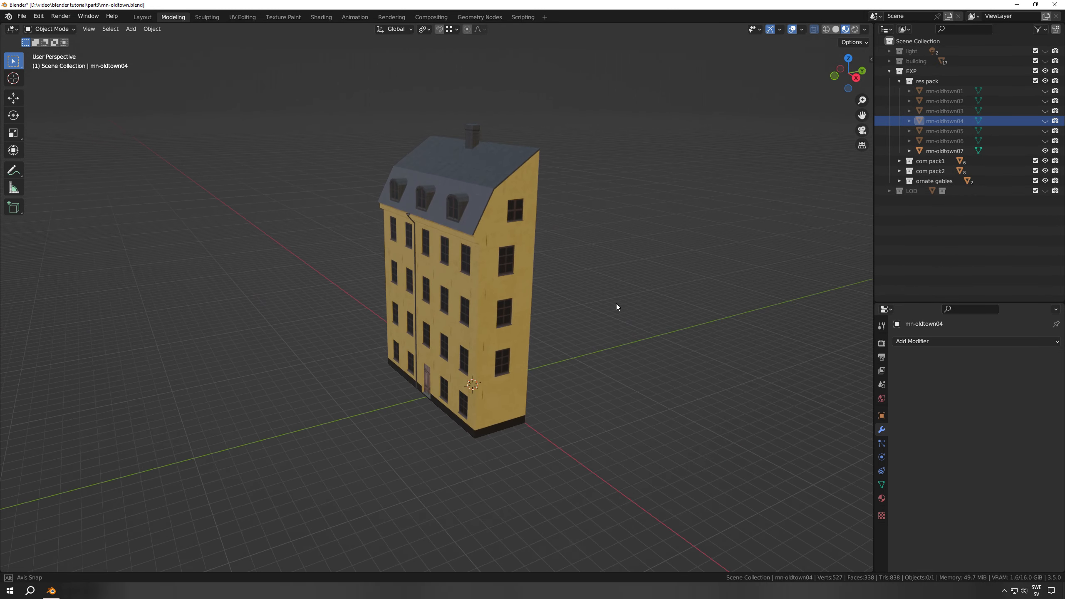
Expand the com pack1 collection, hide mn-oldtown07, and examine the mn-oldtown08 building up close
click(899, 160)
click(1045, 150)
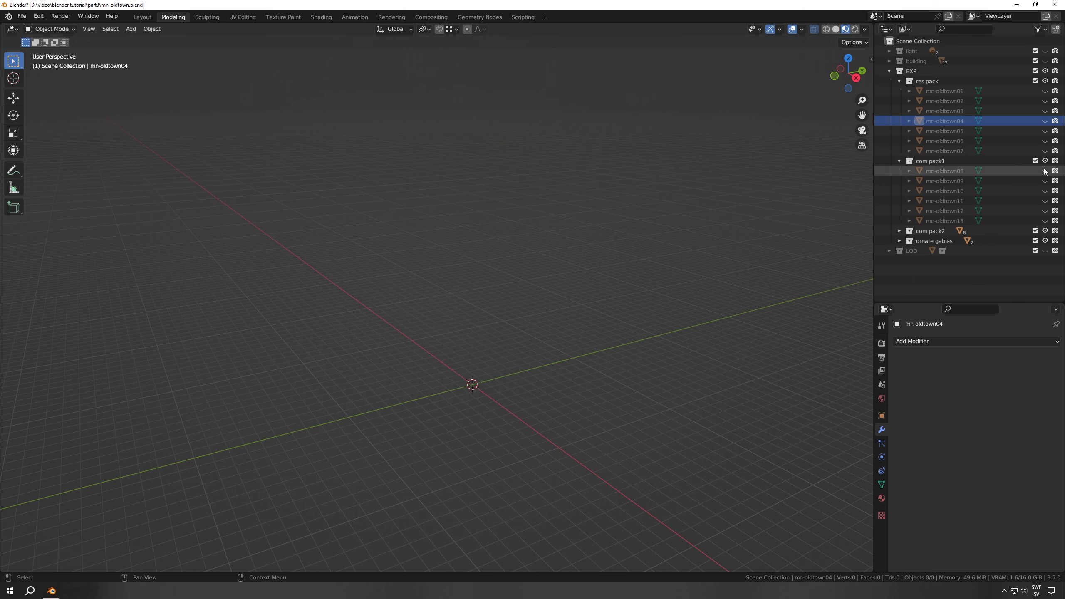
click(1044, 171)
scroll(635, 304, up, 3)
middle_drag(612, 304, 597, 324)
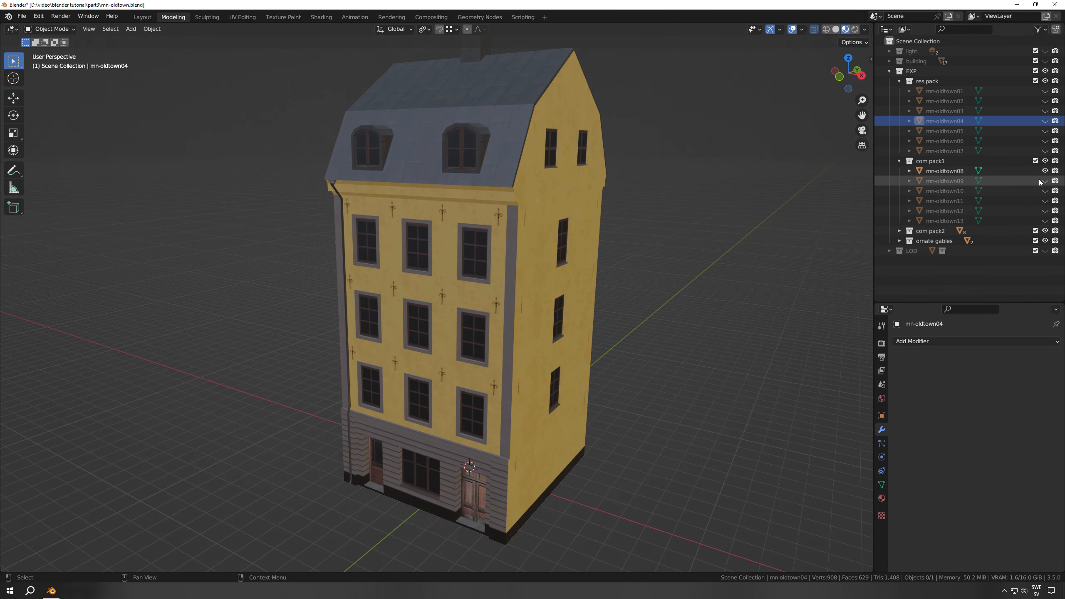
Hide mn-oldtown08 and view the mn-oldtown11 and mn-oldtown12 buildings, leaving only mn-oldtown12 shown
click(1044, 171)
click(1045, 201)
scroll(663, 288, down, 3)
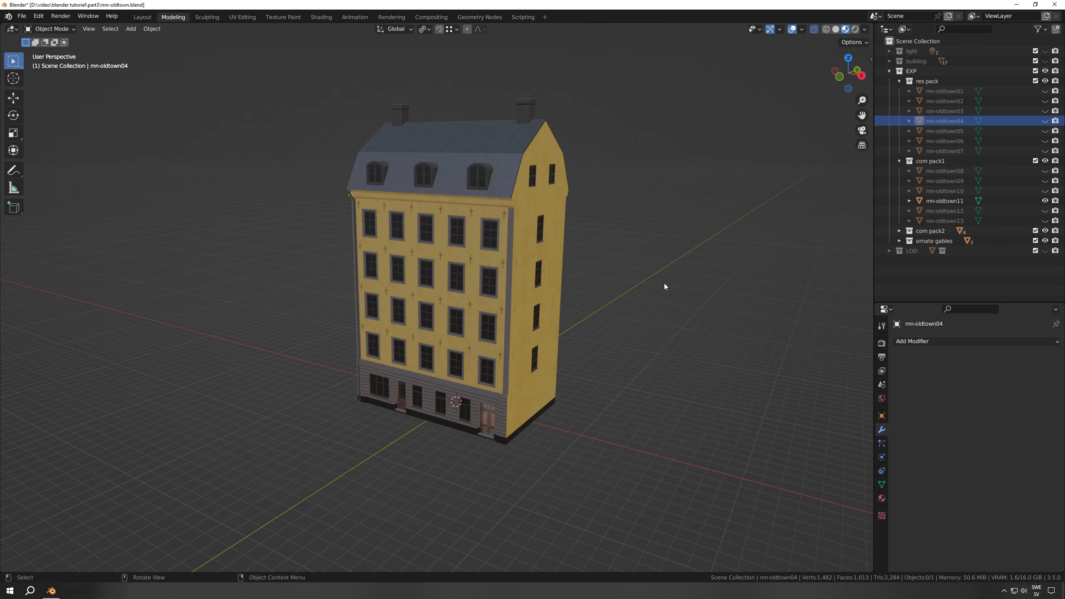
click(1045, 201)
click(1045, 210)
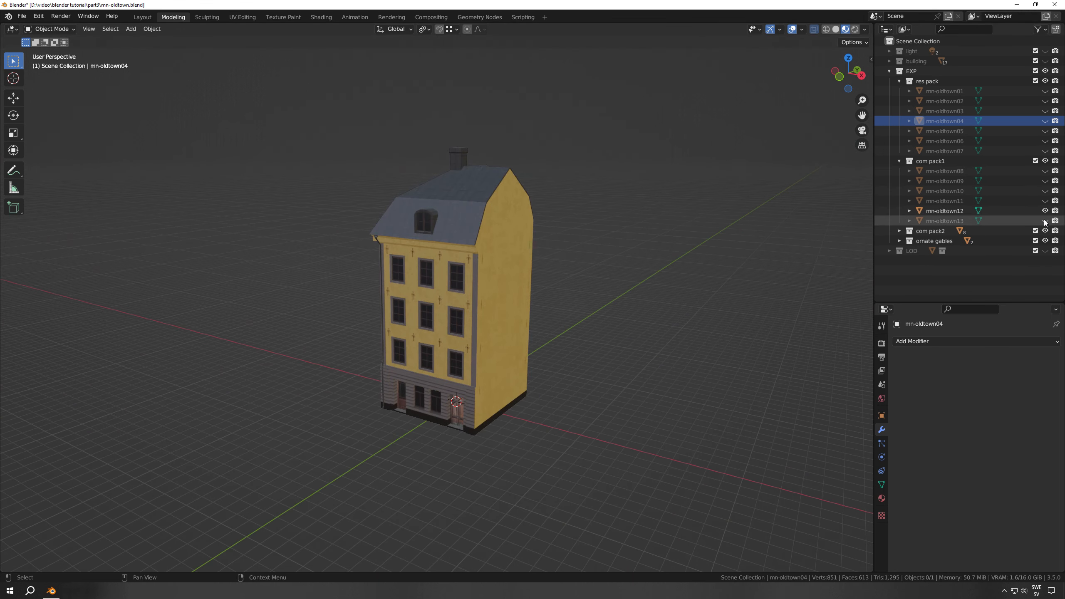
Show mn-oldtown13 in place of mn-oldtown12 and examine its front and side facades up close
click(1044, 220)
click(1045, 211)
middle_drag(784, 245, 351, 318)
scroll(540, 275, up, 2)
middle_drag(522, 308, 546, 268)
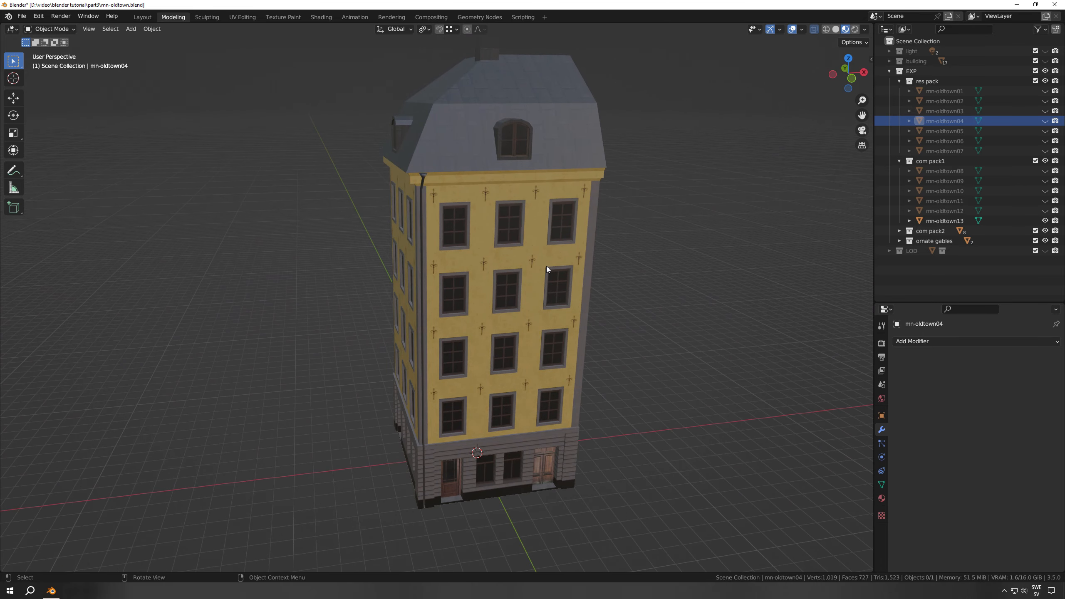
Expand the com pack2 collection, view mn-oldtown14, and hide both mn-oldtown13 and mn-oldtown14
click(898, 230)
scroll(964, 222, down, 2)
click(1044, 202)
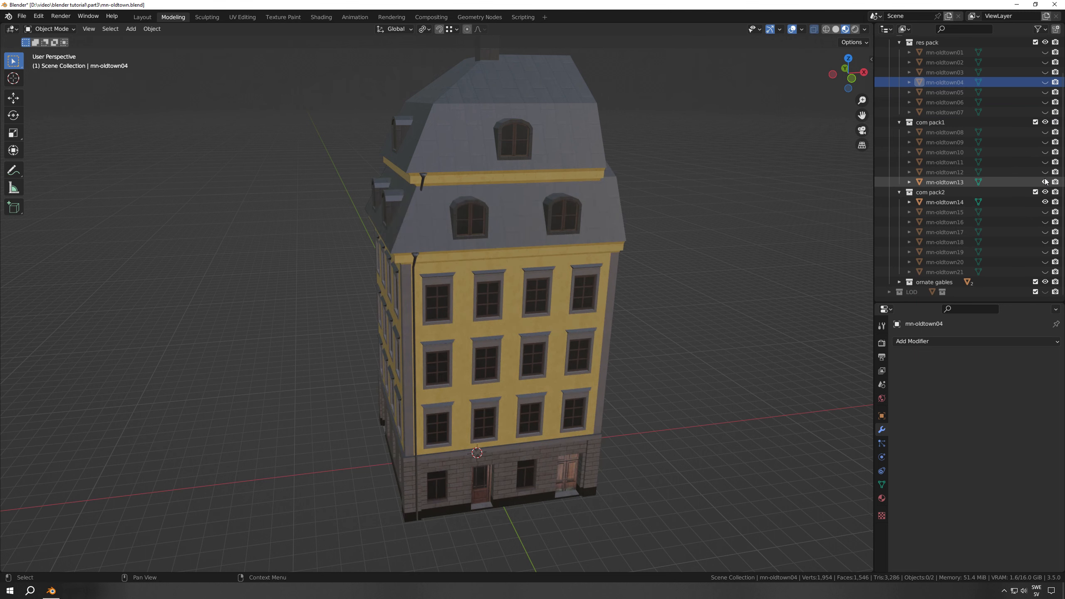
click(1045, 183)
click(1044, 203)
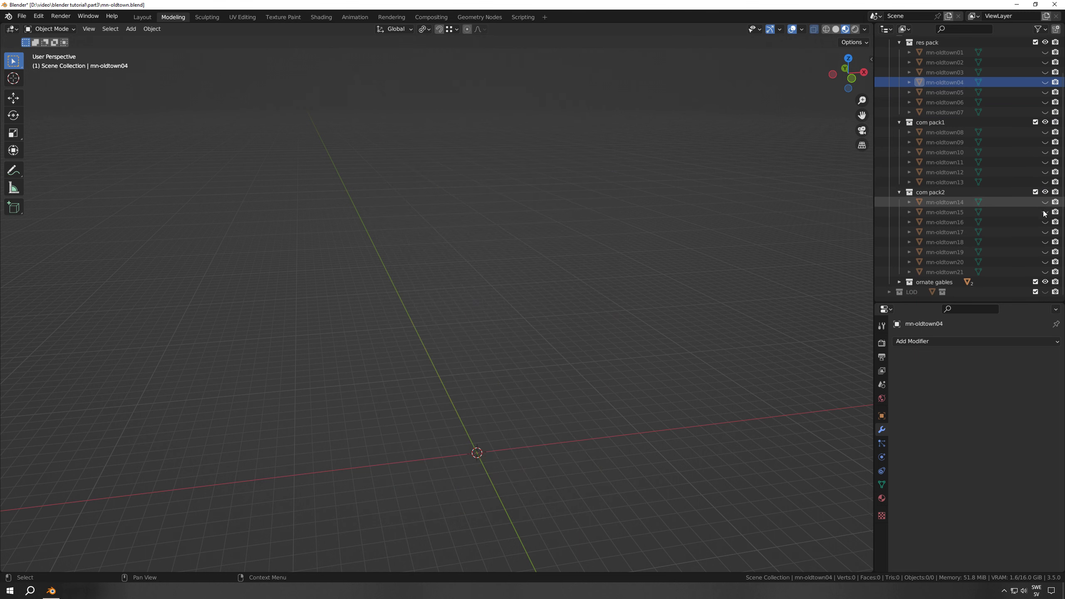
View mn-oldtown17 and mn-oldtown18, then hide them and examine the mn-oldtown20 building alone
click(1045, 232)
click(1045, 242)
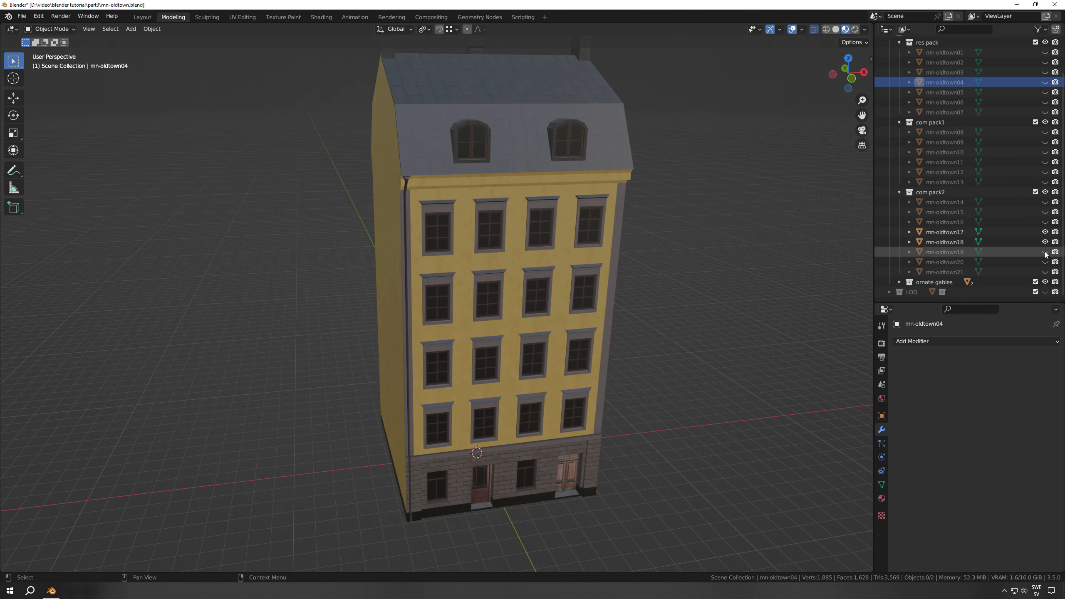
click(1044, 262)
click(1044, 242)
click(1045, 232)
scroll(620, 365, down, 3)
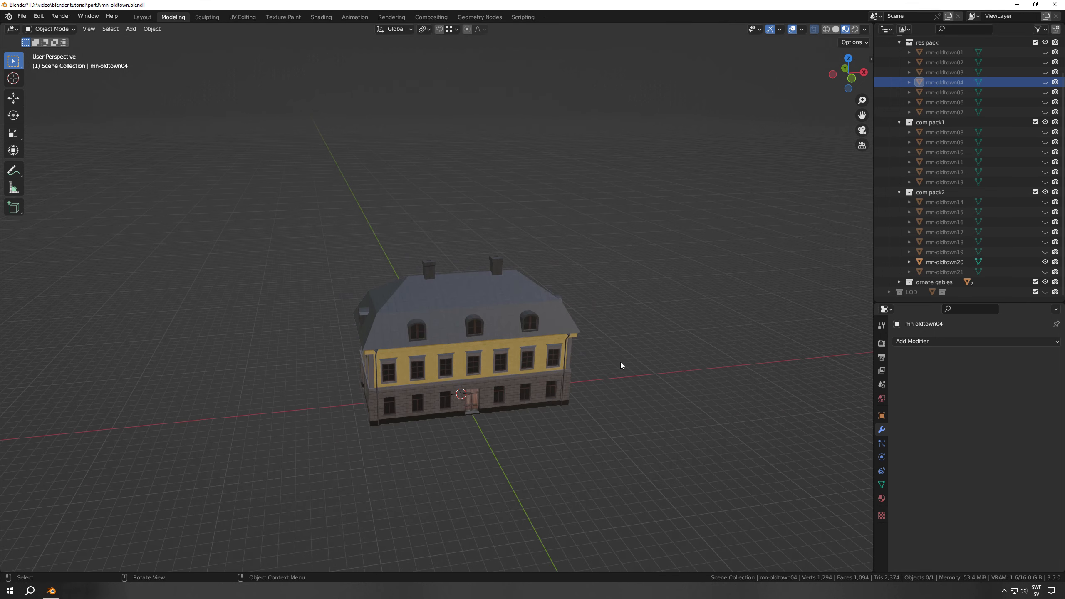
middle_drag(621, 366, 582, 314)
Replace mn-oldtown20 with mn-oldtown21 in the view and examine its front facade
click(1045, 262)
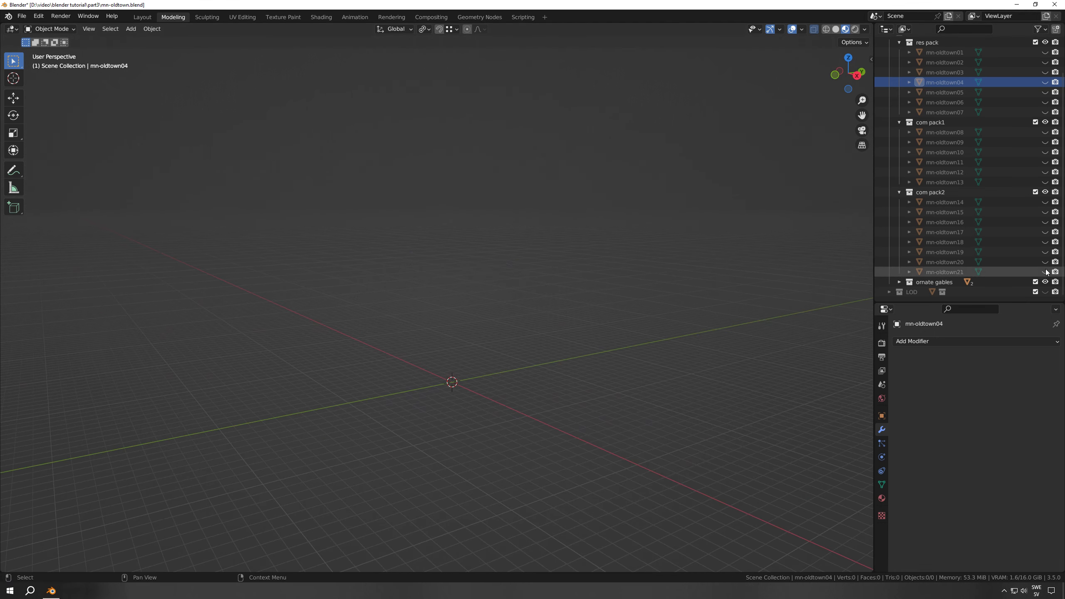
click(1045, 272)
mouse_move(663, 362)
middle_down()
mouse_move(491, 366)
mouse_move(667, 374)
middle_up()
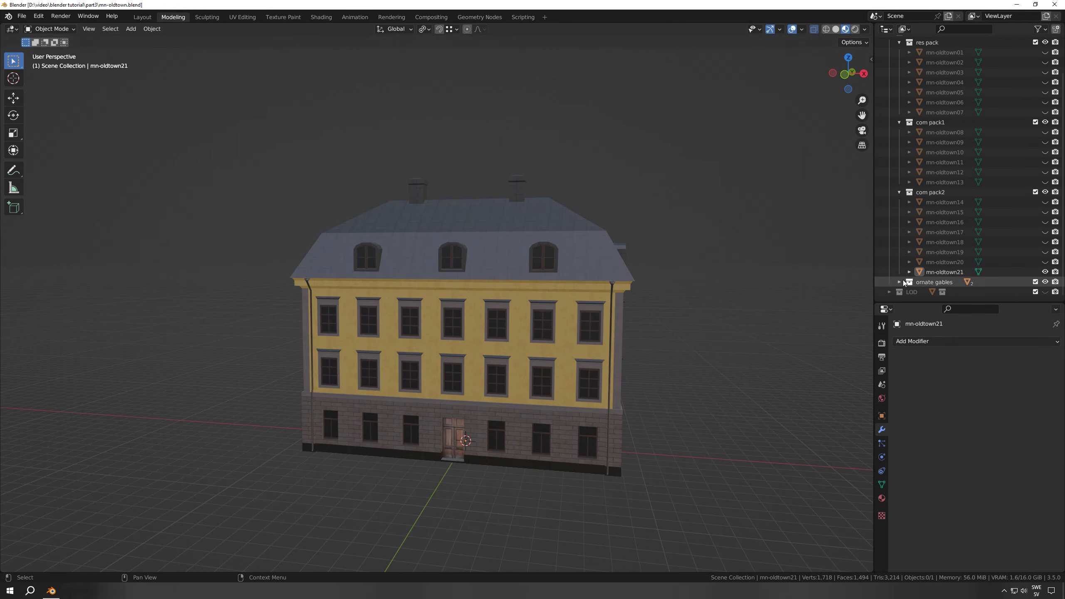
Hide mn-oldtown21, expand the ornate gables collection, and show, select and examine the Schantzska building
scroll(949, 272, down, 1)
click(1045, 251)
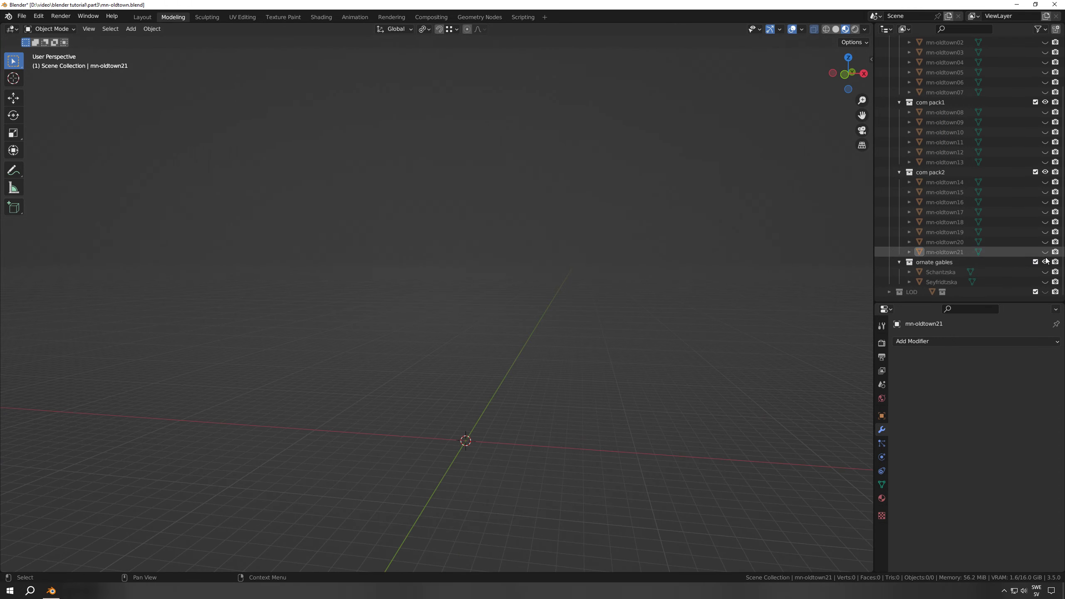
click(1045, 272)
click(935, 273)
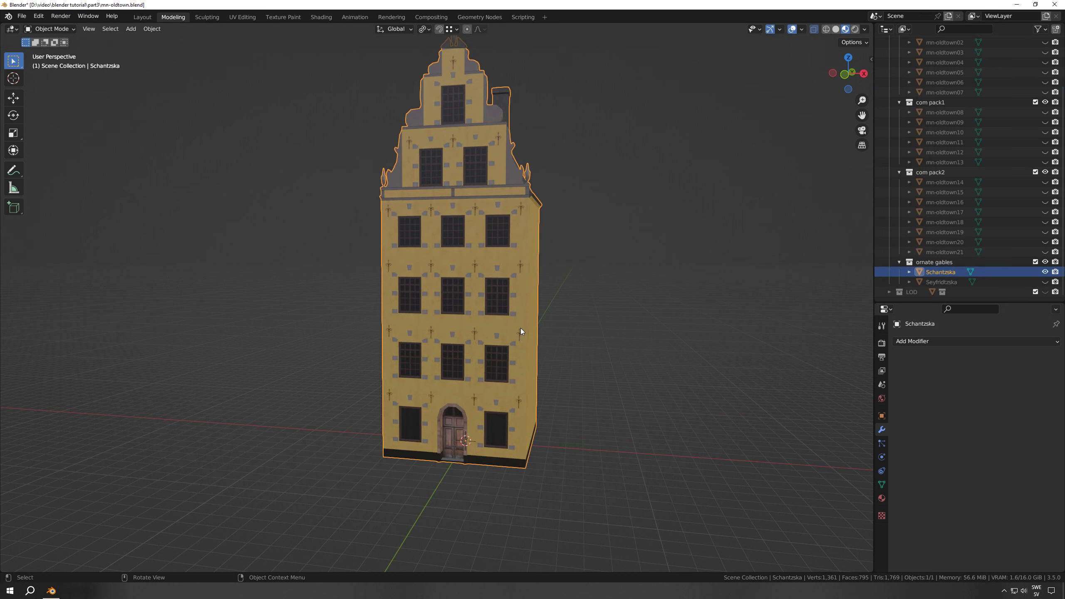
middle_drag(552, 346, 538, 370)
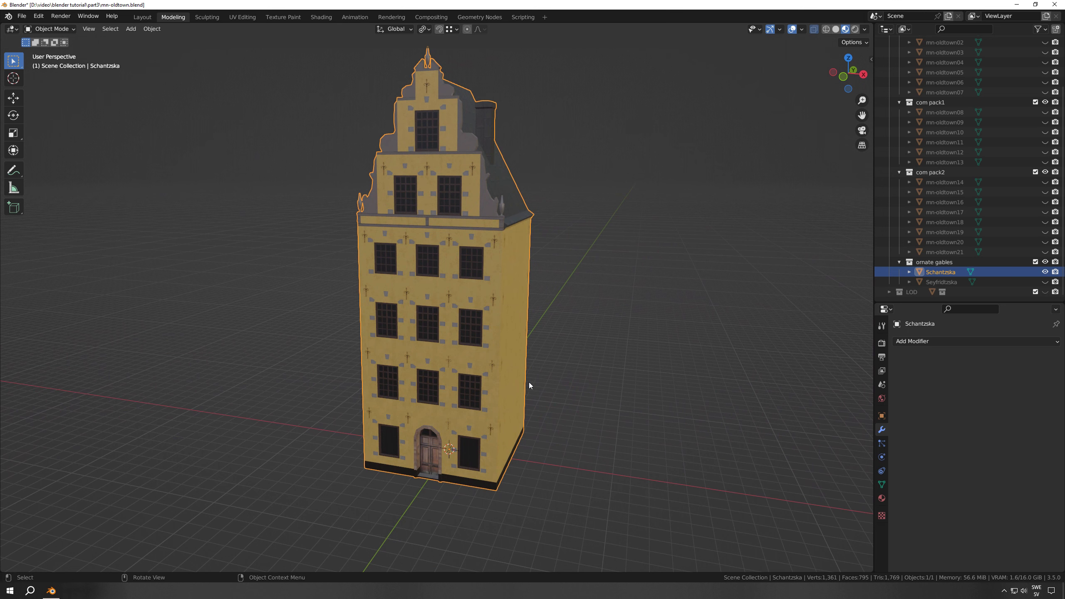
Hide Schantzska, then show, select and examine the Seyfridtzska building
click(1044, 272)
click(1044, 282)
click(955, 284)
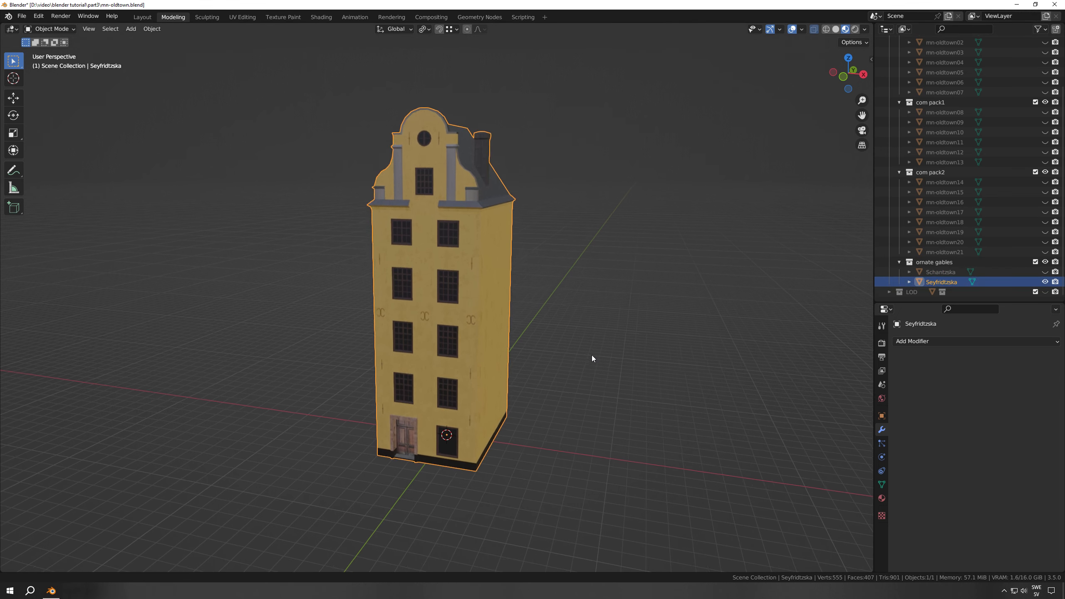
middle_drag(593, 357, 542, 354)
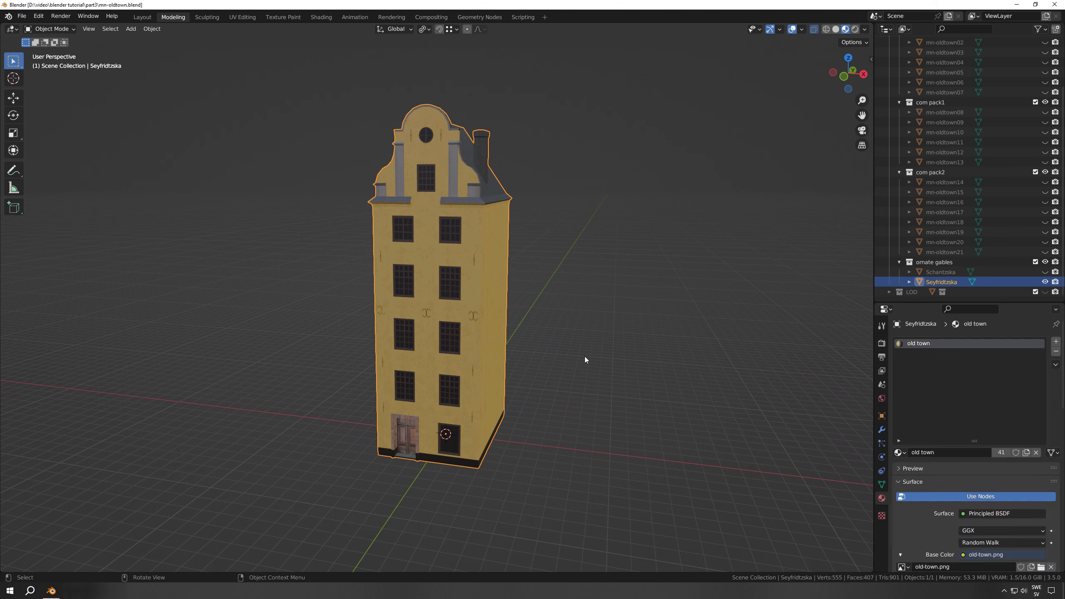
Hide Seyfridtzska, show and expand the LOD collection with com pack1 lod, and select mn-oldtown10_lod
click(1044, 282)
click(1044, 282)
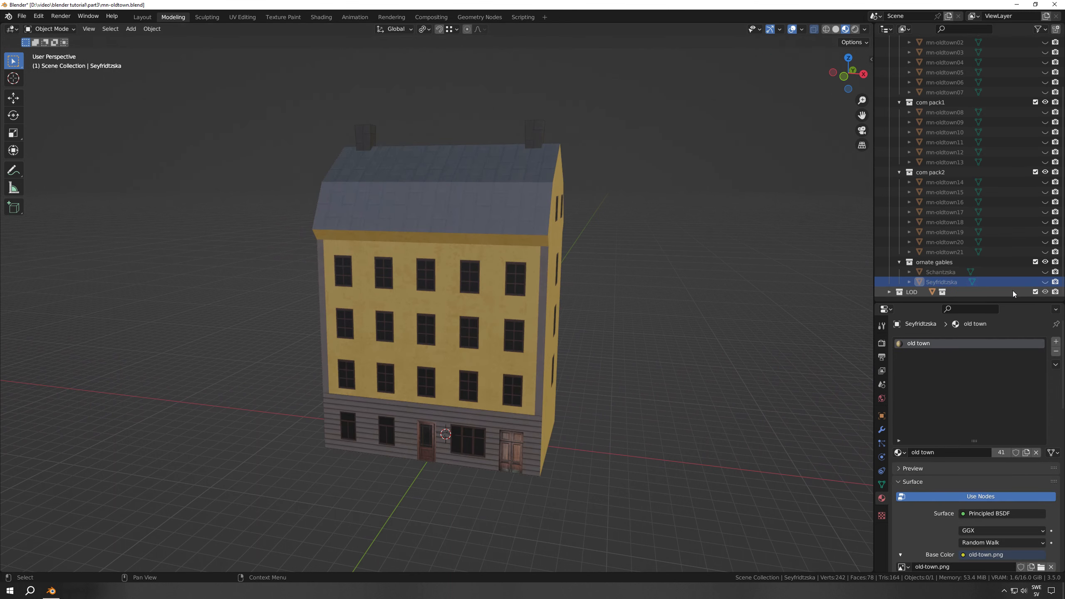
click(888, 291)
scroll(943, 282, down, 1)
click(897, 294)
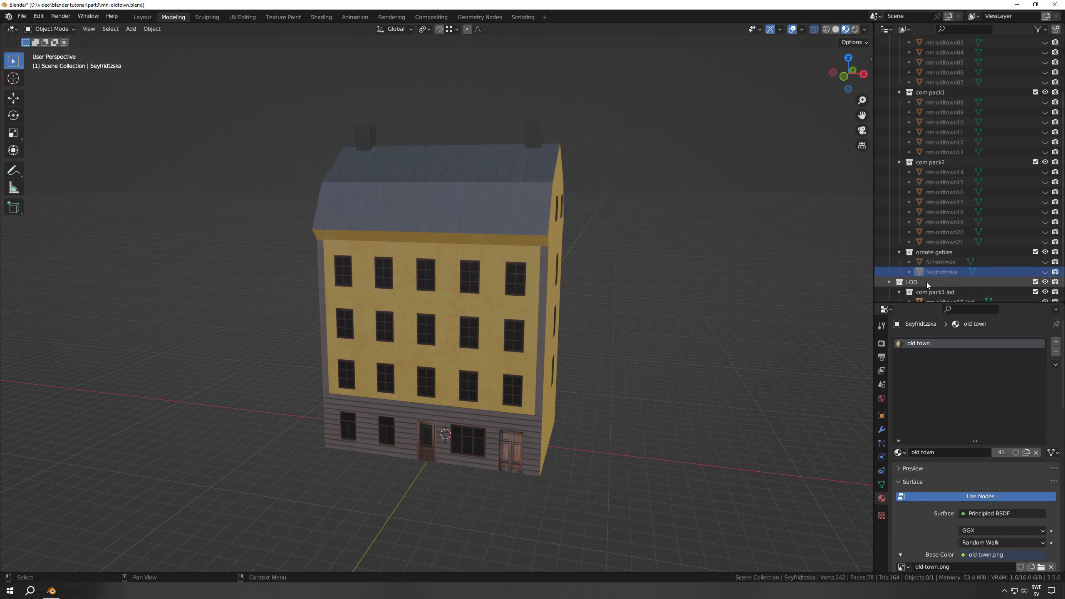
scroll(927, 284, down, 1)
click(943, 292)
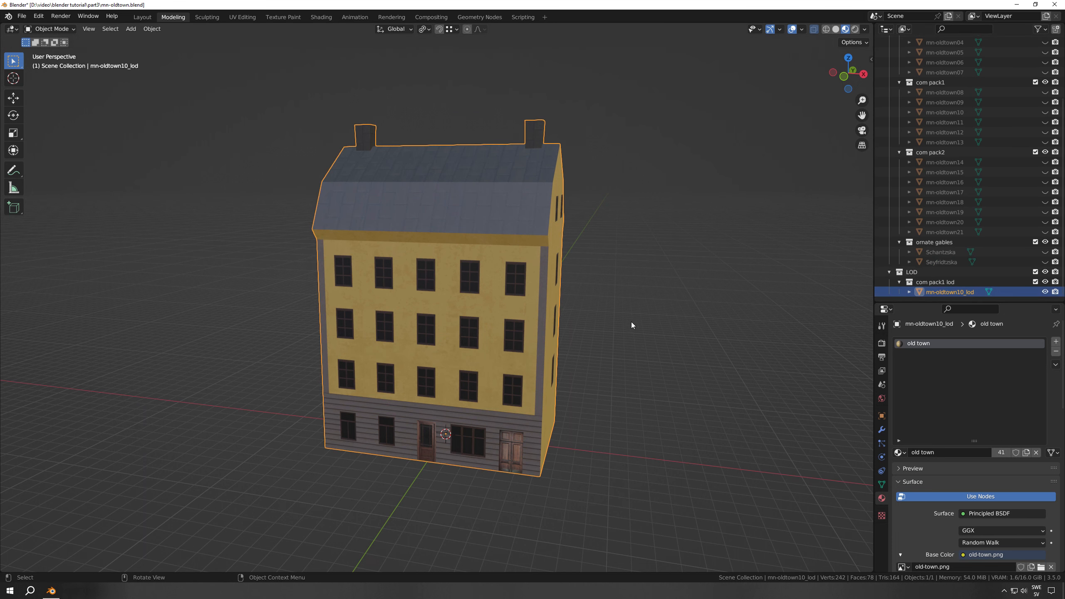
Open mn-oldtown10_lod in Edit Mode and examine its simplified mesh from both gable sides
mouse_move(622, 347)
middle_down()
mouse_move(605, 361)
mouse_move(623, 365)
middle_up()
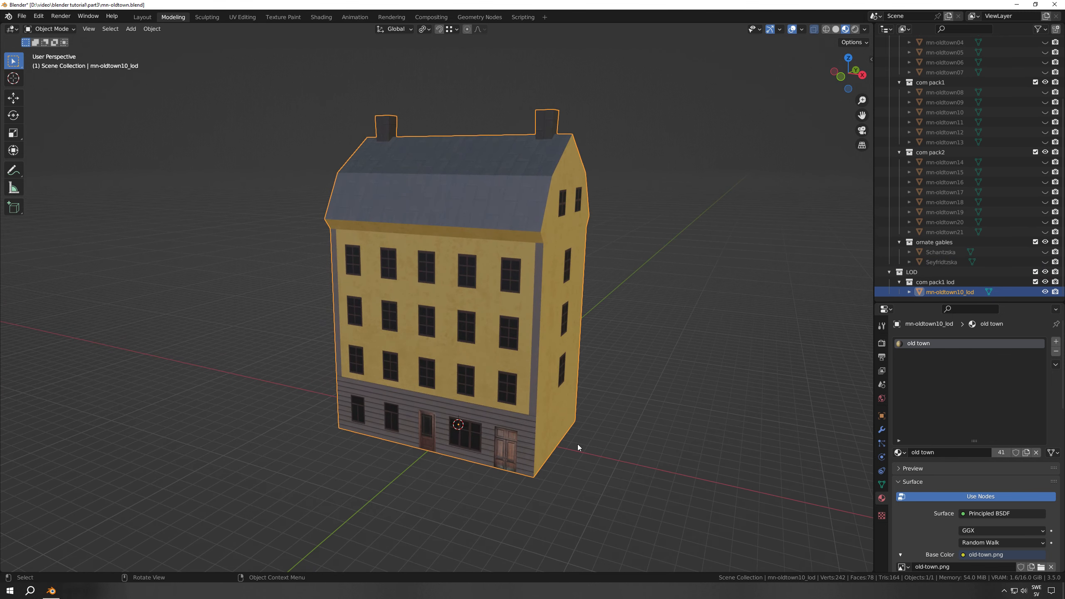
key(Tab)
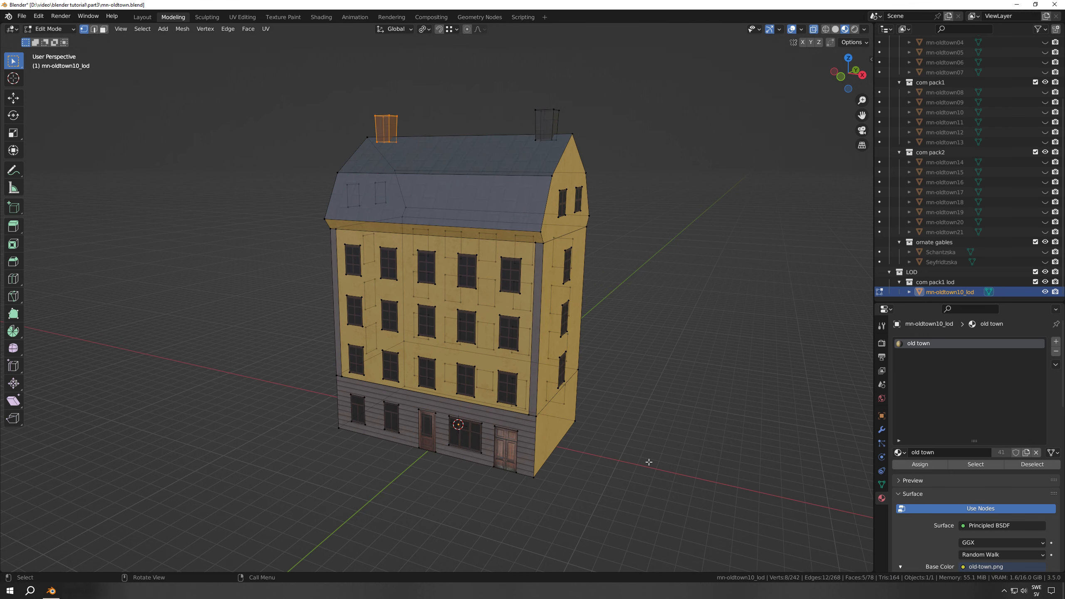
middle_drag(591, 411, 633, 415)
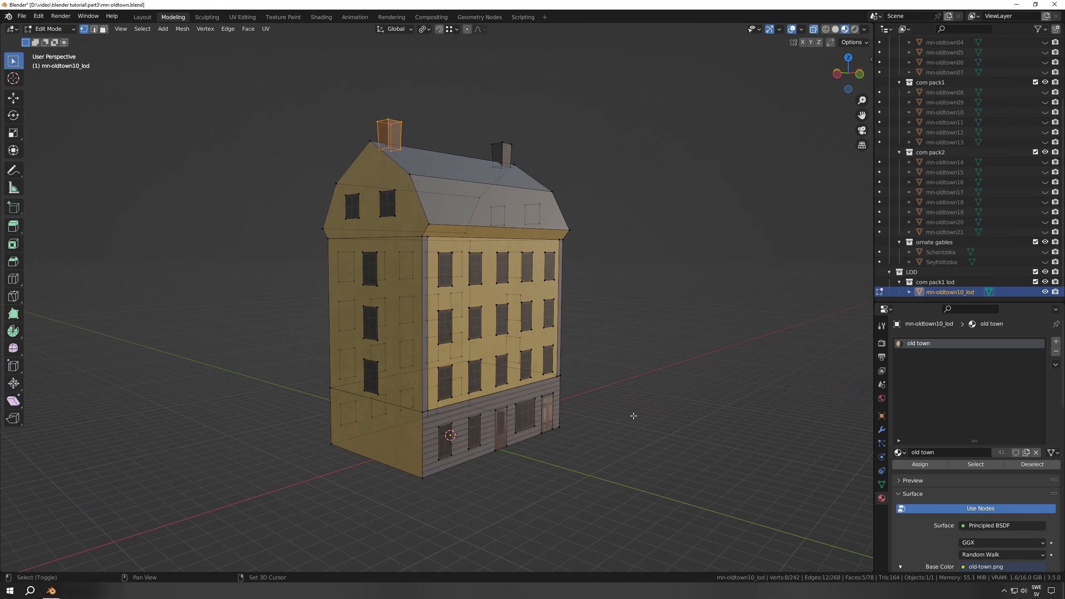
shift+scroll(633, 416, down, 3)
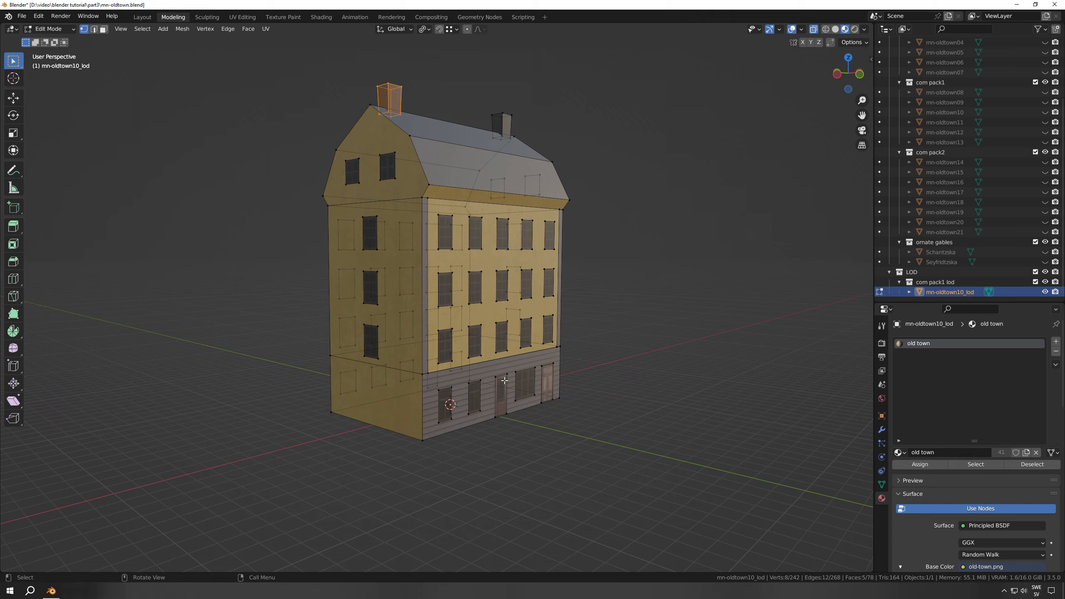
middle_drag(466, 326, 452, 345)
scroll(494, 362, up, 3)
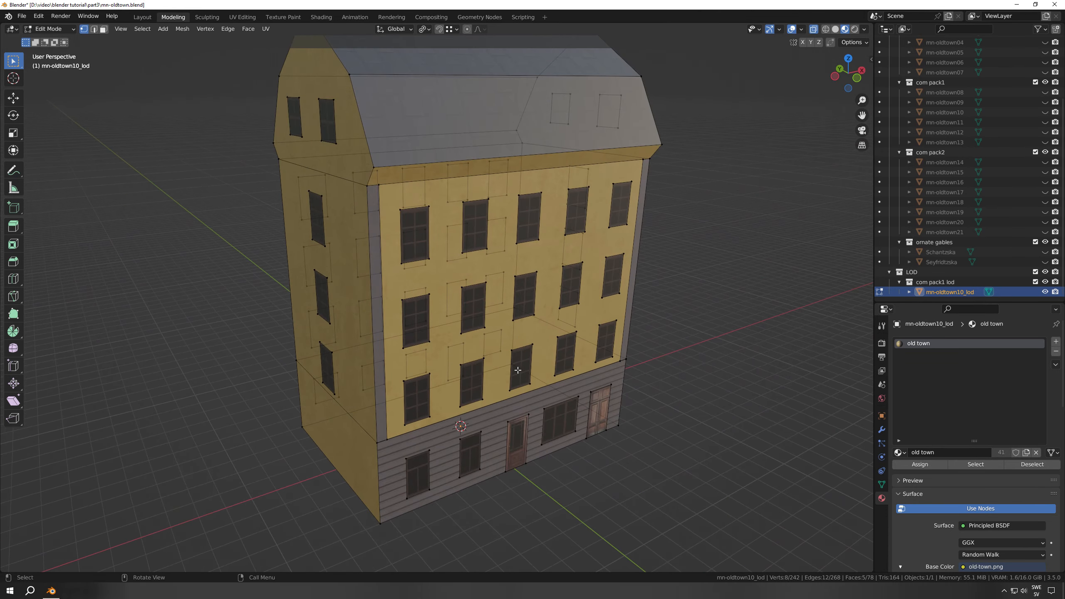
Select a window face on the LOD's front facade and inspect its offset from the wall in right orthographic view
middle_drag(518, 369, 467, 348)
key(3)
click(459, 379)
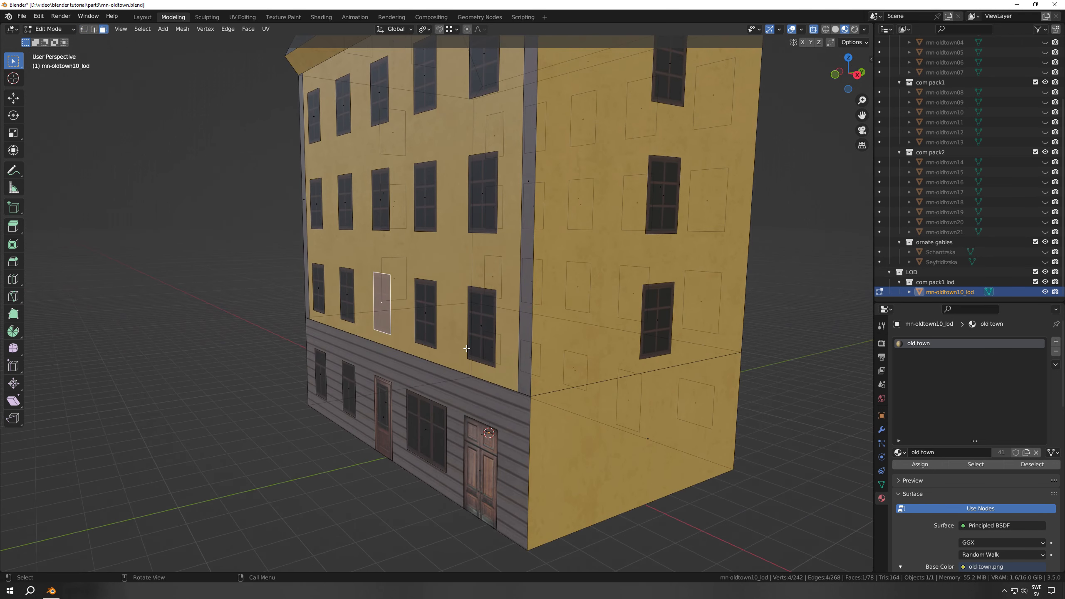
key(KP_3)
scroll(444, 336, up, 5)
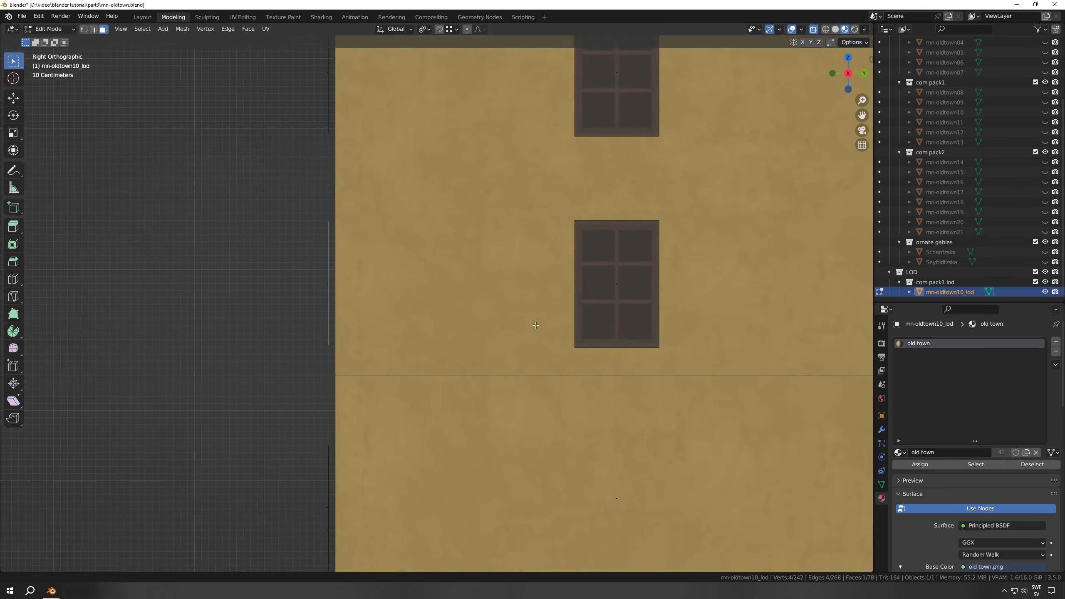
scroll(422, 371, up, 3)
scroll(425, 358, down, 5)
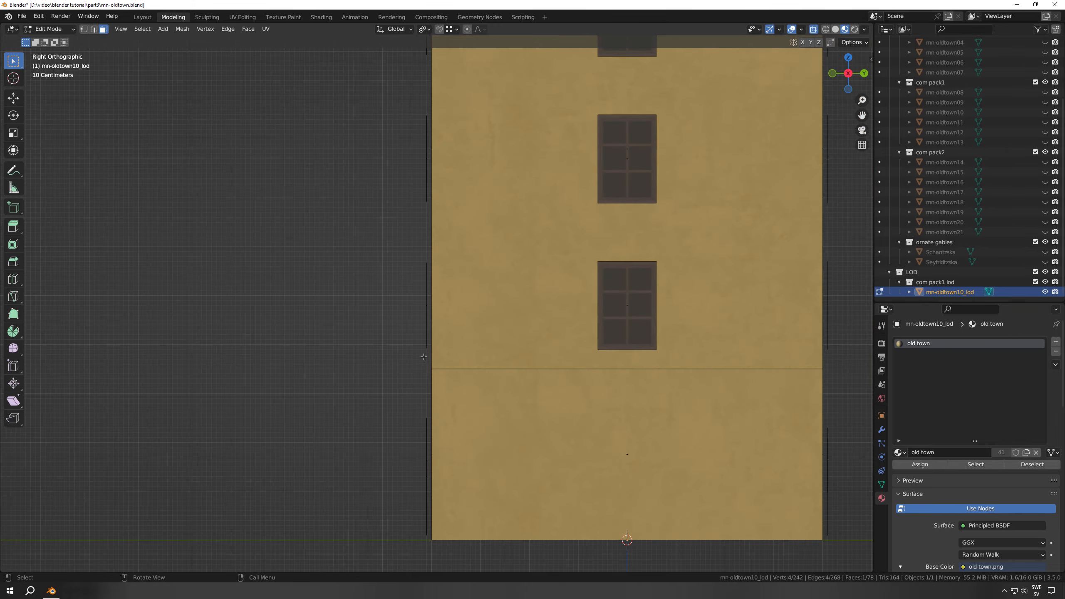
Clear the face selection, view the LOD building from a distance, and return to Object Mode with nothing selected
middle_drag(438, 294, 522, 332)
scroll(537, 323, down, 6)
click(568, 356)
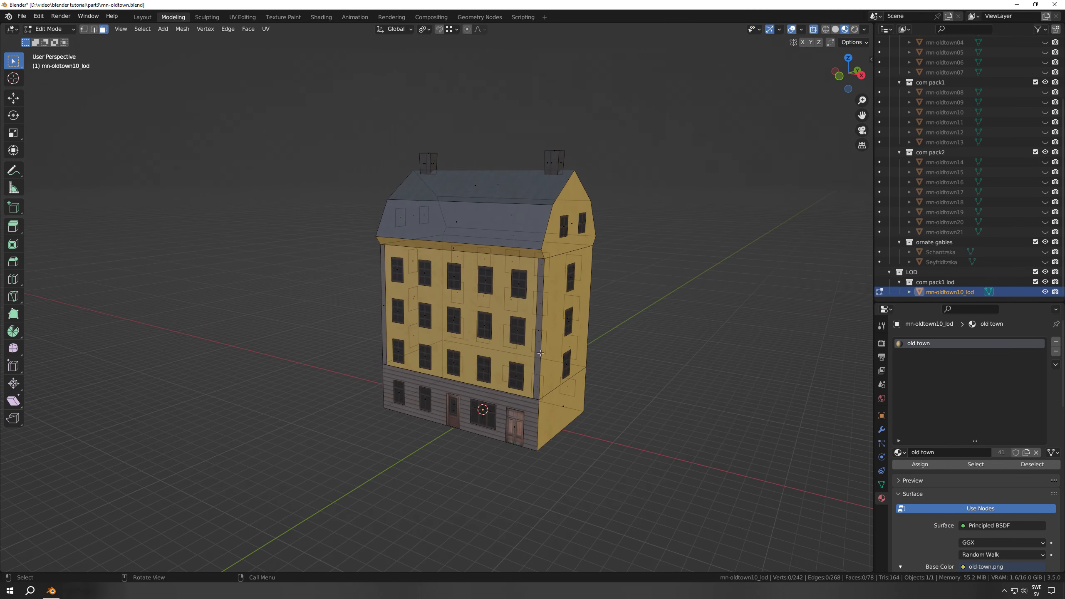
scroll(541, 353, down, 1)
scroll(519, 365, down, 8)
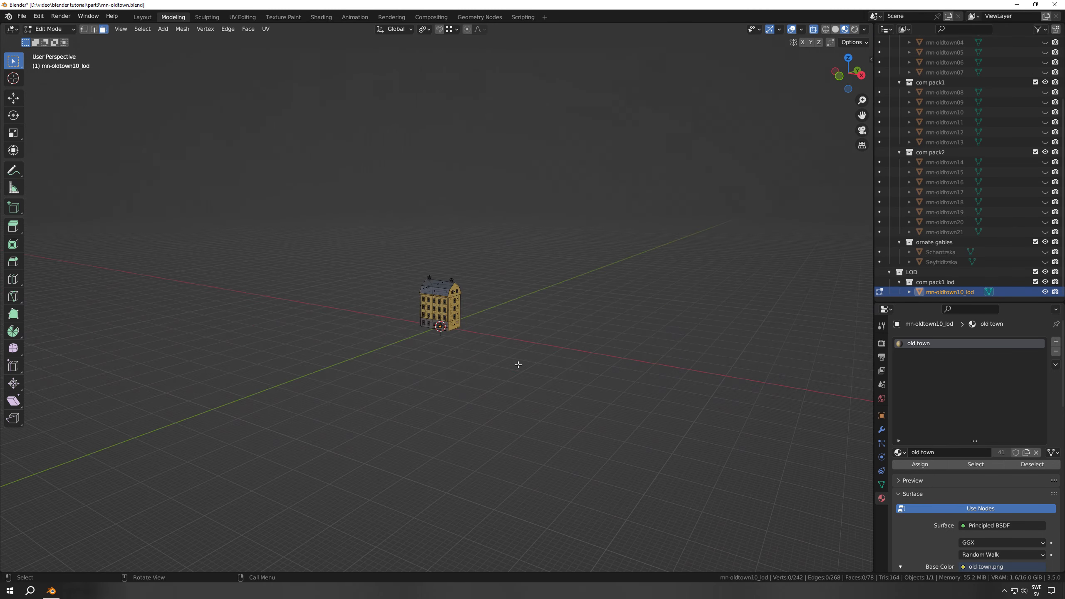
scroll(518, 364, up, 10)
scroll(518, 365, down, 3)
key(Tab)
click(525, 409)
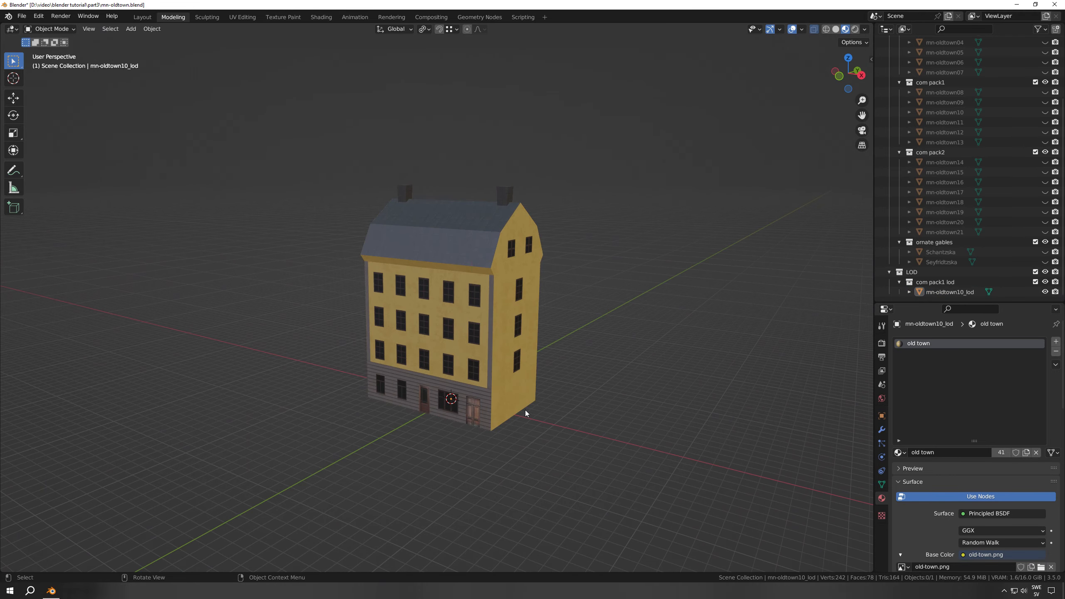
scroll(525, 410, up, 2)
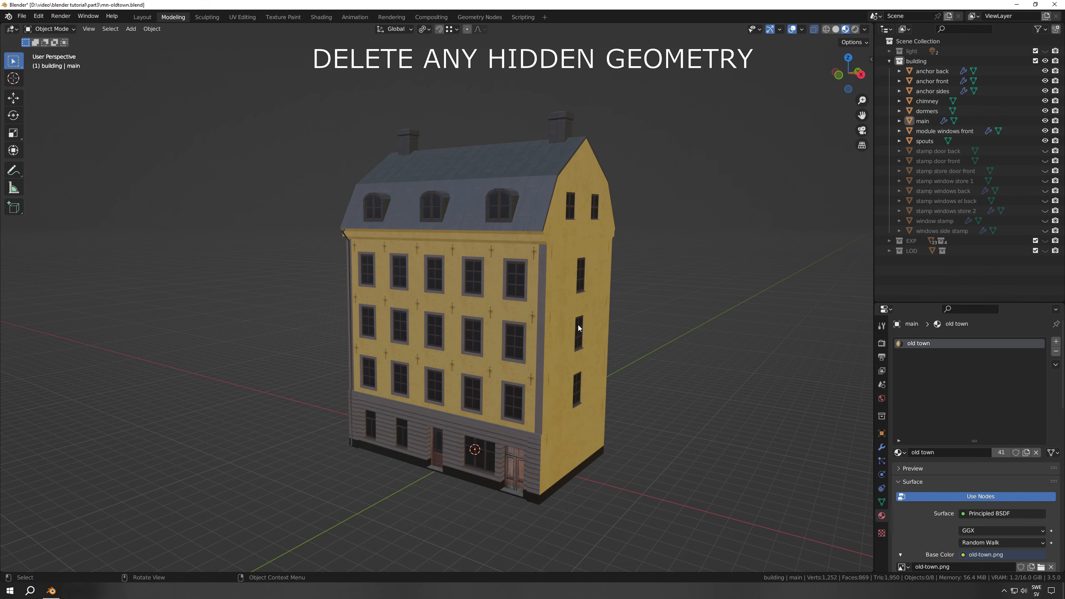
Check the module windows front object's mesh in Edit Mode for hidden geometry, and view the whole building
click(497, 311)
key(Tab)
key(Tab)
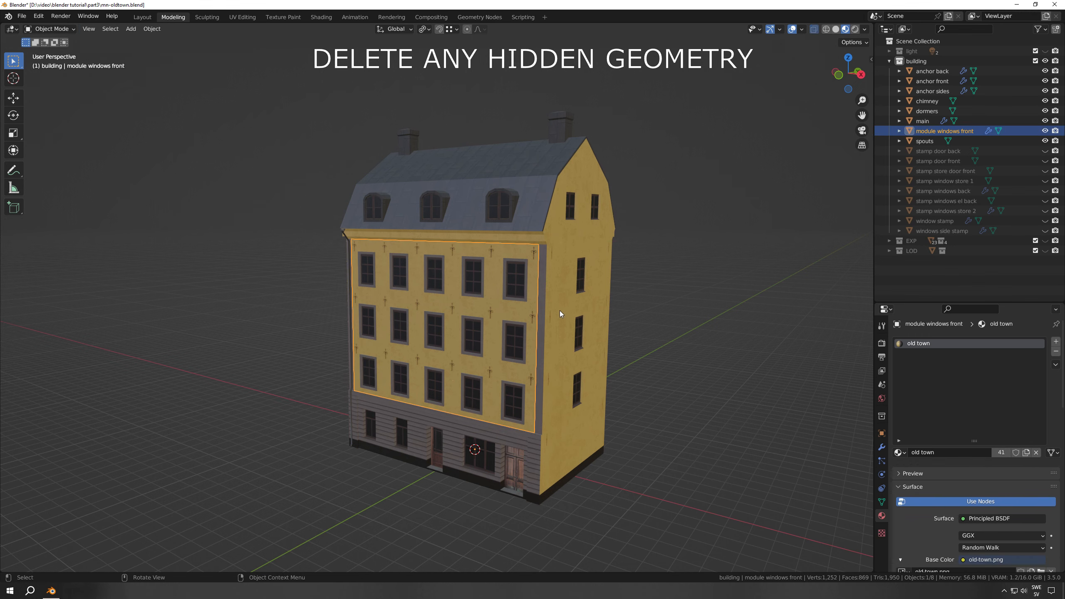
key(Tab)
middle_drag(563, 315, 514, 353)
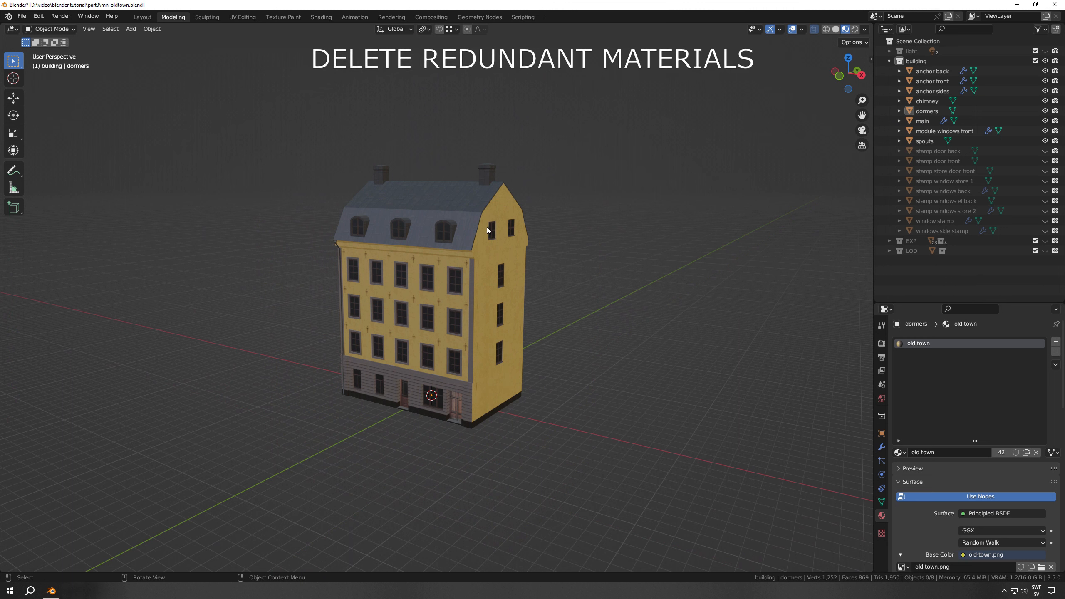
Copy the dormers object, paste a duplicate, and move it along the global X axis clear of the building
click(453, 226)
key(ctrl+c)
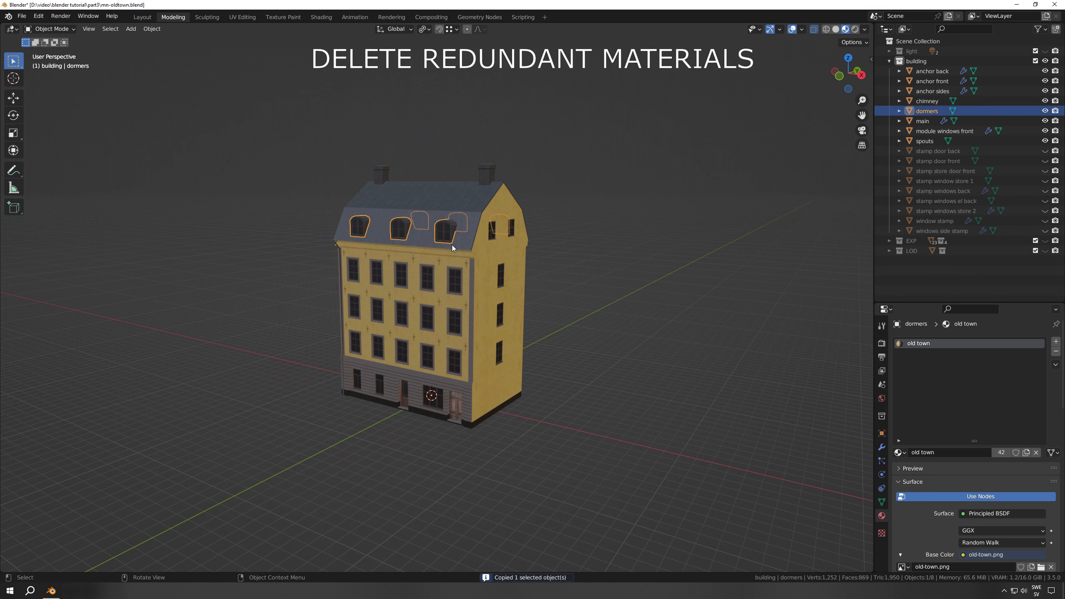
key(ctrl+v)
key(g)
key(x)
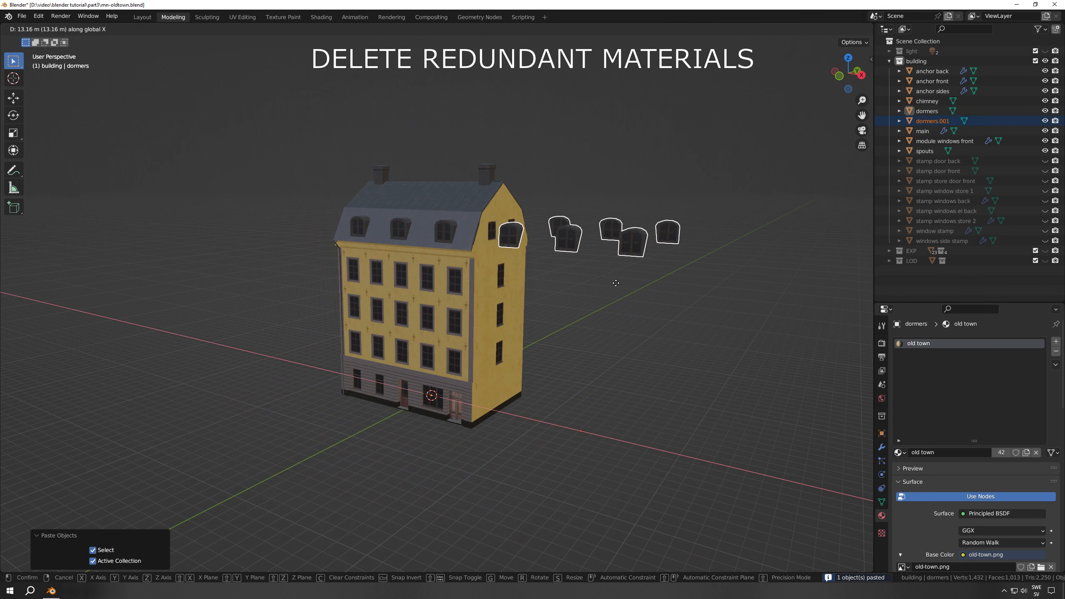
click(624, 291)
Link the original dormers' old town material to the pasted dormers, and delete the pasted copy
click(536, 239)
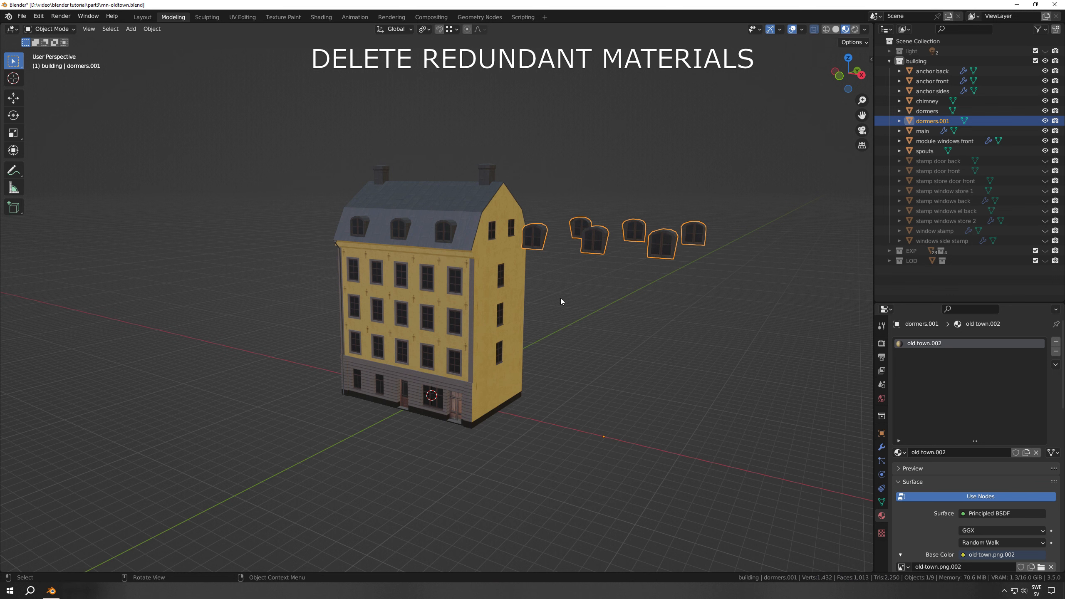
shift+click(444, 231)
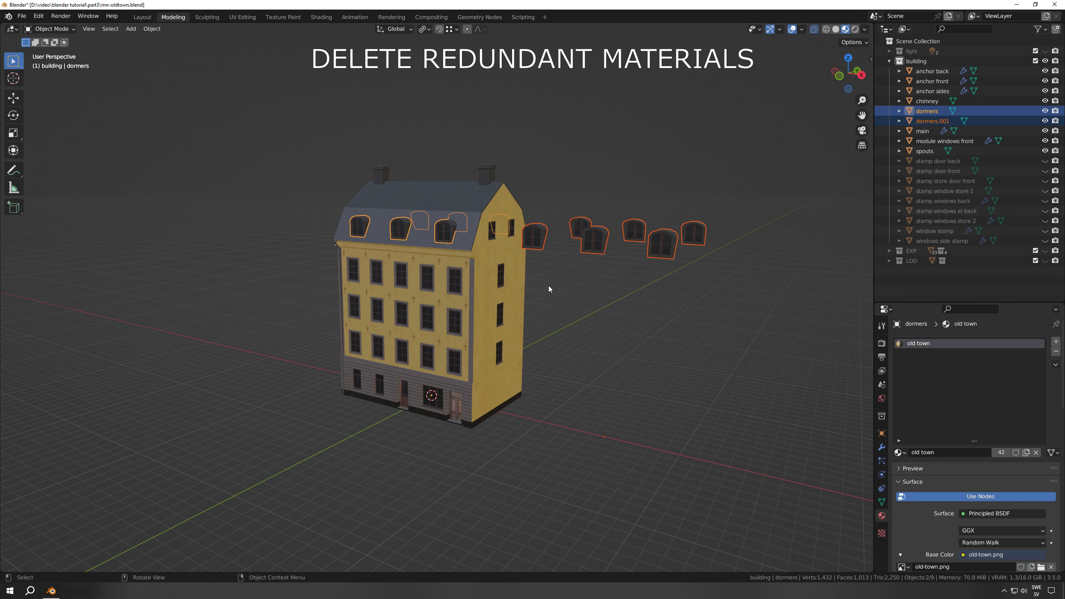
key(ctrl+l)
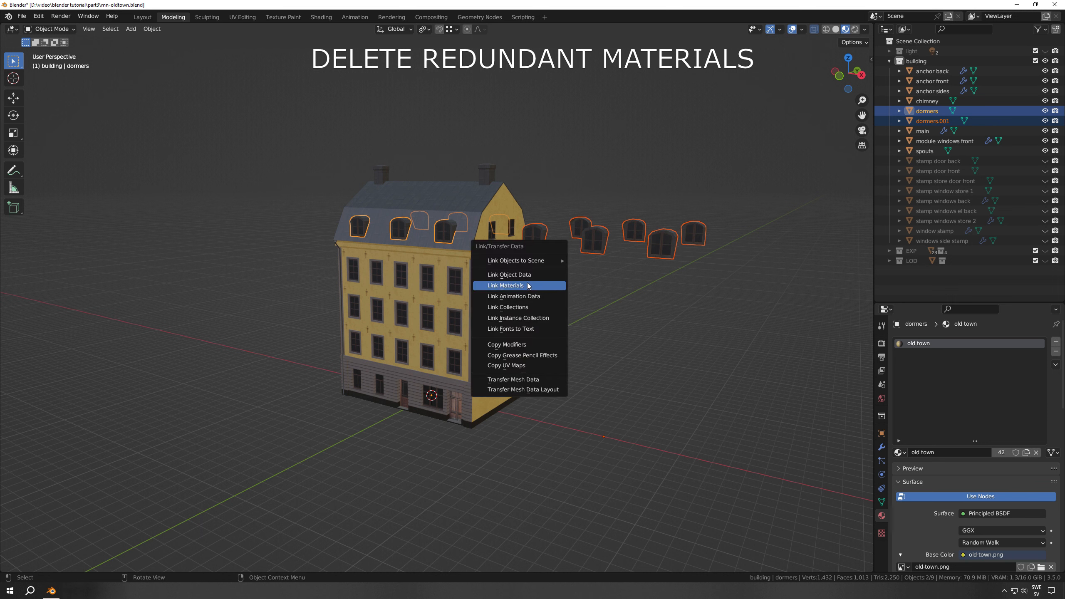
click(528, 286)
click(599, 252)
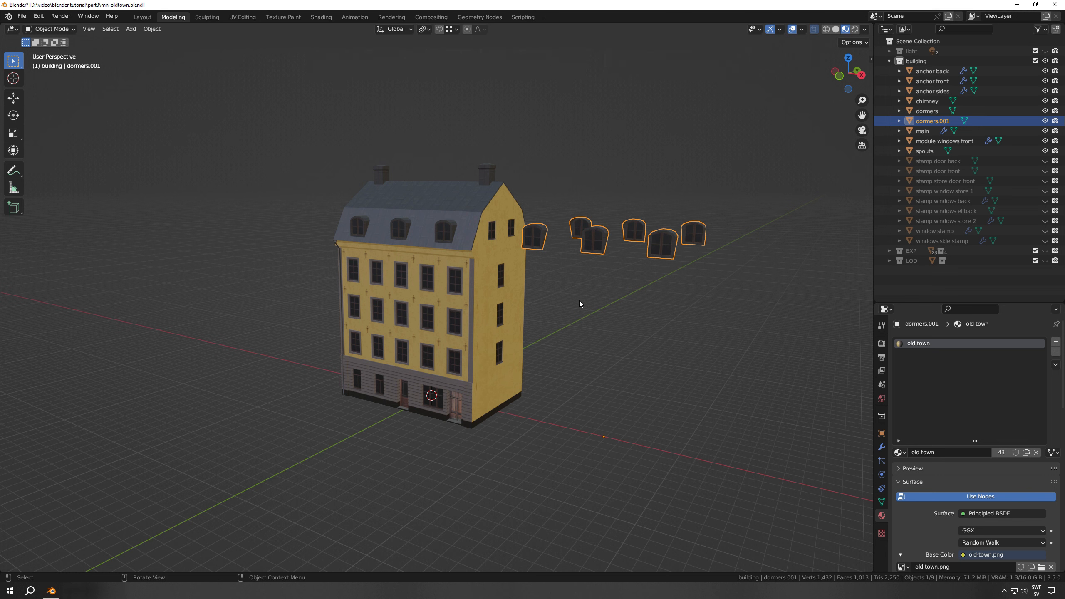
key(Delete)
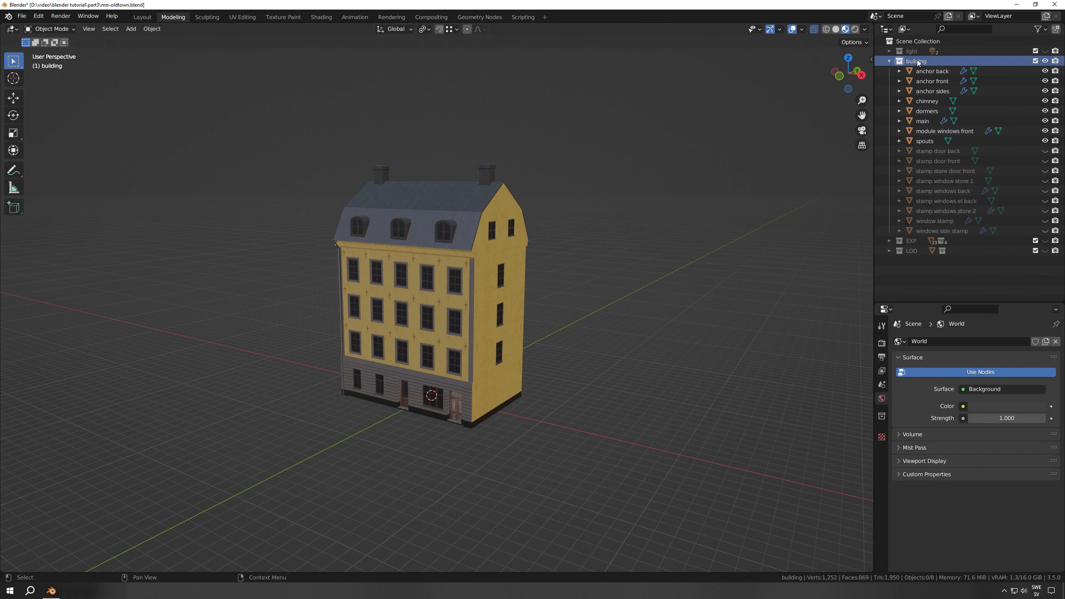
Duplicate the building collection with its objects, and collapse and hide the original collection
right_click(907, 63)
click(901, 70)
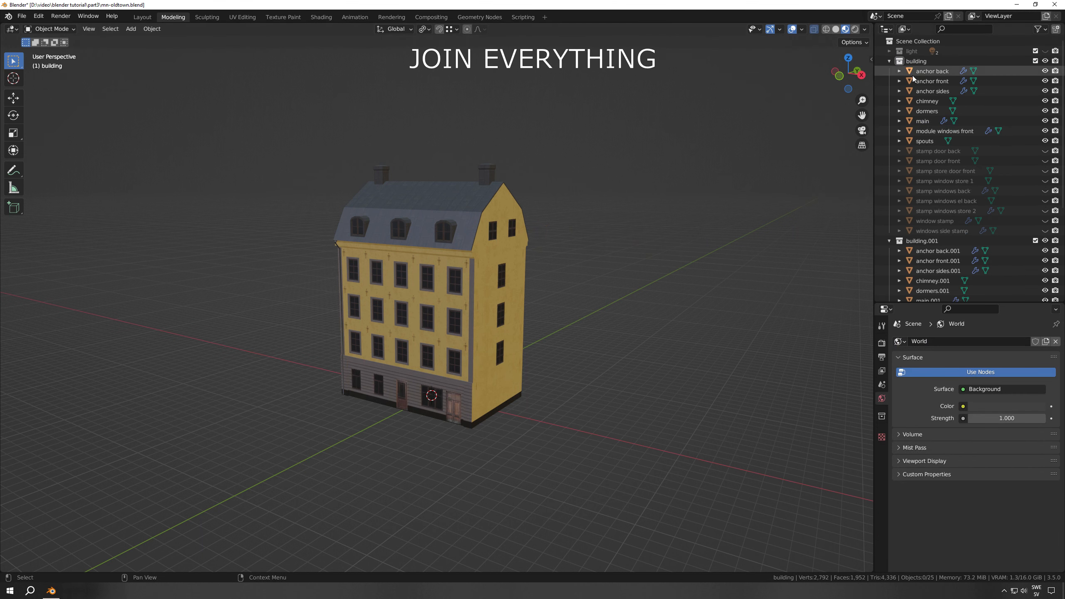
click(890, 61)
click(1045, 61)
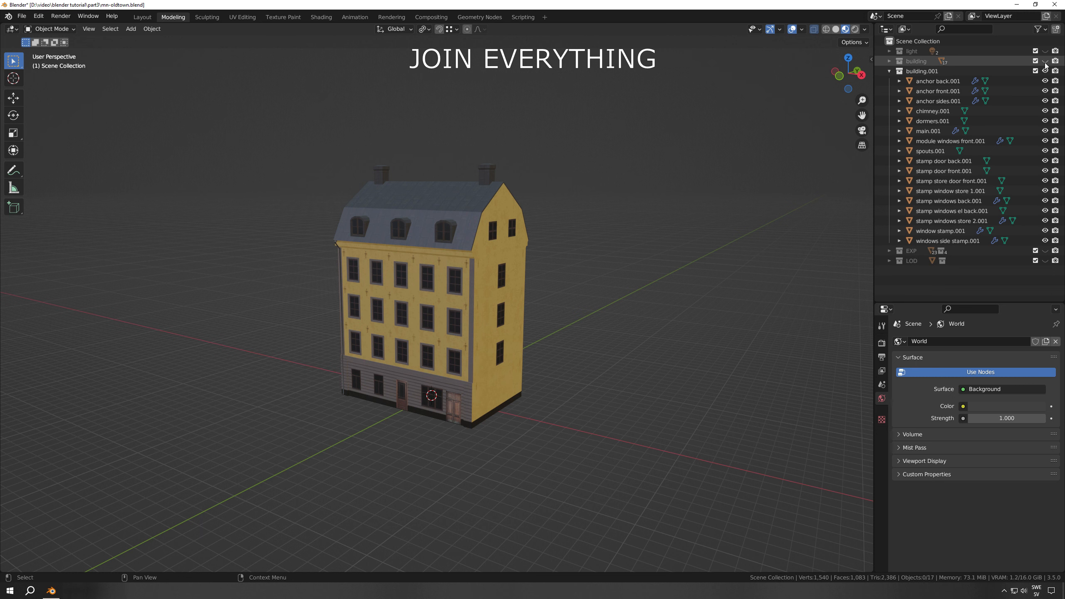
Hide all the door and window stamp objects in the building.001 collection, including window stamp.001 and windows side stamp.001
click(929, 81)
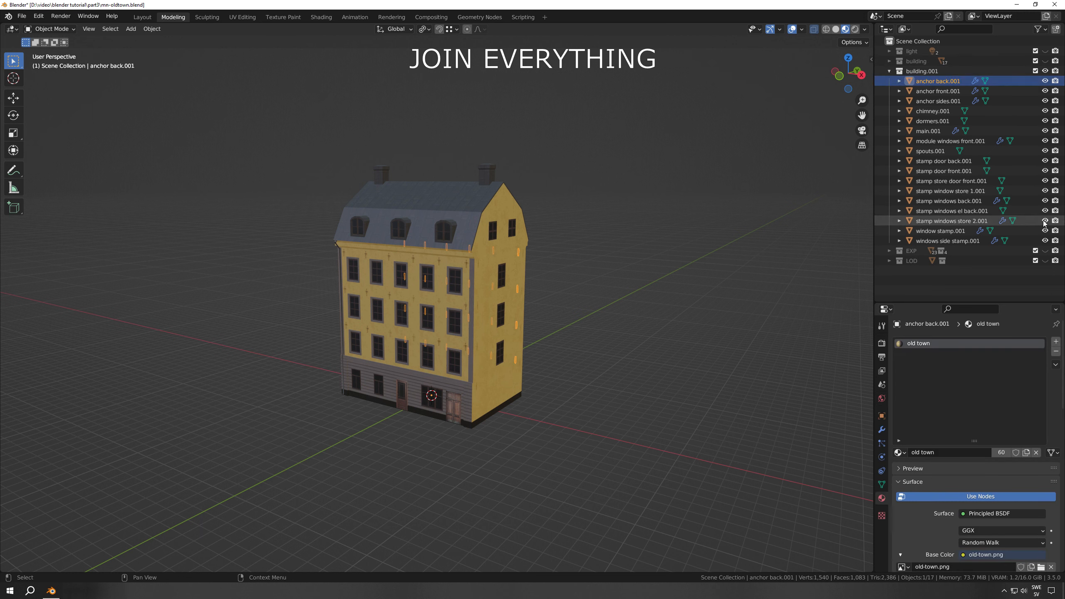
drag(1045, 221, 1045, 160)
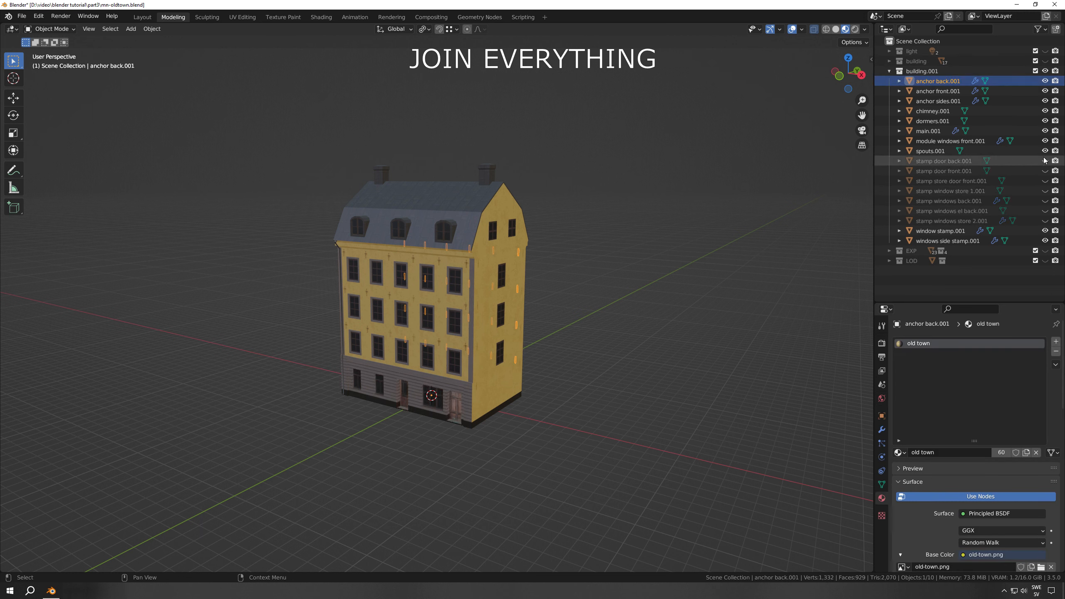
drag(1045, 230, 1045, 241)
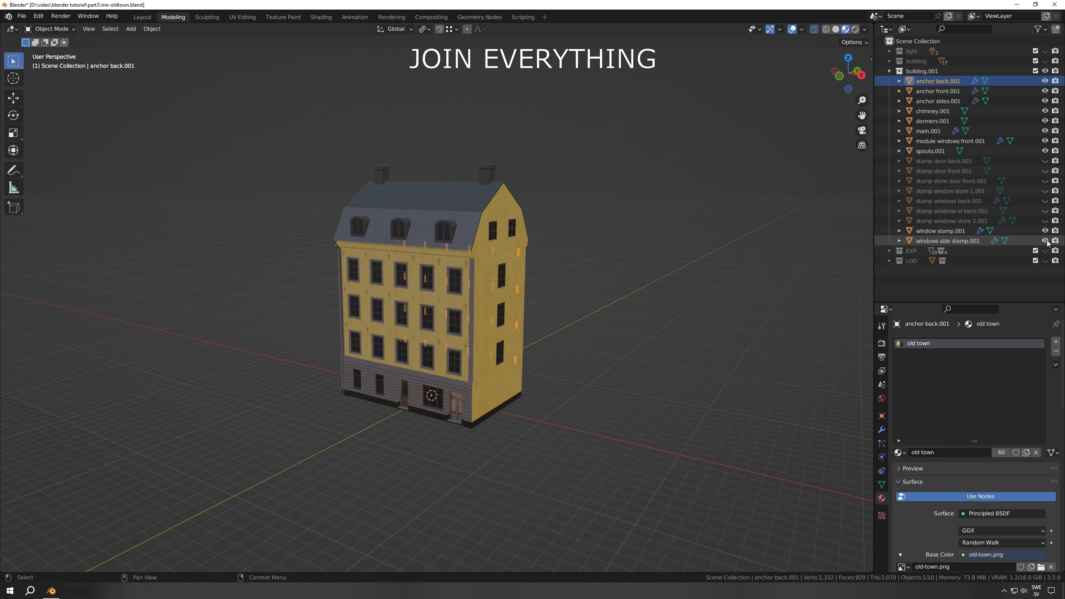
Select the objects from anchor back.001 through spouts.001, convert them to mesh, and join them into one object
shift+click(929, 151)
right_click(444, 235)
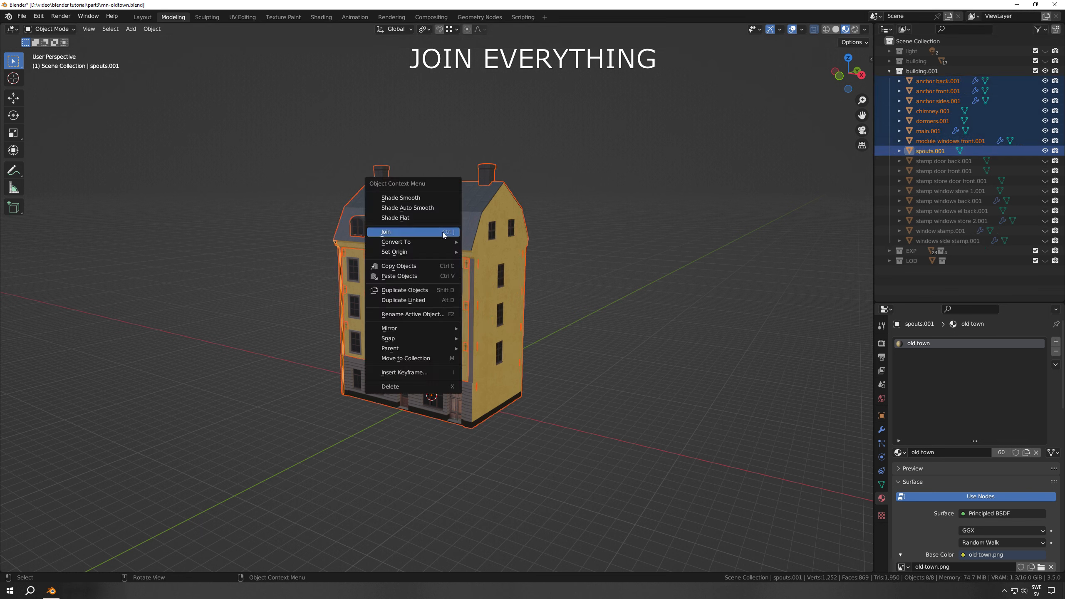
mouse_move(443, 242)
click(507, 253)
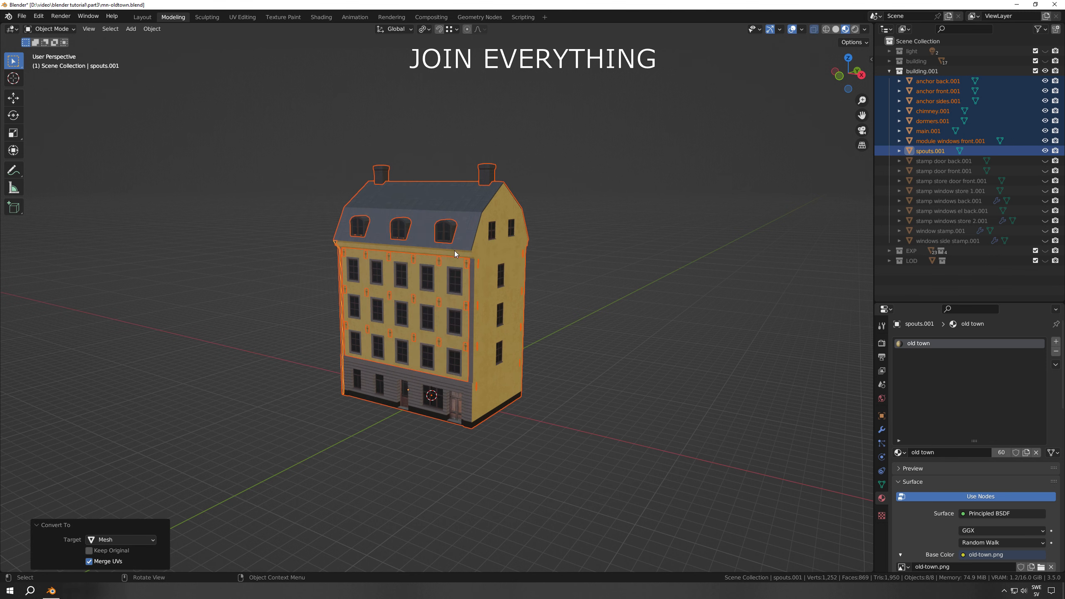
right_click(427, 221)
click(380, 210)
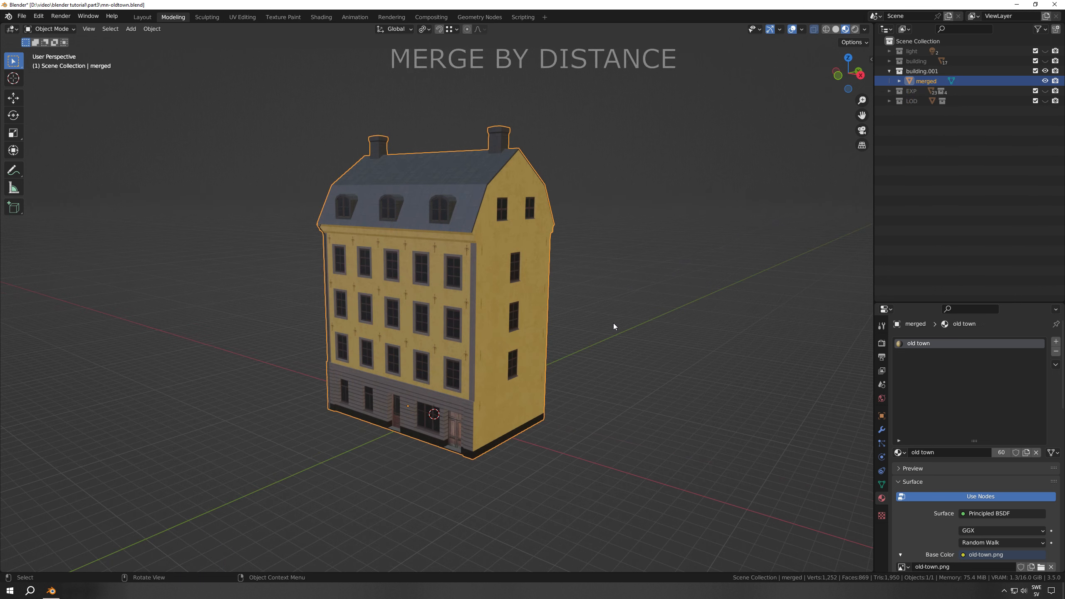
Select the merged building's entire mesh in Edit Mode and merge its vertices by distance
key(Tab)
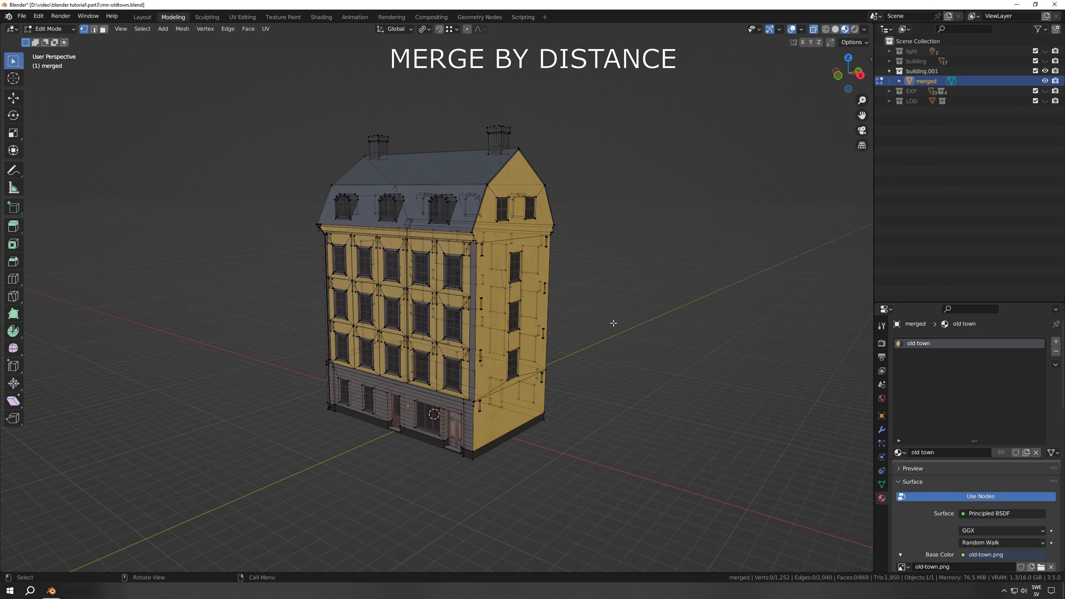
key(a)
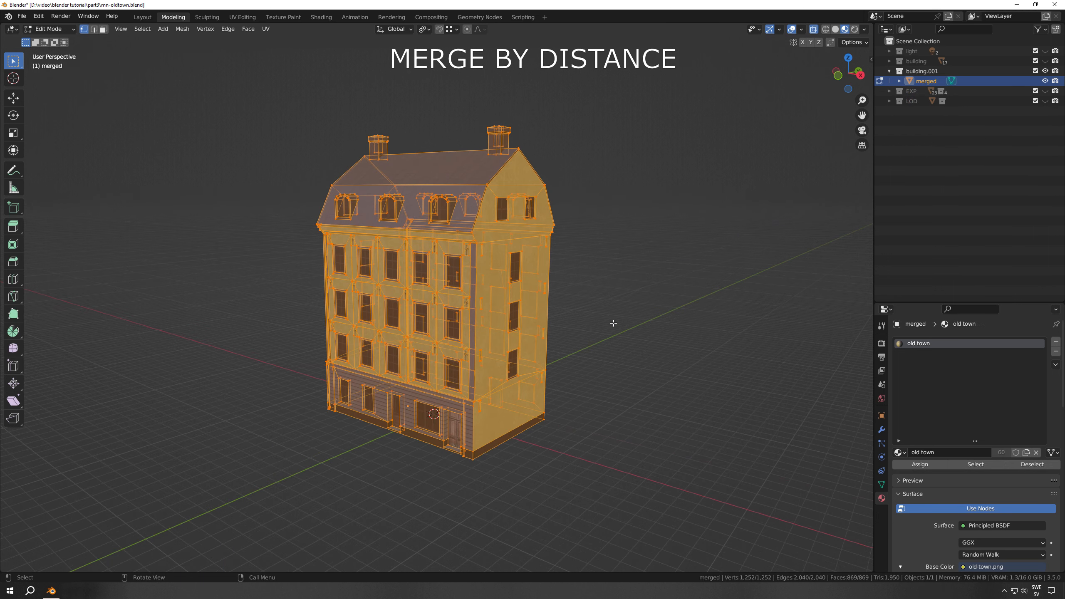
key(m)
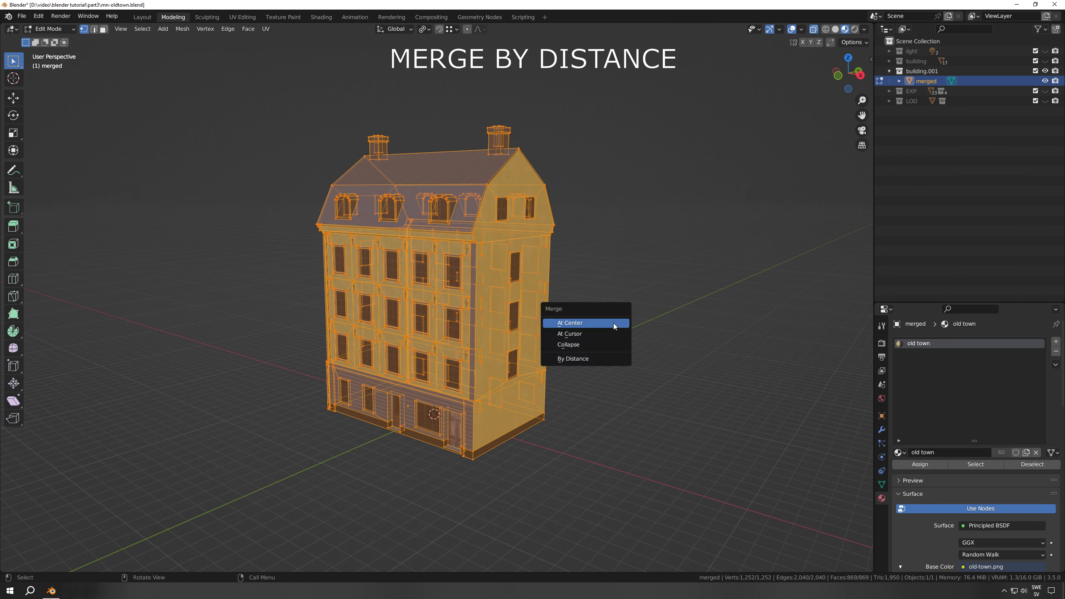
click(572, 358)
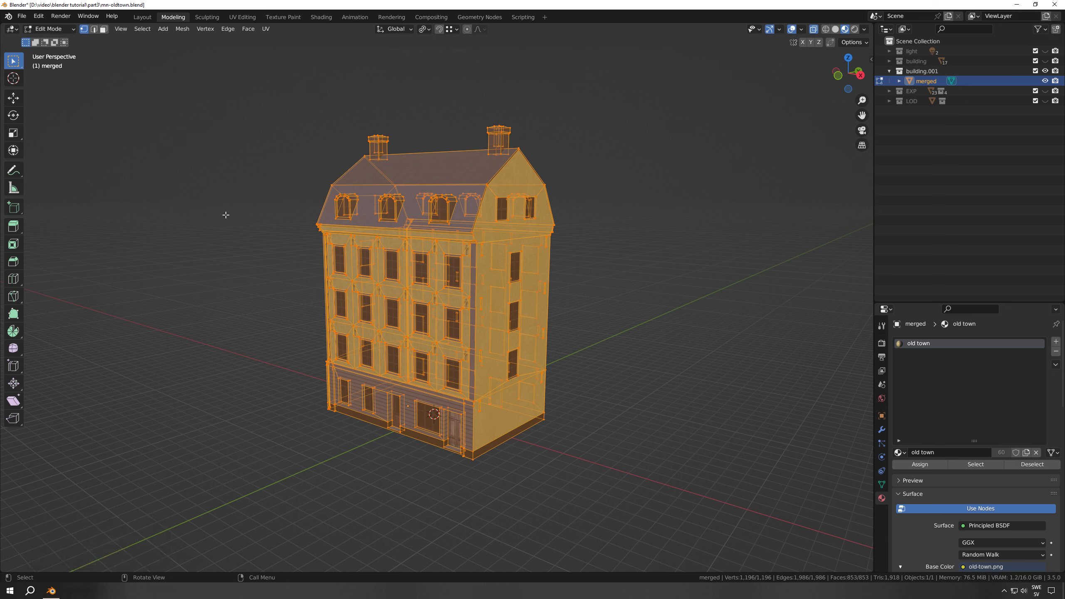
Clean up the merged mesh with Delete Loose, and return to Object Mode
click(181, 29)
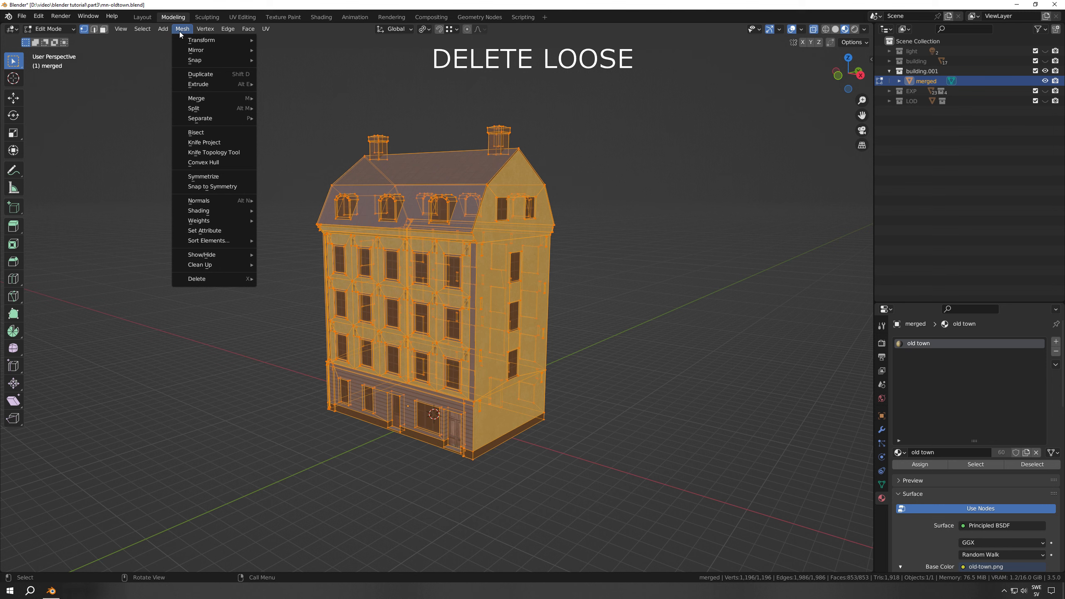
mouse_move(202, 265)
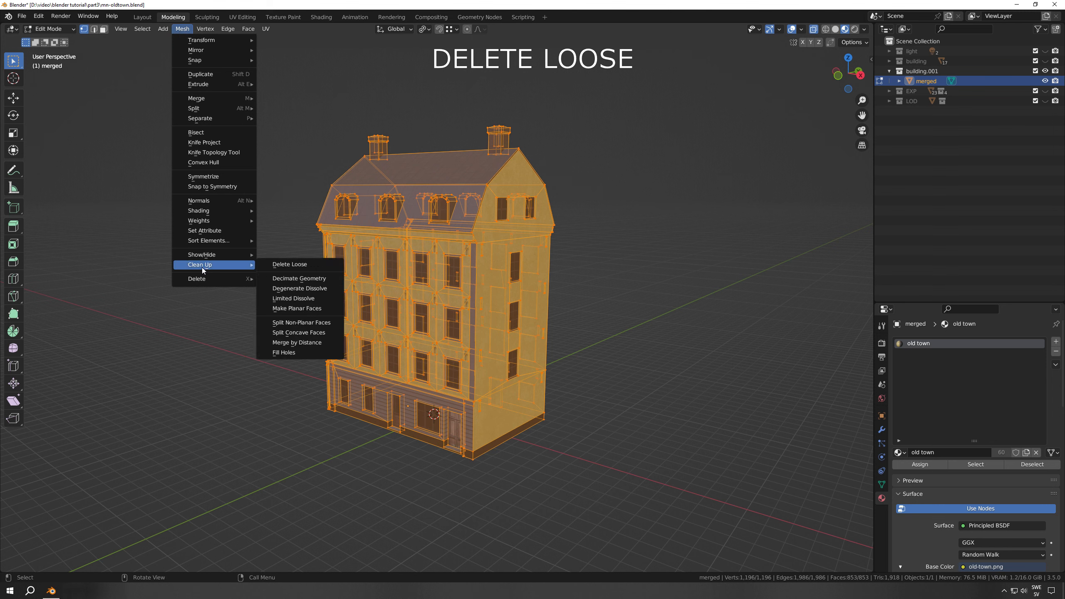
click(286, 265)
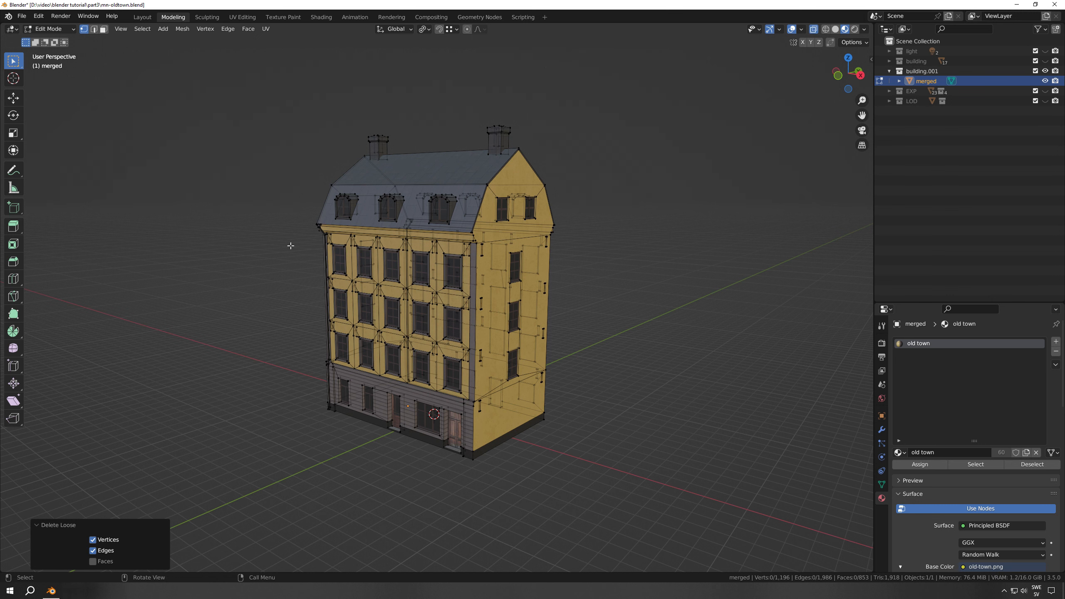
key(Tab)
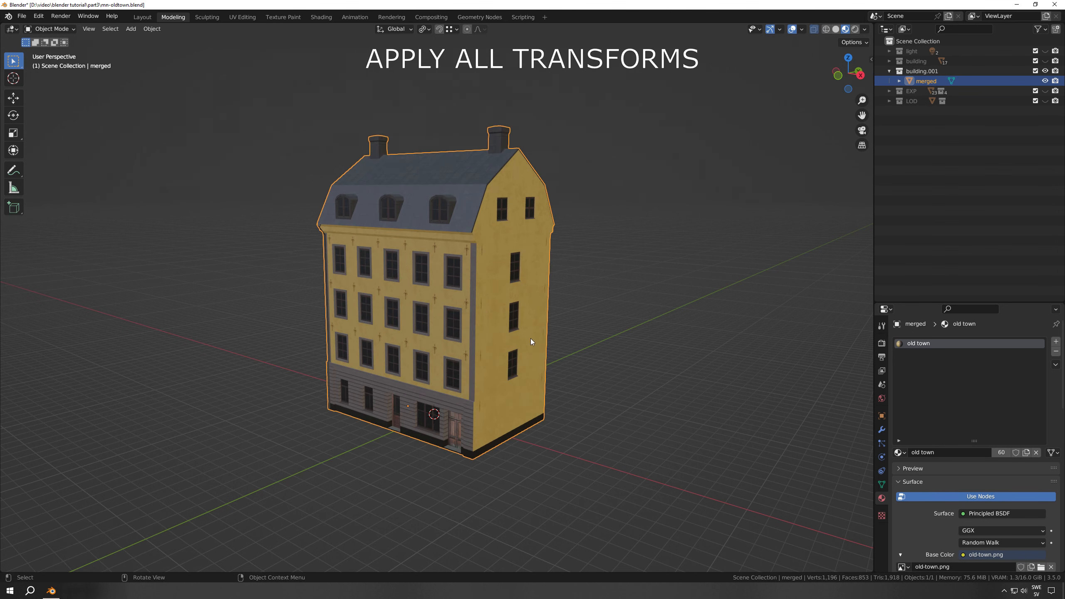
Apply all transforms to the merged building and deselect it
key(ctrl+a)
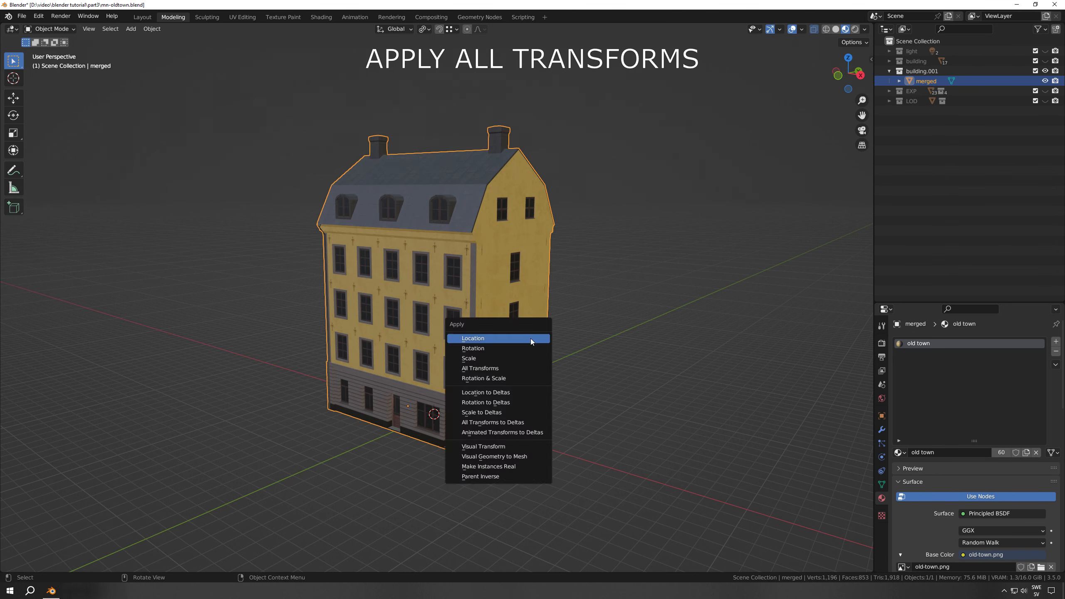
click(493, 368)
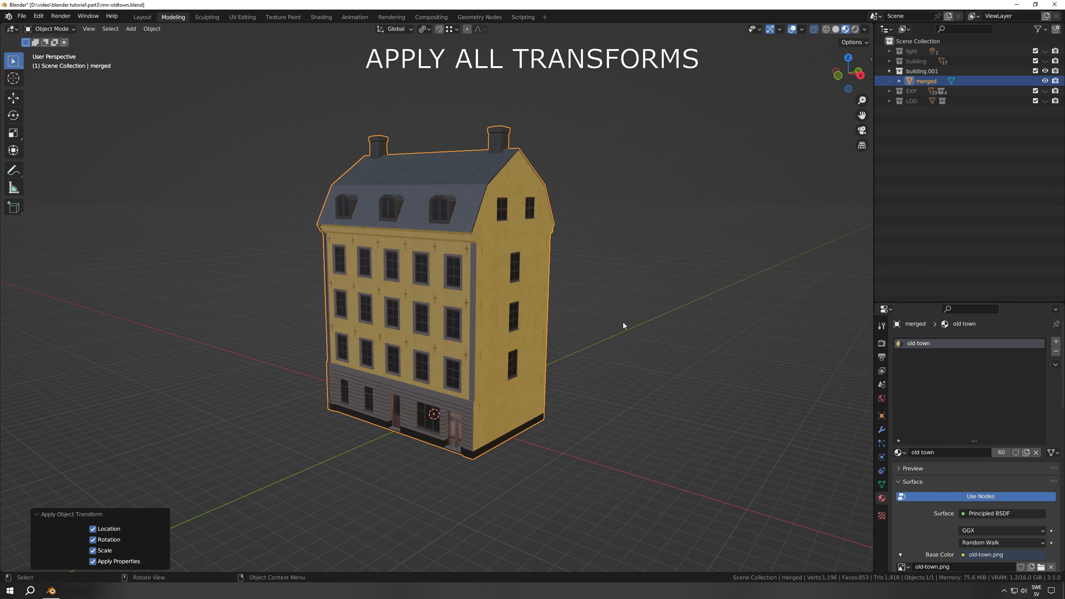
key(alt+a)
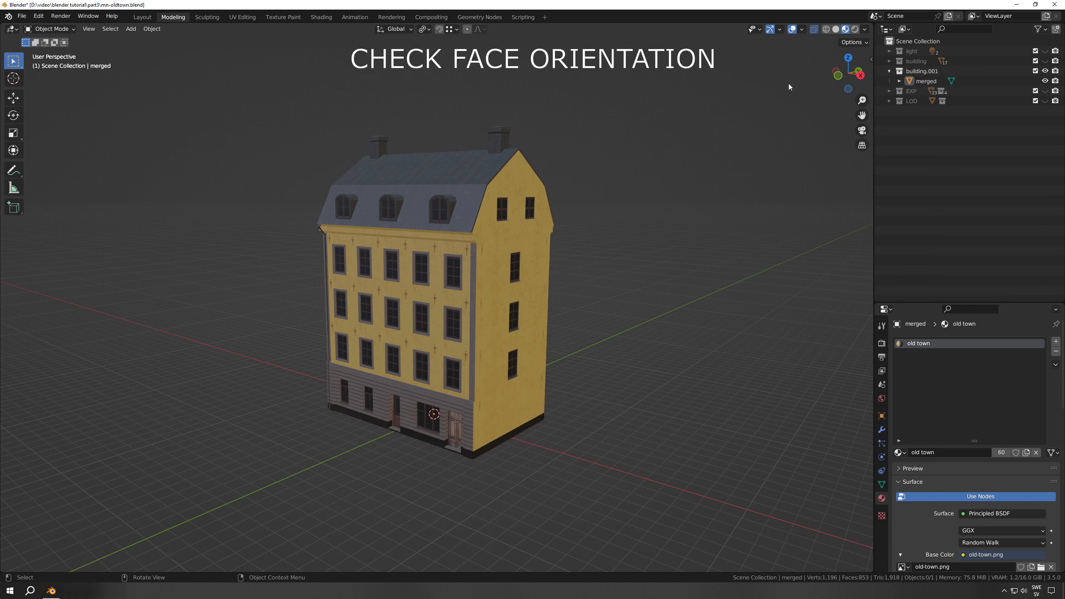
Turn on the Face Orientation overlay and inspect the merged building for flipped faces
click(801, 30)
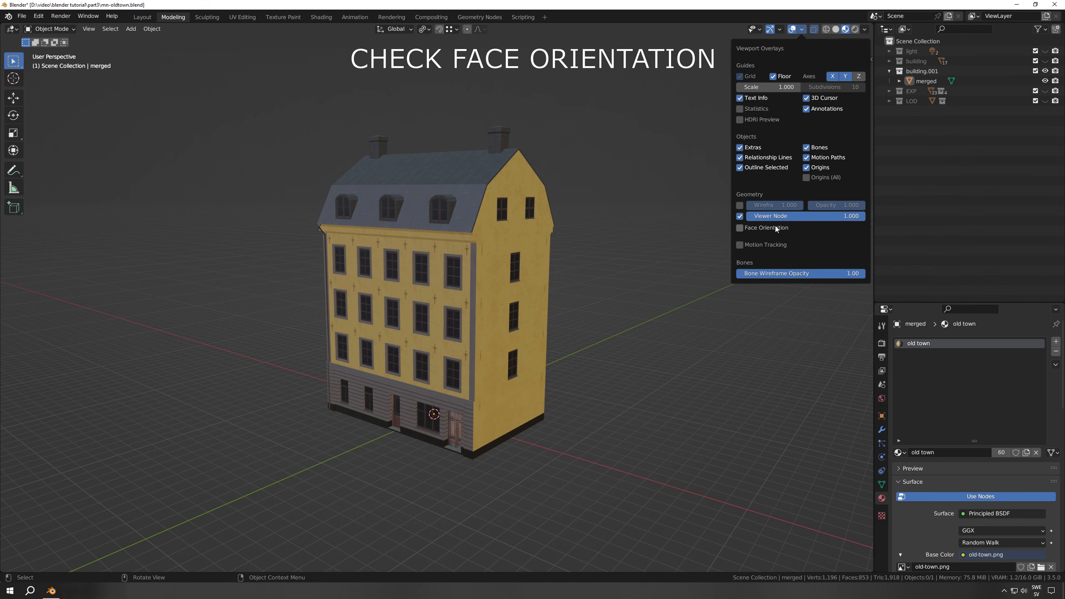
click(739, 228)
mouse_move(588, 257)
middle_down()
mouse_move(473, 285)
mouse_move(361, 253)
mouse_move(369, 187)
mouse_move(537, 167)
mouse_move(560, 191)
mouse_move(594, 277)
mouse_move(627, 294)
mouse_move(718, 256)
mouse_move(585, 256)
mouse_move(585, 268)
middle_up()
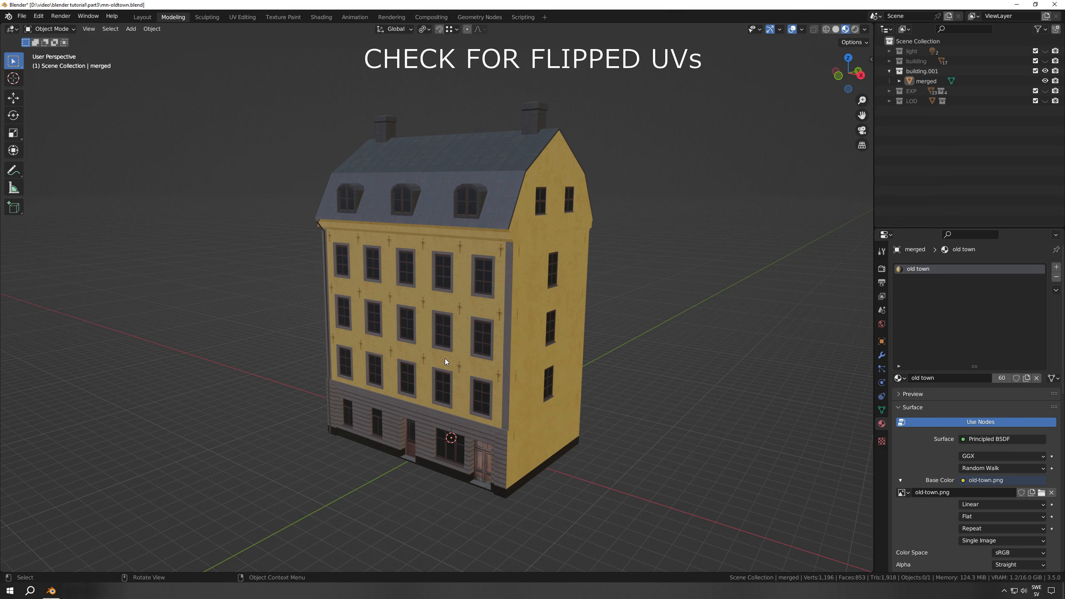
Load UV_checker_Map_byValle.jpg as the old town material's Base Color image, and inspect the building's facades for flipped UVs
mouse_move(525, 375)
middle_down()
mouse_move(303, 369)
mouse_move(460, 383)
mouse_move(531, 369)
middle_up()
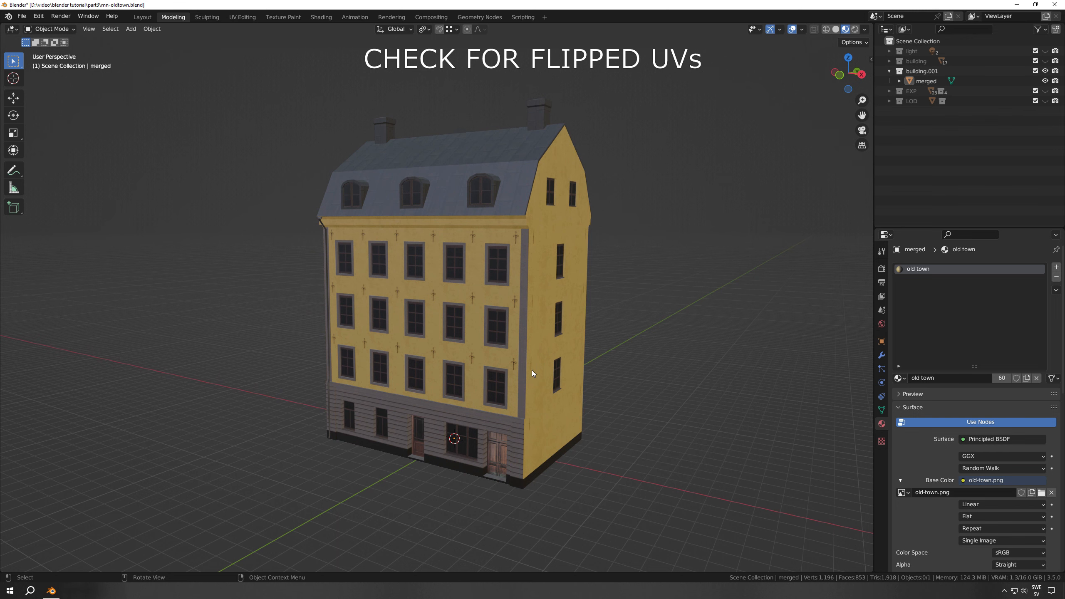
click(1041, 492)
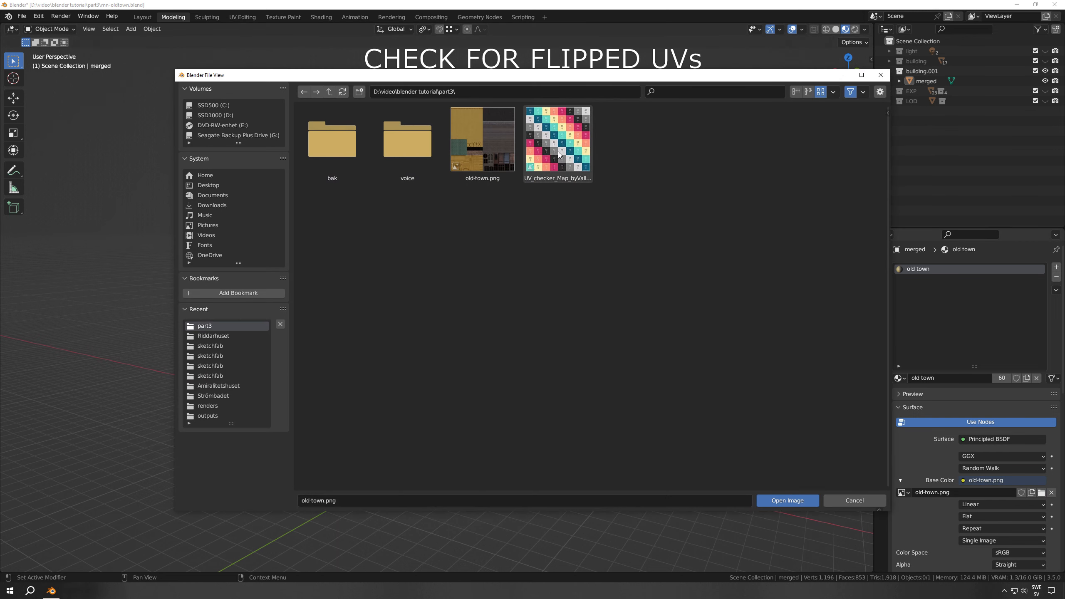
click(554, 144)
click(774, 503)
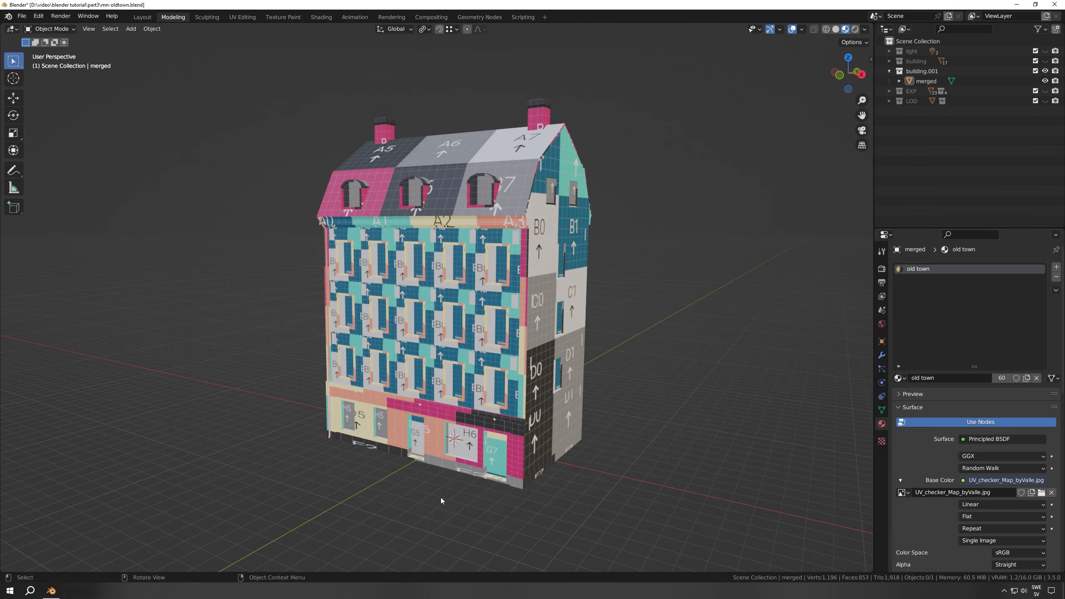
middle_drag(456, 461, 561, 405)
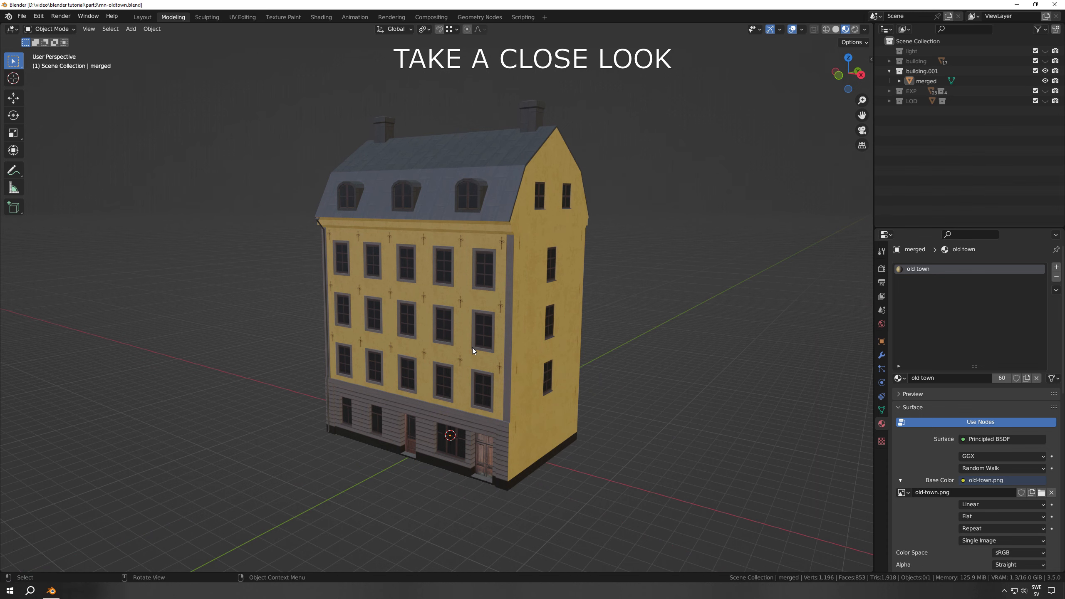
middle_drag(472, 347, 520, 326)
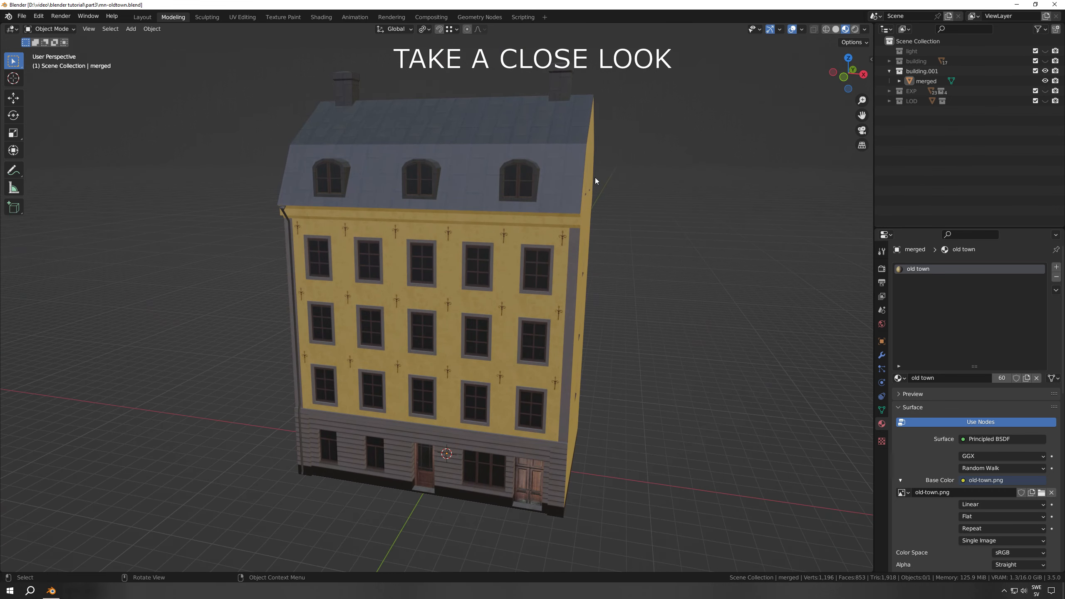
Unhide the light collection, make it the active collection and add a Sun light to it
click(1045, 51)
click(915, 50)
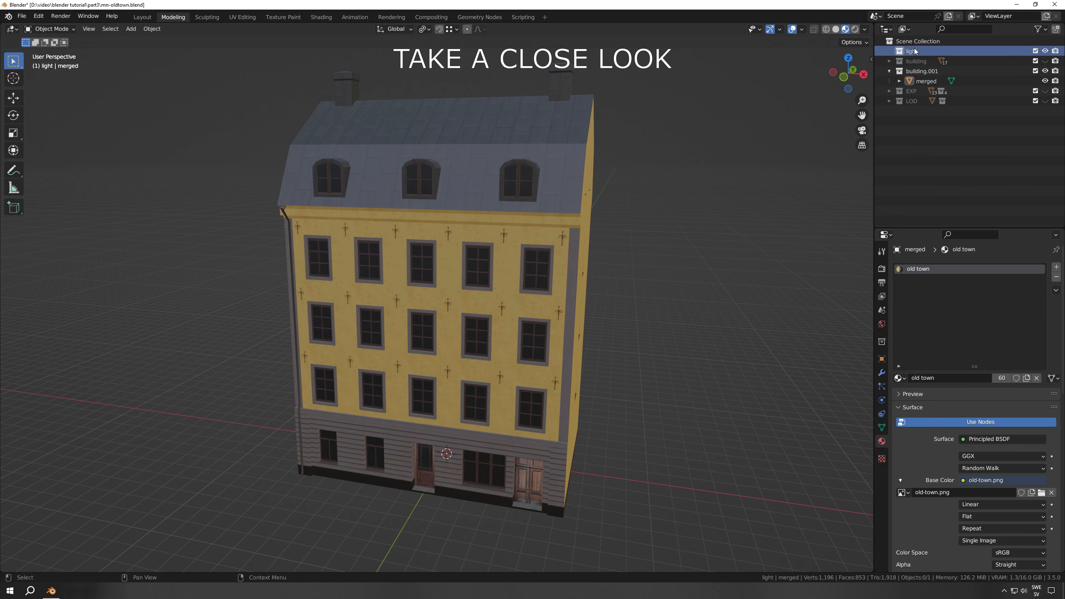
middle_drag(657, 319, 624, 324)
scroll(601, 364, down, 2)
key(shift+a)
mouse_move(601, 364)
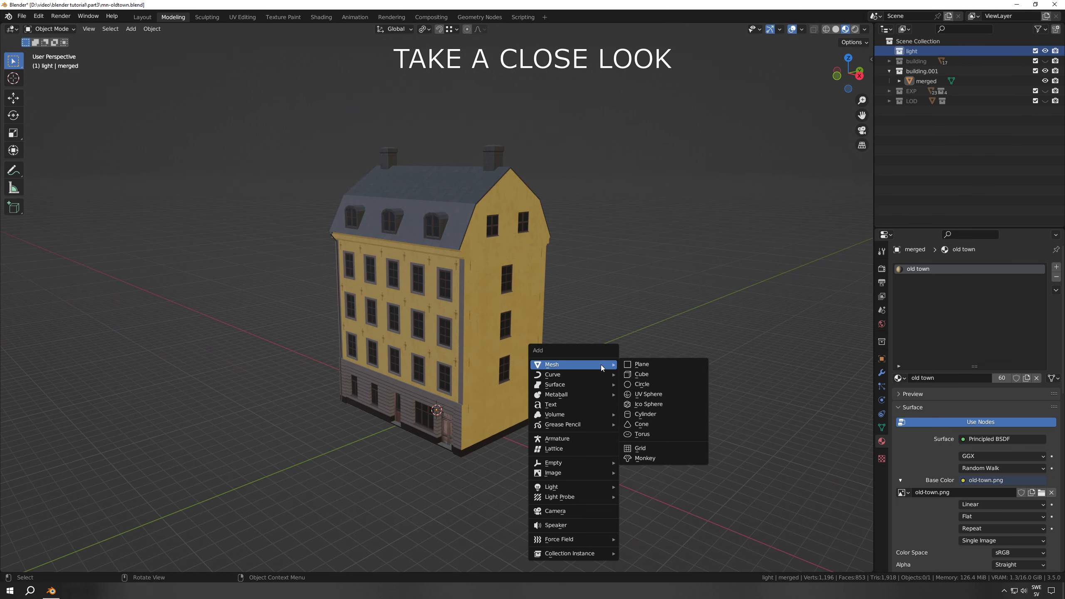
mouse_move(563, 487)
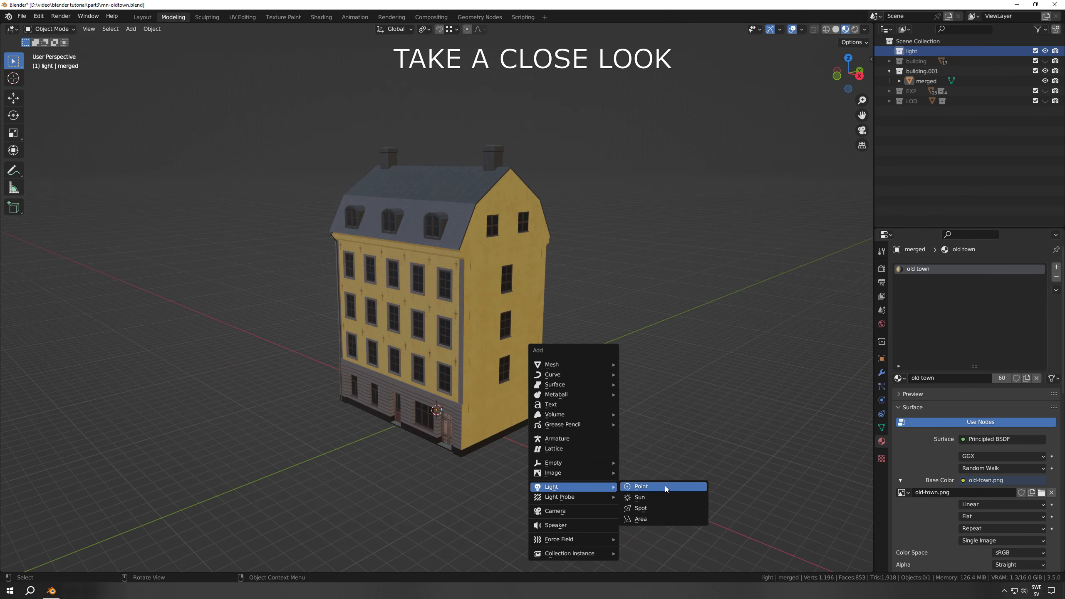
click(659, 497)
Aim the sun at the facades by rotating it about 40° around X and about 31° around Y
middle_drag(569, 445, 473, 390)
key(r)
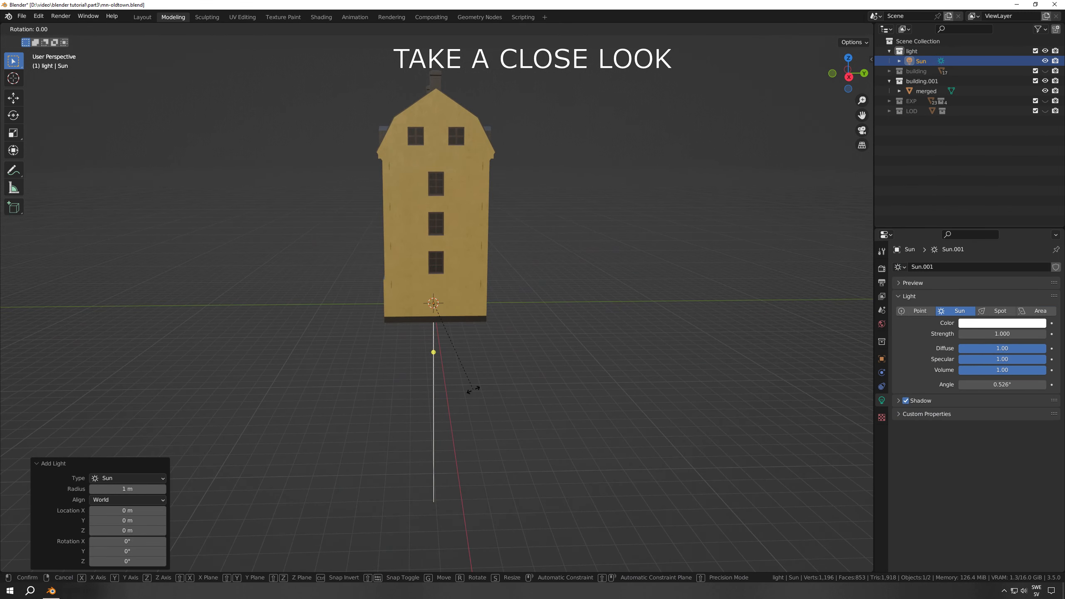
click(571, 440)
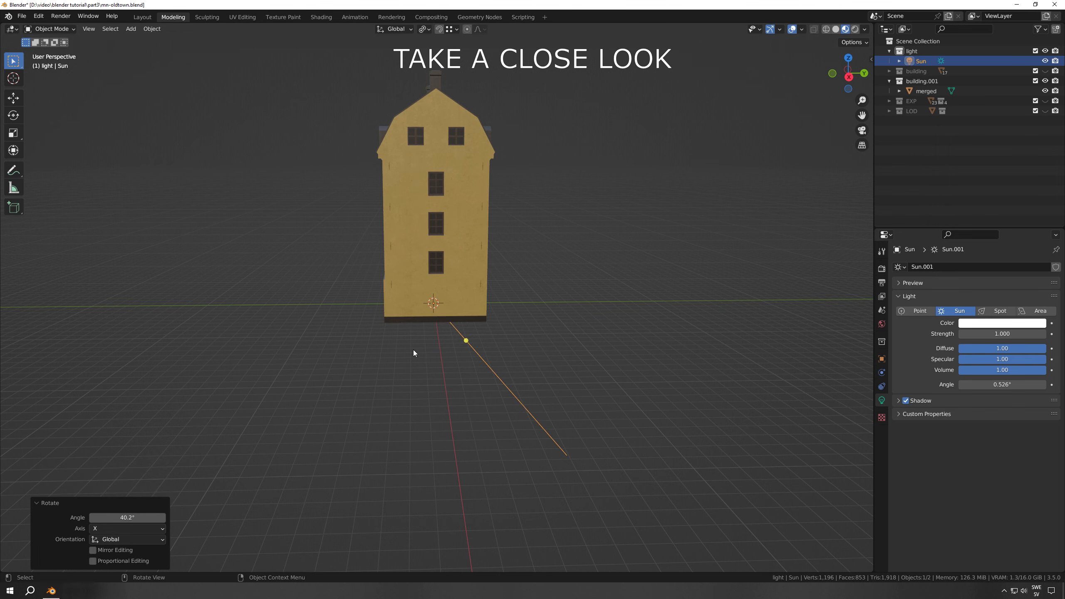
middle_drag(415, 352, 518, 363)
key(r)
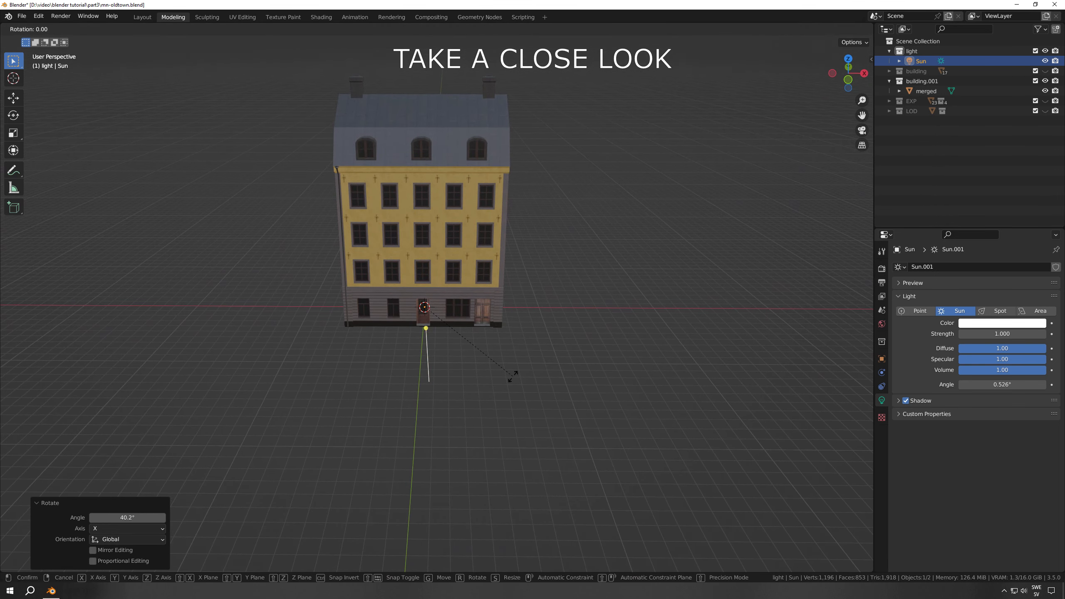
key(y)
click(450, 380)
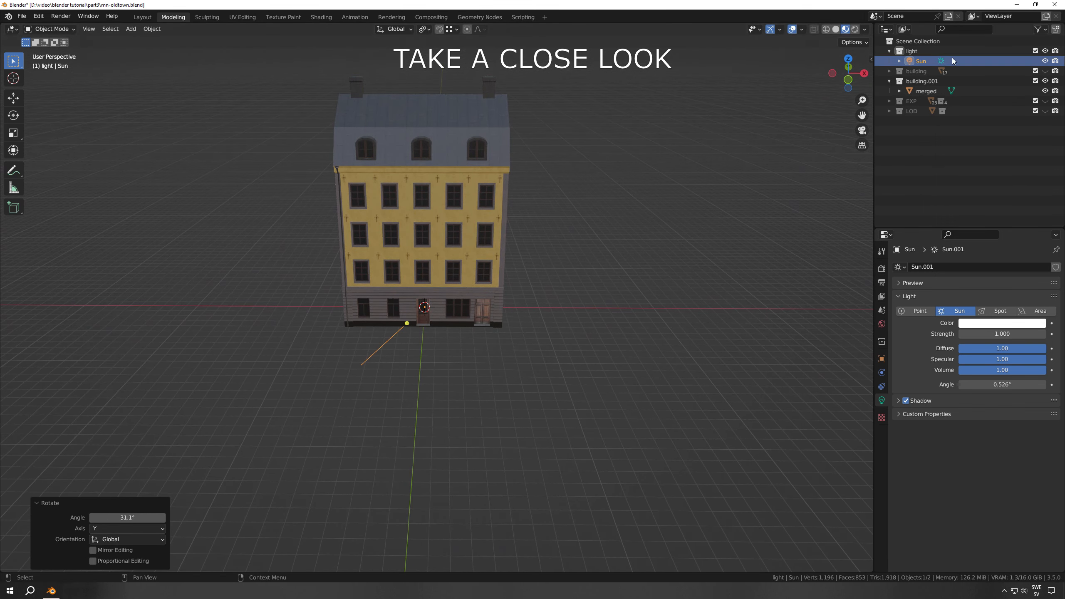
Use Rendered viewport shading, set the sun's strength to 8 and take a close look at the lit building
click(854, 29)
middle_drag(592, 327, 511, 332)
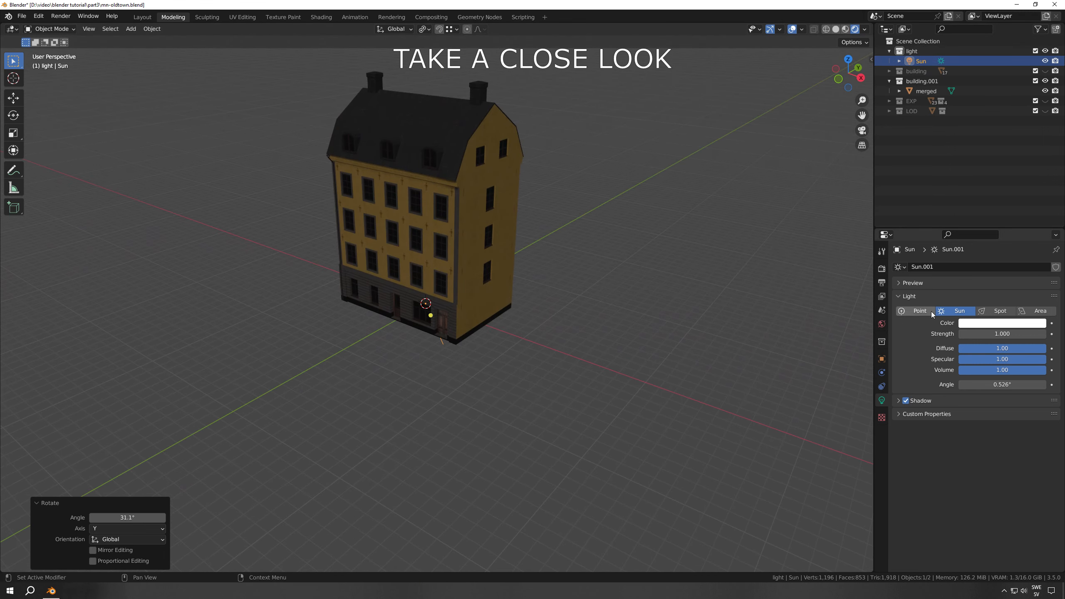
click(975, 334)
text(8)
key(Return)
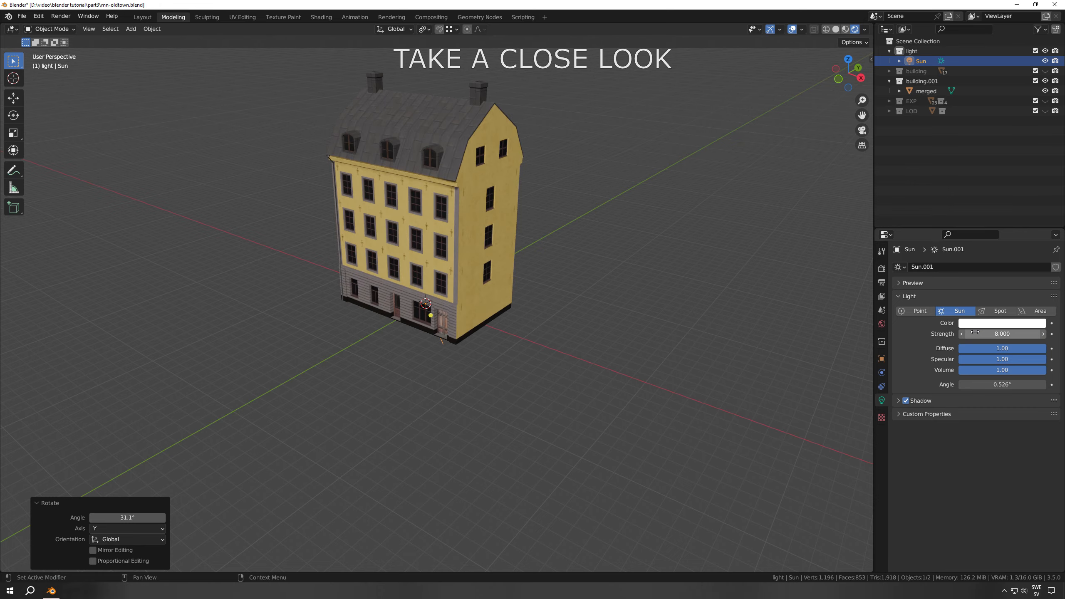
mouse_move(620, 333)
middle_down()
mouse_move(594, 396)
mouse_move(552, 409)
mouse_move(636, 429)
mouse_move(555, 442)
mouse_move(425, 427)
mouse_move(578, 421)
mouse_move(565, 410)
middle_up()
scroll(594, 395, up, 4)
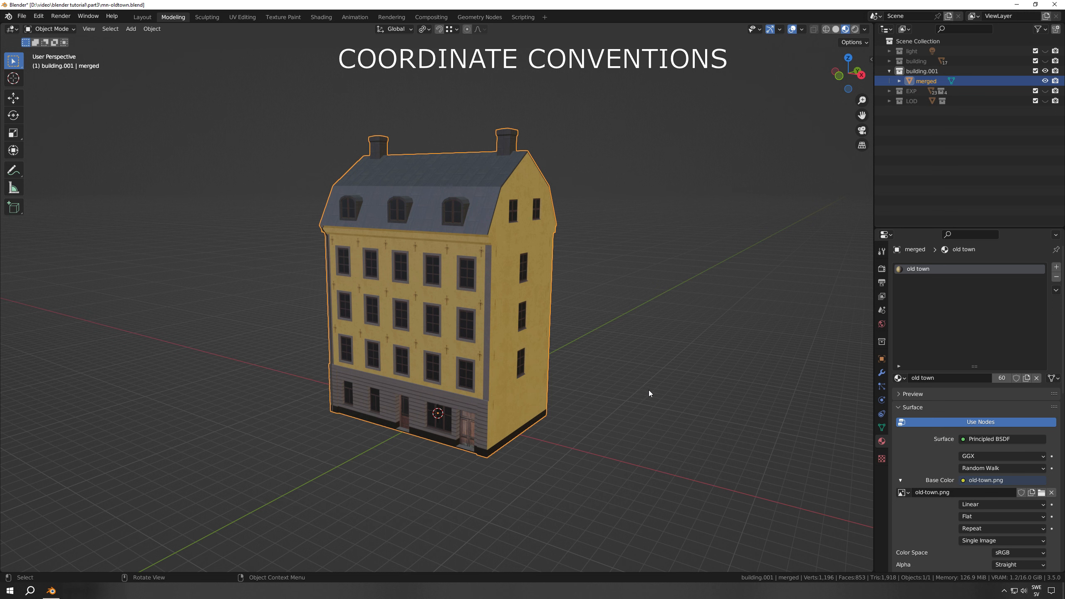
Set transforms to affect only origins and rotate the merged building's origin 90° around the global X axis
click(881, 251)
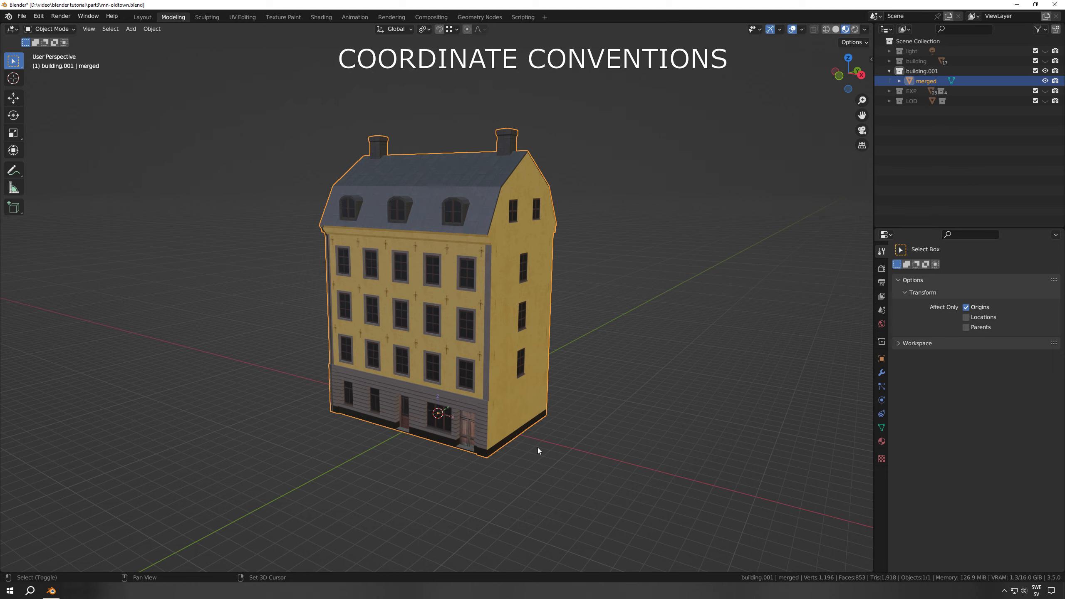
scroll(549, 395, up, 5)
middle_drag(539, 393, 488, 370)
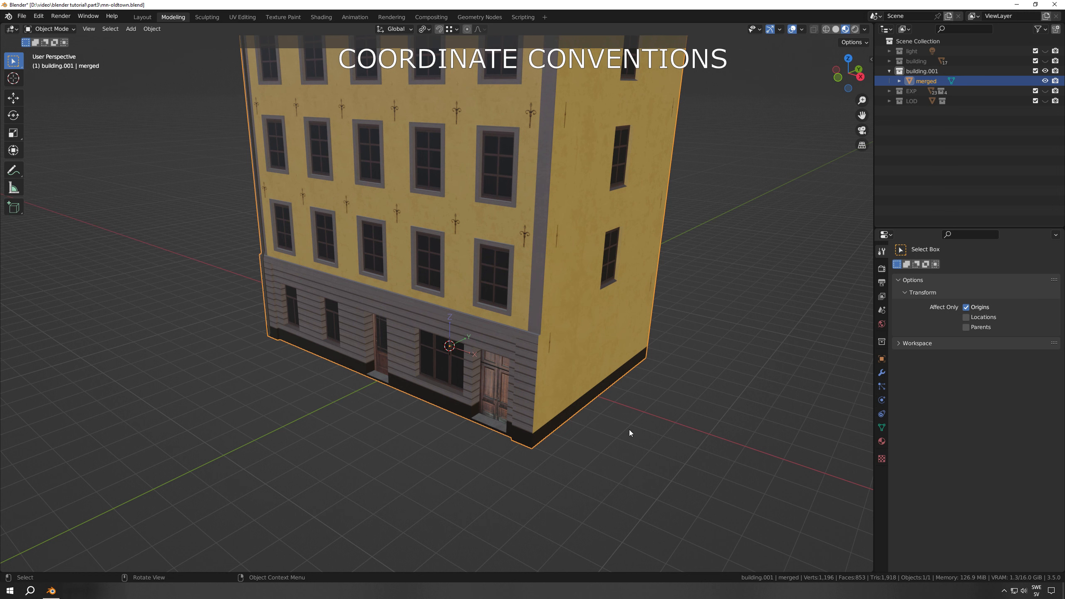
key(r)
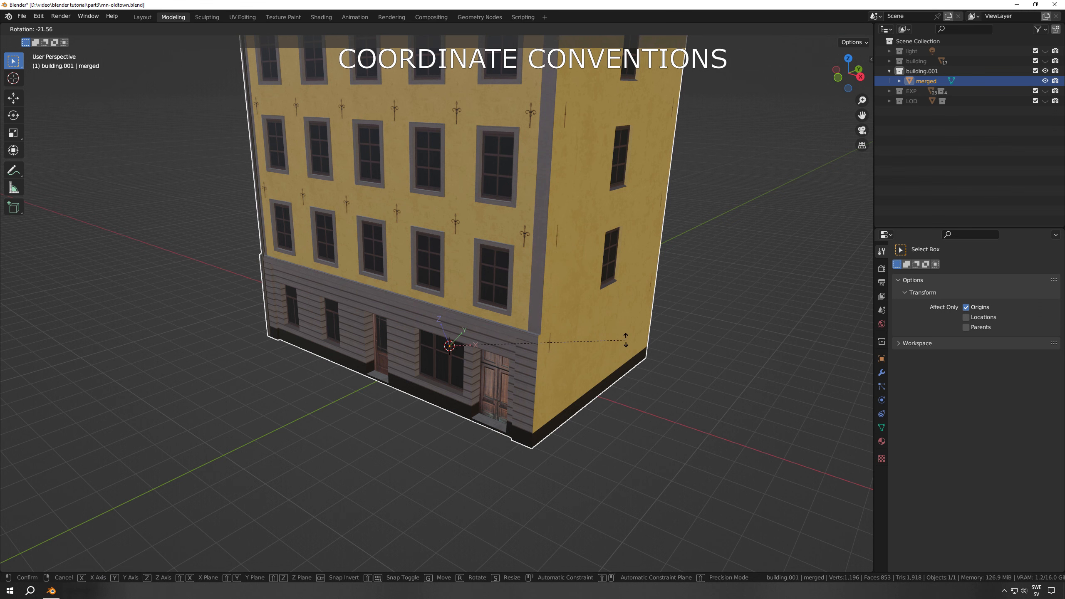
key(x)
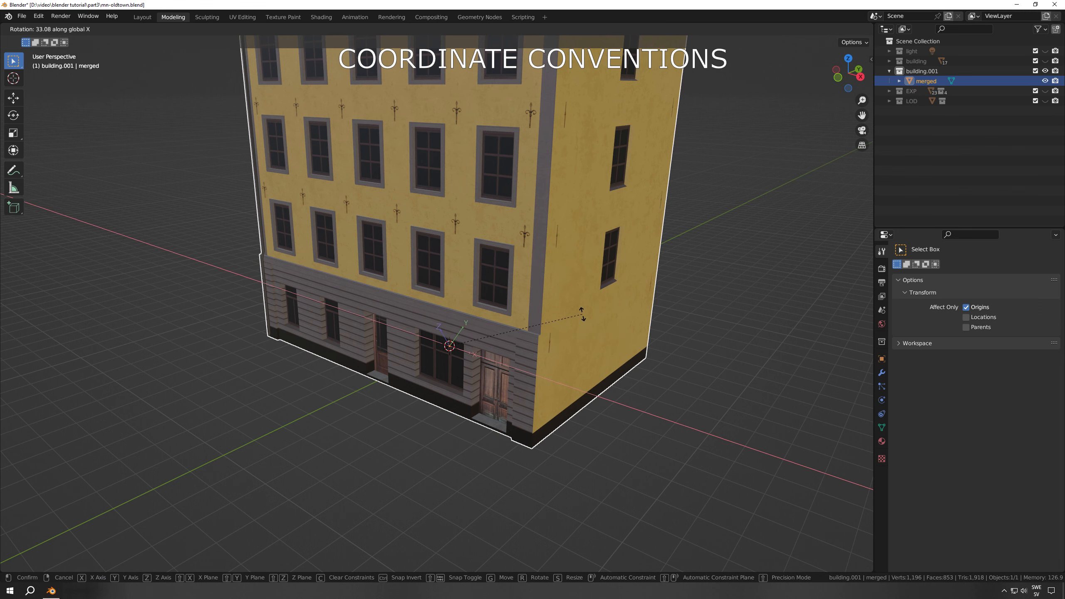
text(90)
key(Return)
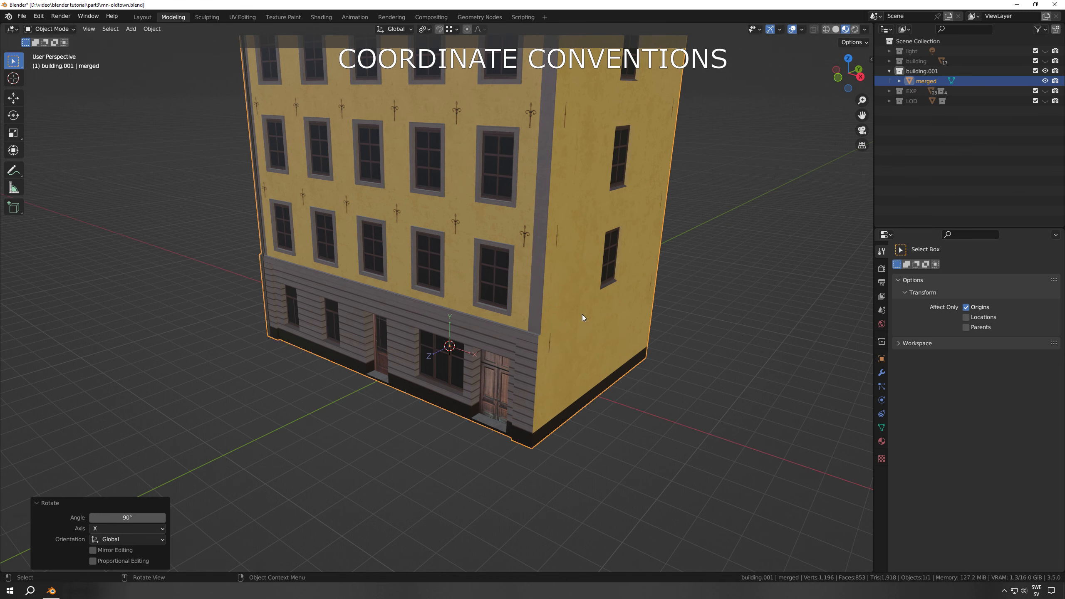
scroll(552, 385, down, 1)
scroll(552, 385, down, 1)
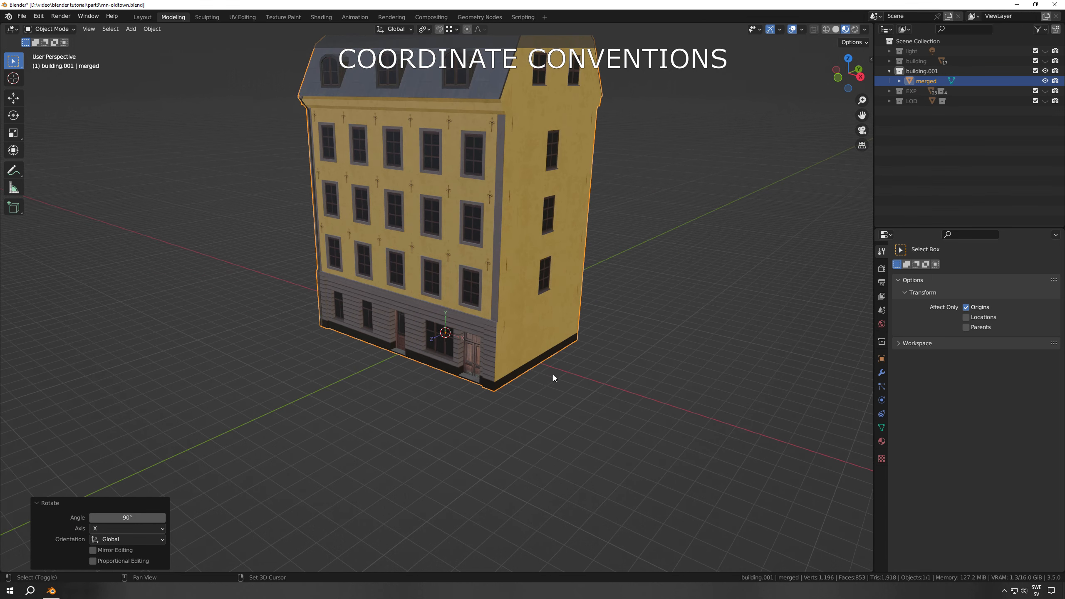
shift+middle_drag(552, 375, 549, 420)
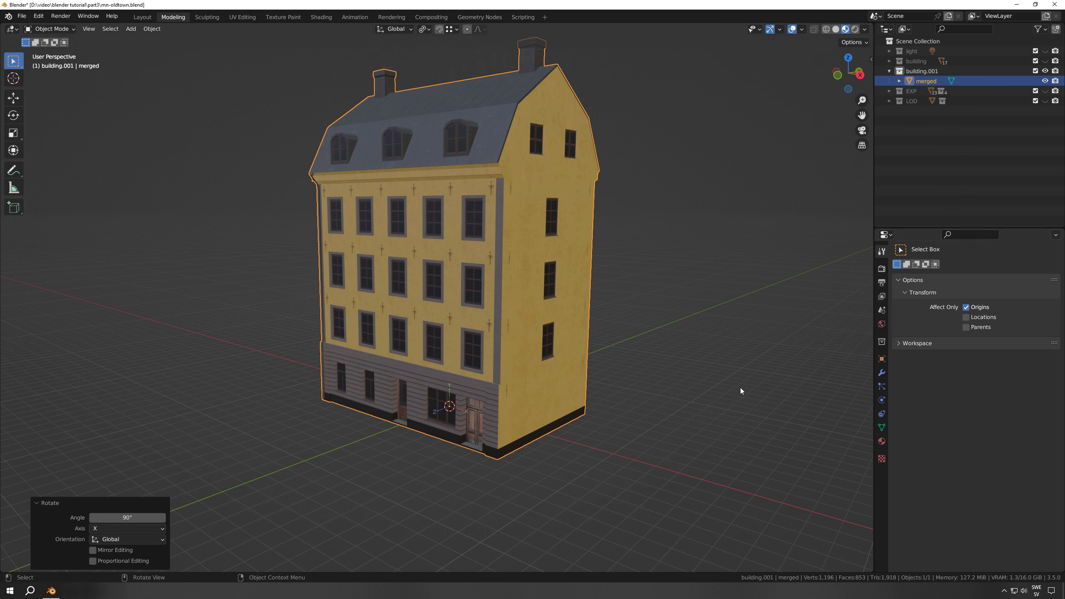
Turn off affecting only origins and apply all transforms to the merged building
click(965, 307)
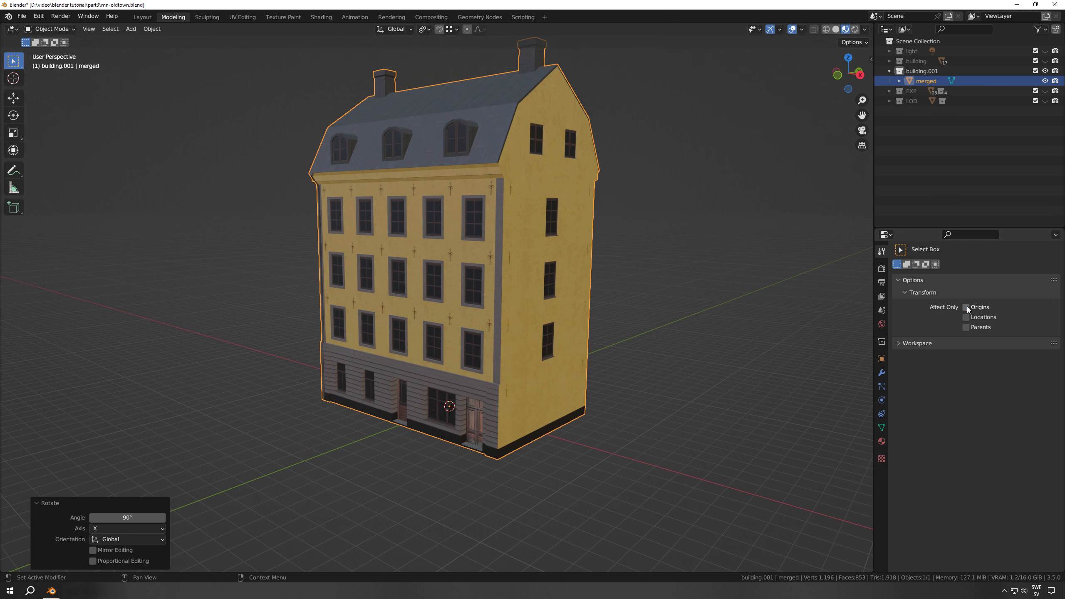
key(ctrl+a)
click(582, 383)
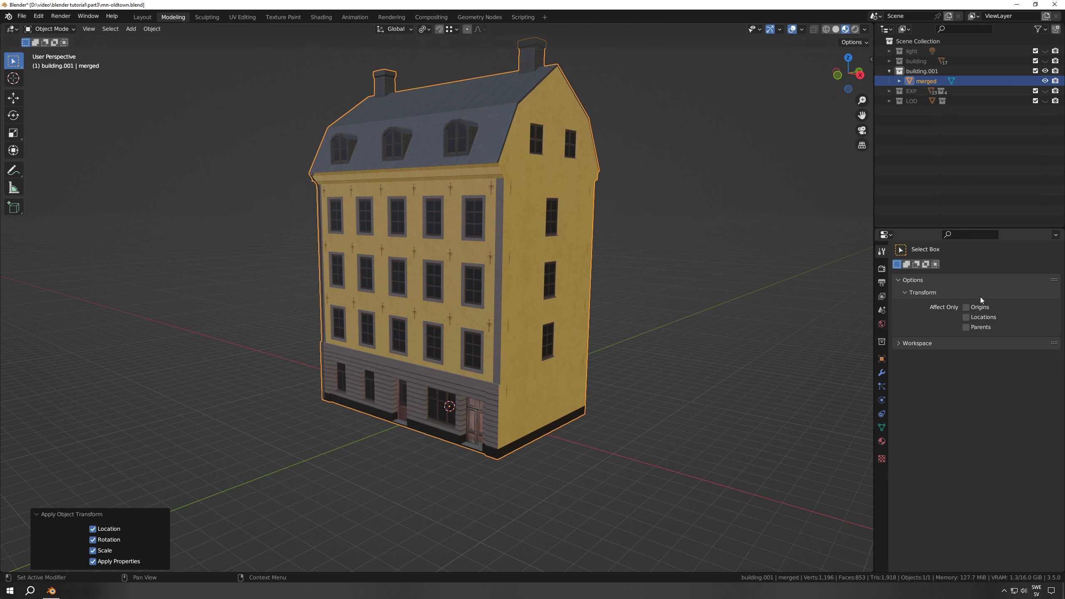
click(966, 307)
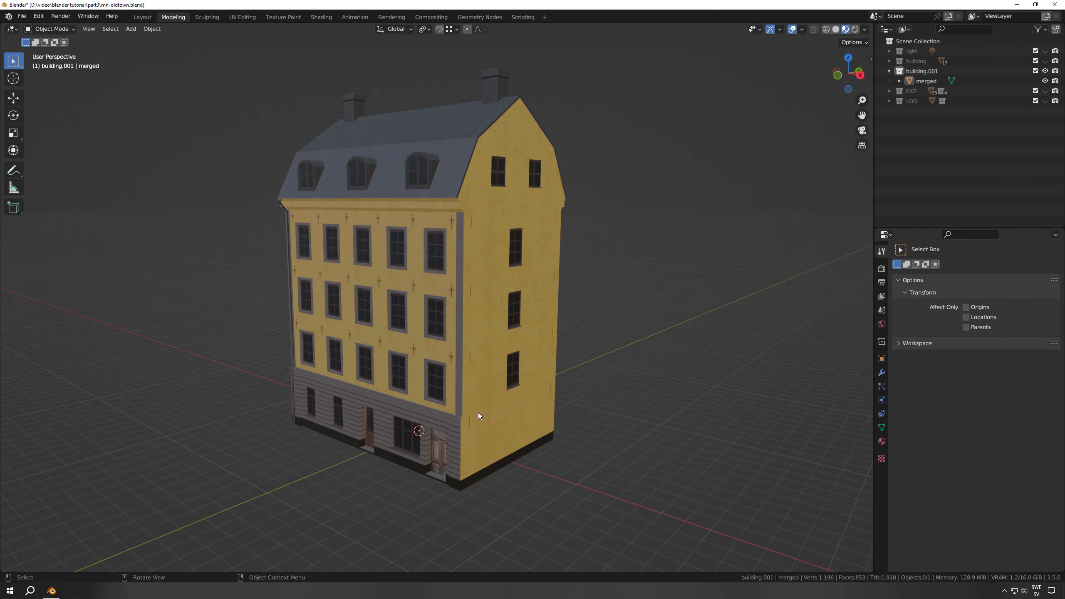
Select the merged building and set up an FBX export limited to selected objects and the Mesh object type
click(468, 325)
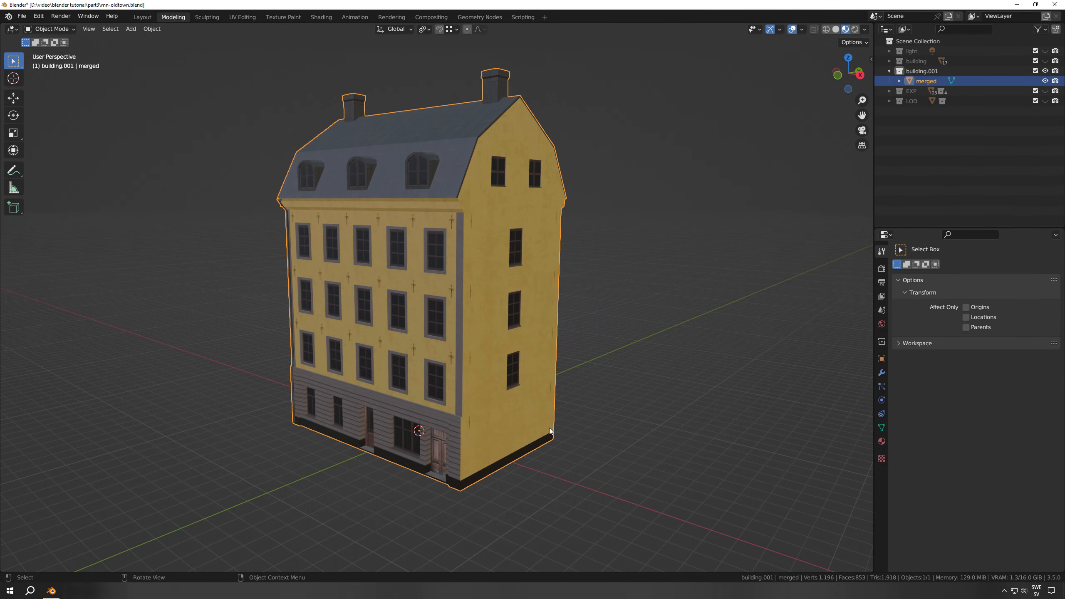
click(21, 17)
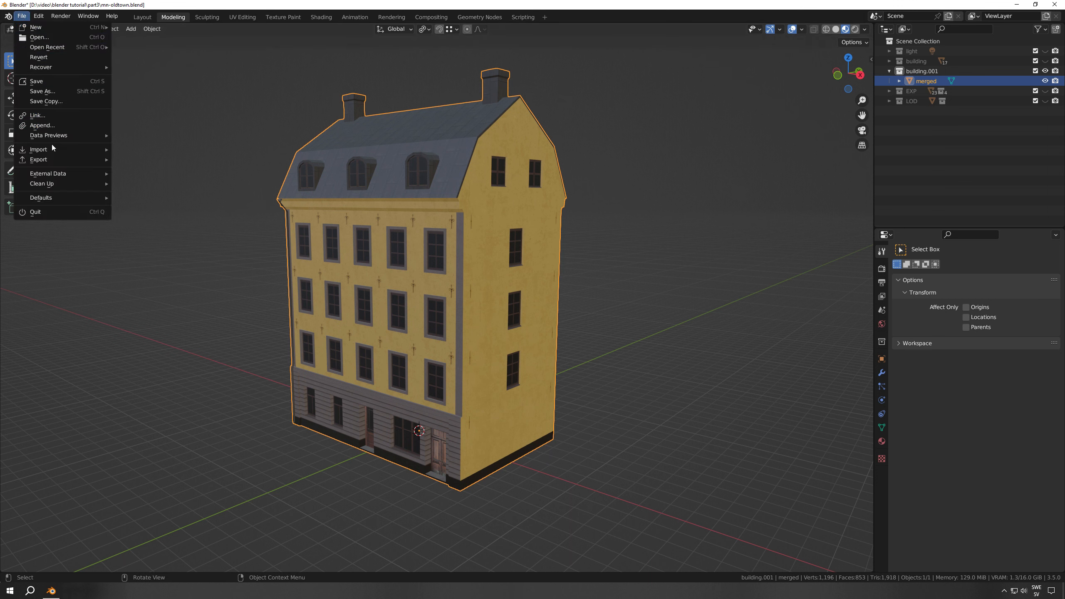
mouse_move(53, 160)
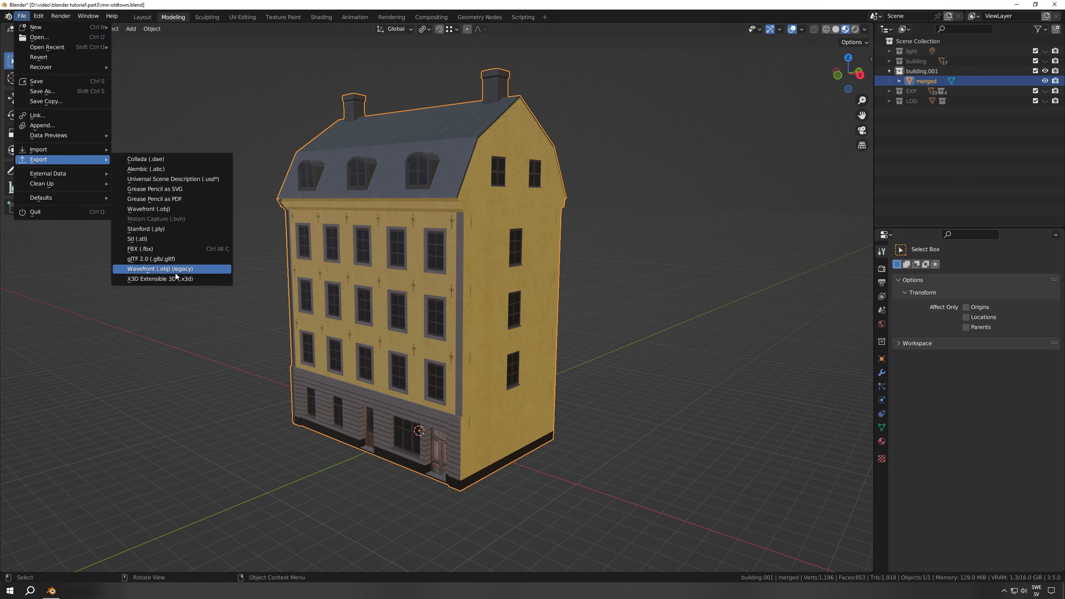
right_click(167, 250)
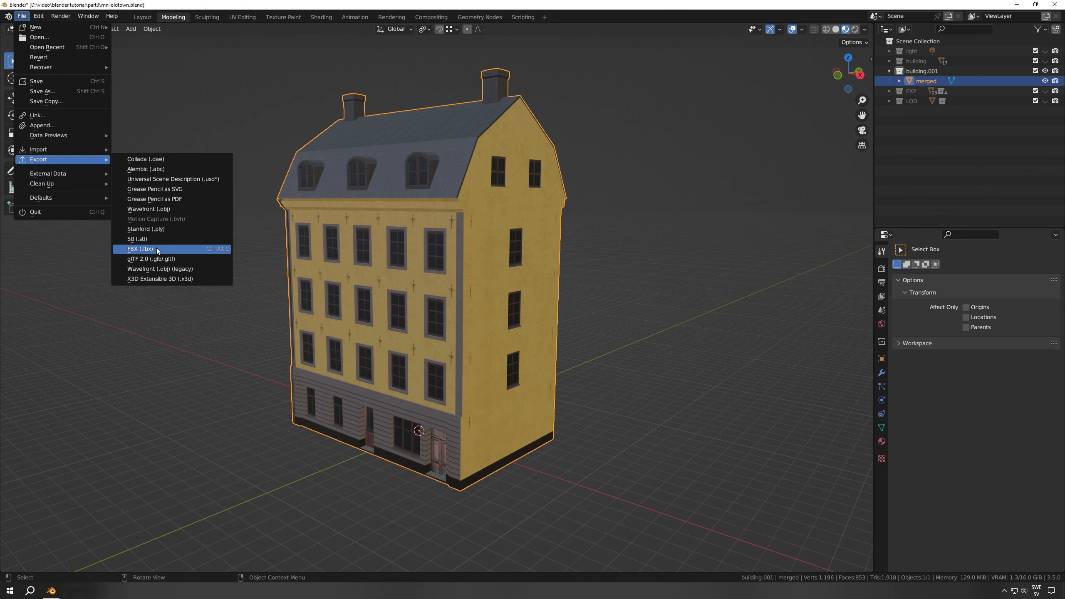
click(157, 249)
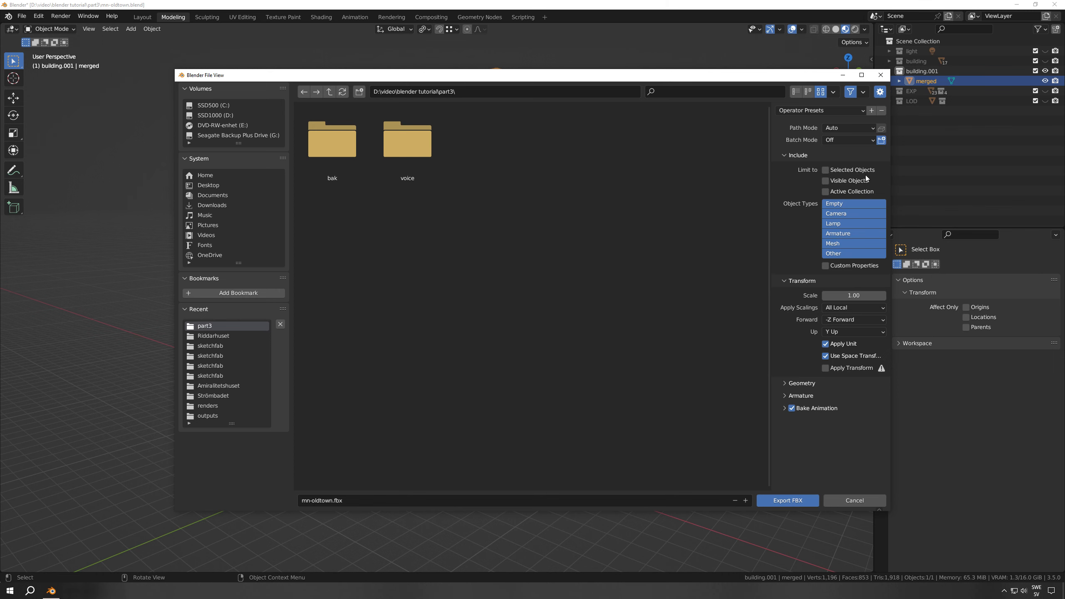
click(824, 170)
click(833, 246)
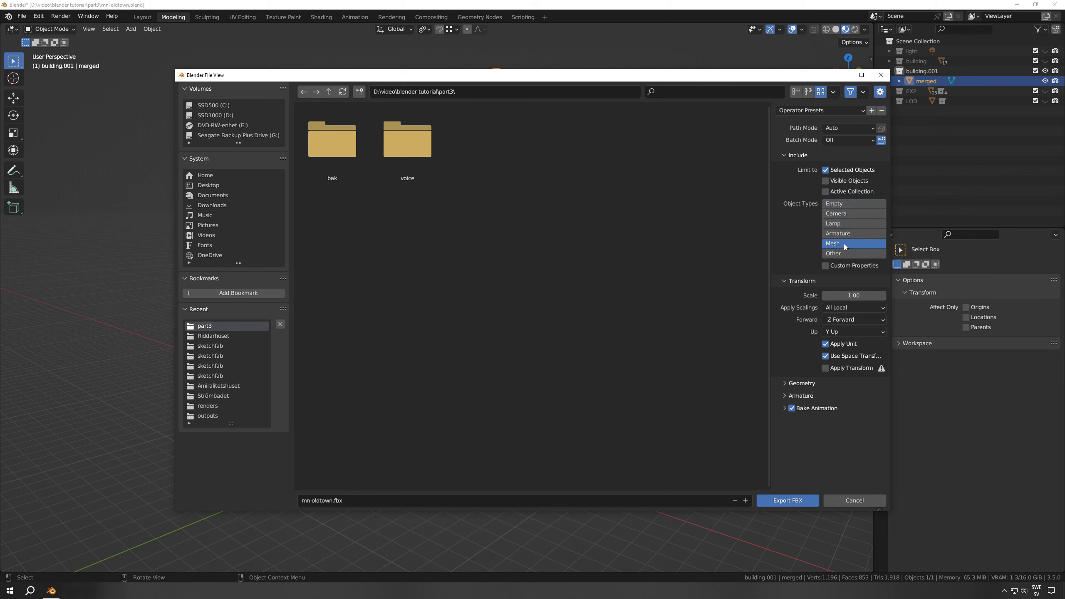
Export the building as mn-oldtown.fbx into the part3 folder
click(330, 500)
key(End)
click(787, 500)
click(787, 501)
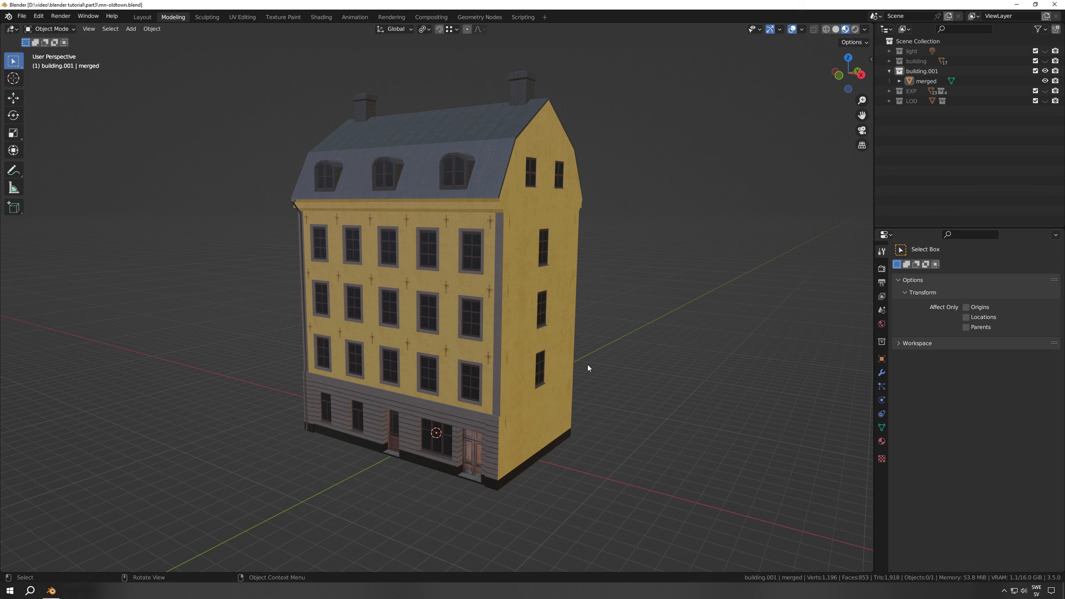
Hide the building.001 collection, unhide the LOD collection and select mn-oldtown10_lod inside com pack1 lod
click(1044, 71)
click(1044, 101)
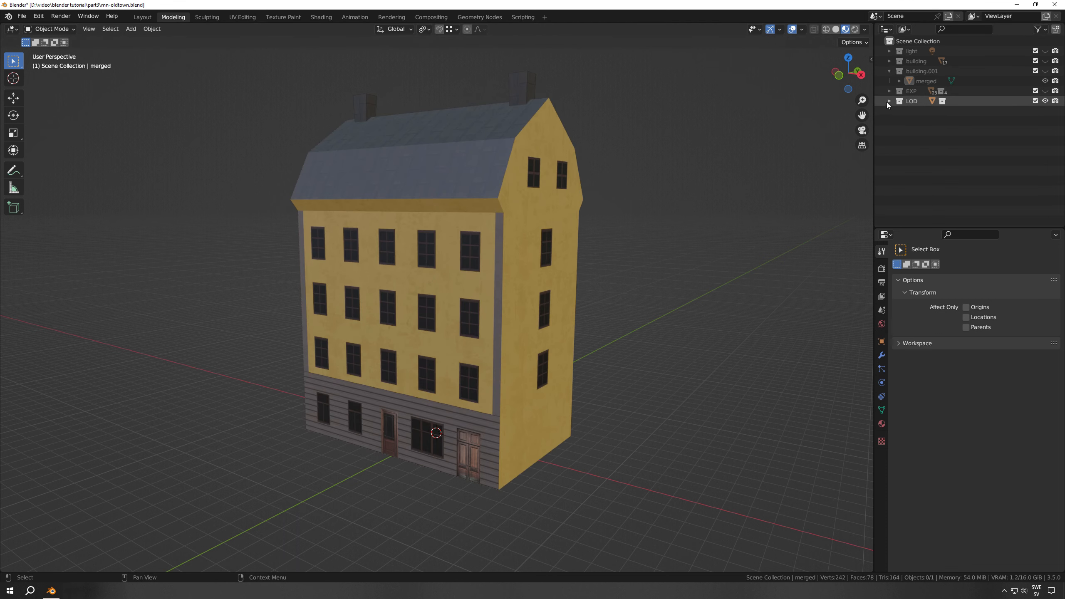
click(888, 102)
click(898, 111)
click(928, 121)
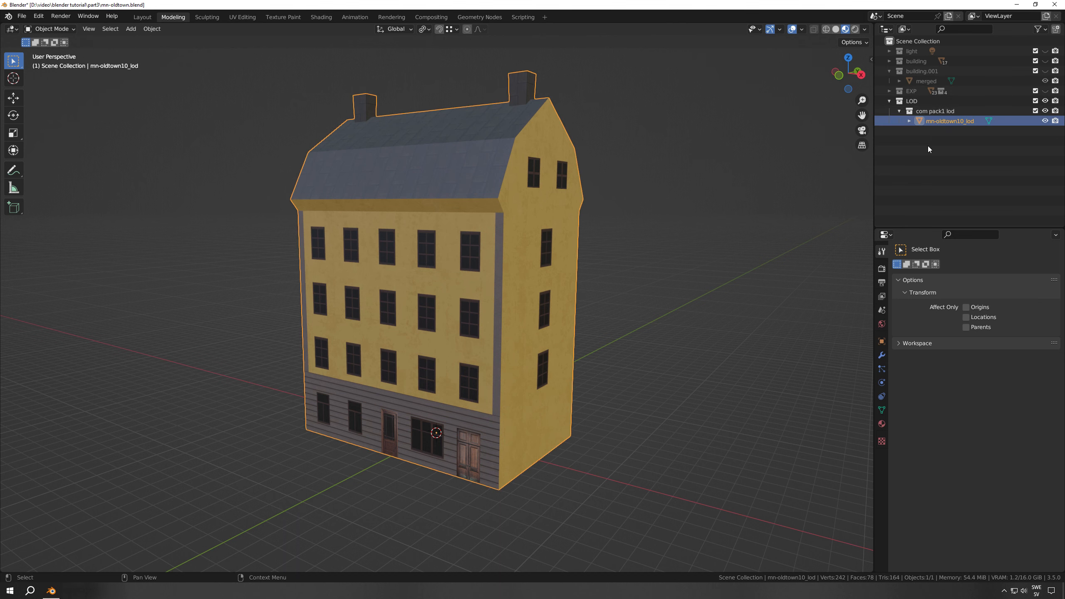
Examine the LOD building's vertices and edges in Edit Mode with see-through wireframe shading
middle_drag(624, 374, 610, 392)
key(Tab)
key(1)
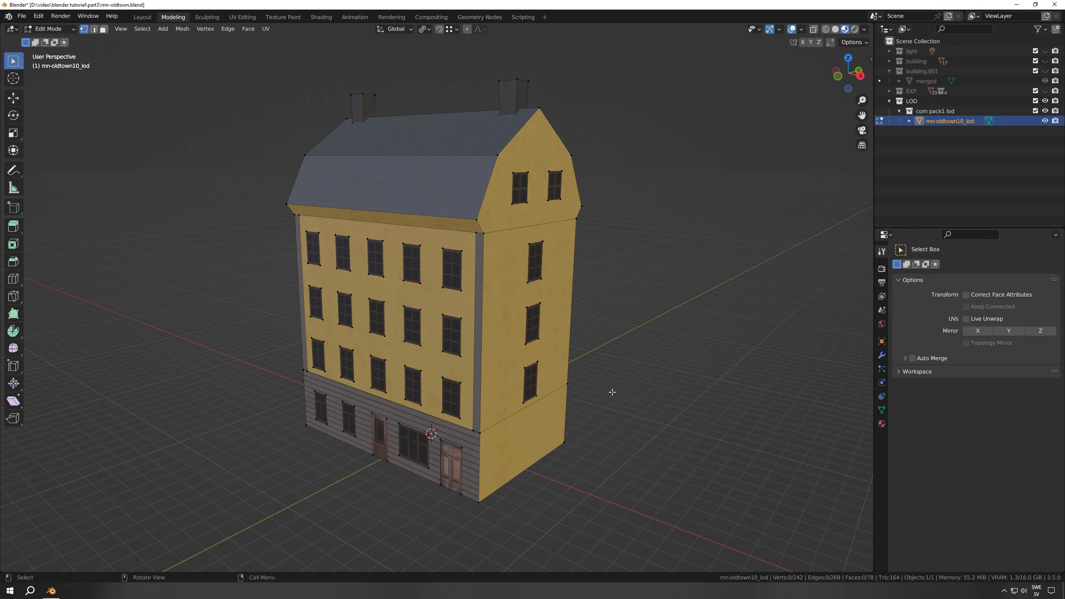
click(813, 29)
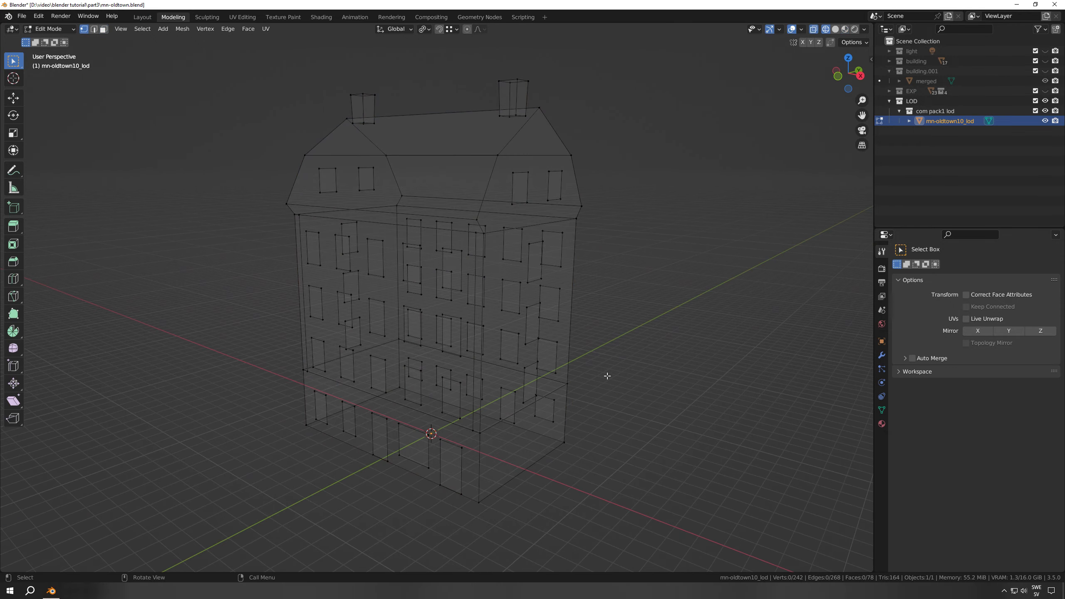
mouse_move(606, 373)
middle_down()
mouse_move(601, 349)
mouse_move(754, 371)
mouse_move(765, 392)
mouse_move(751, 421)
mouse_move(629, 416)
mouse_move(525, 329)
mouse_move(545, 352)
mouse_move(500, 398)
mouse_move(601, 385)
mouse_move(625, 370)
middle_up()
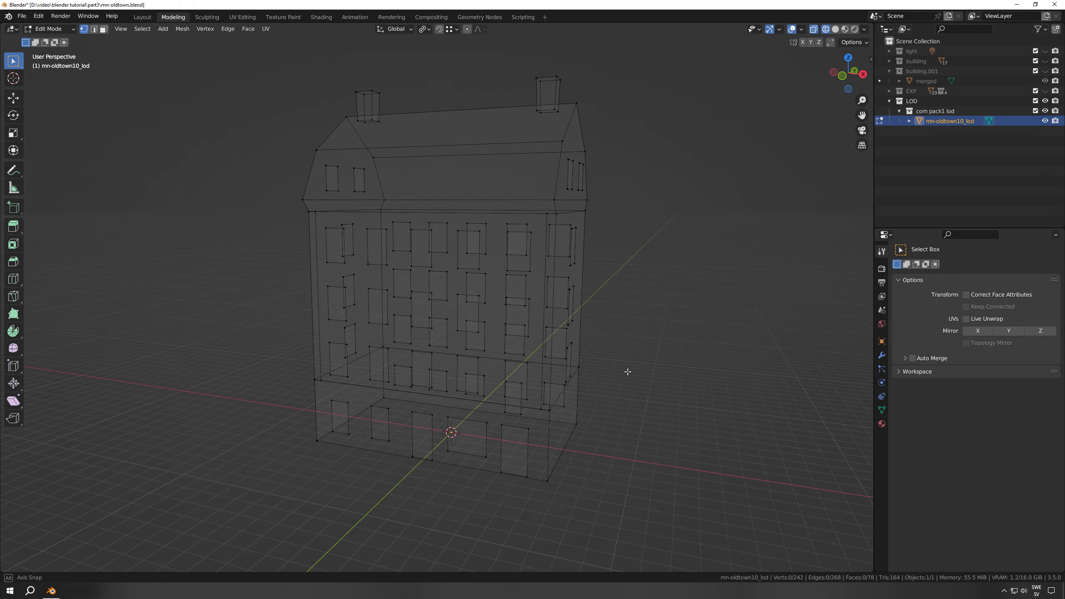
Restore Material Preview shading, return to Object Mode and deselect the LOD building
click(845, 29)
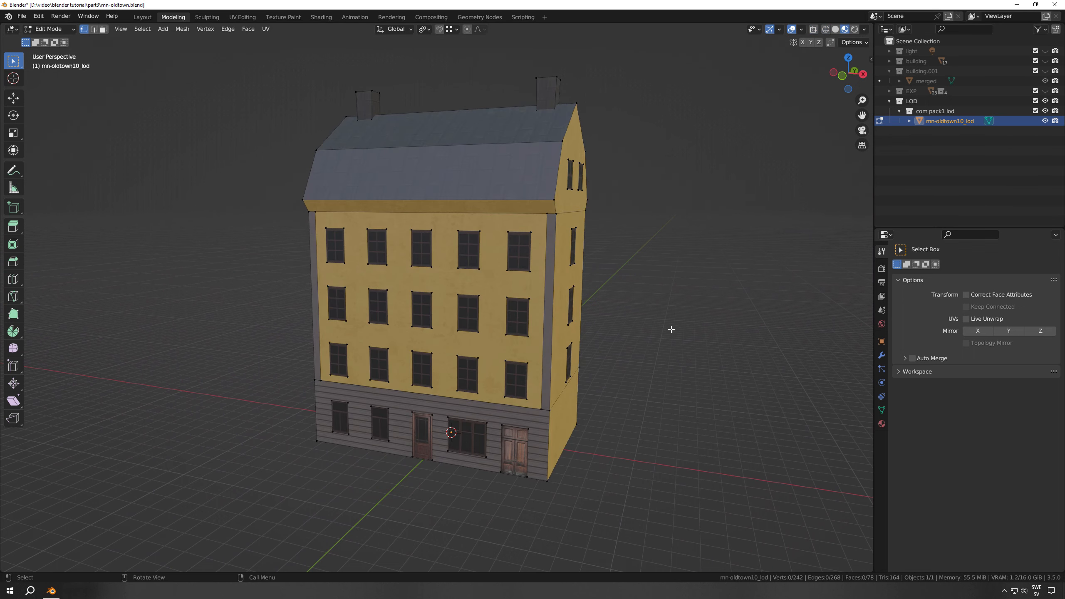
middle_drag(672, 326, 642, 344)
key(Tab)
click(629, 409)
middle_drag(627, 429, 635, 417)
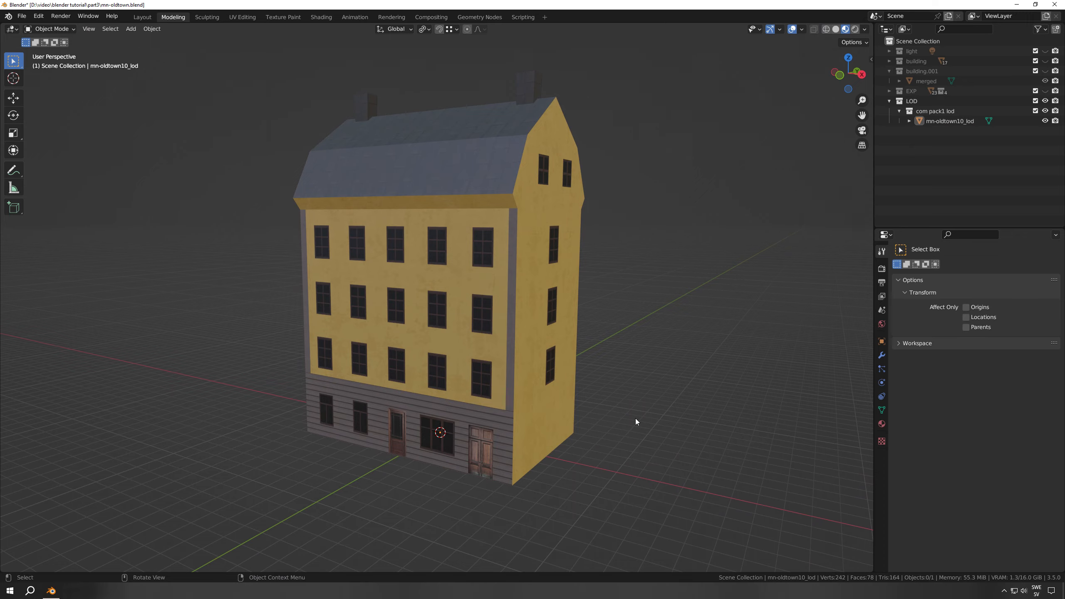